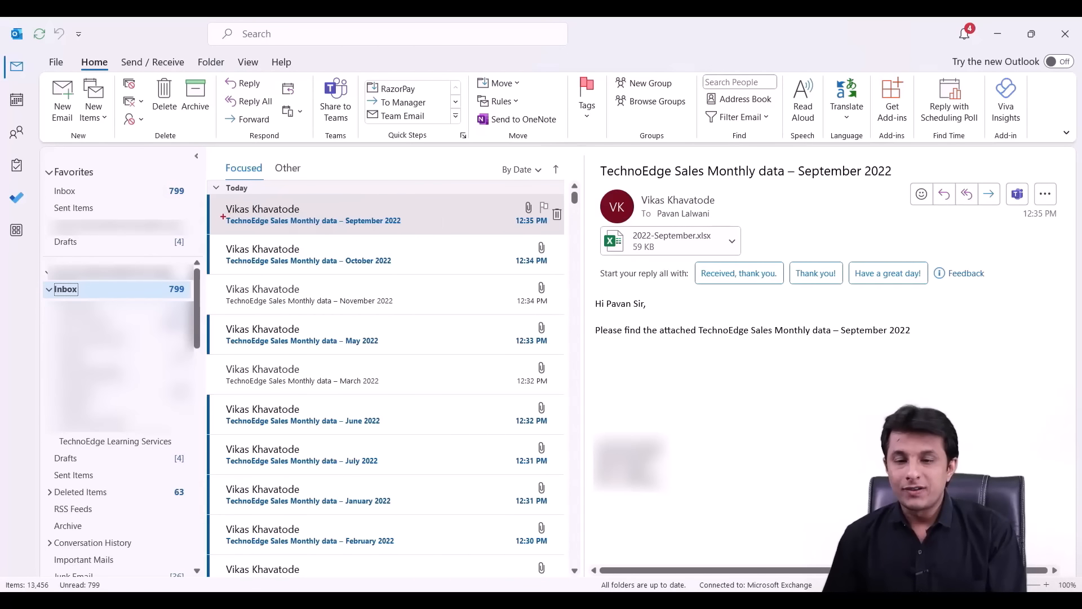
- Highlight several of the sales data emails in the message list
mouse_move(218, 196)
left_mouse_down()
mouse_move(248, 218)
mouse_move(413, 234)
left_mouse_up()
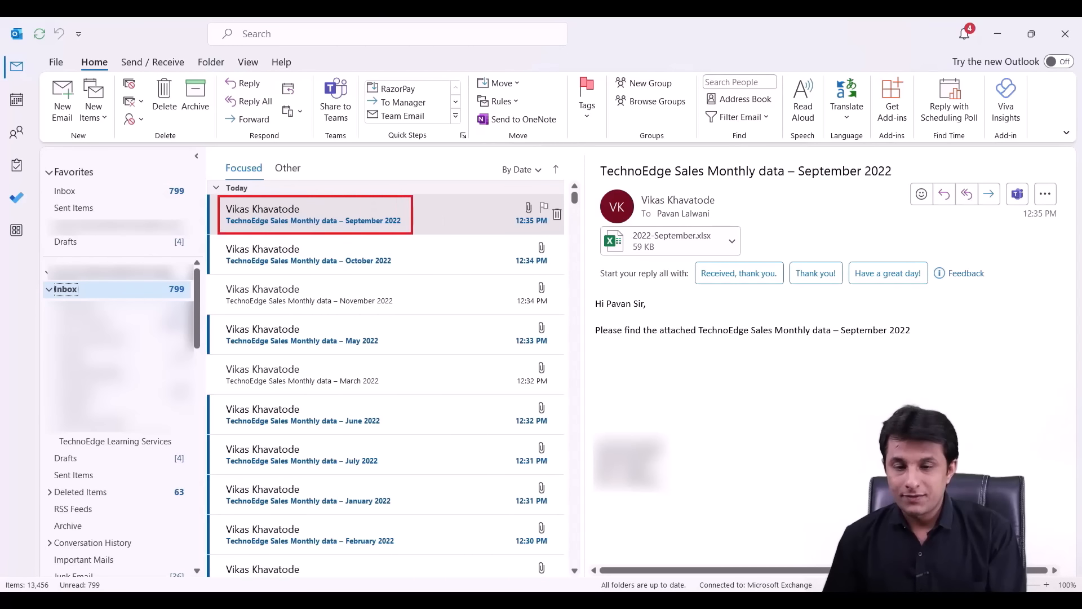
left_click_drag(221, 215, 417, 232)
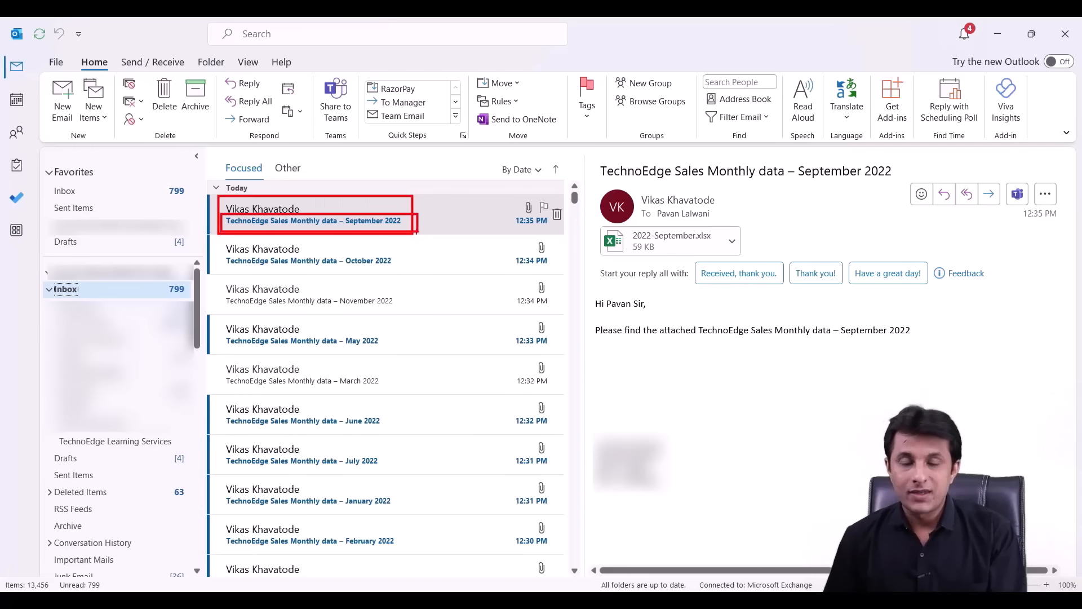
left_click_drag(219, 252, 393, 272)
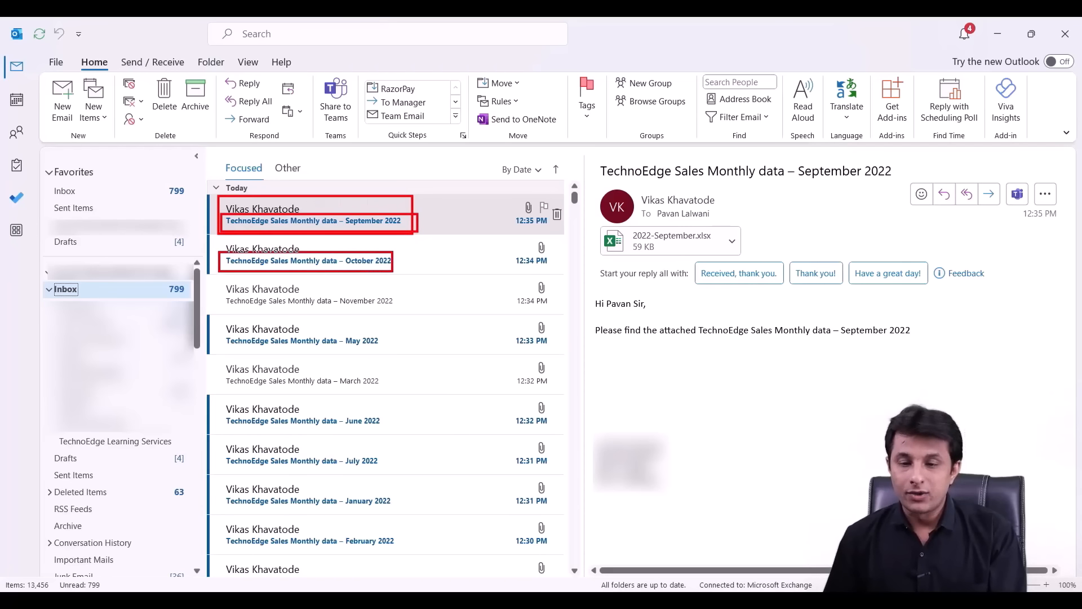
left_click_drag(220, 333, 401, 355)
key("Escape")
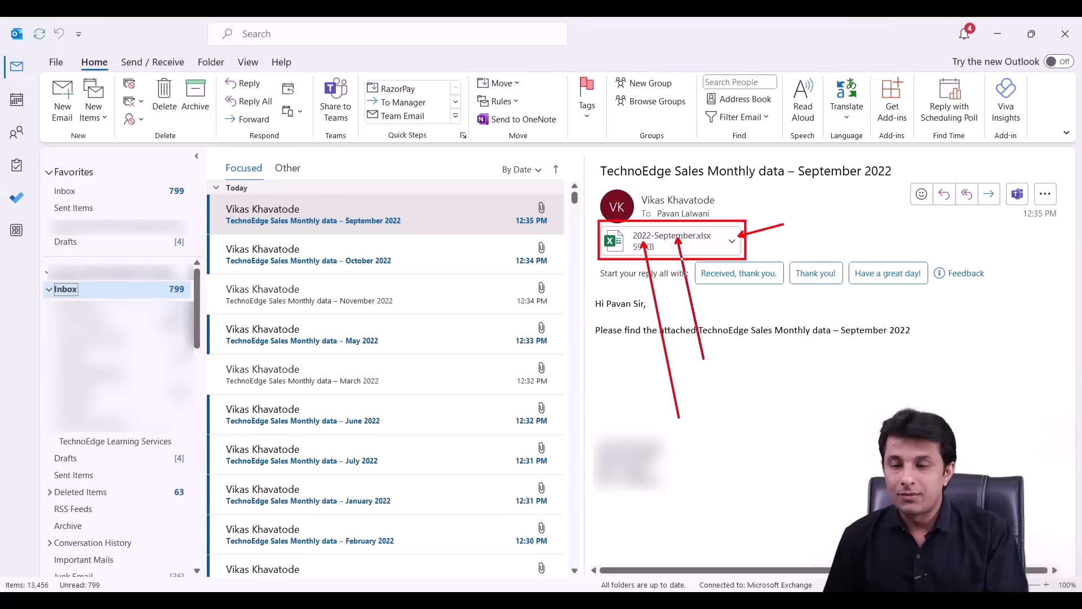
- Open the May 2022 sales data email and its 2022-May.xlsx attachment
left_click(332, 353)
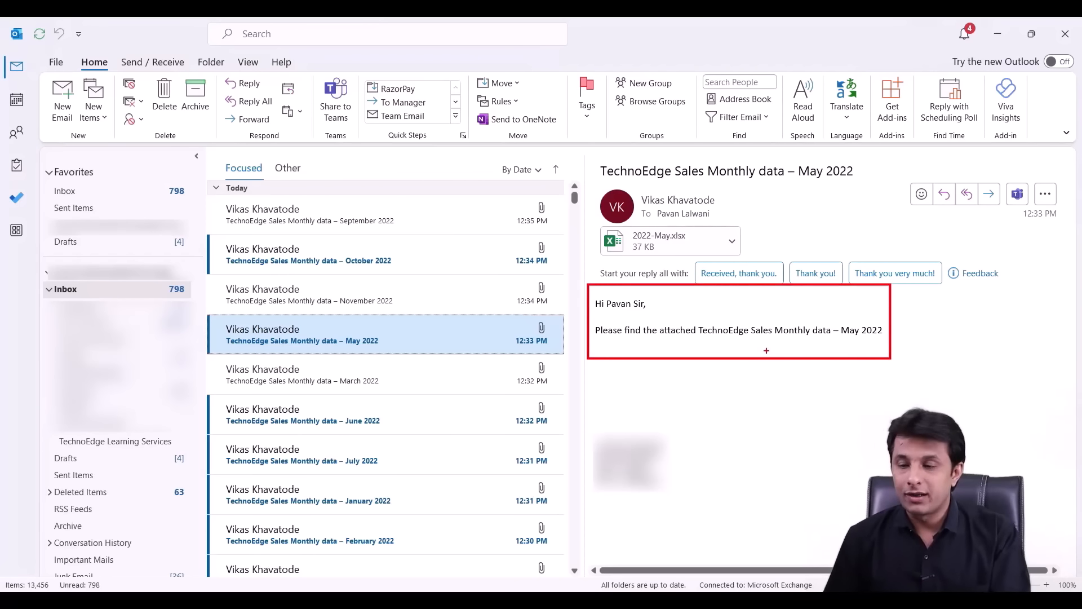
key("Escape")
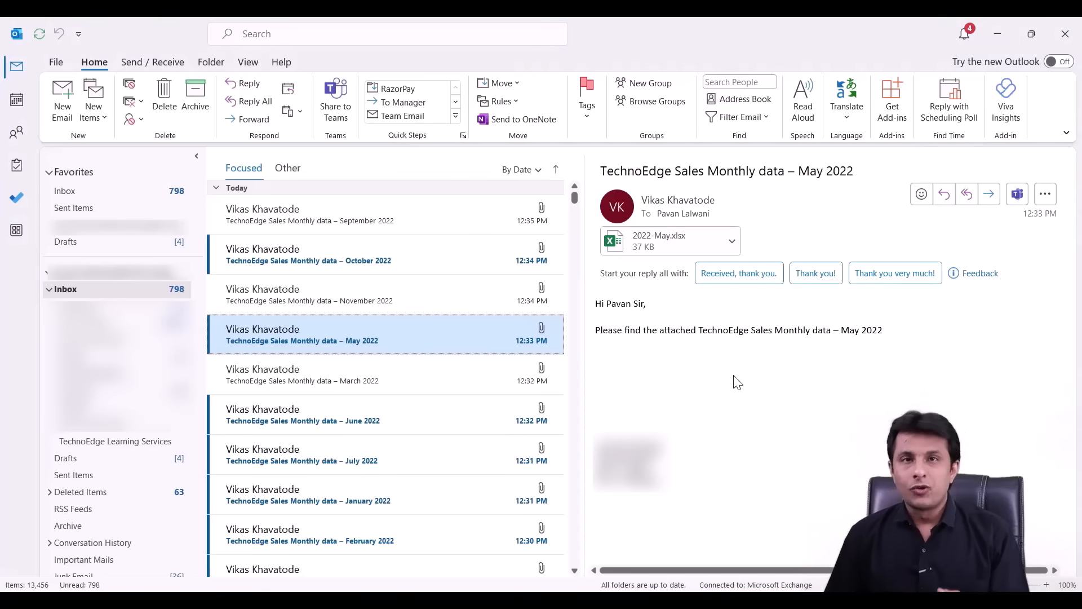
double_click(648, 240)
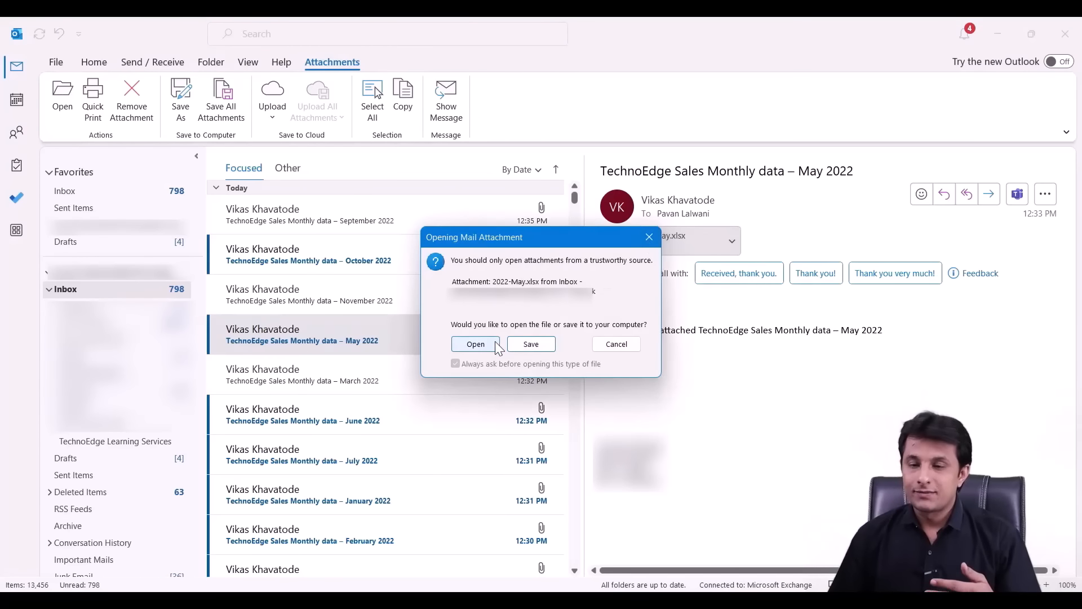
- Open 2022-May.xlsx in Excel, fit the columns and zoom the sheet in
left_click(499, 345)
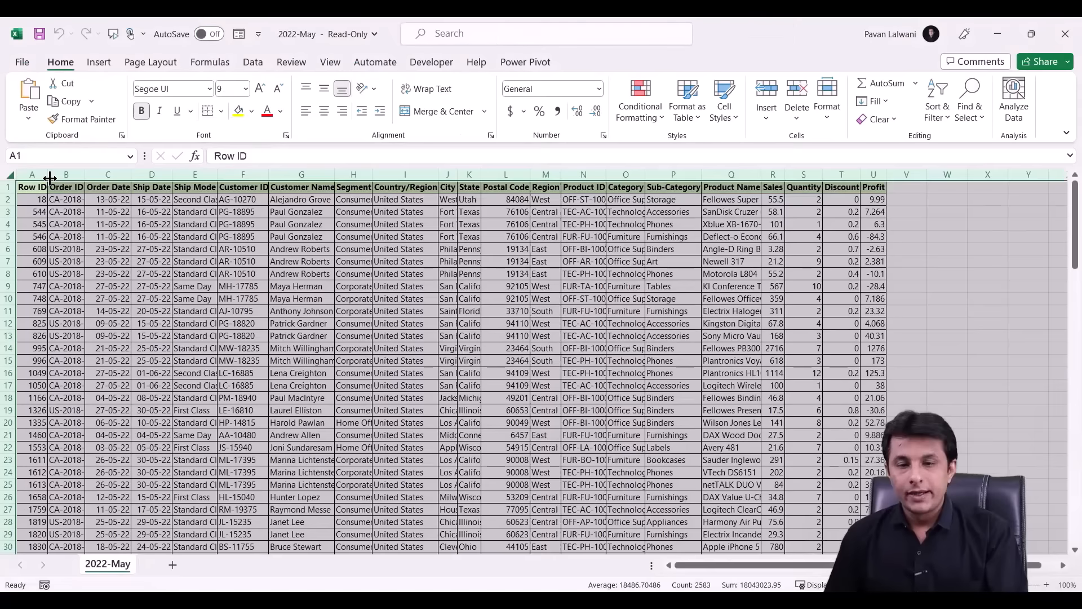
double_click(50, 178)
left_click(1047, 585)
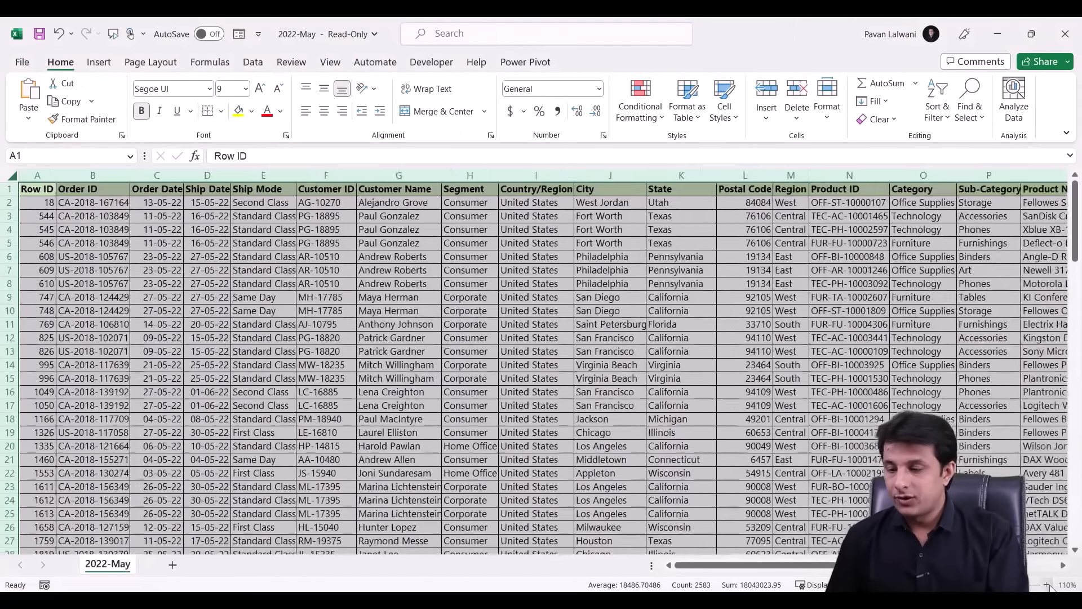
left_click(1047, 585)
left_click(1047, 585)
left_click(89, 305)
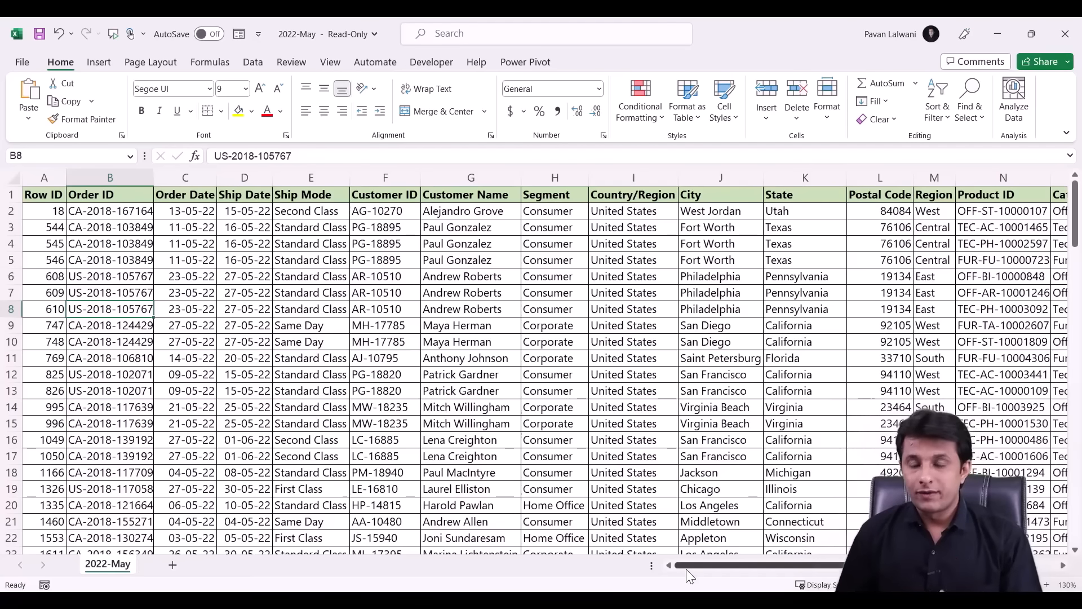
- Select the whole sheet and AutoFit every column, then clear the selection
left_click(6, 176)
double_click(66, 178)
left_click(204, 243)
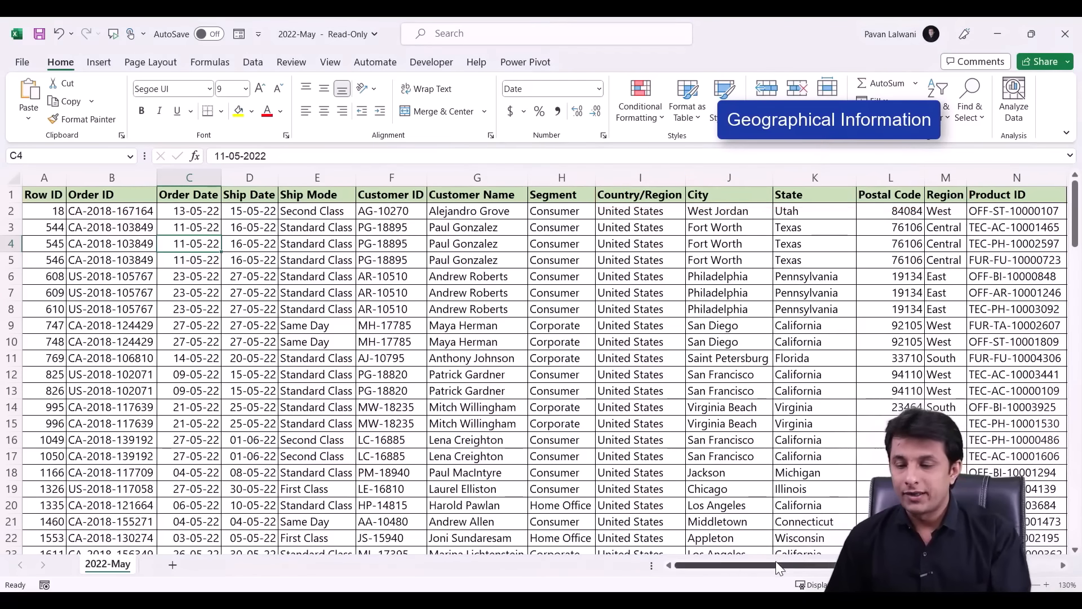
- Scroll across the sheet and point out a value in the State column
left_click_drag(776, 565, 992, 565)
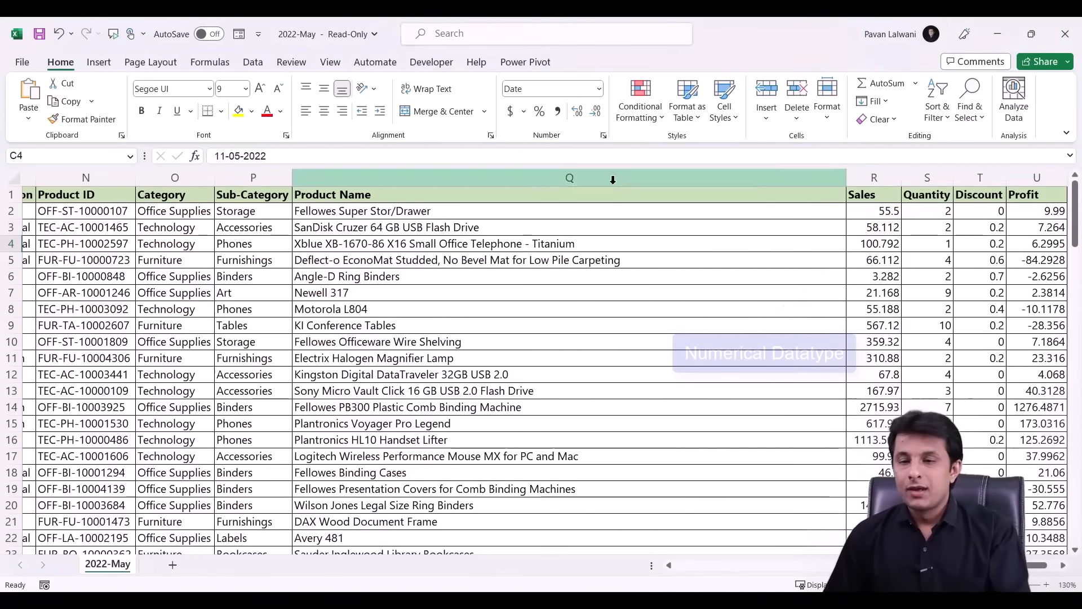
left_click_drag(1036, 565, 857, 565)
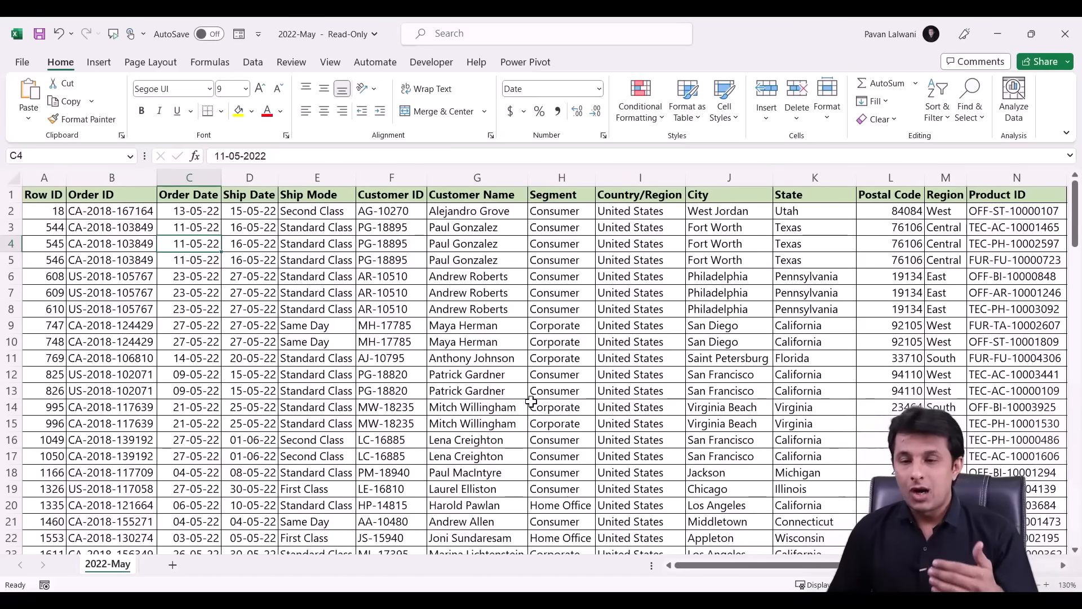
left_click(788, 257)
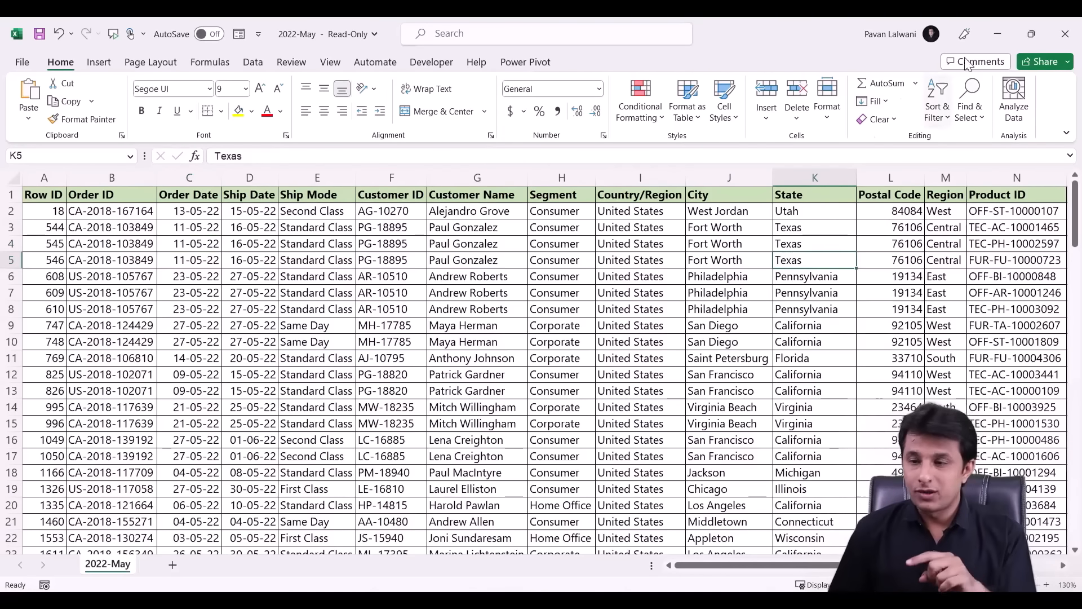
- Close the 2022-May workbook without saving and return to Outlook's Home commands
left_click(1066, 33)
left_click(647, 388)
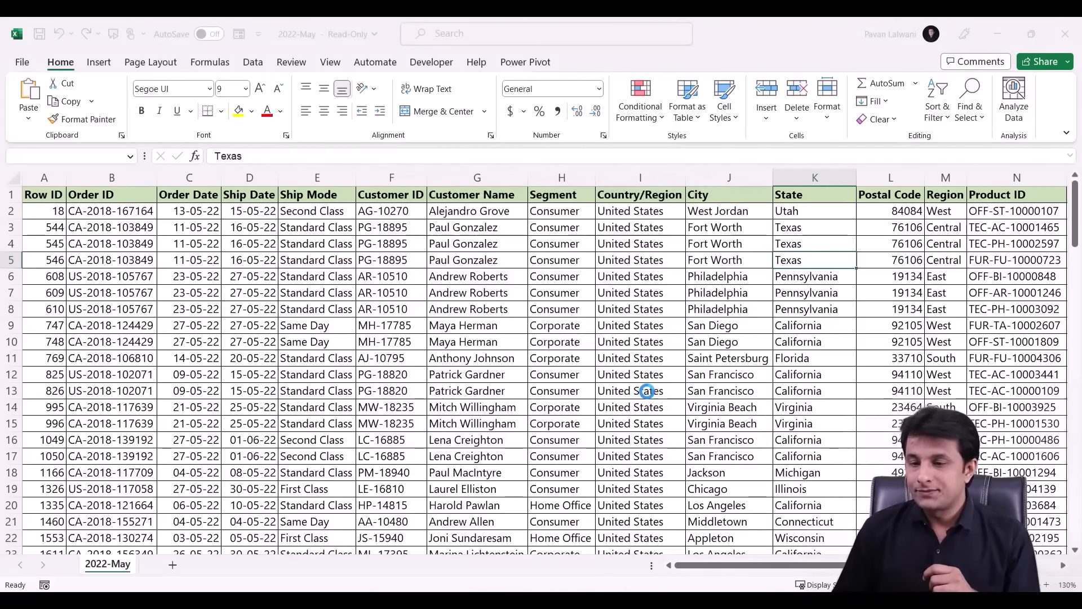
left_click(93, 62)
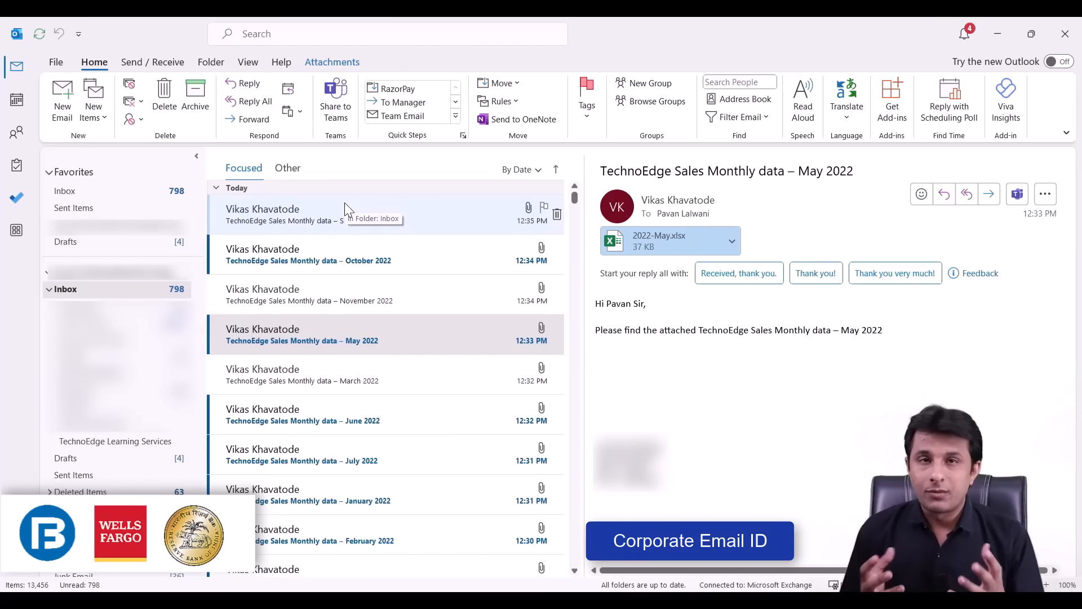
- Select the September 2022 sales data email and show the Rules options for it
left_click(335, 217)
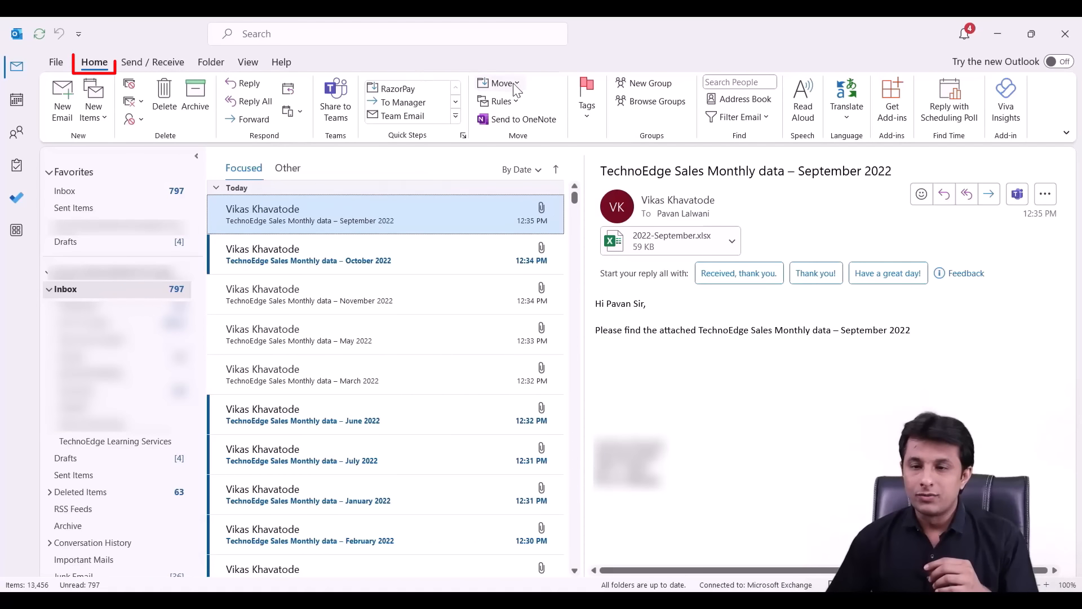
left_click(514, 102)
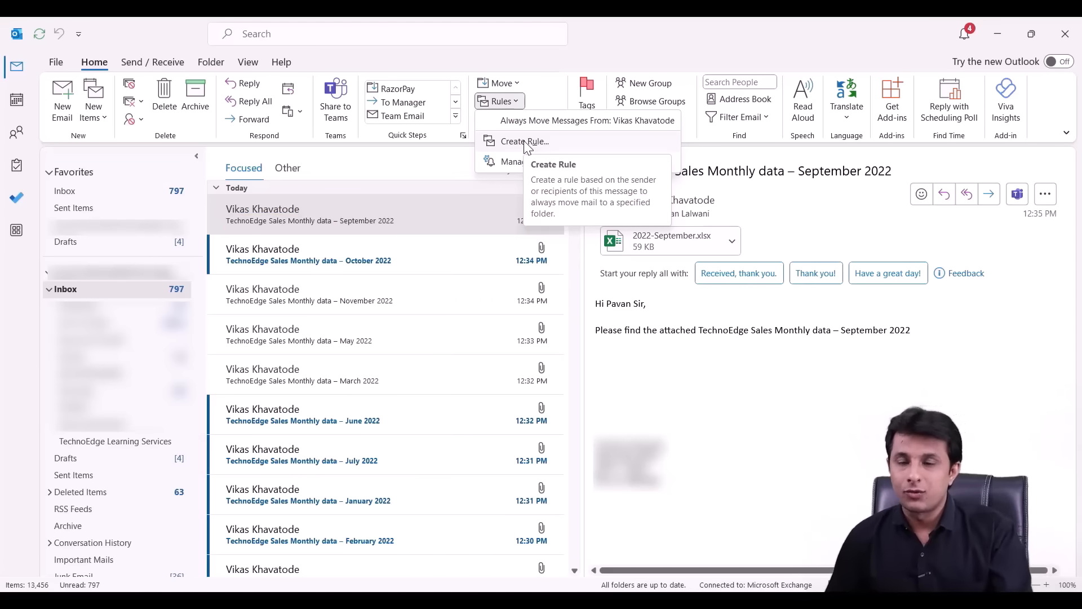
- Create a rule for subjects containing 'TechnoEdge Sales Monthly data' that moves items to a folder
left_click(524, 142)
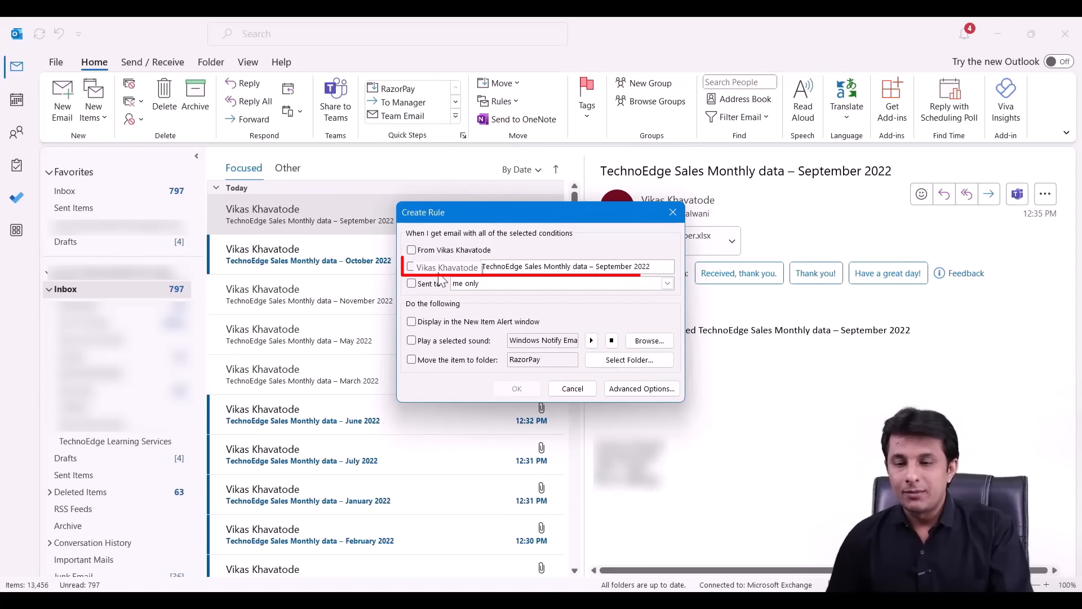
left_click(412, 267)
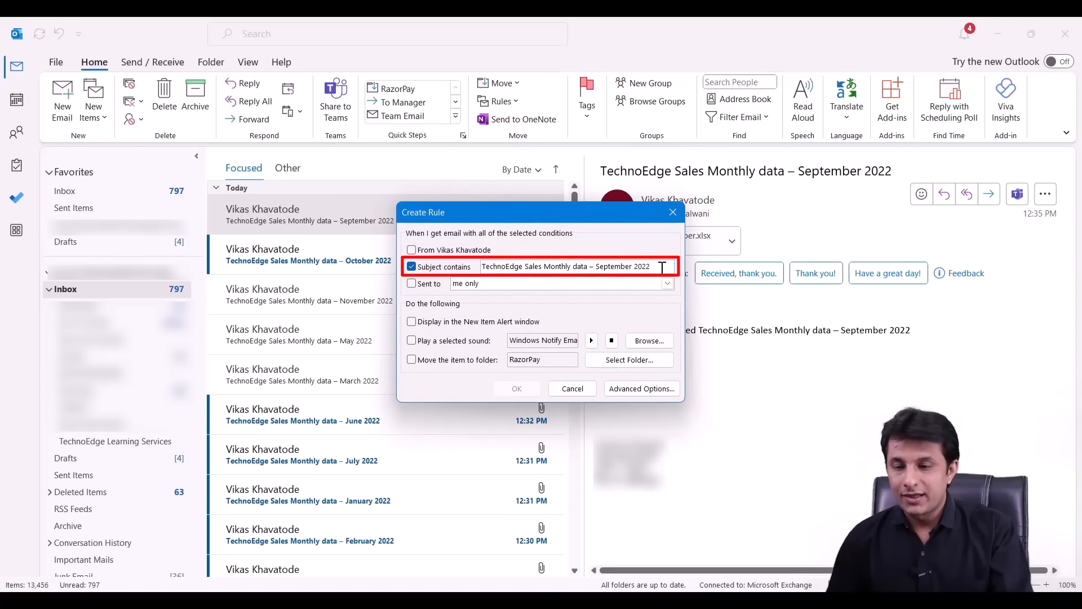
left_click_drag(661, 267, 585, 269)
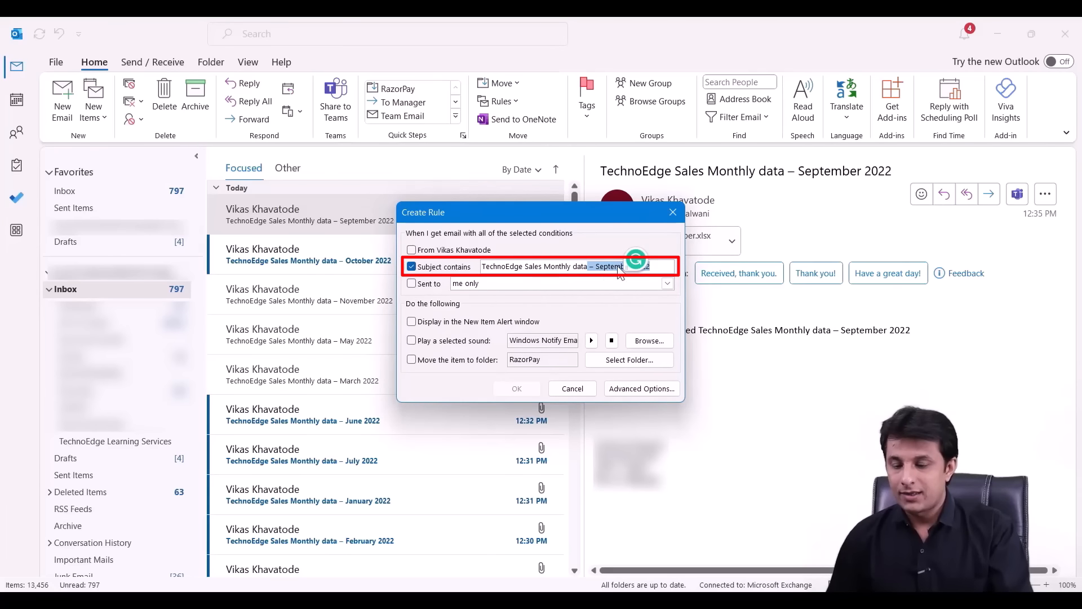
key("BackSpace")
left_click(412, 360)
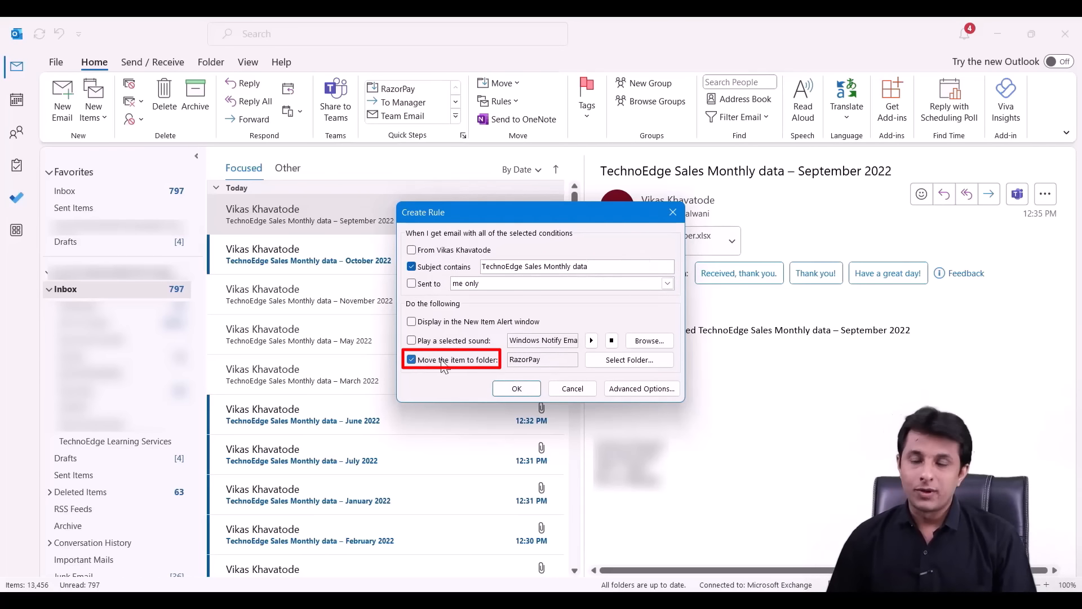
- Create a Monthly Sales Data folder under Inbox as the rule's destination and save the rule
left_click(647, 361)
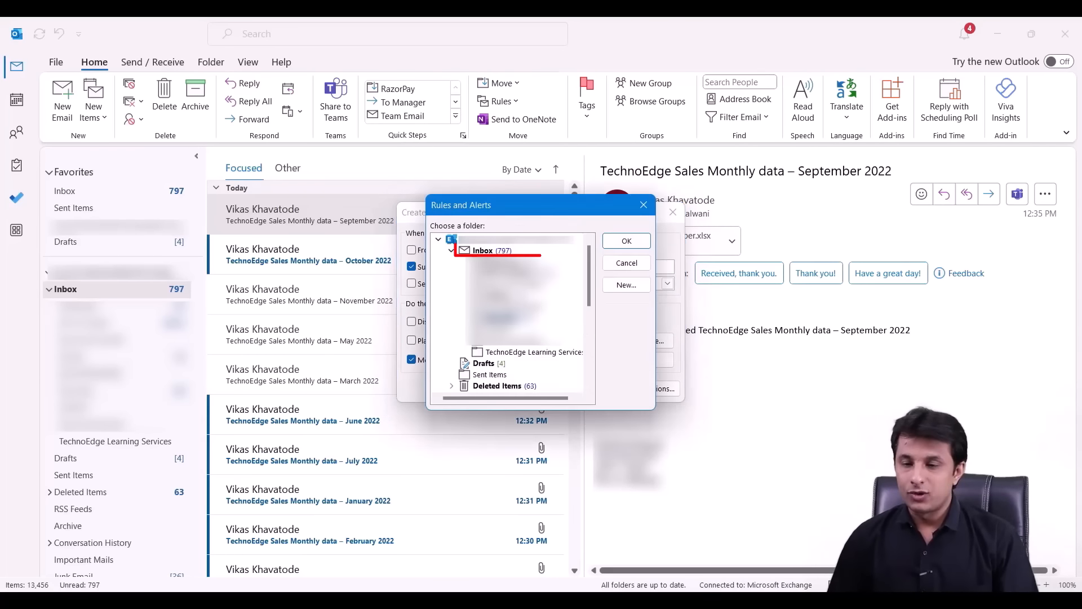
left_click(639, 284)
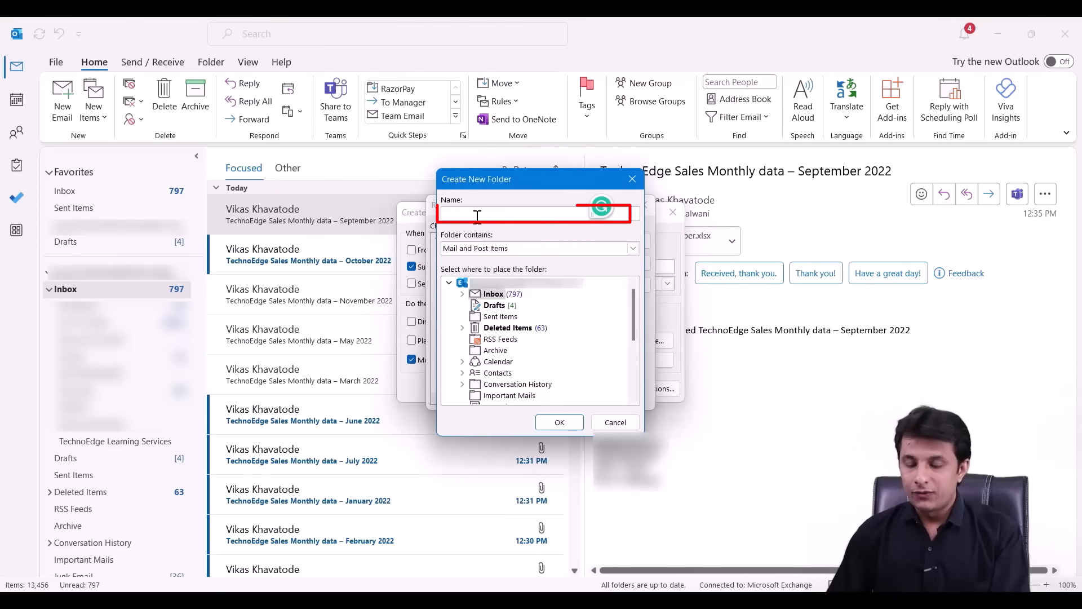
type("Monthly Sales Data")
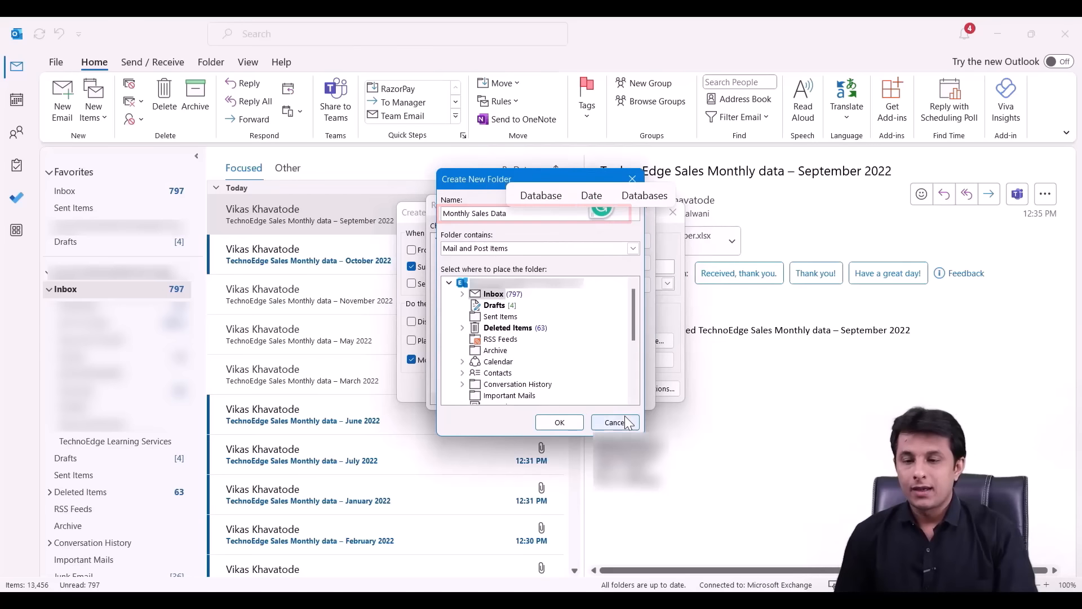
left_click(559, 422)
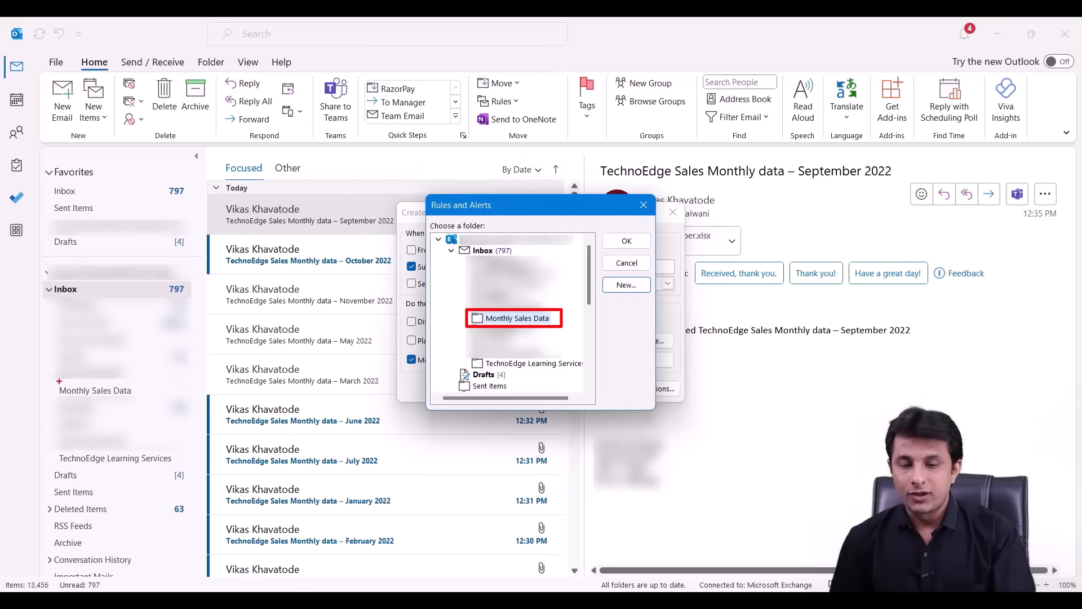
left_click(620, 242)
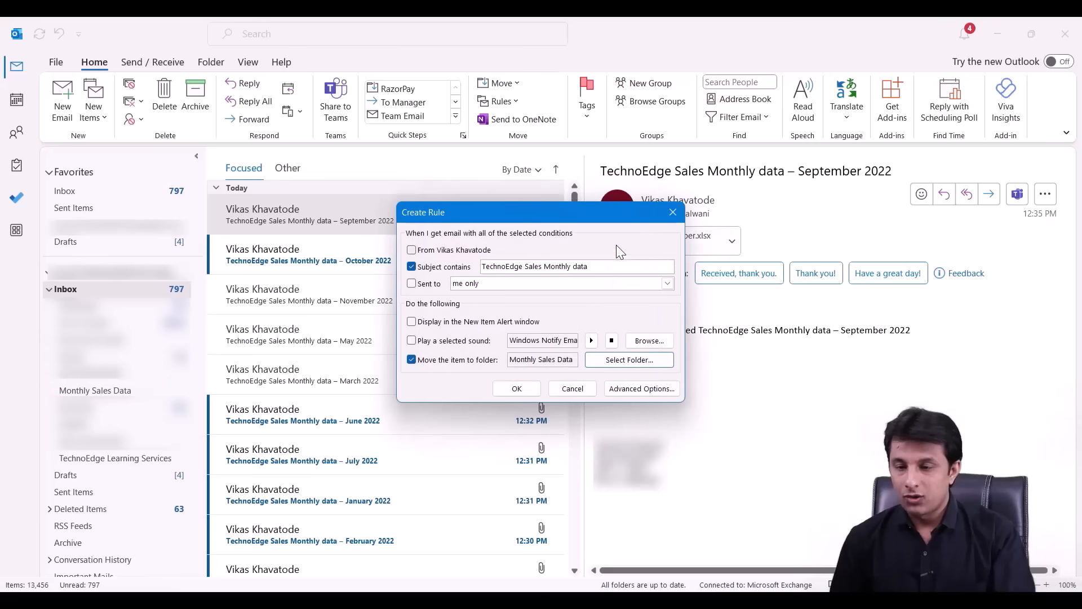
left_click(532, 391)
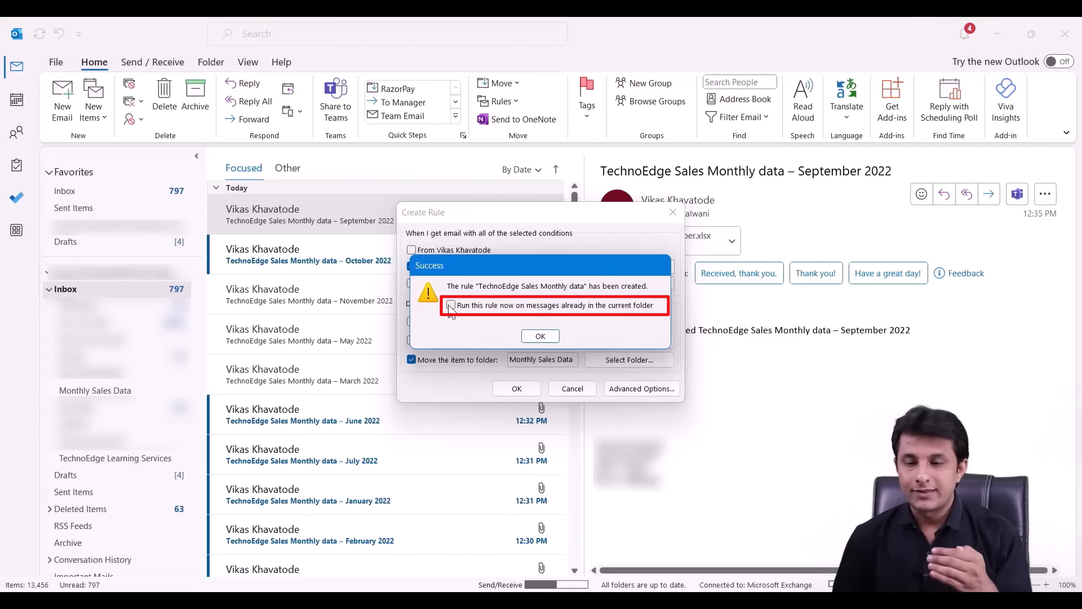
- Run the rule on existing Inbox messages, then view the Monthly Sales Data folder
left_click(540, 336)
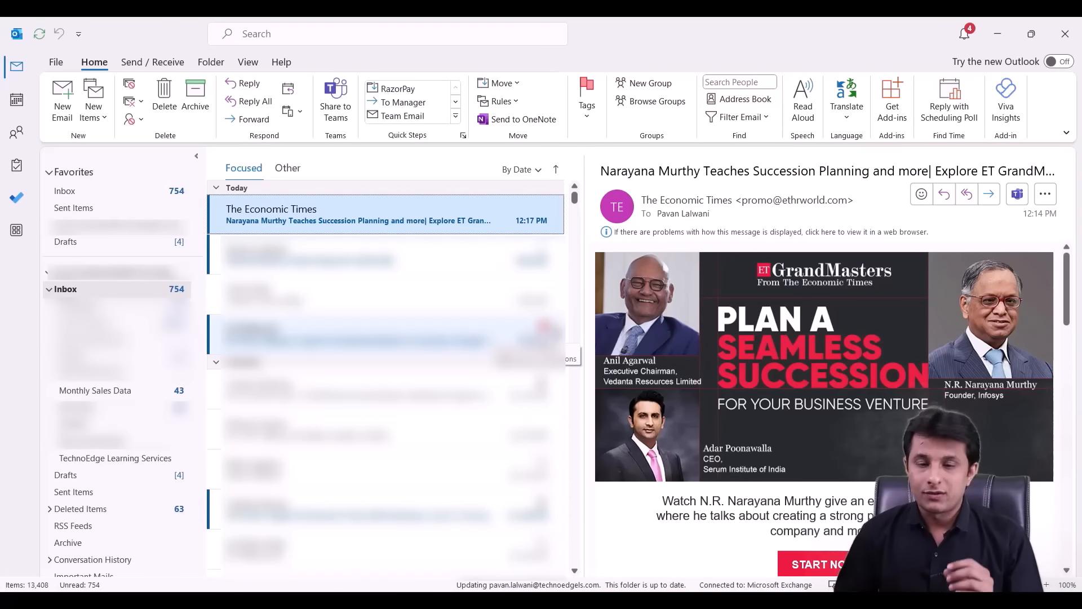
left_click(131, 392)
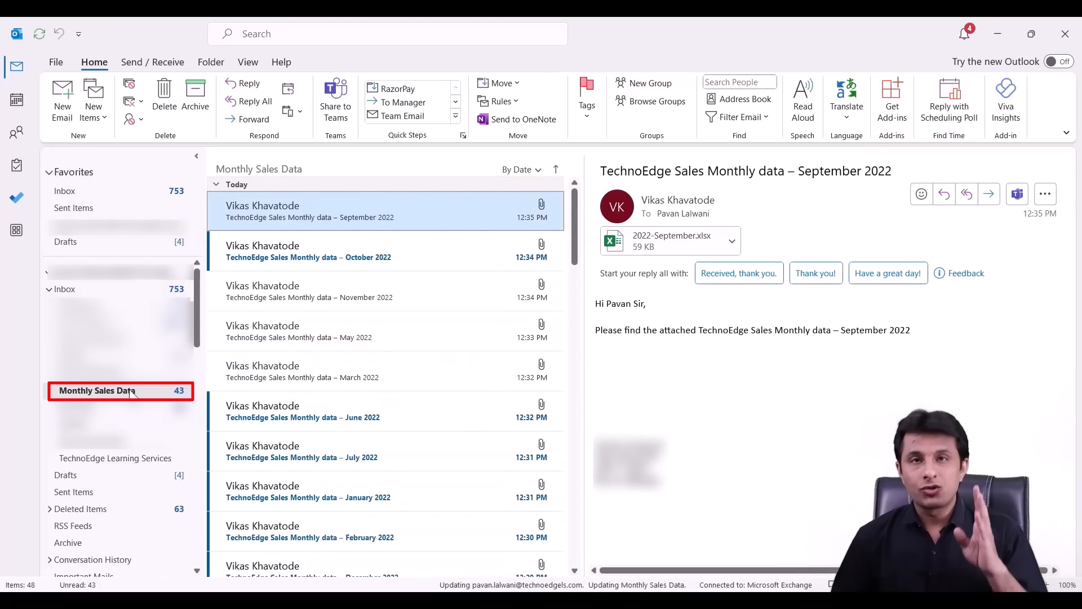
- Scroll through the 43 TechnoEdge sales emails in the Monthly Sales Data folder
scroll(476, 409, "down", 10)
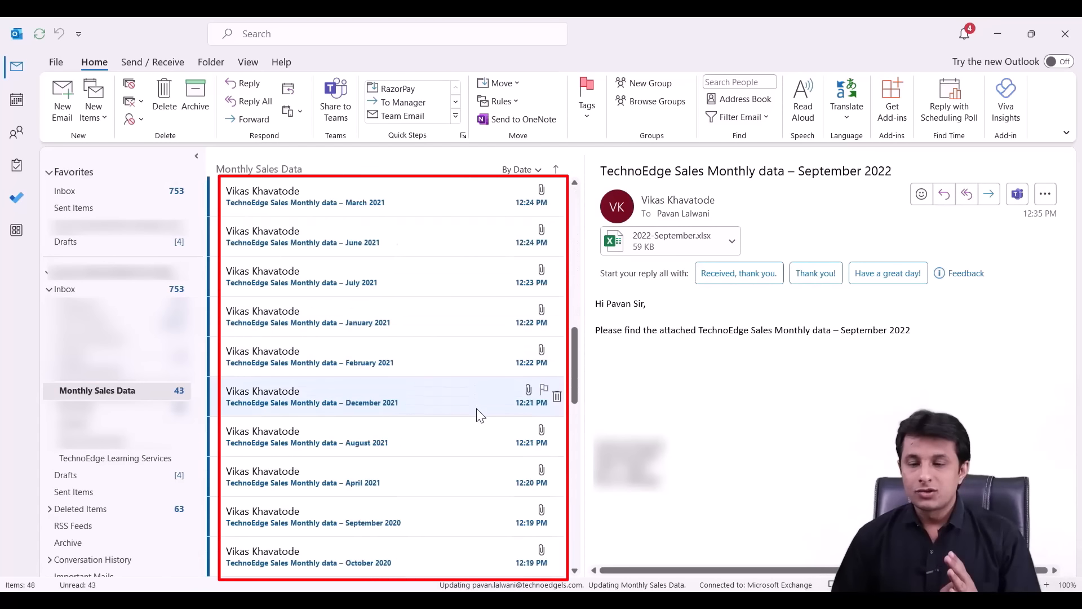
scroll(475, 408, "down", 3)
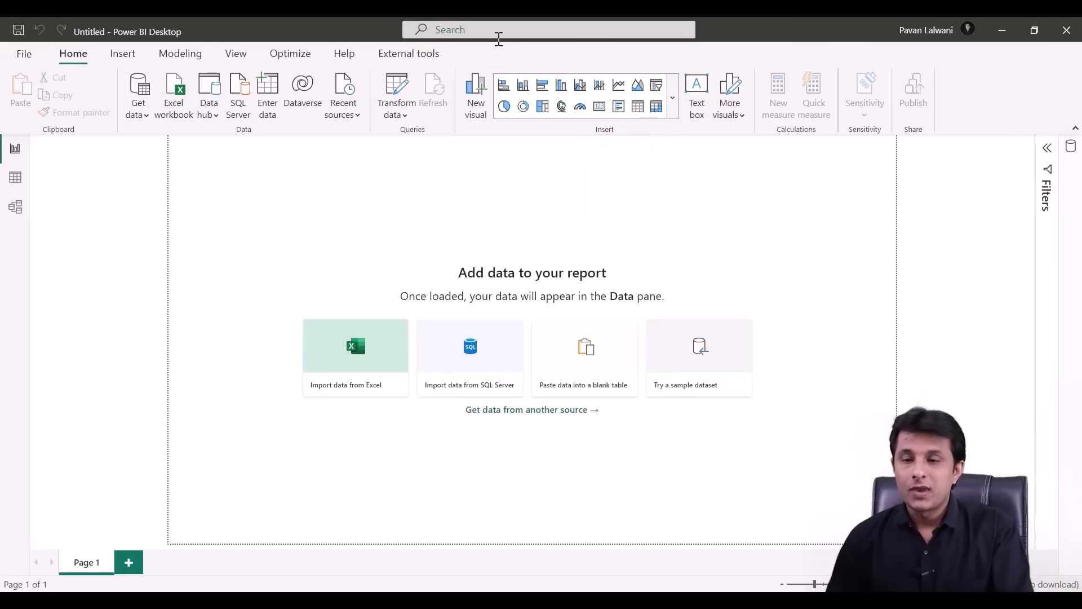
- Expand and browse the Power BI visuals gallery, then close it
left_click(672, 98)
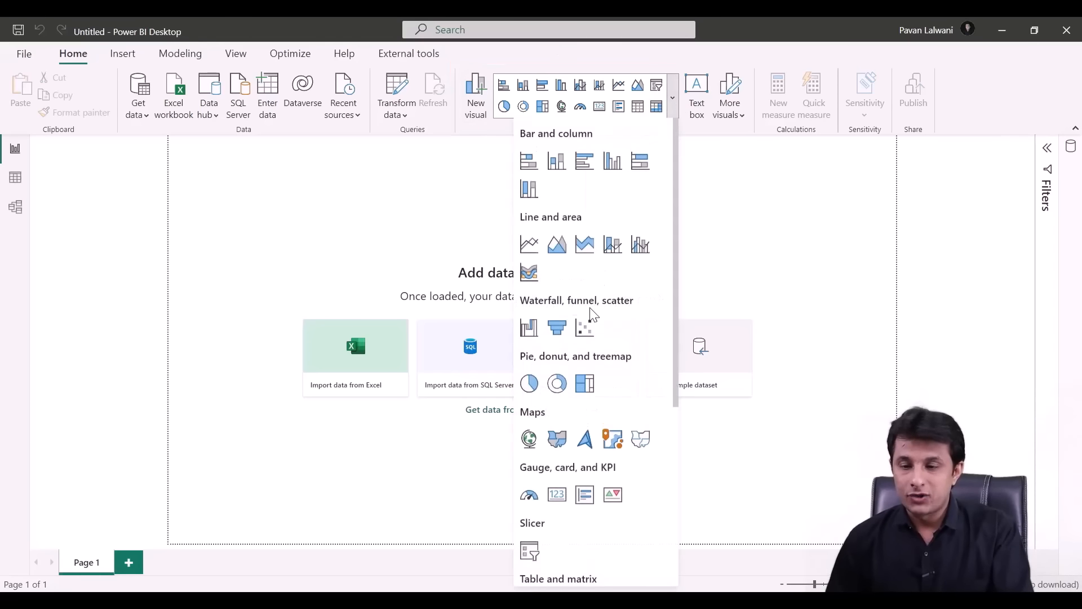
scroll(587, 367, "down", 5)
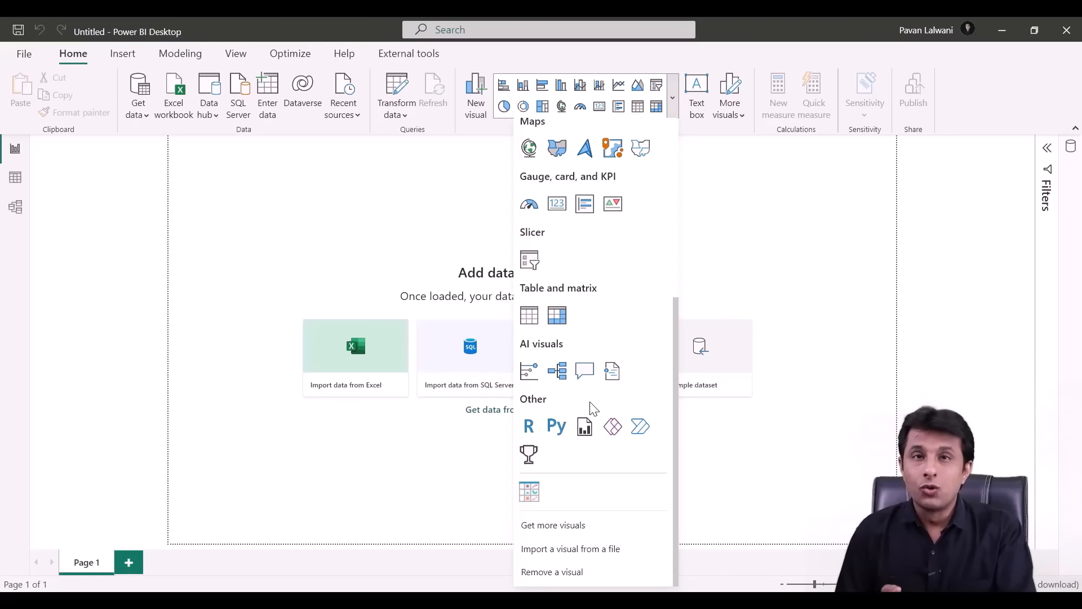
key("Escape")
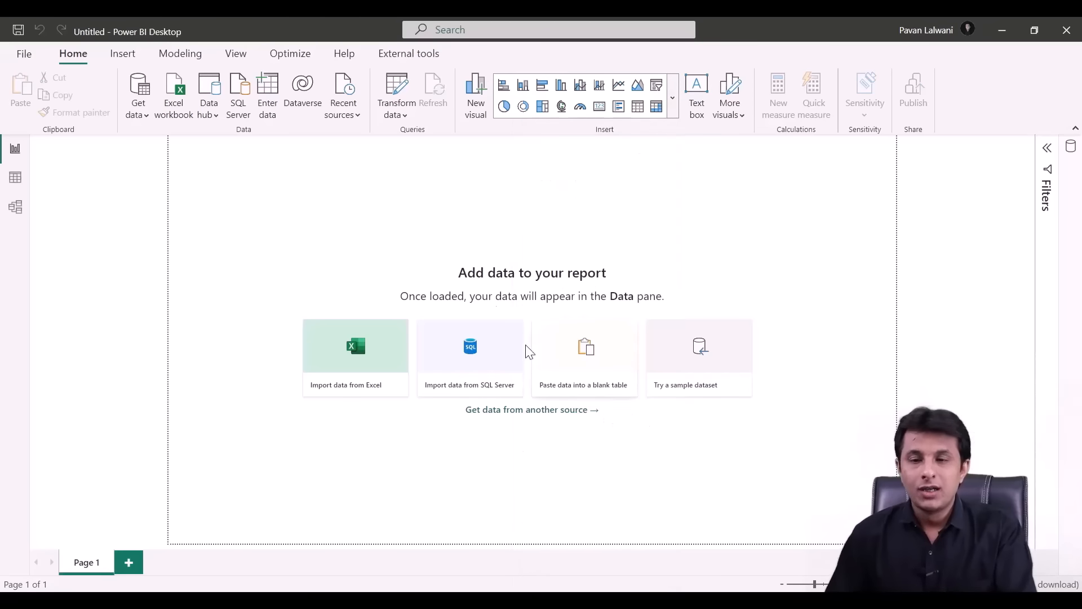
- Open File > Options and settings > Options at the Preview features page
left_click(33, 55)
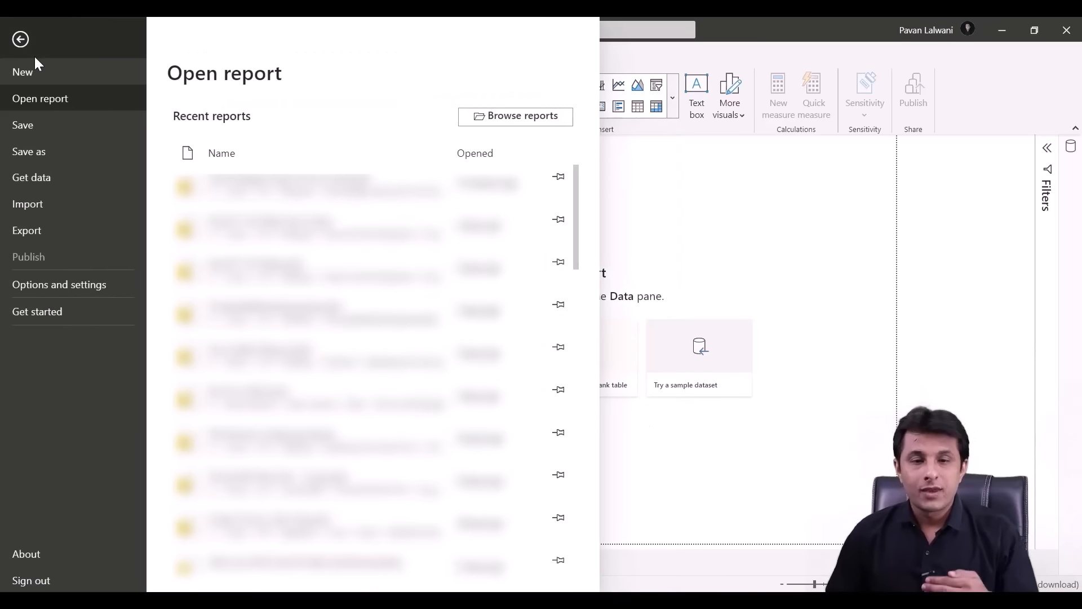
left_click(79, 284)
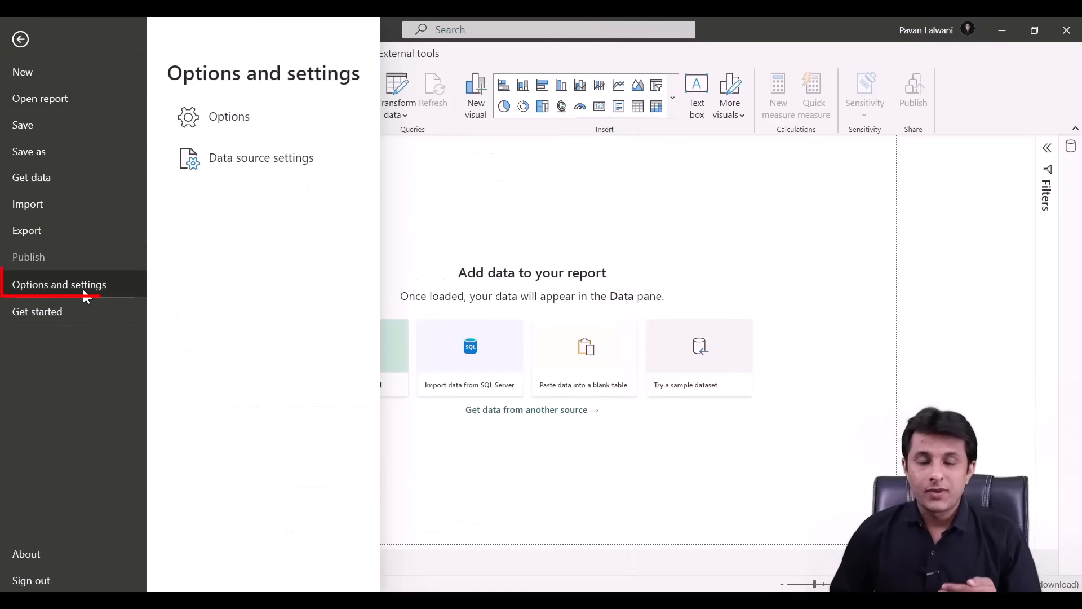
left_click(278, 116)
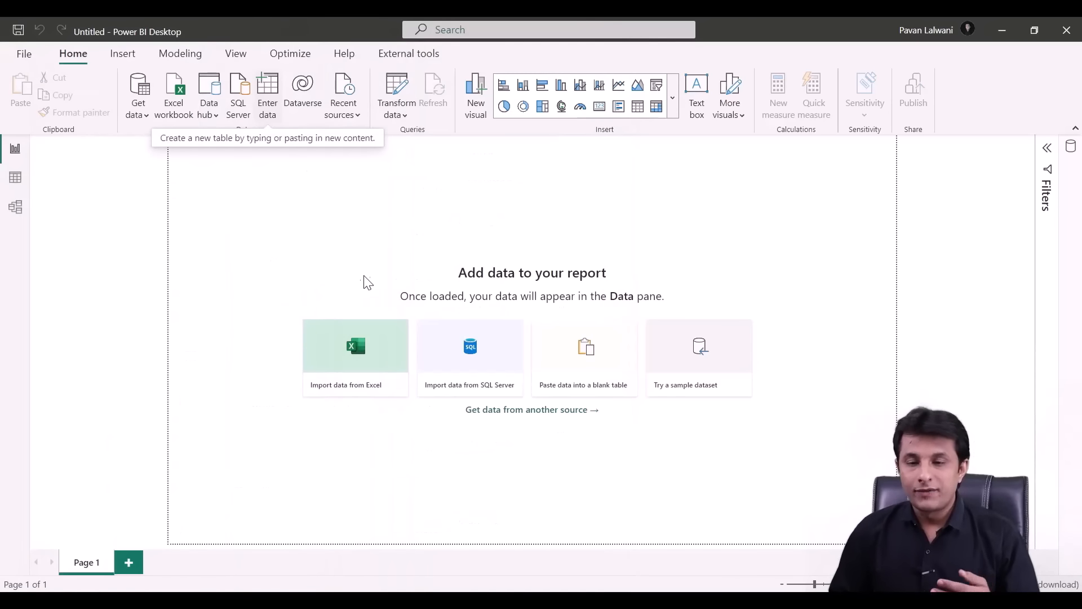
left_click(377, 344)
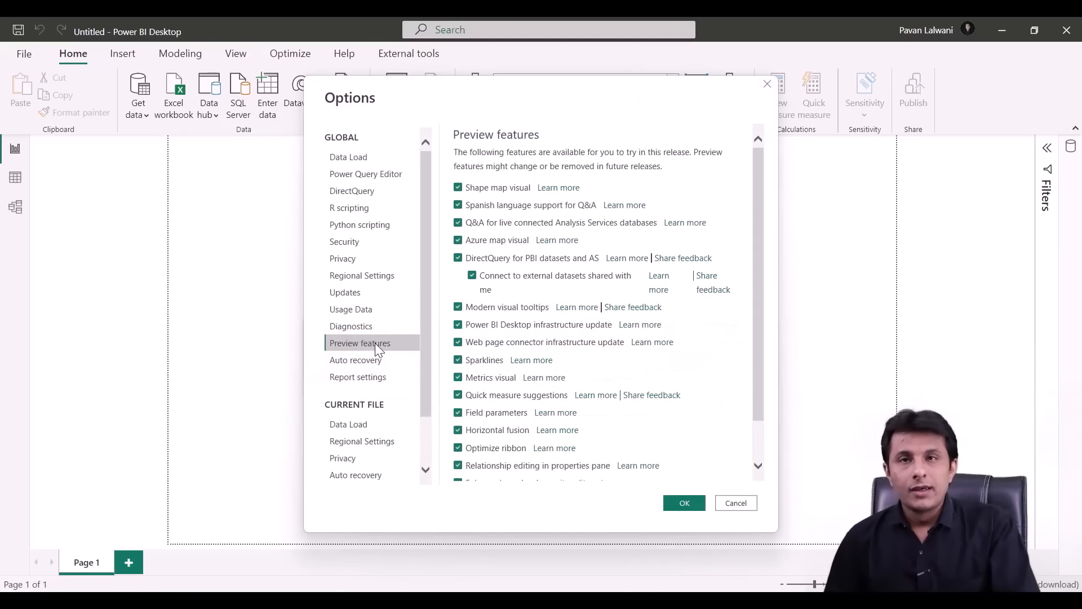
- Scroll the Preview features checklist, confirming every preview including On-object interaction is enabled
scroll(490, 349, "down", 2)
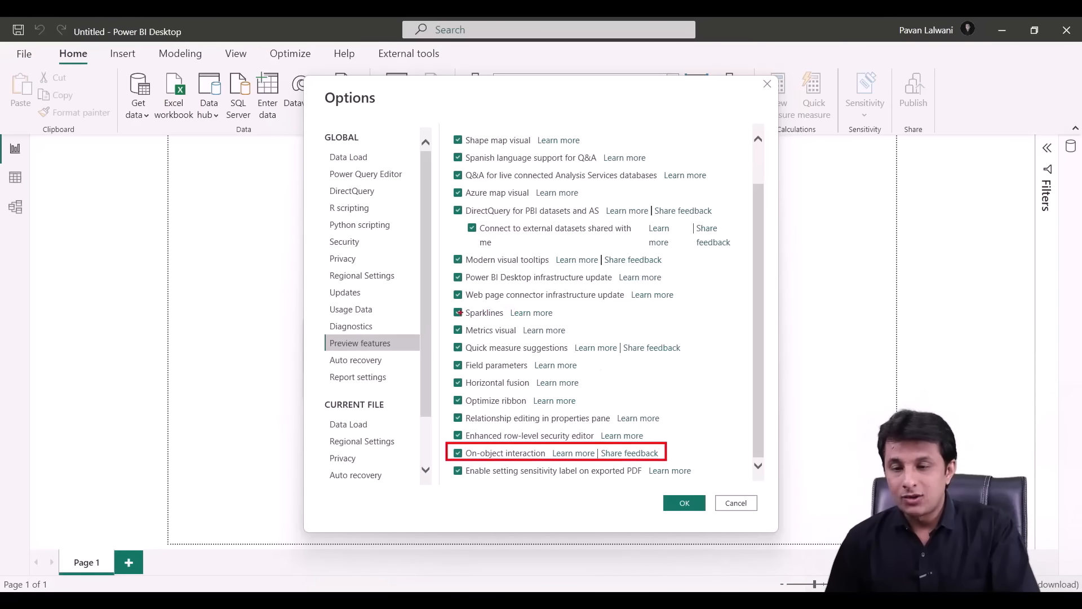
mouse_move(441, 274)
left_mouse_down()
mouse_move(445, 247)
mouse_move(557, 249)
left_mouse_up()
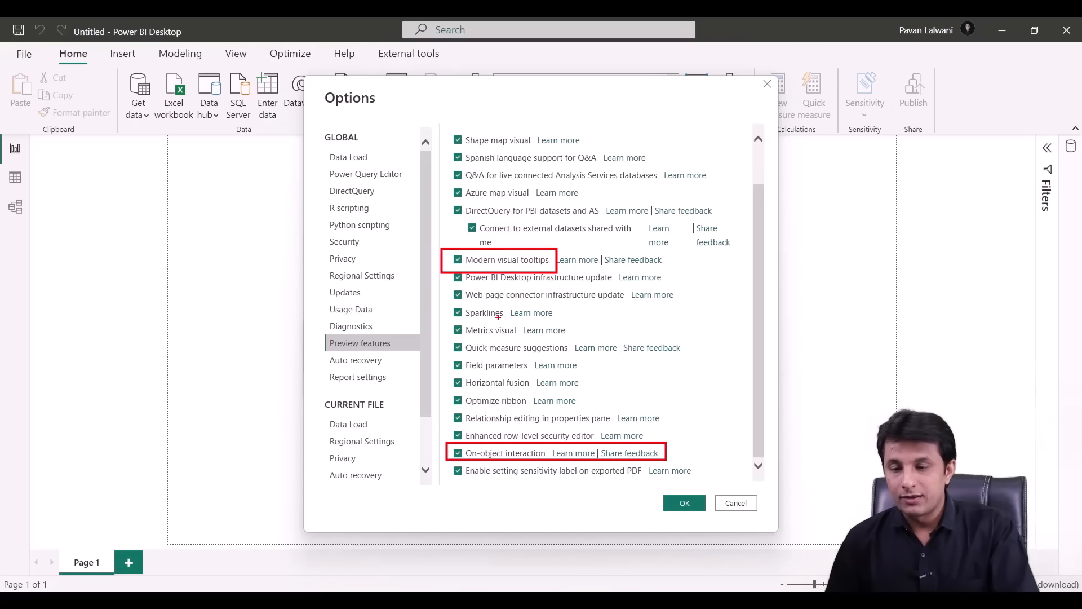
left_click_drag(443, 410, 599, 393)
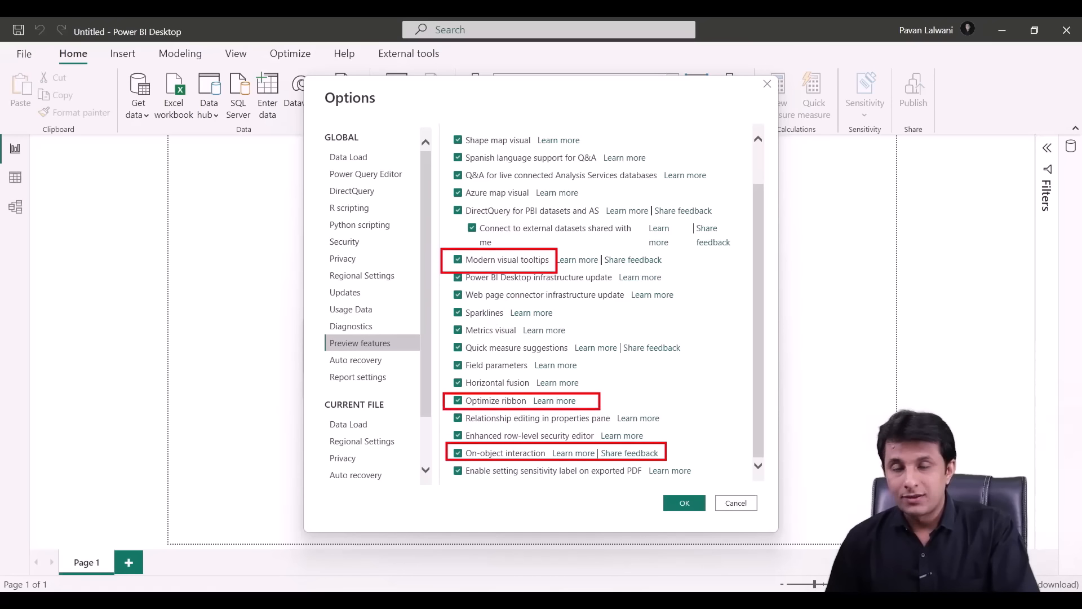
key("e")
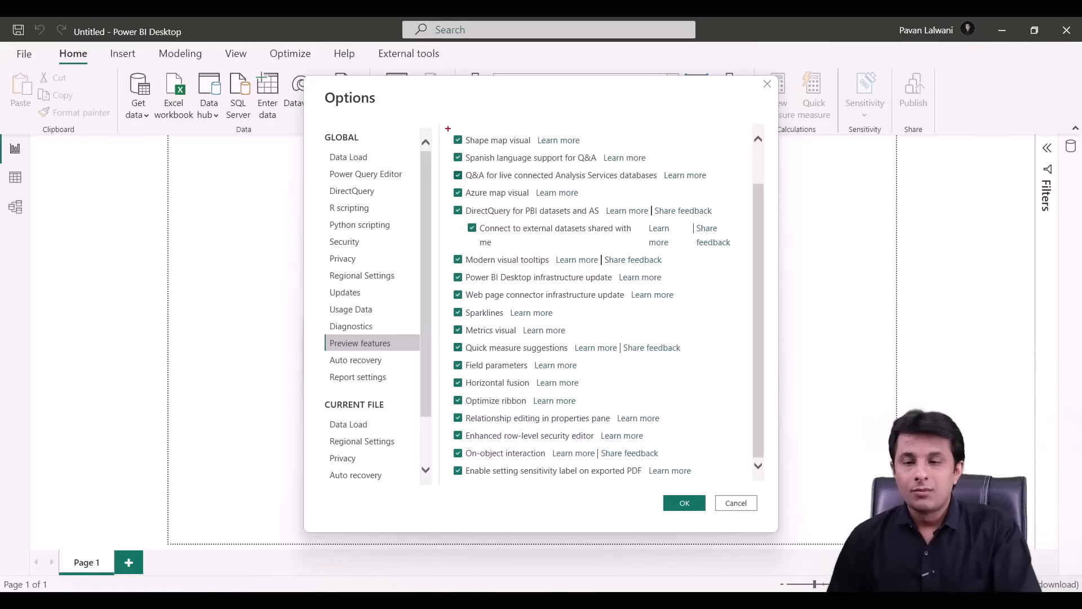
left_click_drag(449, 128, 469, 480)
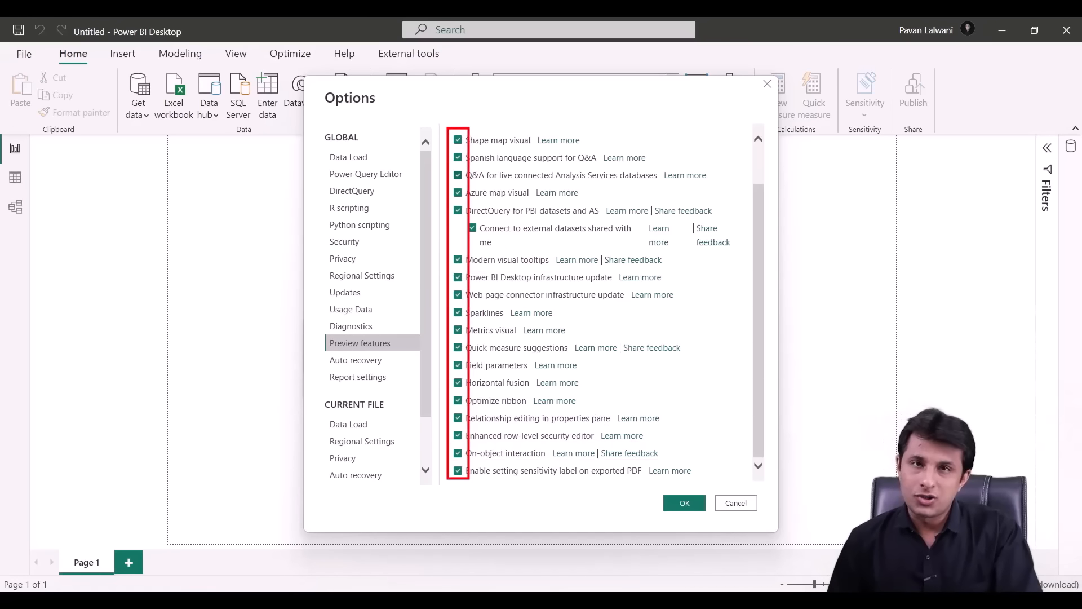
key("Escape")
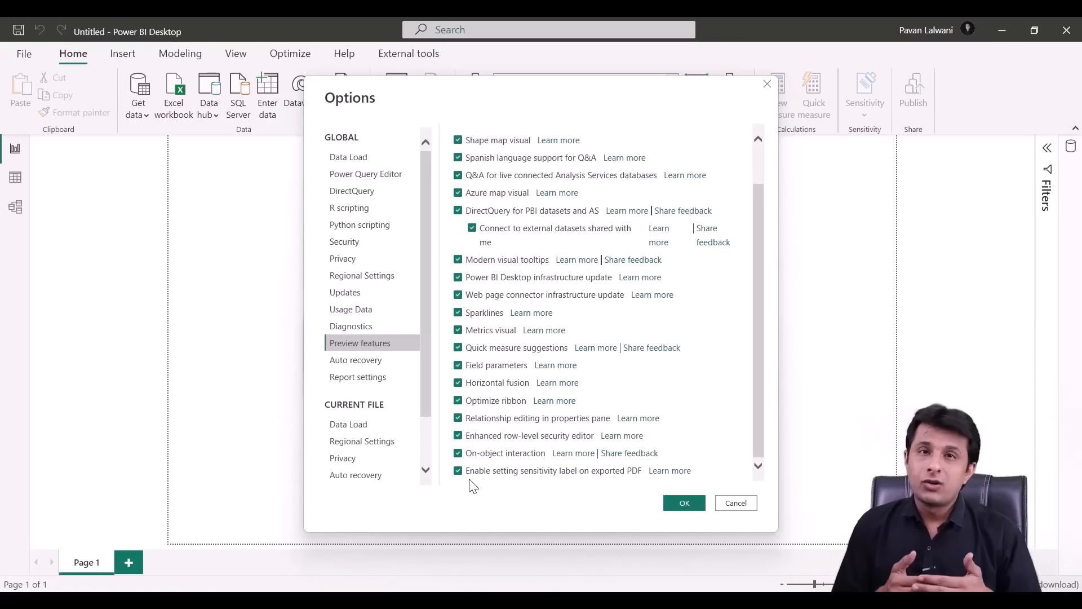
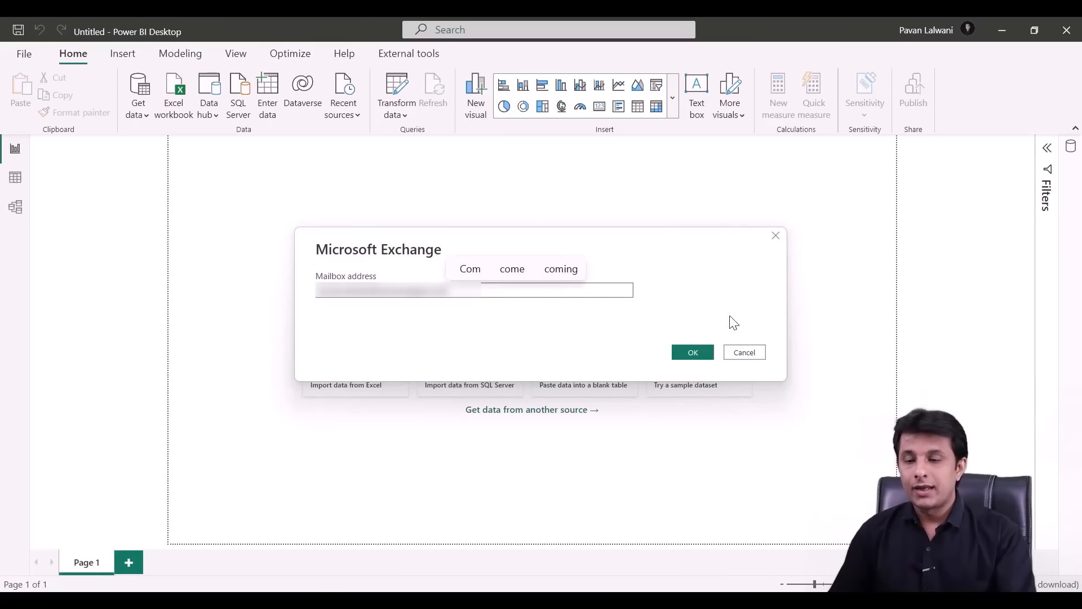
- Enter the mailbox address, sign in with a Microsoft account, and connect to reach the Navigator
left_click(698, 358)
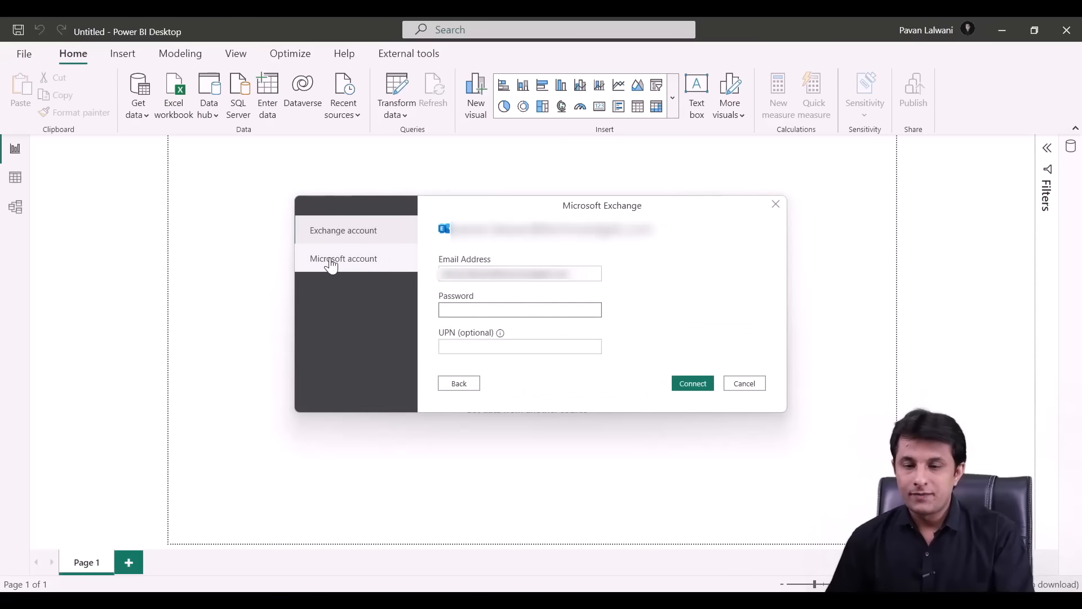
left_click(345, 260)
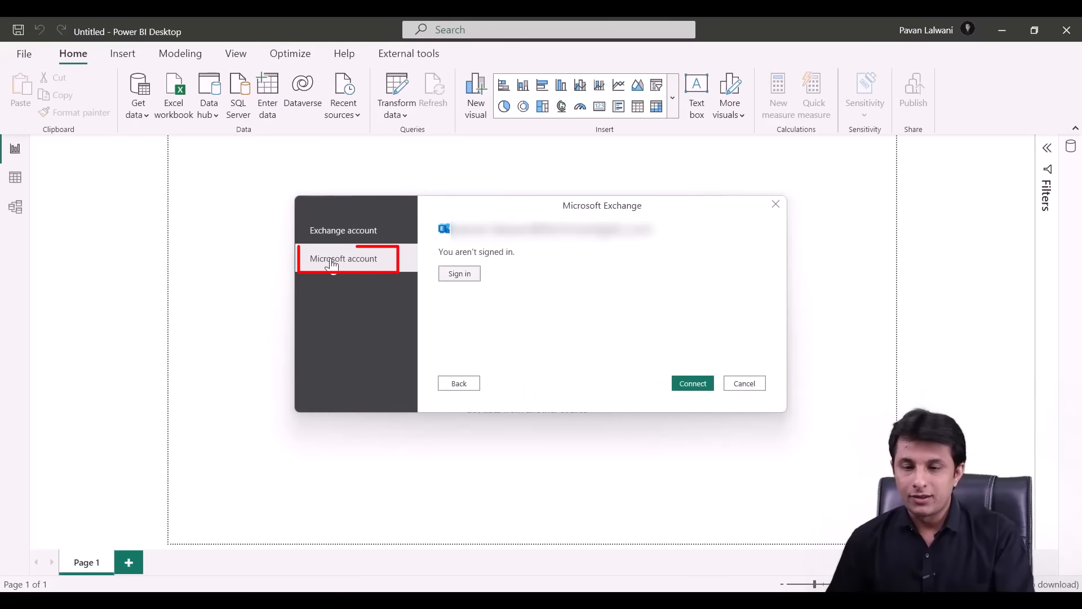
left_click(461, 274)
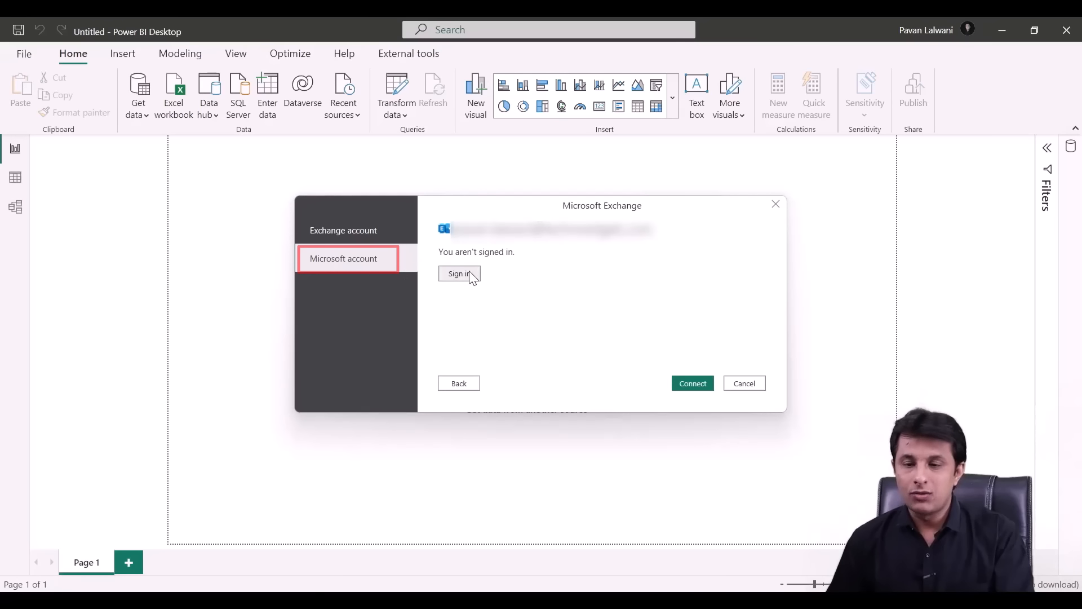
left_click(194, 279)
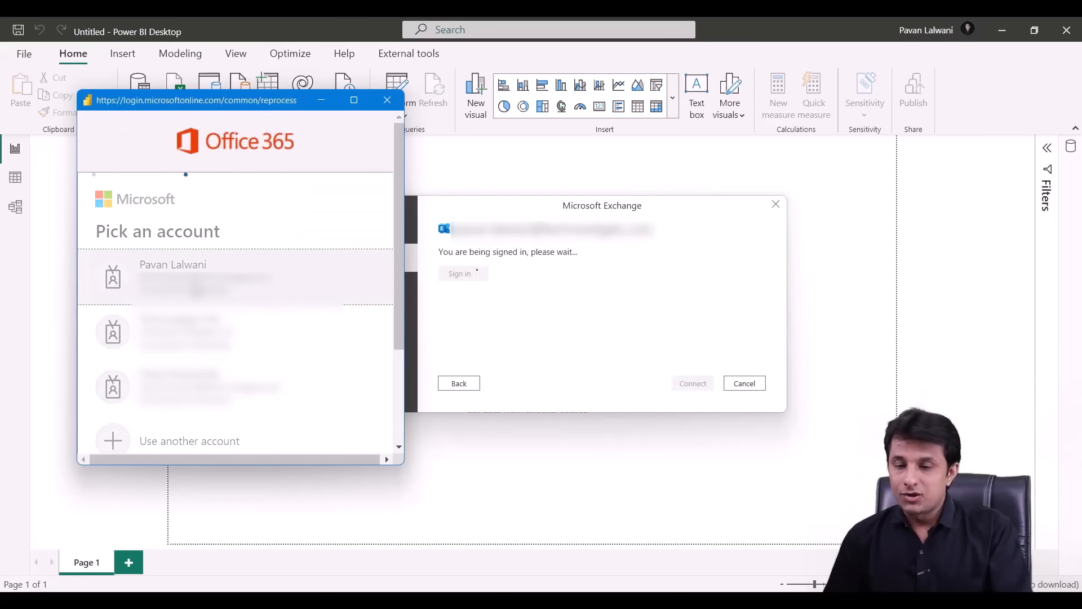
left_click(703, 388)
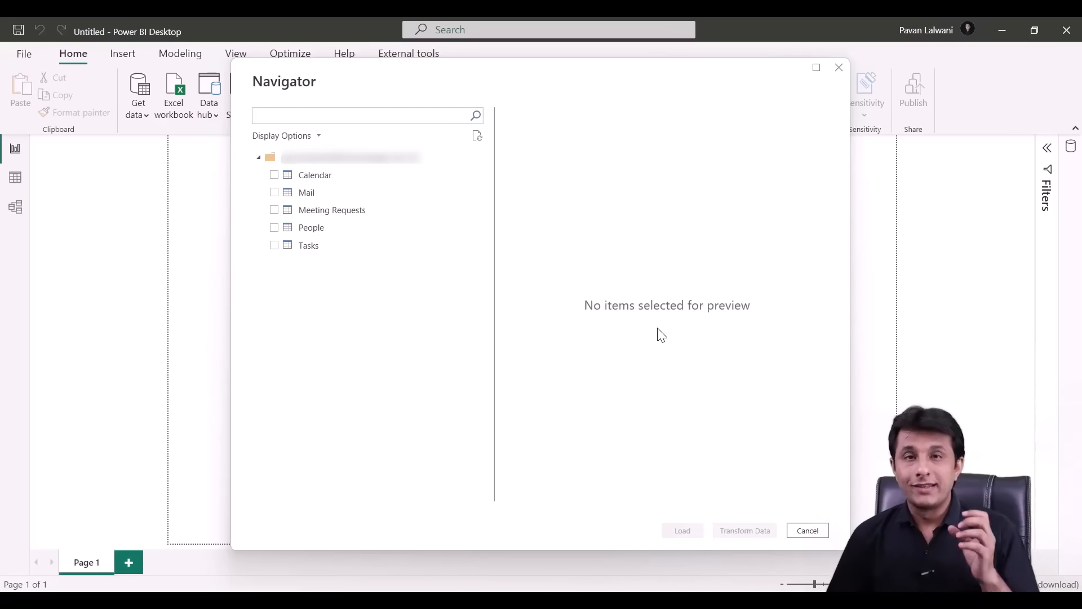
- Preview the Calendar, Mail, Meeting Requests, People and Tasks tables in turn
left_click(359, 178)
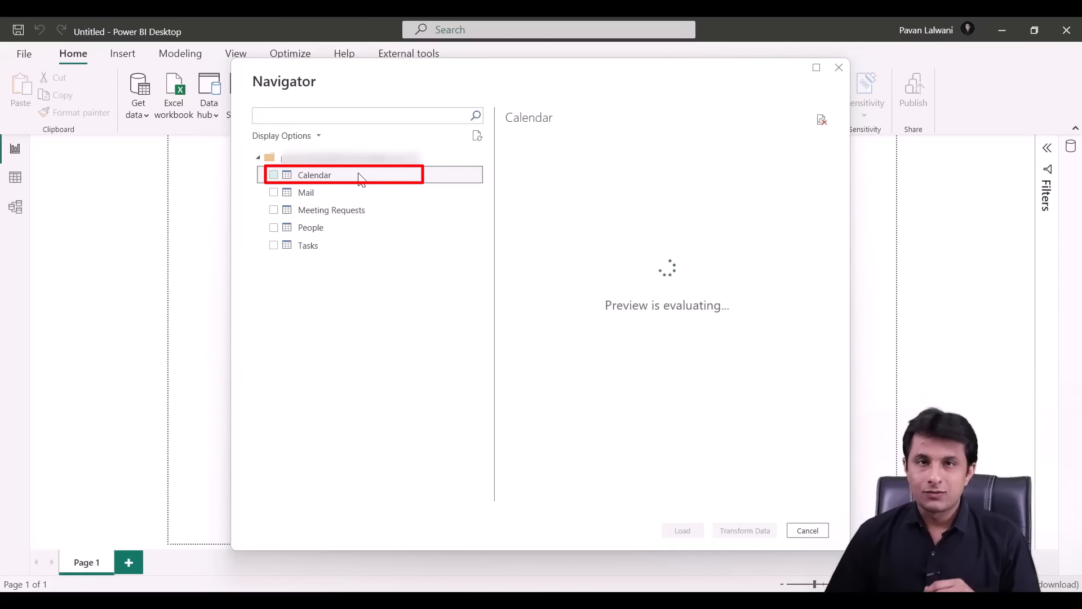
left_click(357, 194)
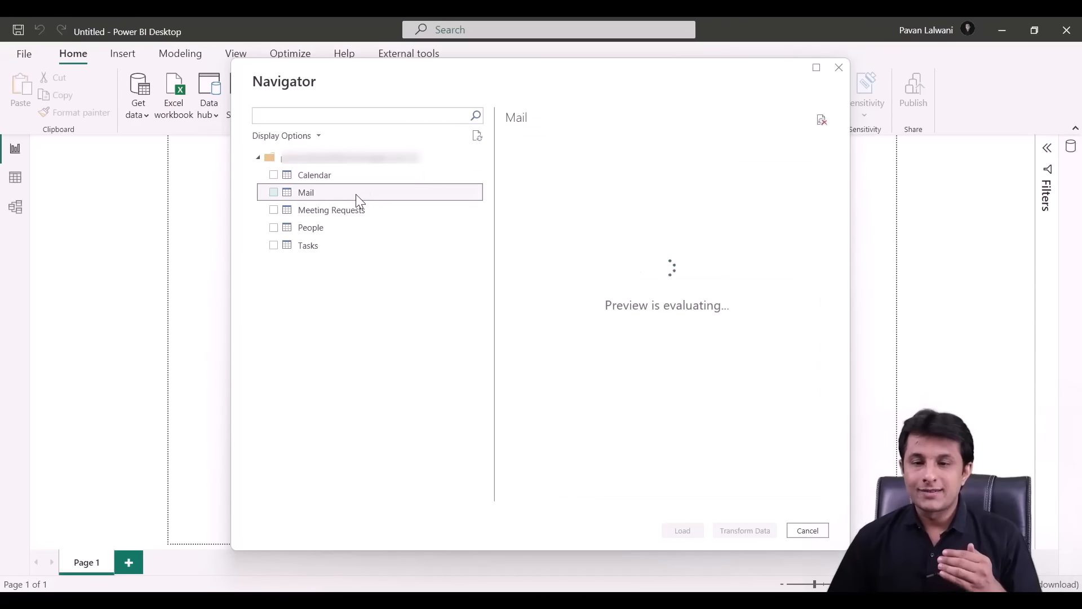
left_click(359, 218)
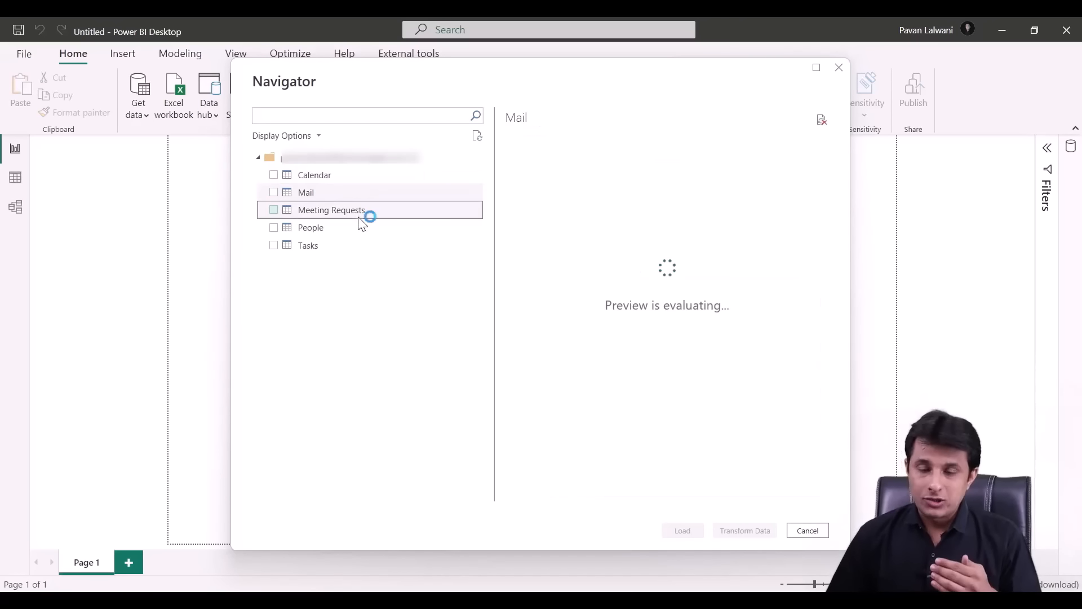
left_click(359, 232)
left_click(350, 248)
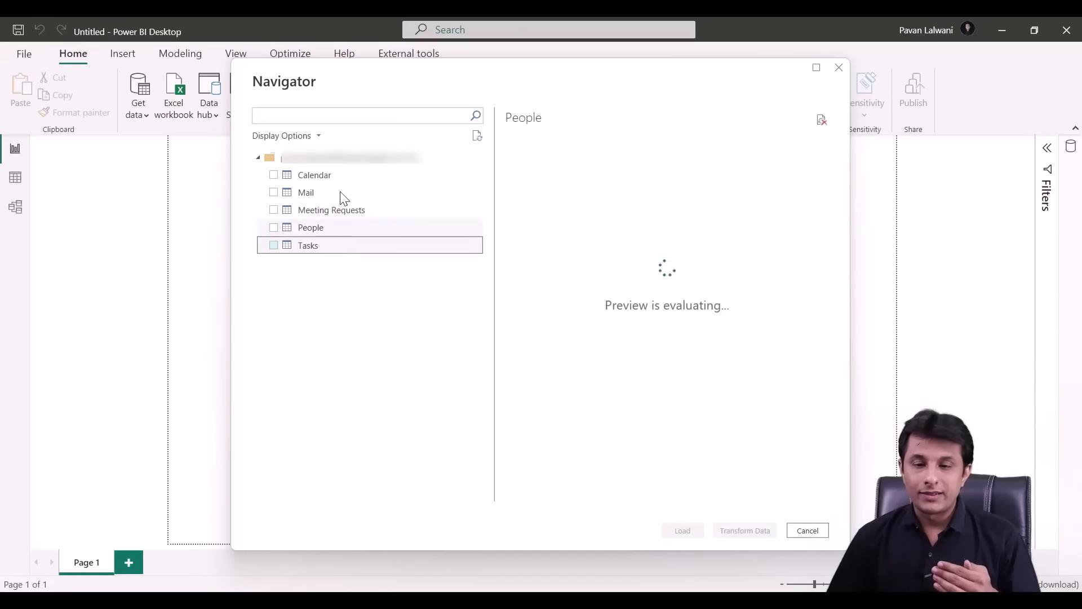
- Compare the Mail, Meeting Requests and People previews again, then tick the Mail table
left_click(334, 197)
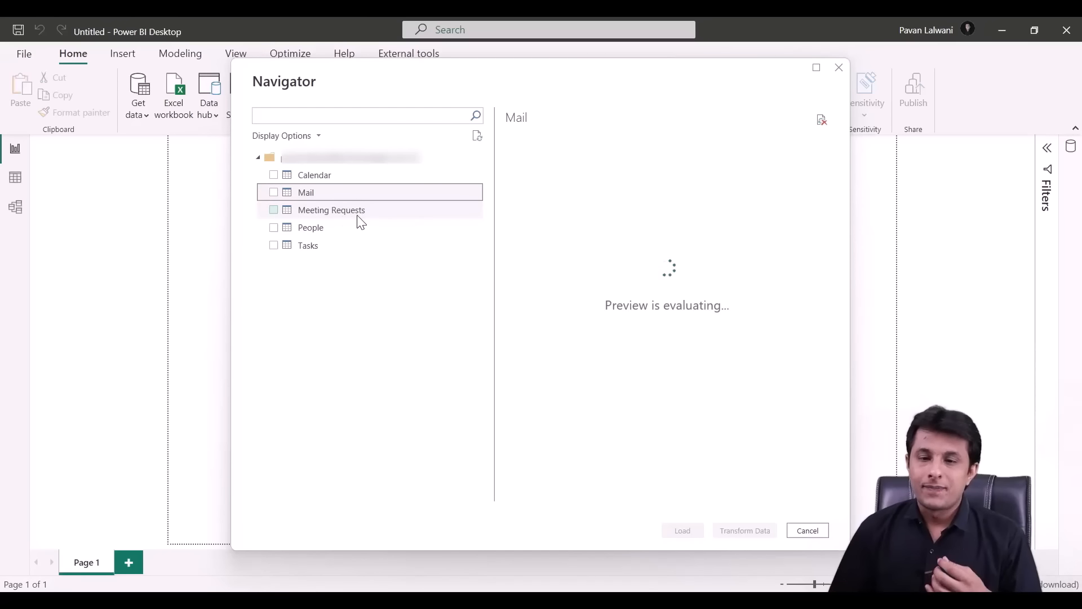
left_click(352, 215)
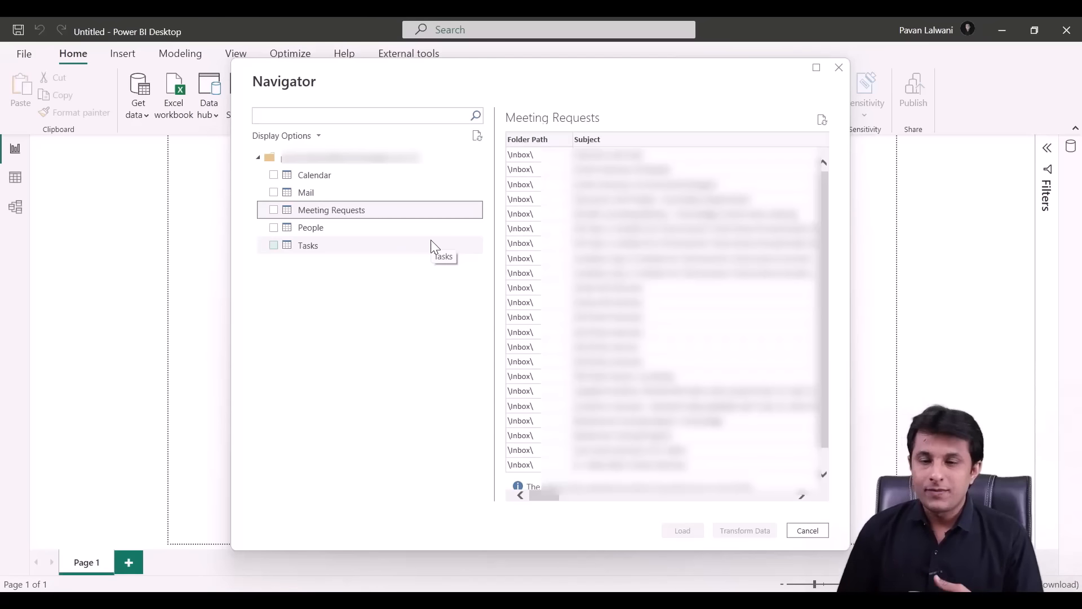
left_click(336, 228)
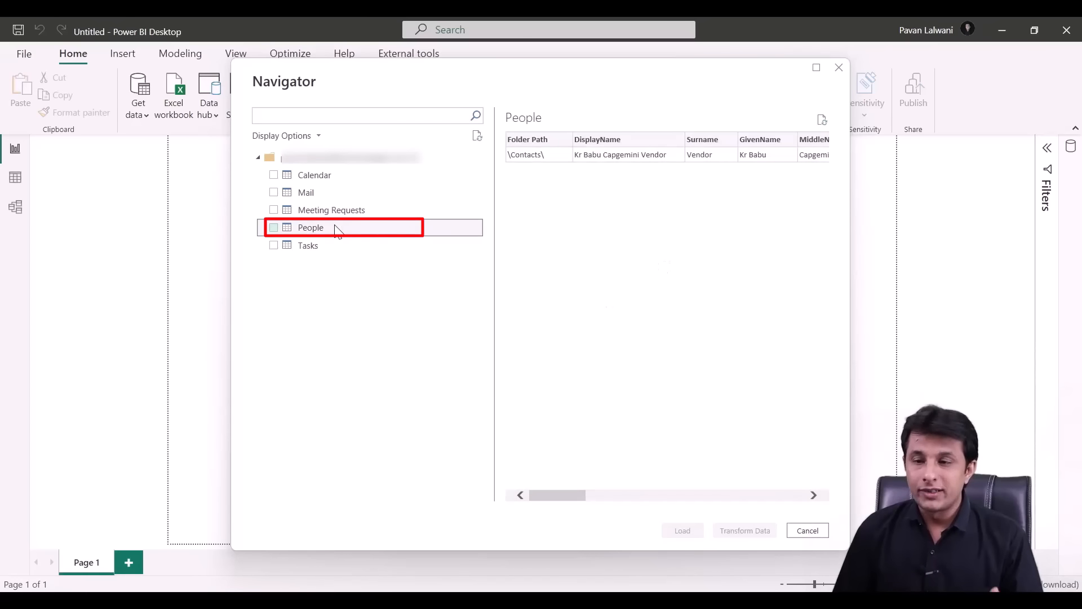
left_click(337, 209)
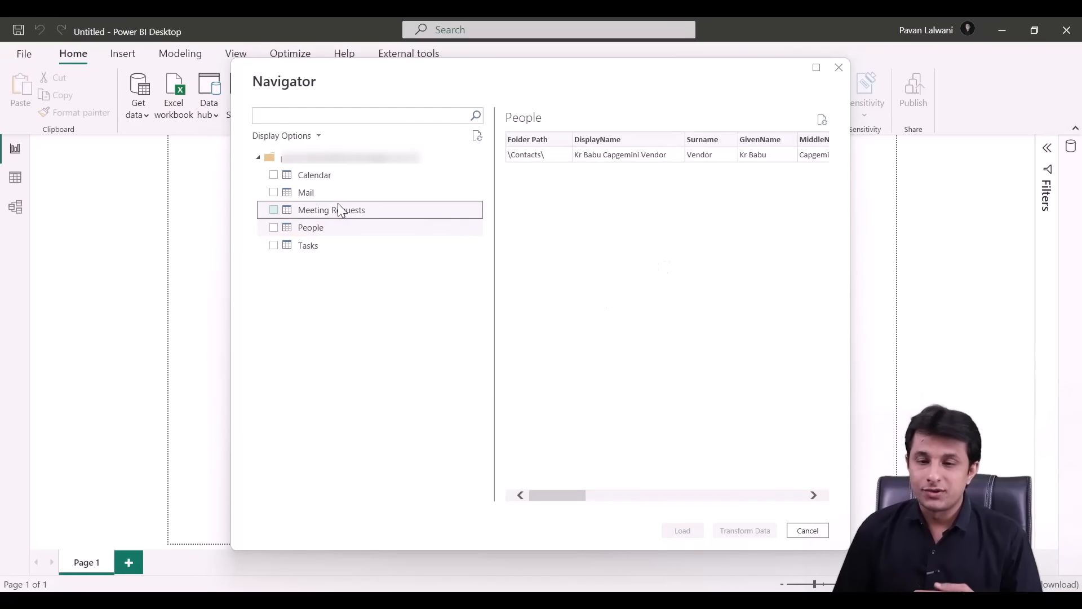
left_click(309, 191)
left_click(274, 193)
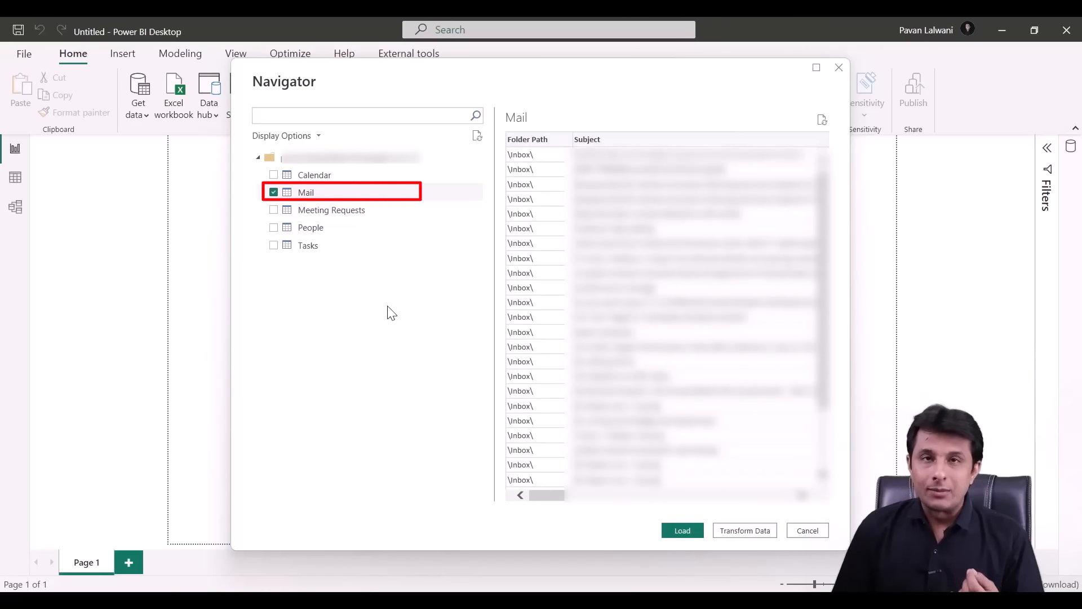
- Open Mail in Power Query Editor and filter Folder Path to only \Inbox\Monthly Sales Data\
left_click(751, 532)
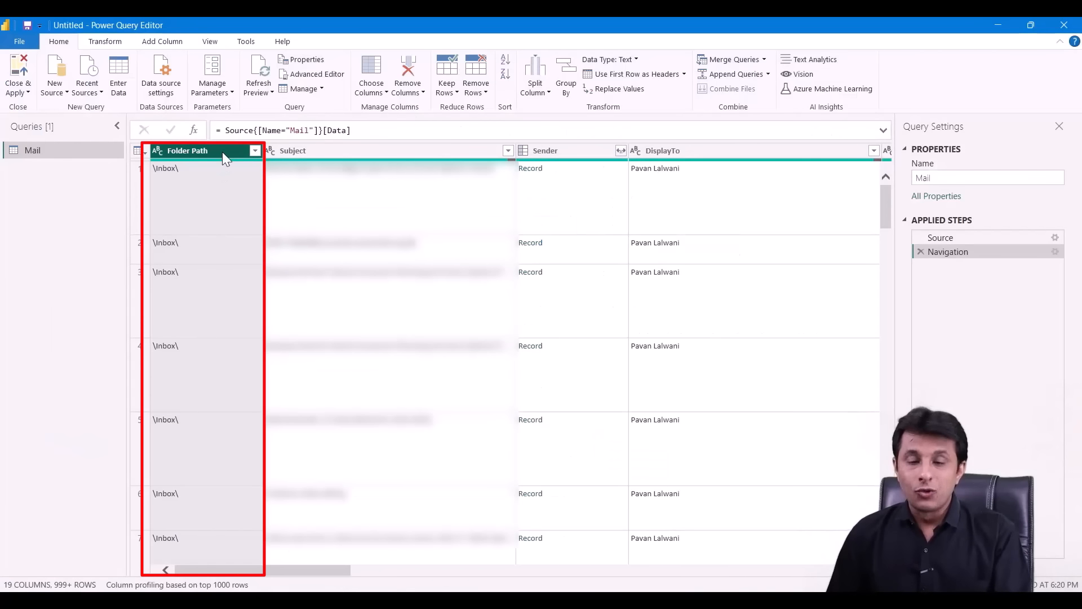
left_click(118, 126)
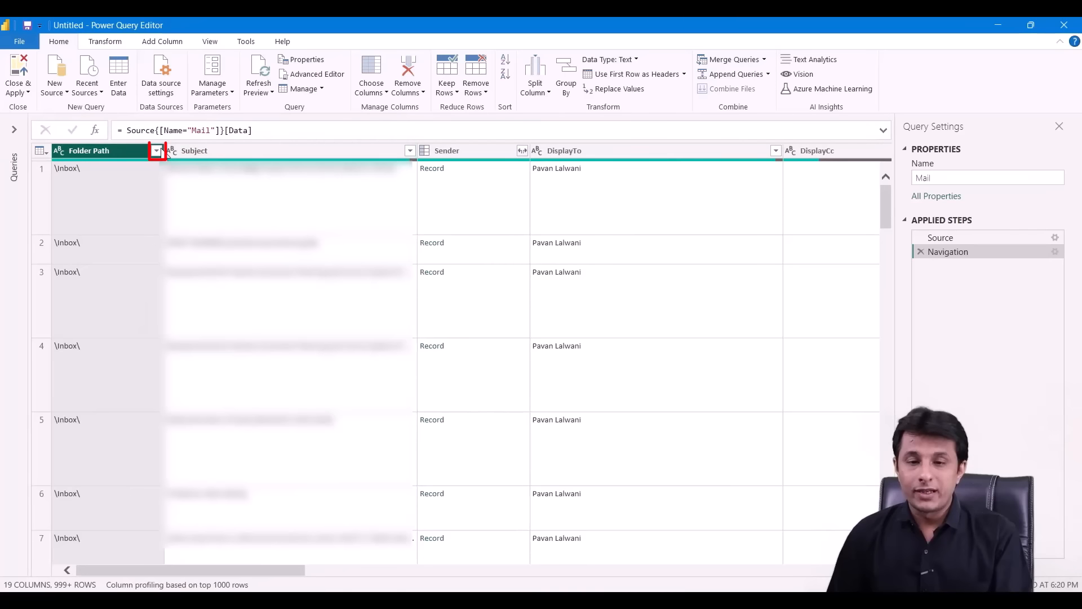
left_click(158, 151)
left_click(358, 375)
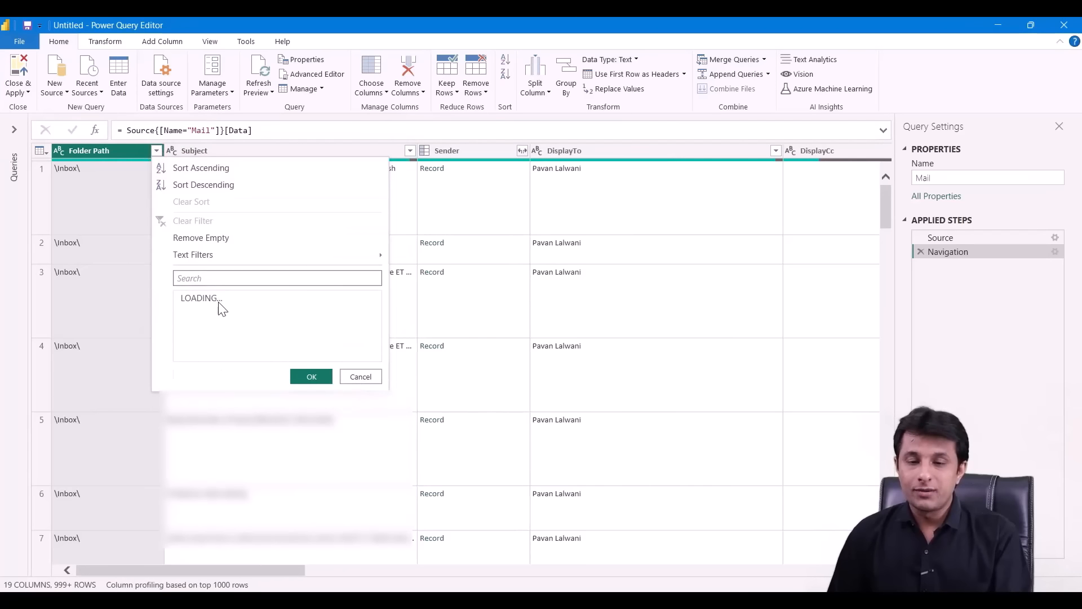
left_click(186, 297)
scroll(252, 440, "down", 5)
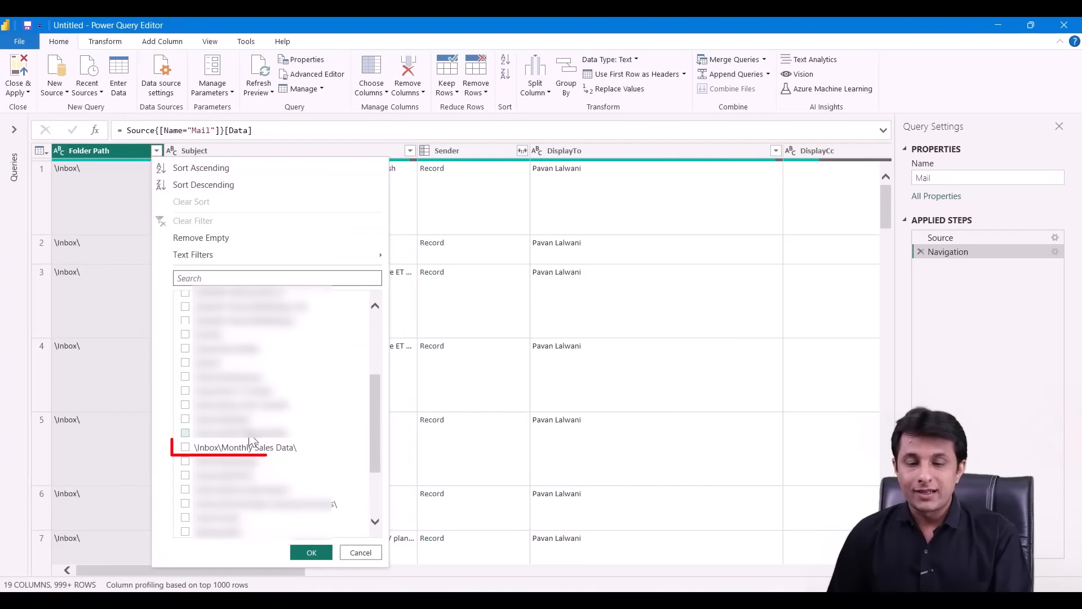
left_click(289, 447)
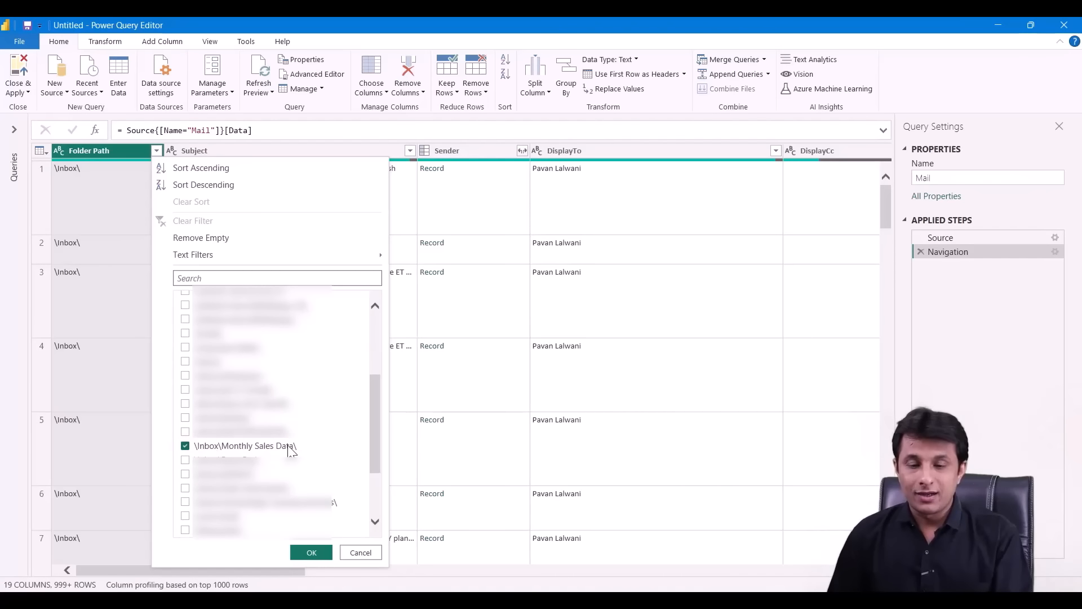
left_click(312, 554)
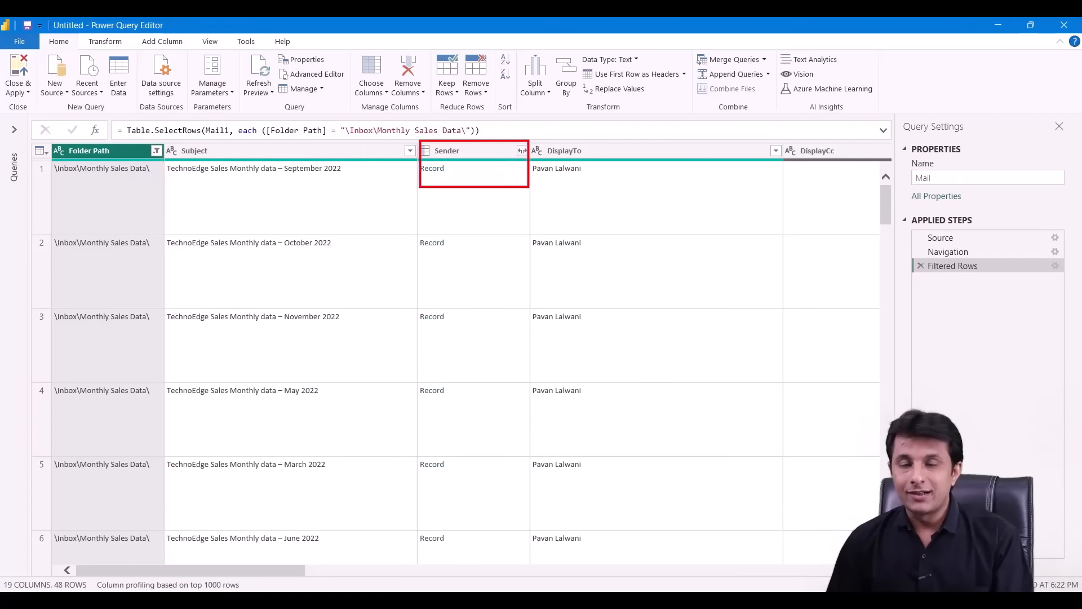
- Expand Sender into Name and Address columns with no 'Sender.' prefix
left_click(524, 149)
left_click(523, 150)
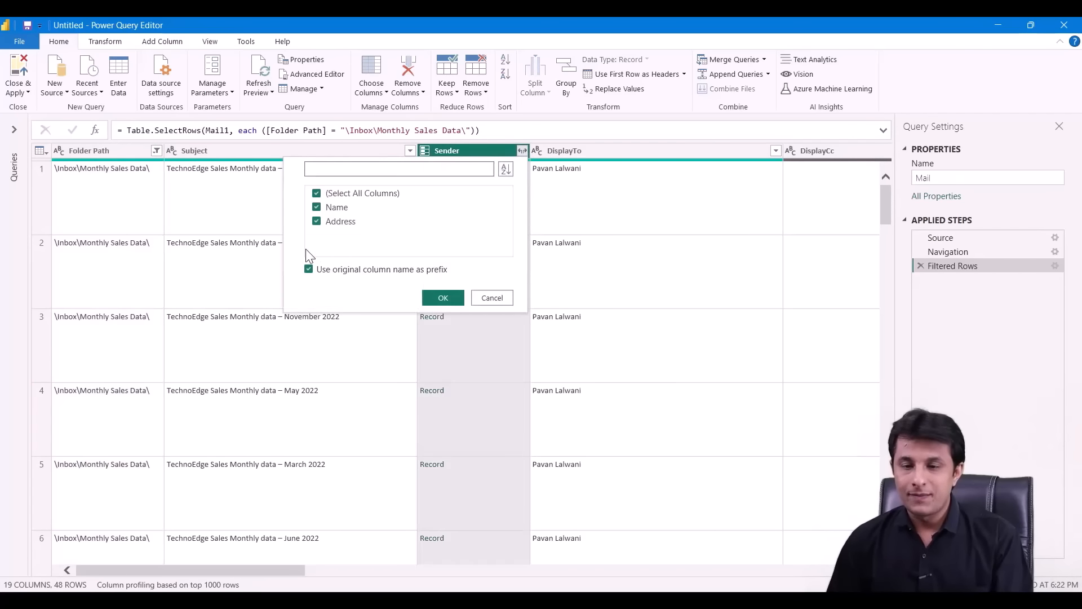
left_click(309, 270)
left_click(441, 300)
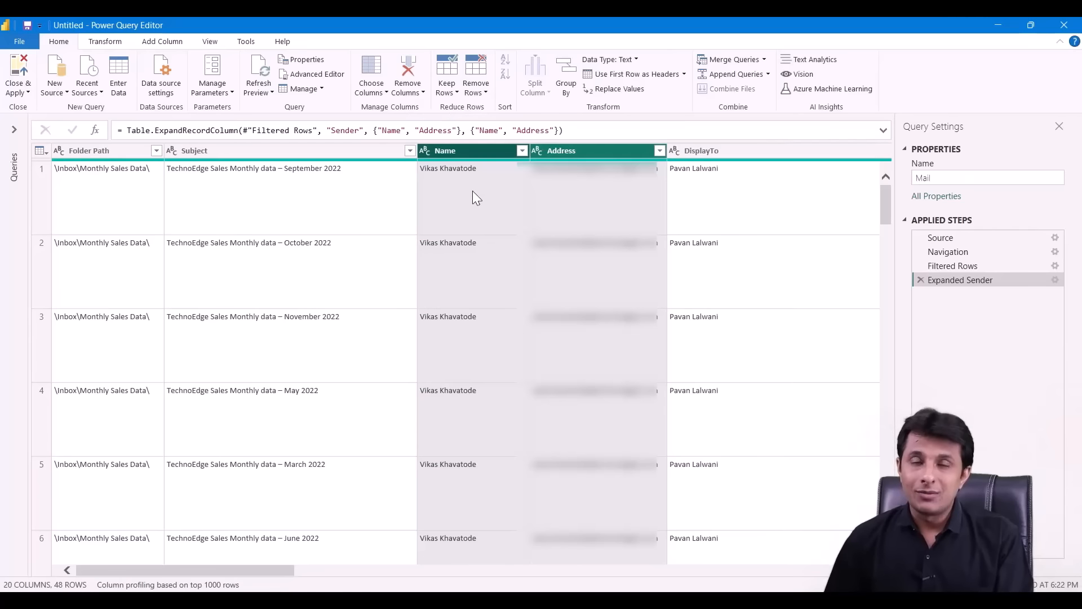
left_click_drag(265, 569, 418, 556)
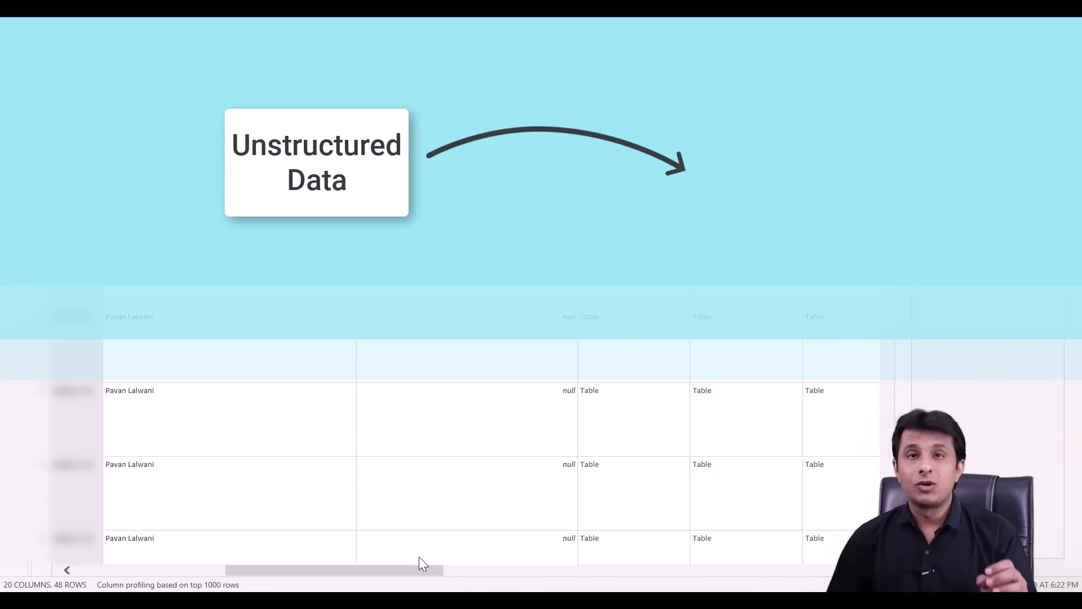
left_click_drag(427, 571, 476, 573)
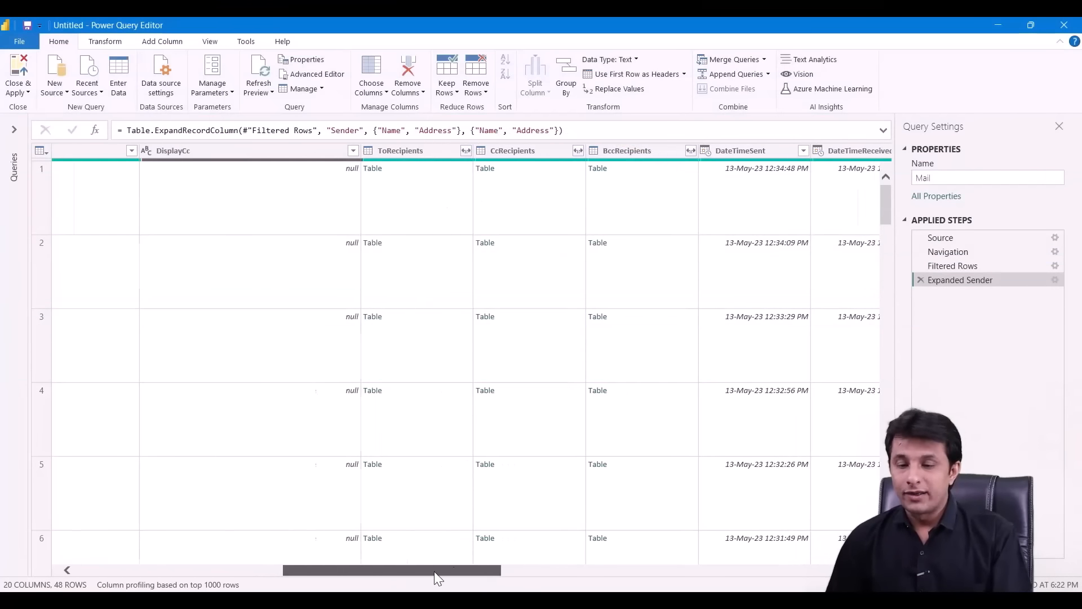
left_click_drag(435, 570, 502, 571)
left_click(476, 150)
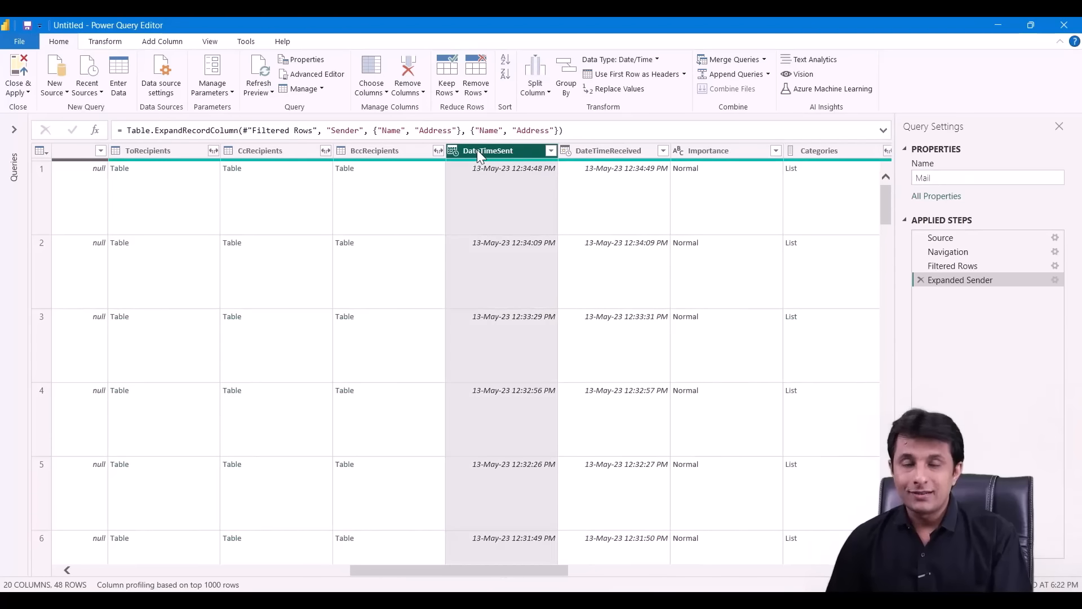
left_click(587, 147)
left_click(726, 153)
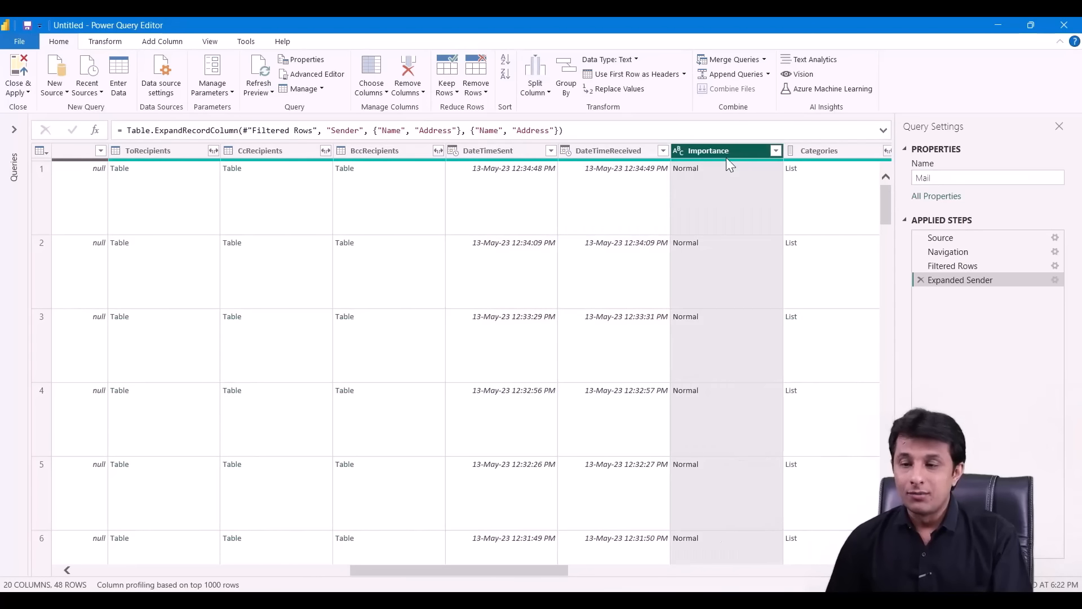
left_click_drag(560, 570, 682, 568)
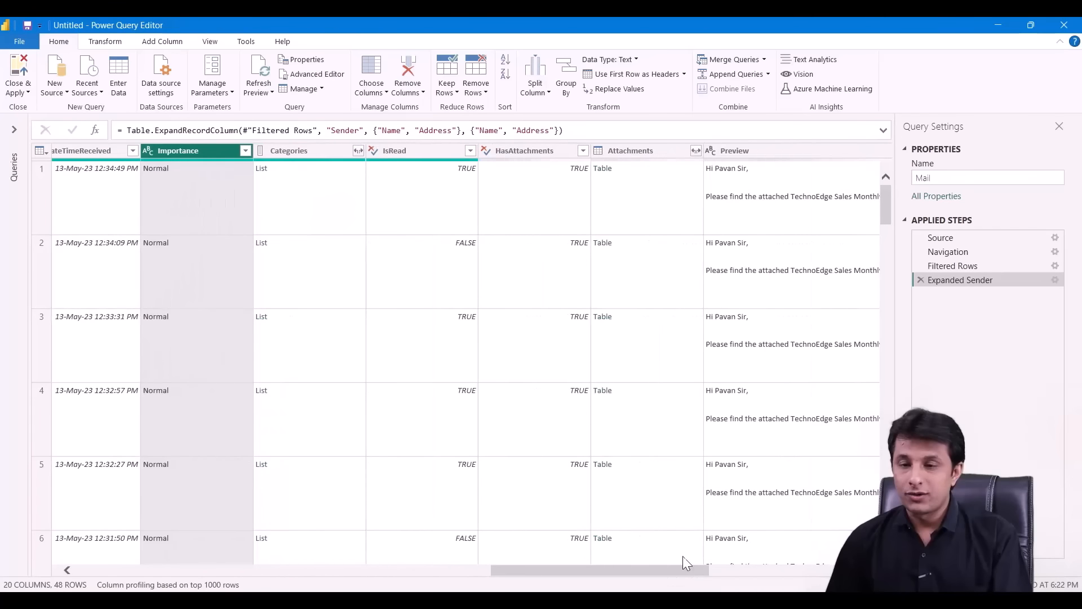
left_click(433, 152)
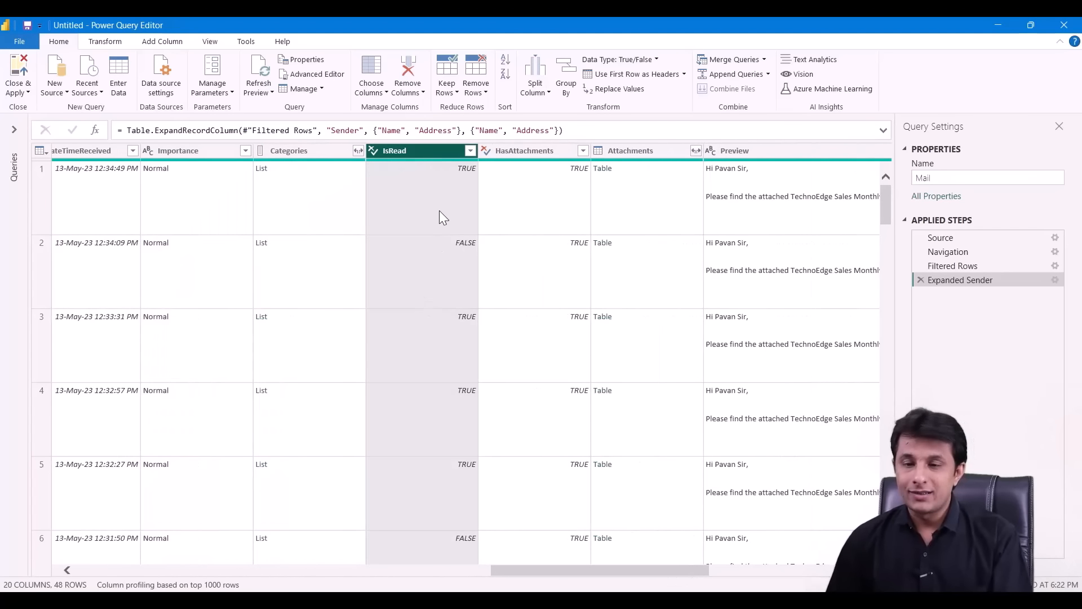
left_click(553, 153)
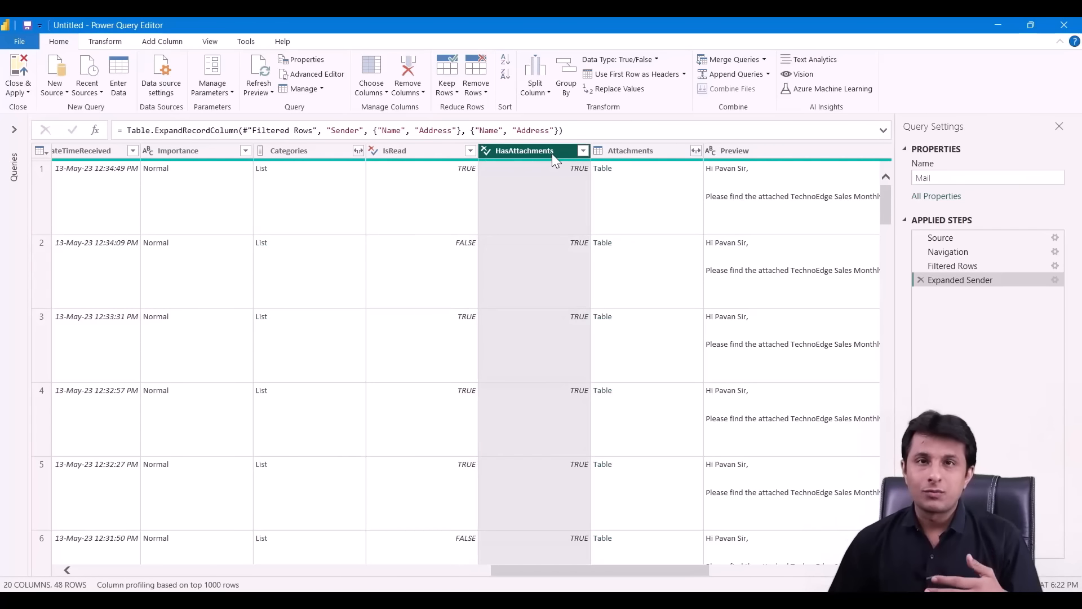
left_click(584, 151)
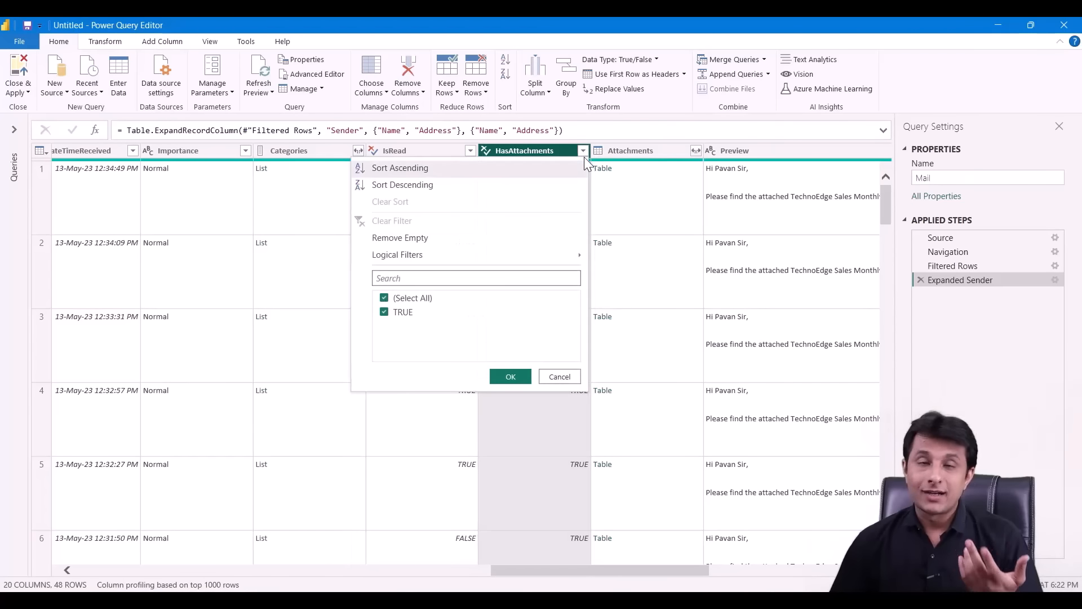
left_click(578, 378)
left_click(647, 150)
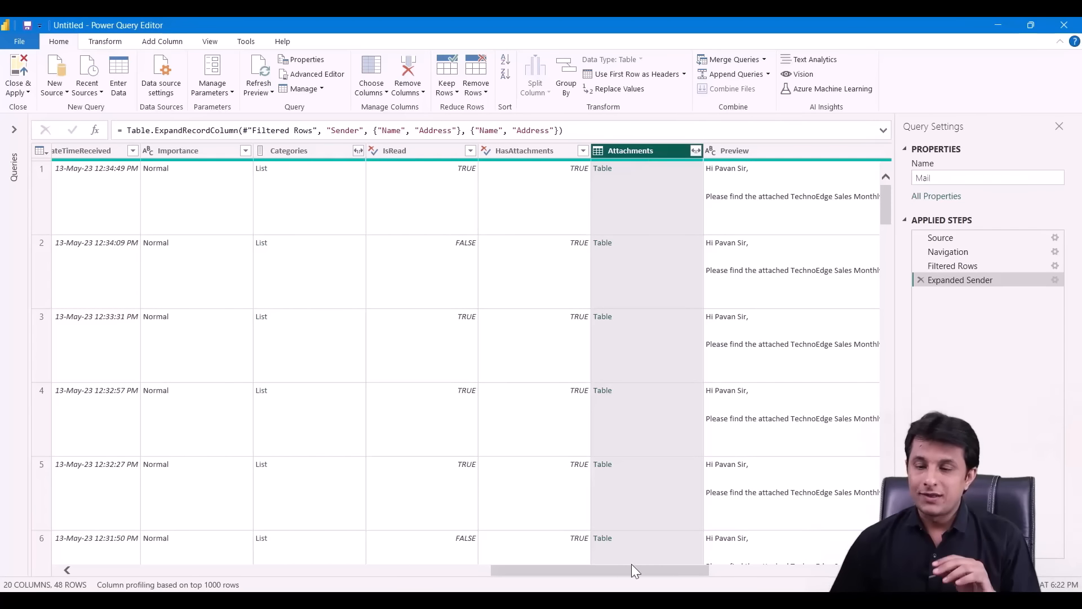
left_click_drag(627, 571, 729, 568)
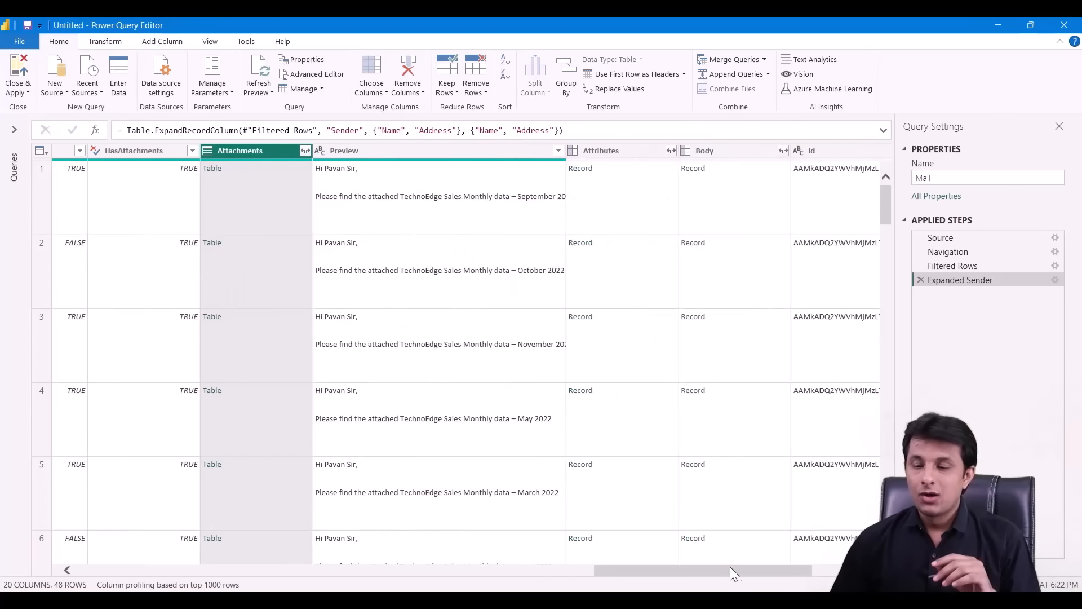
left_click(436, 152)
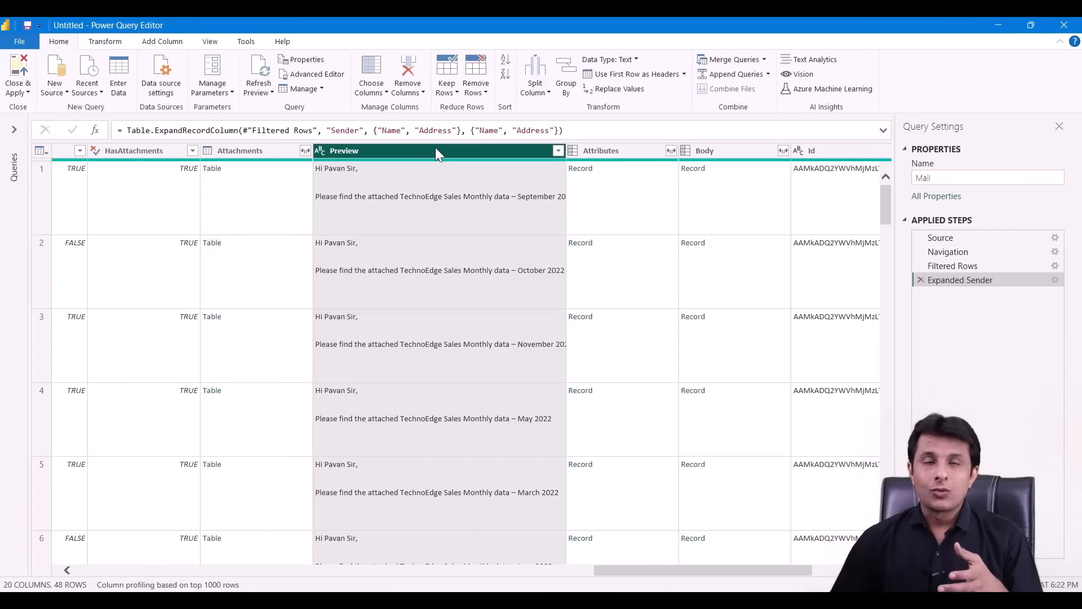
- Preview the message text of several monthly sales emails, including May, March and October 2022
left_click(443, 209)
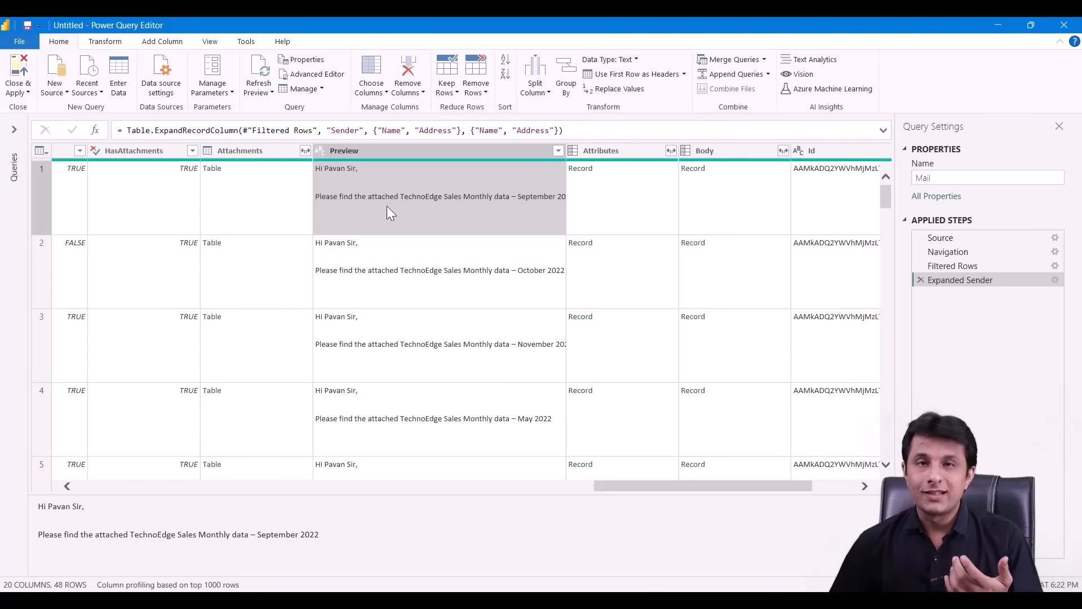
left_click(425, 273)
left_click(437, 338)
left_click(438, 405)
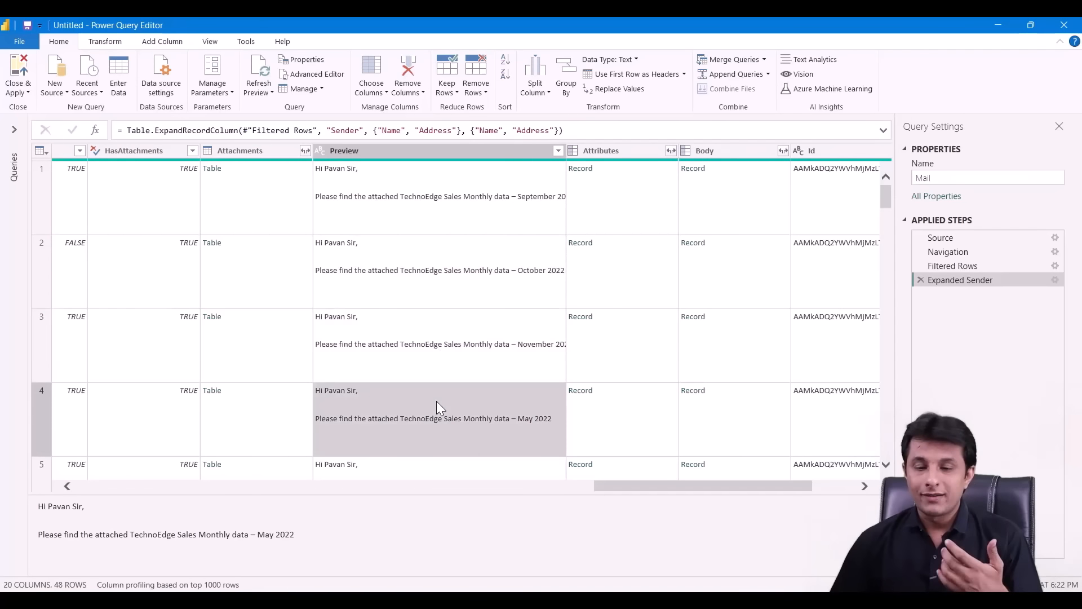
left_click(444, 465)
left_click(419, 230)
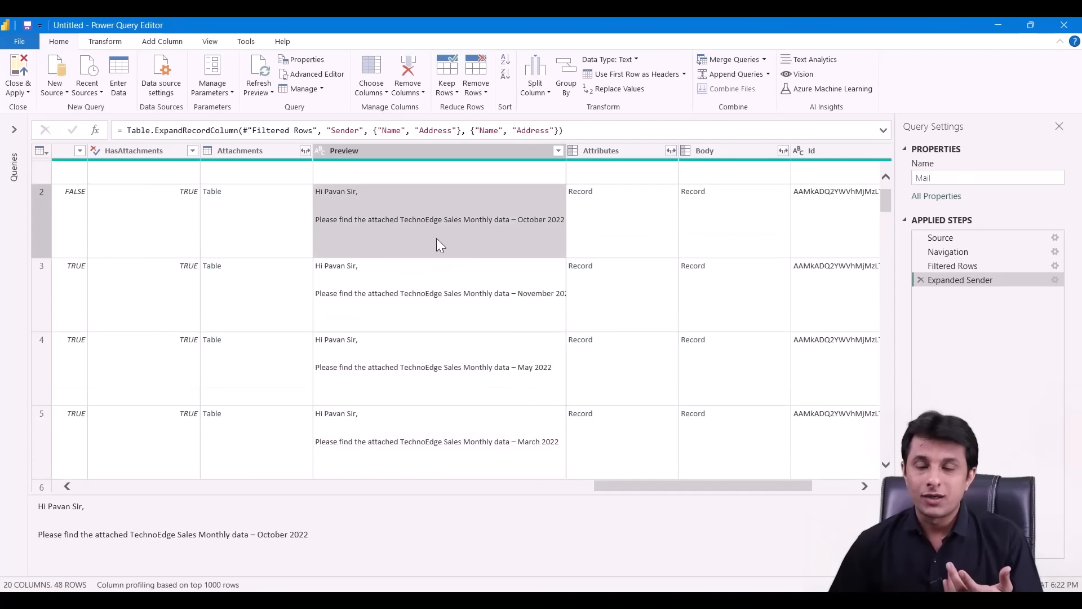
- Scroll across the Attributes and Attachments columns back to the Subject column and select it
left_click(640, 151)
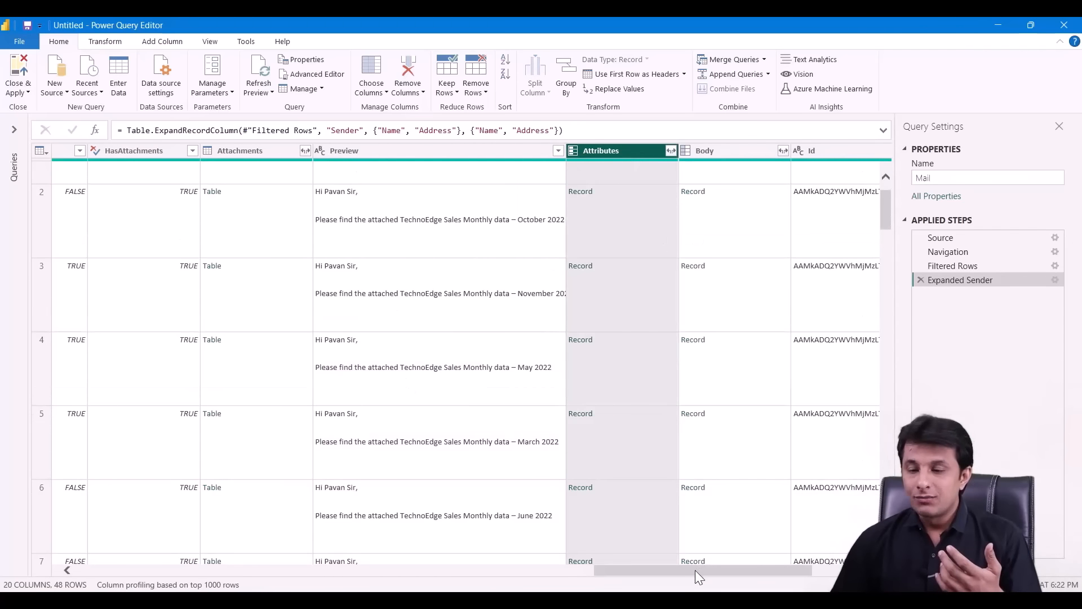
left_click_drag(695, 570, 777, 565)
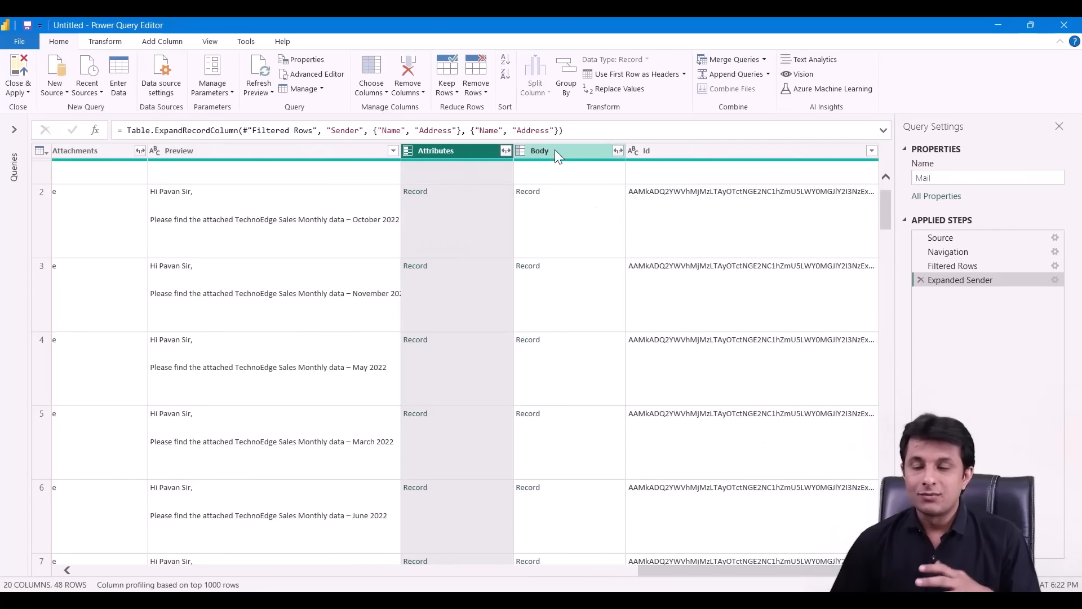
left_click_drag(715, 571, 570, 570)
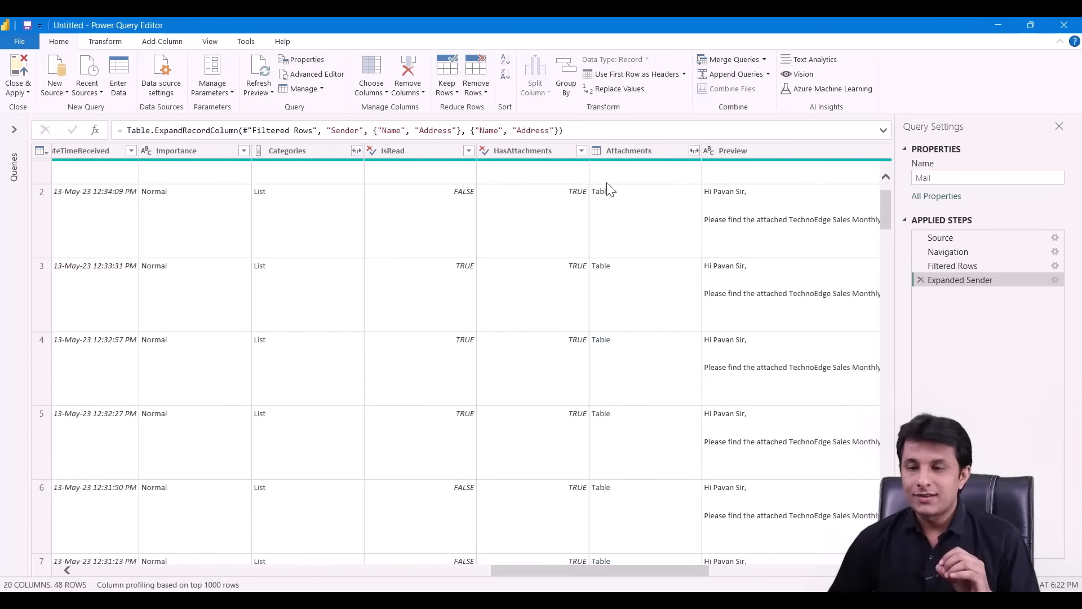
left_click(634, 153)
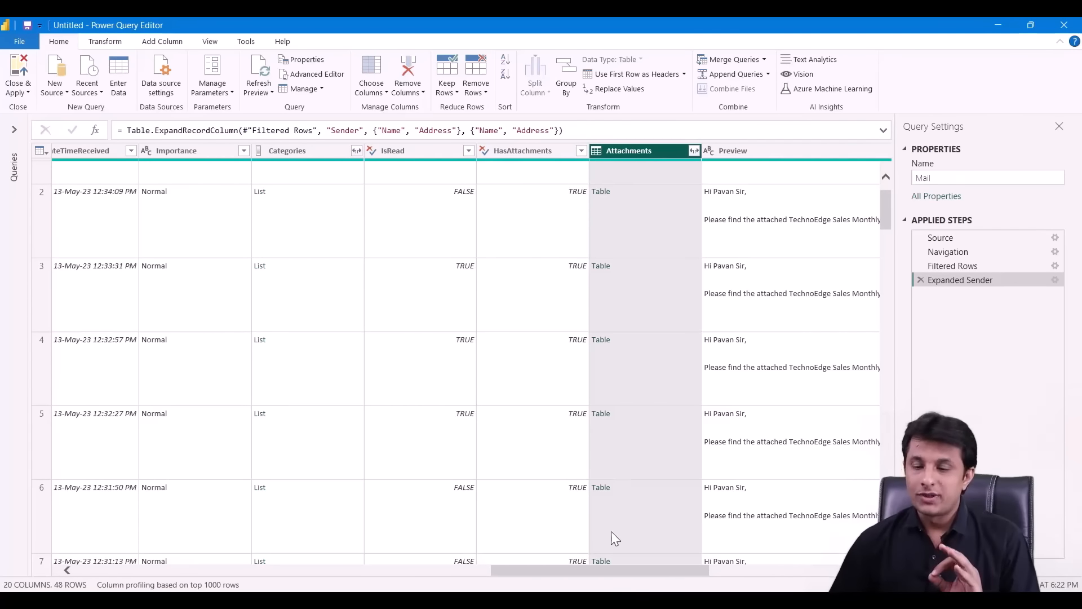
left_click_drag(610, 573, 195, 570)
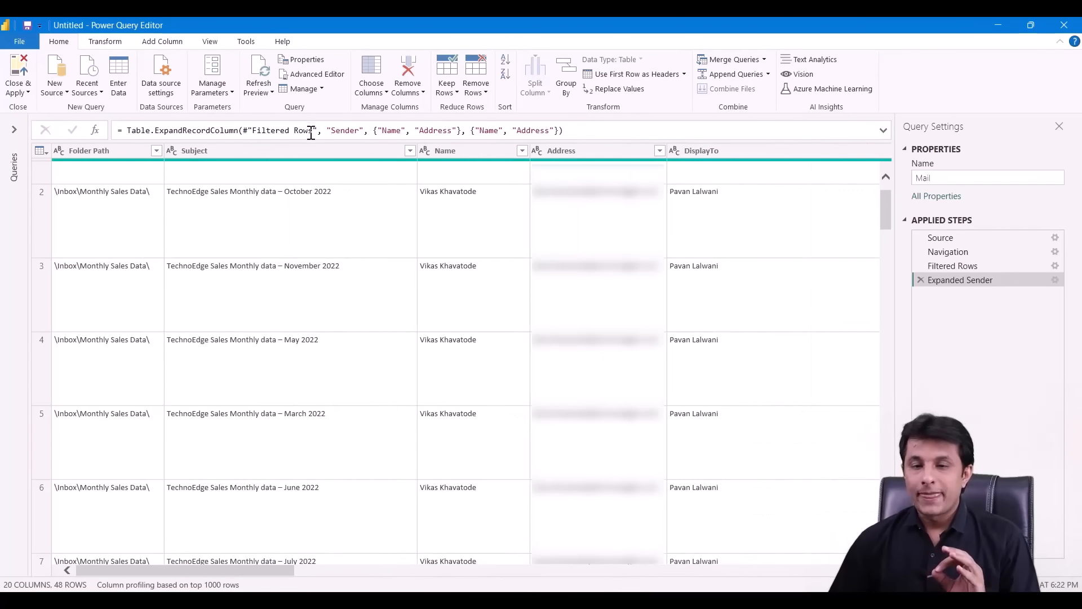
left_click(313, 151)
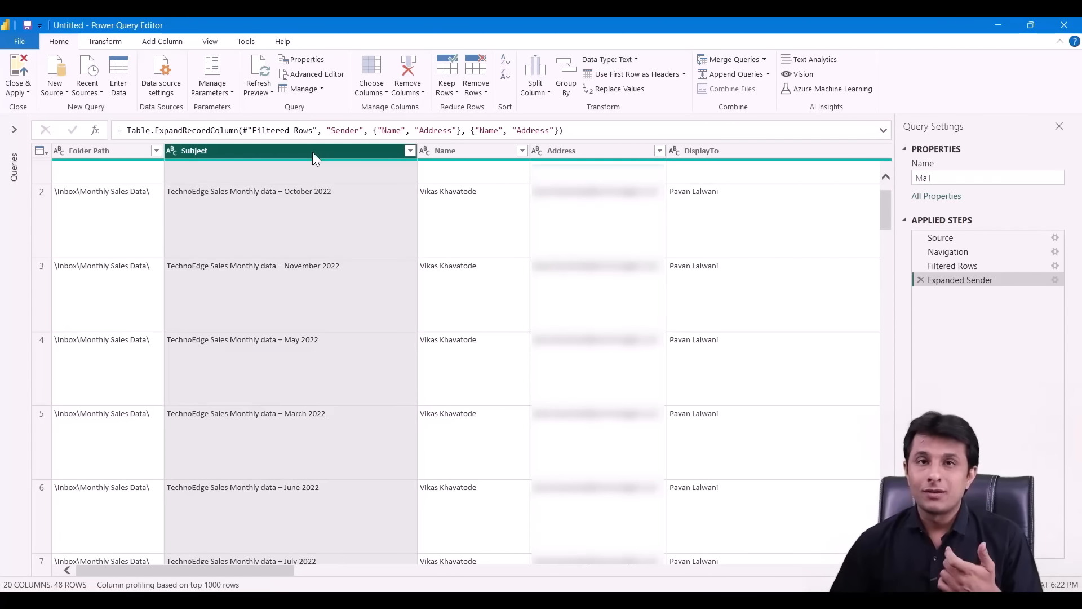
- Apply a Subject text filter 'Does Not Contain 2019', leaving 36 emails
left_click(410, 150)
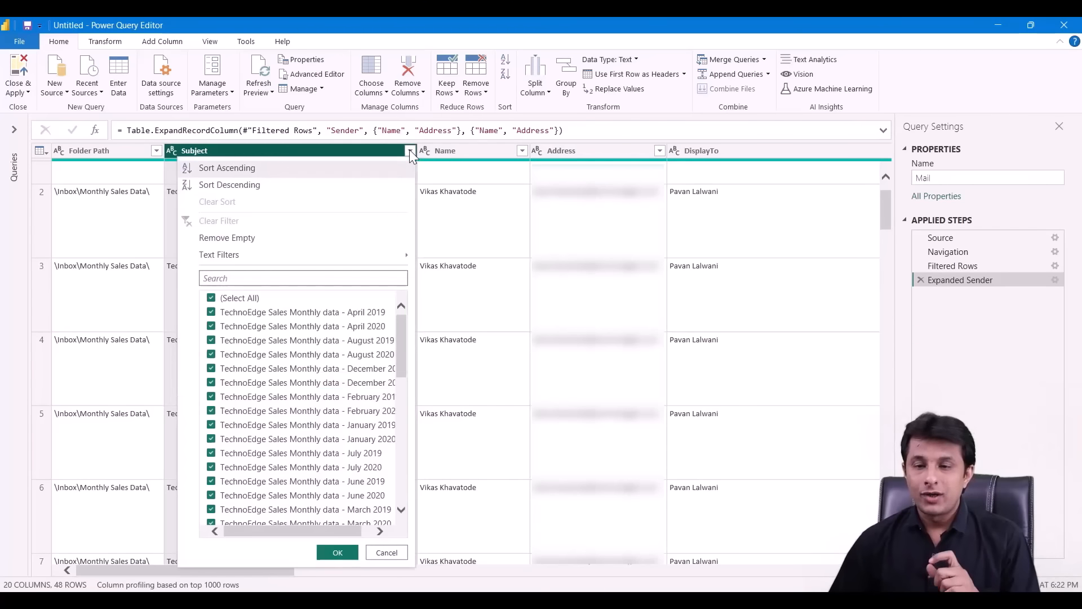
mouse_move(380, 257)
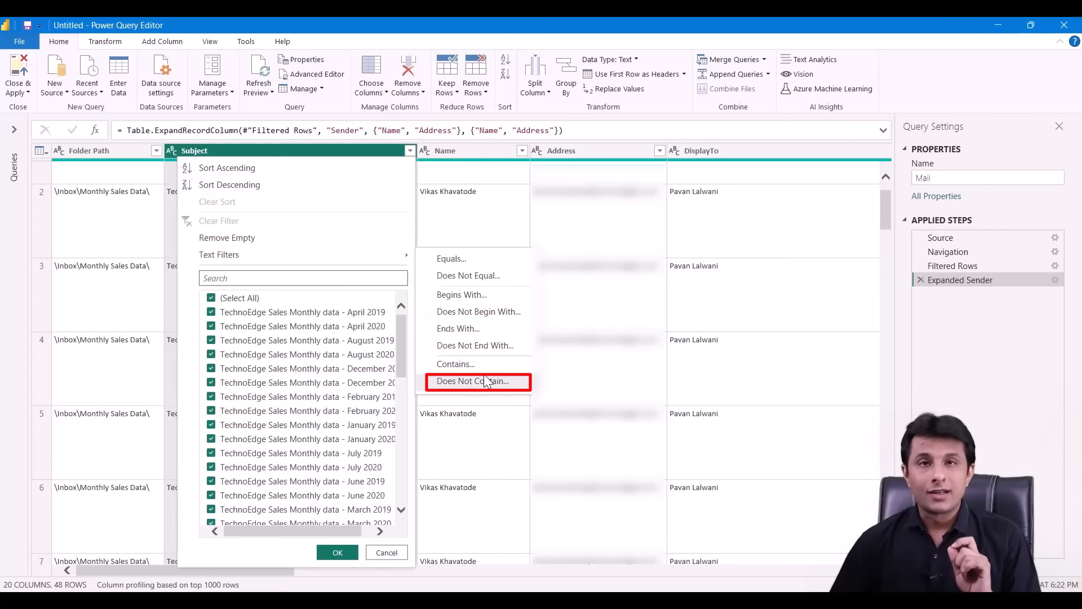
left_click(308, 154)
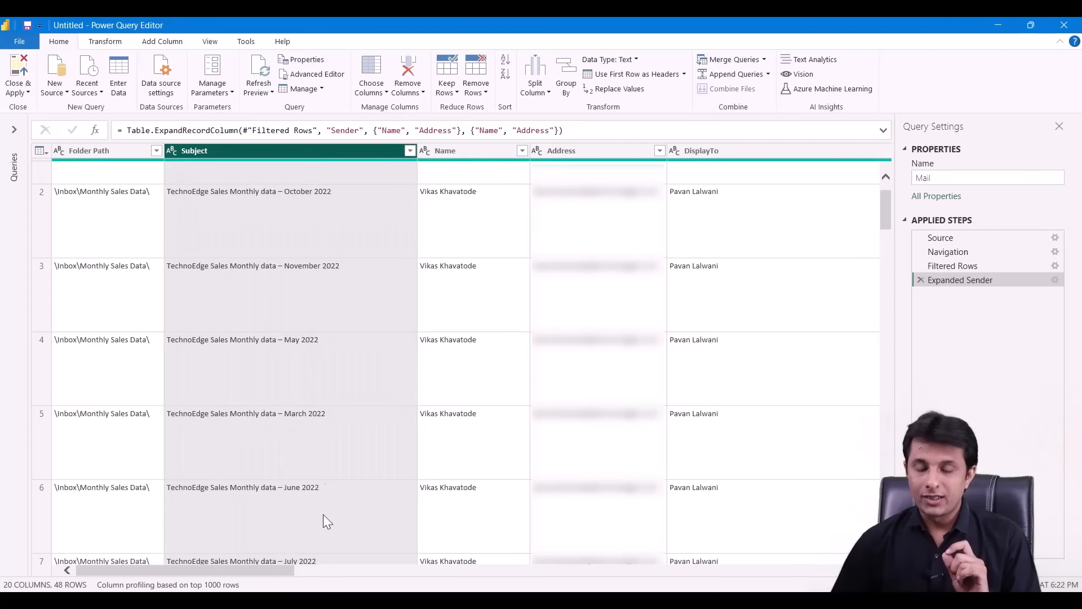
left_click(411, 150)
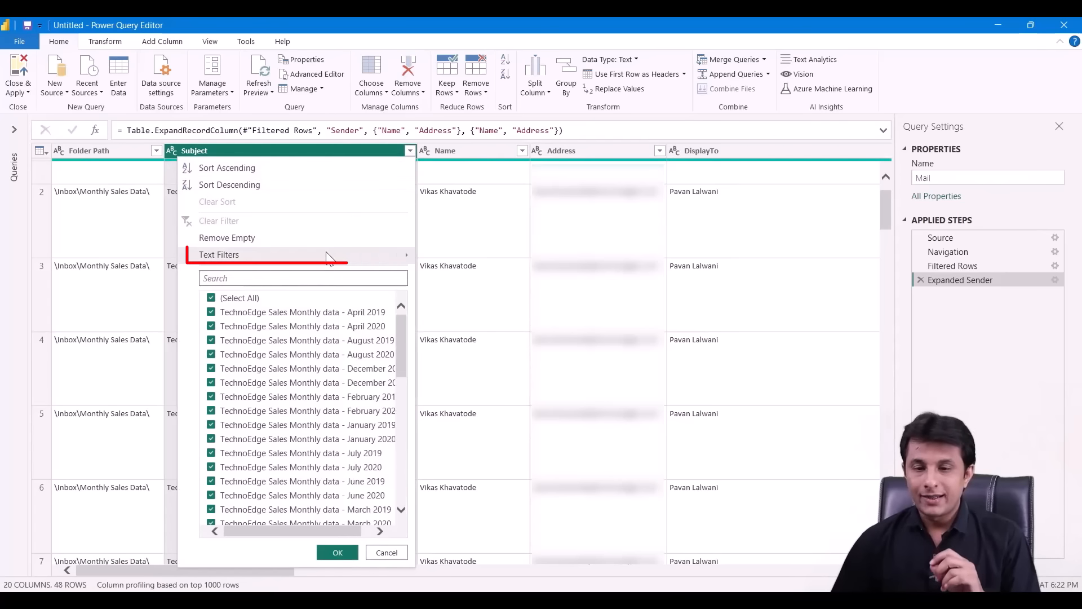
mouse_move(354, 257)
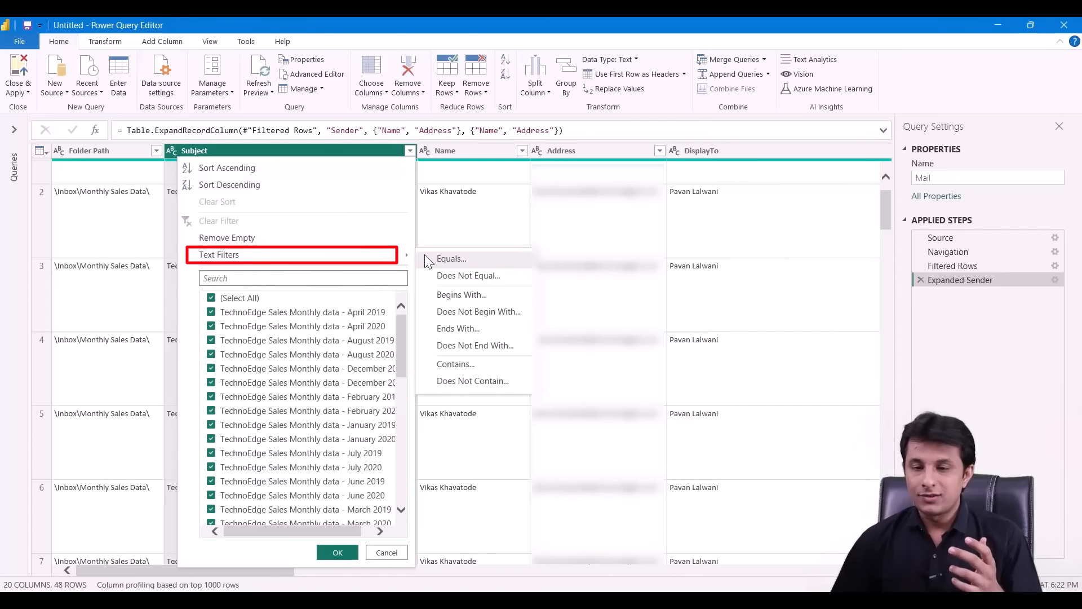
left_click(471, 379)
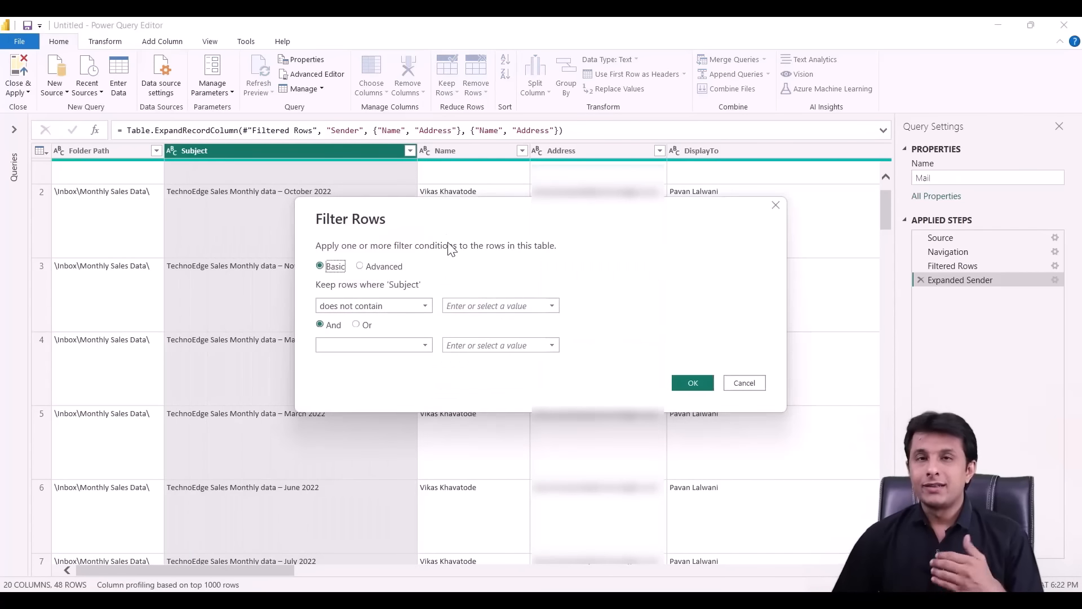
left_click(470, 304)
type("2019")
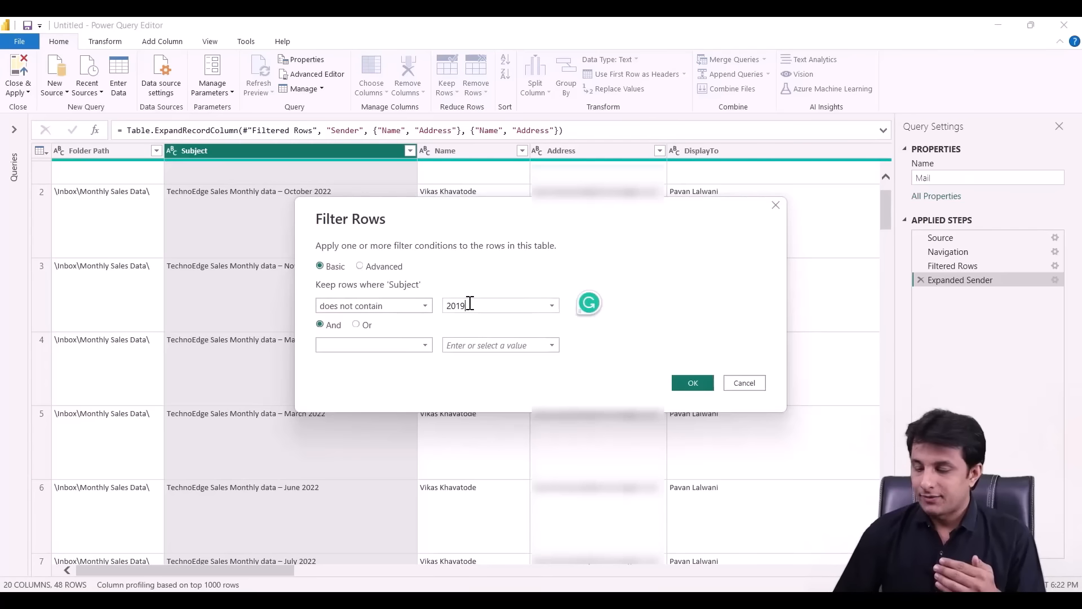
left_click(693, 383)
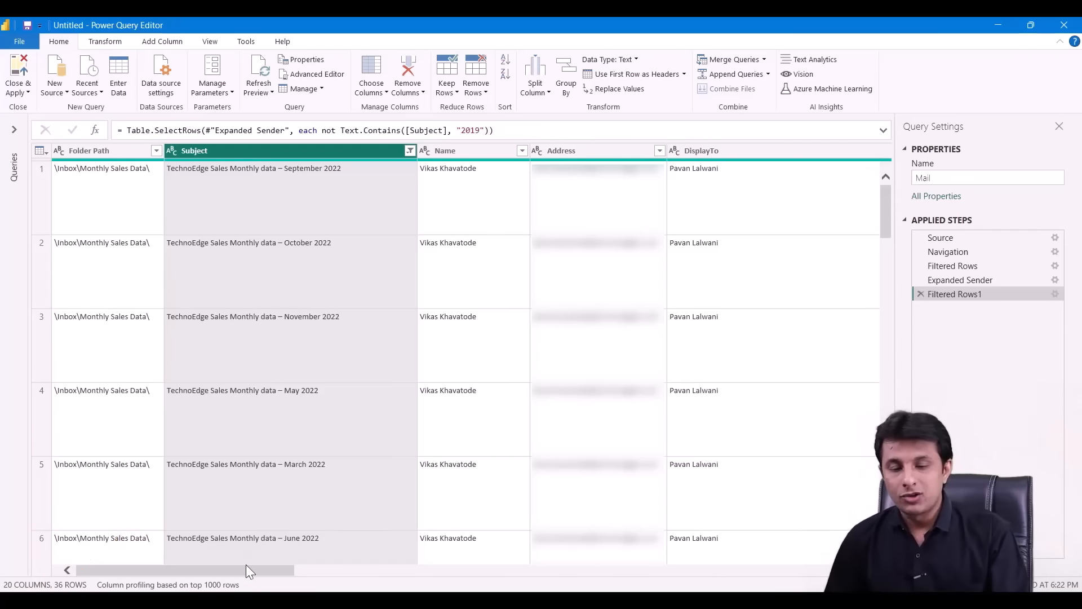
left_click_drag(246, 570, 689, 570)
- Remove all columns except Attachments, then expand all its fields into columns
left_click(561, 156)
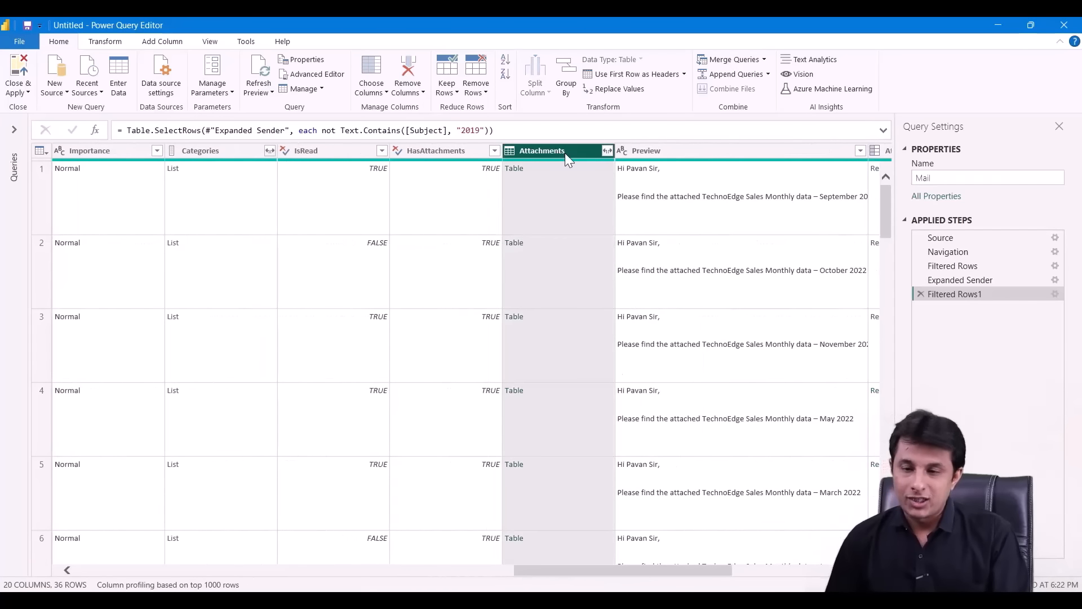
right_click(565, 153)
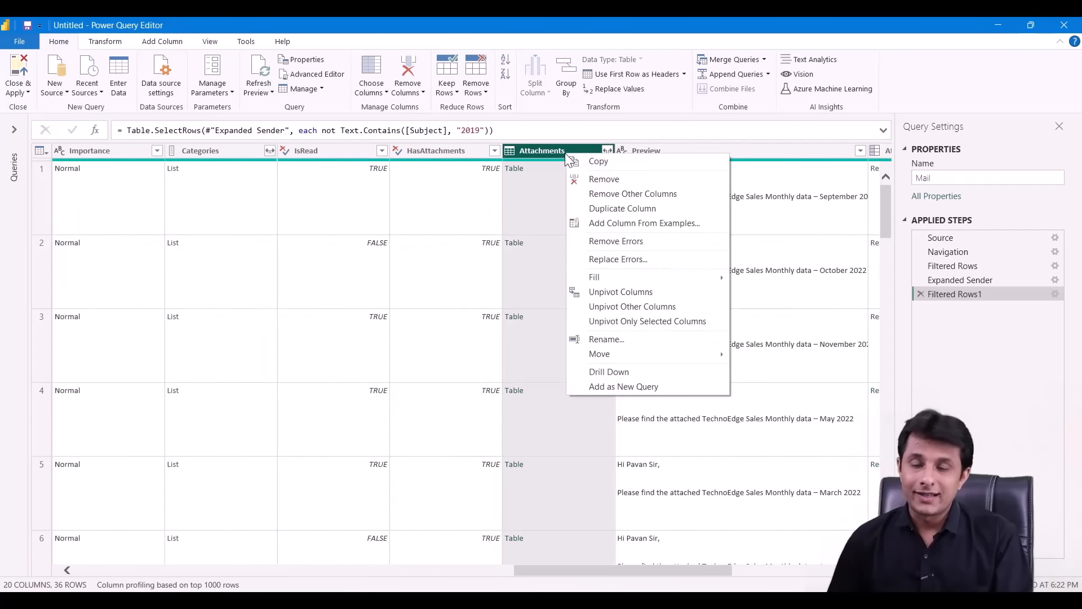
left_click(613, 194)
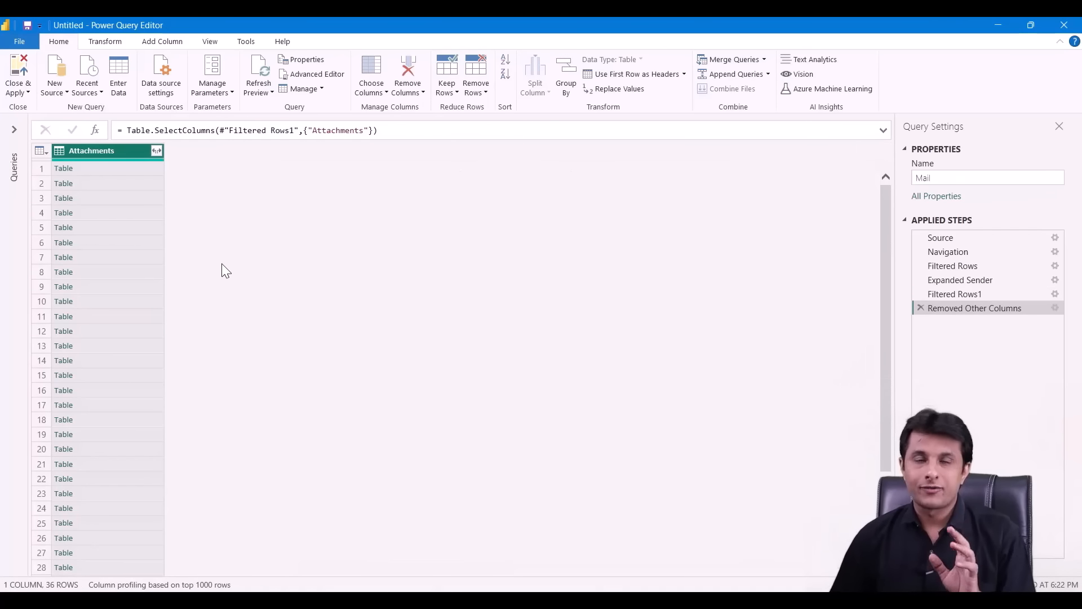
left_click(156, 151)
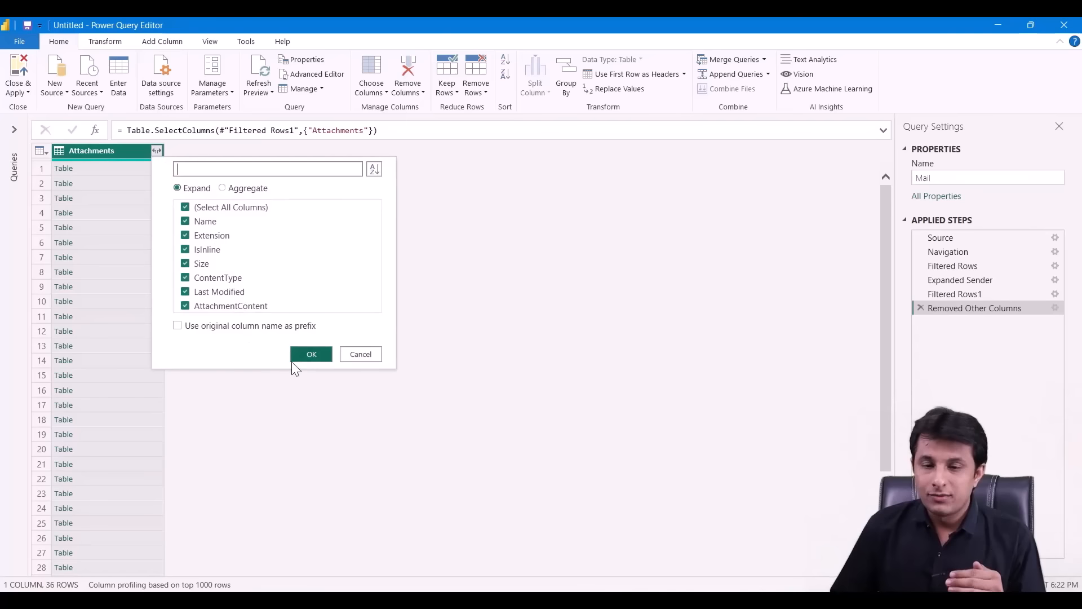
left_click(311, 355)
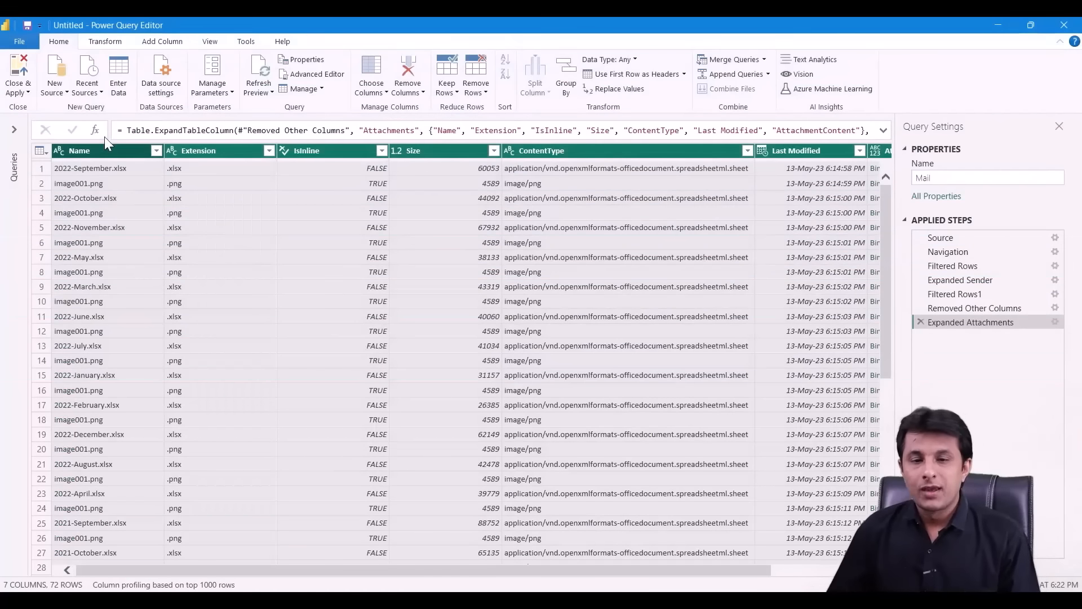
- Filter Extension to exclude .png, keeping only the 36 .xlsx attachment rows
left_click(115, 149)
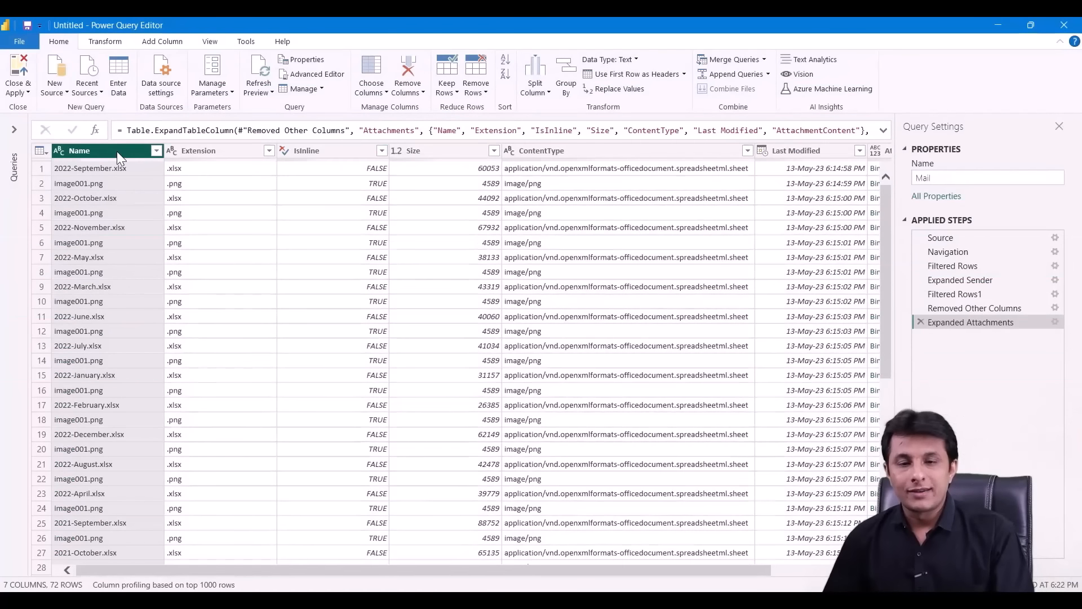
left_click(232, 168)
left_click(225, 187)
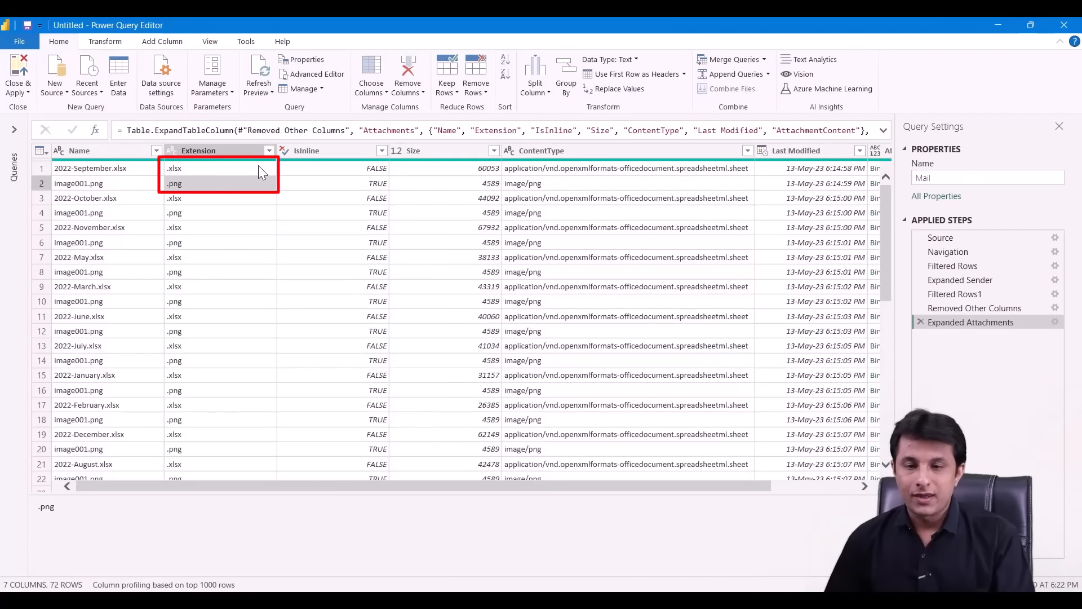
left_click(253, 150)
left_click(269, 151)
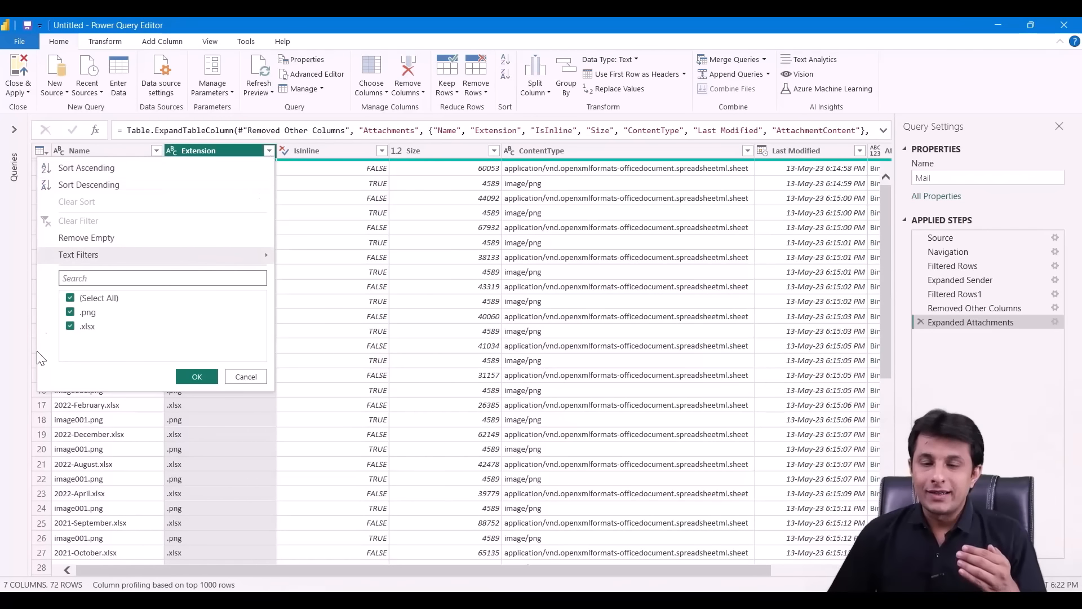
left_click(70, 313)
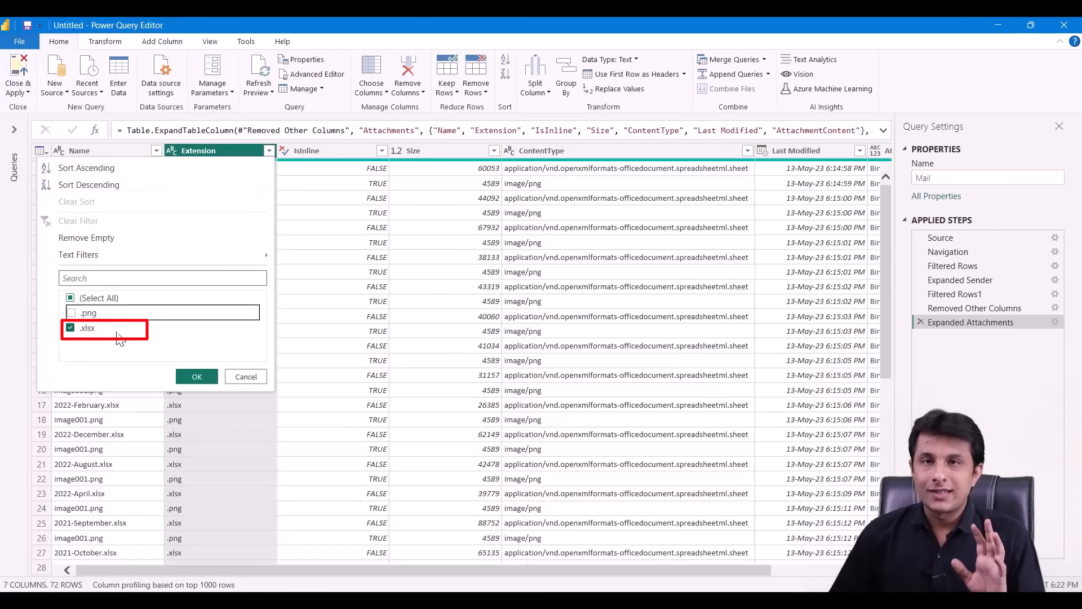
left_click(201, 374)
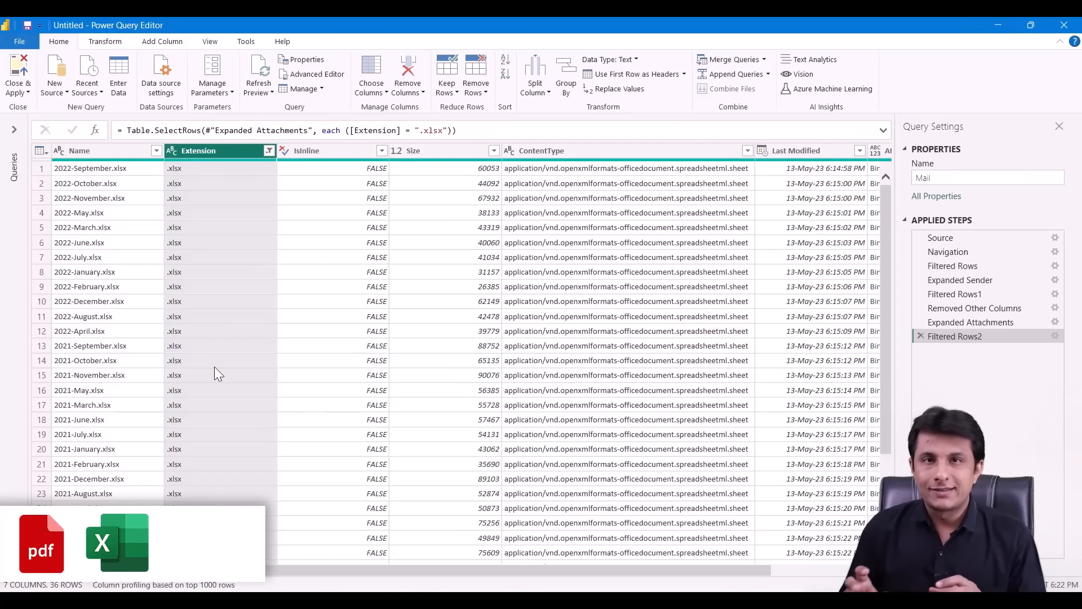
- Remove every column except AttachmentContent, leaving one column of Binary files
left_click_drag(429, 571, 646, 571)
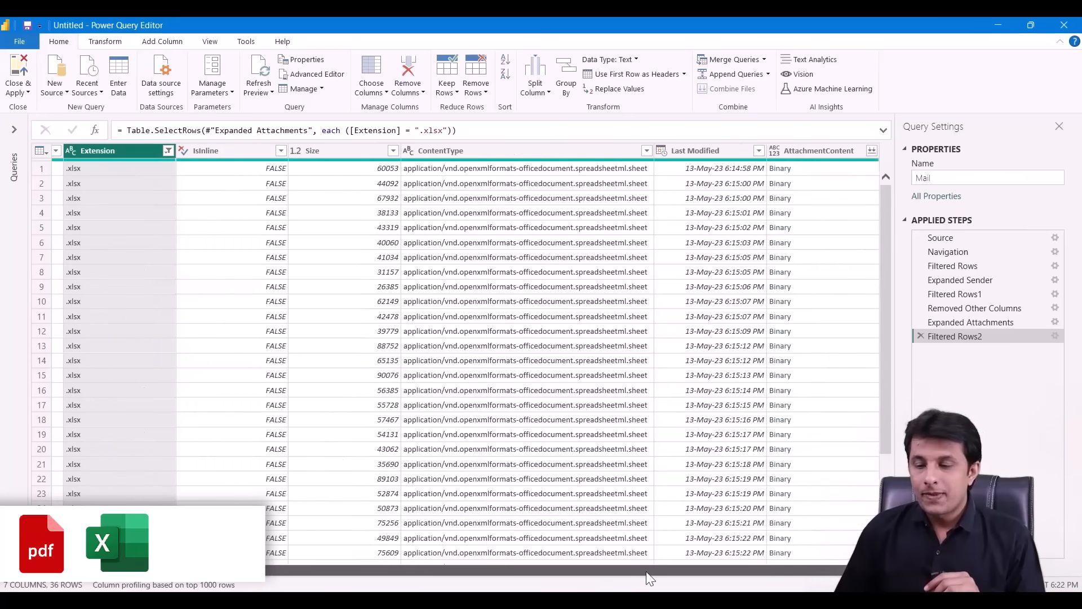
left_click(814, 156)
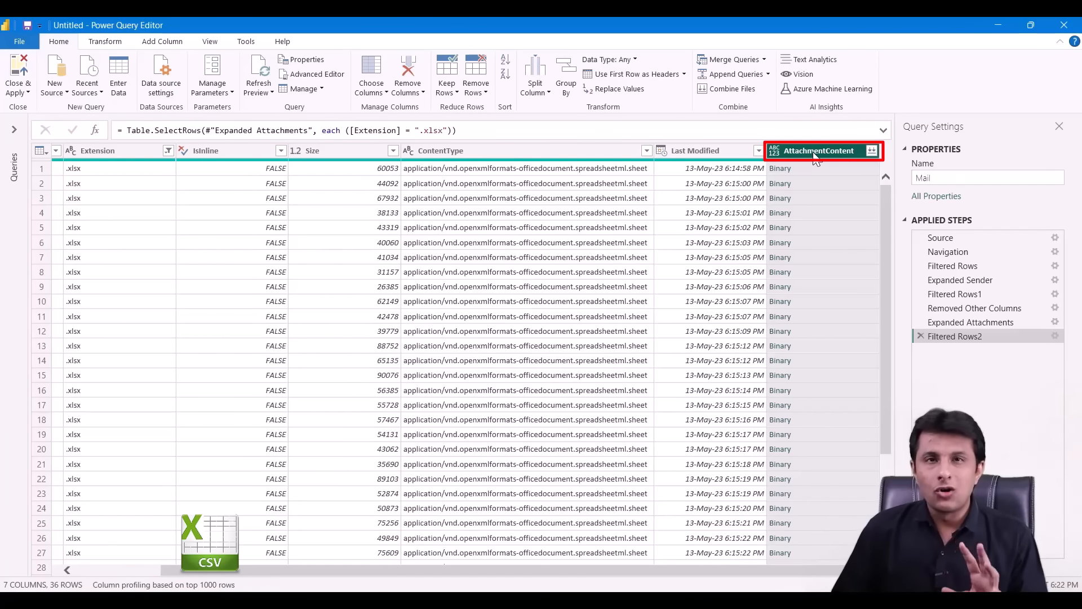
right_click(813, 150)
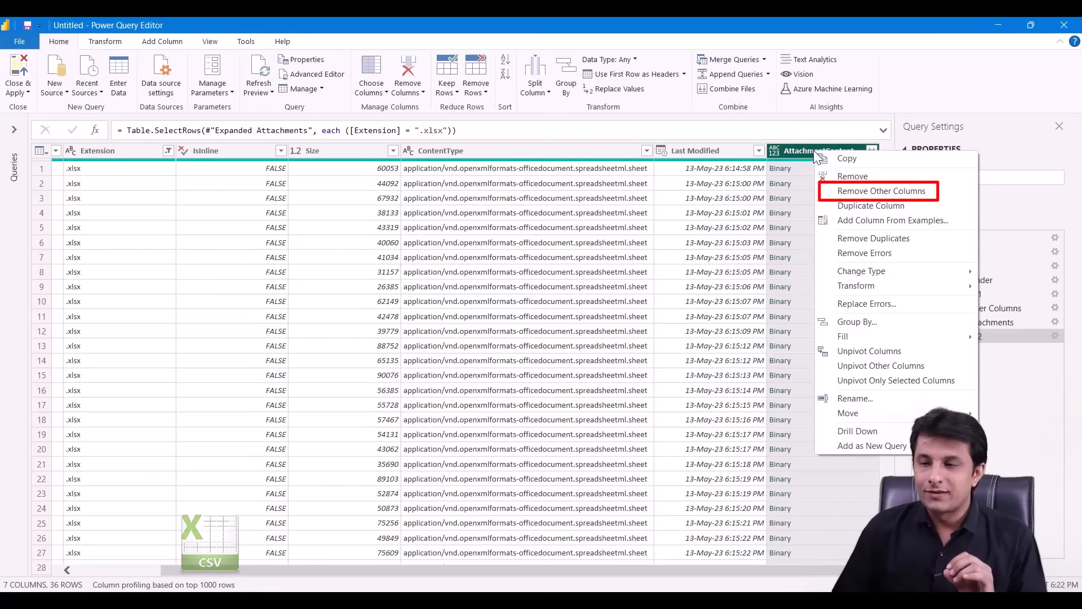
left_click(852, 193)
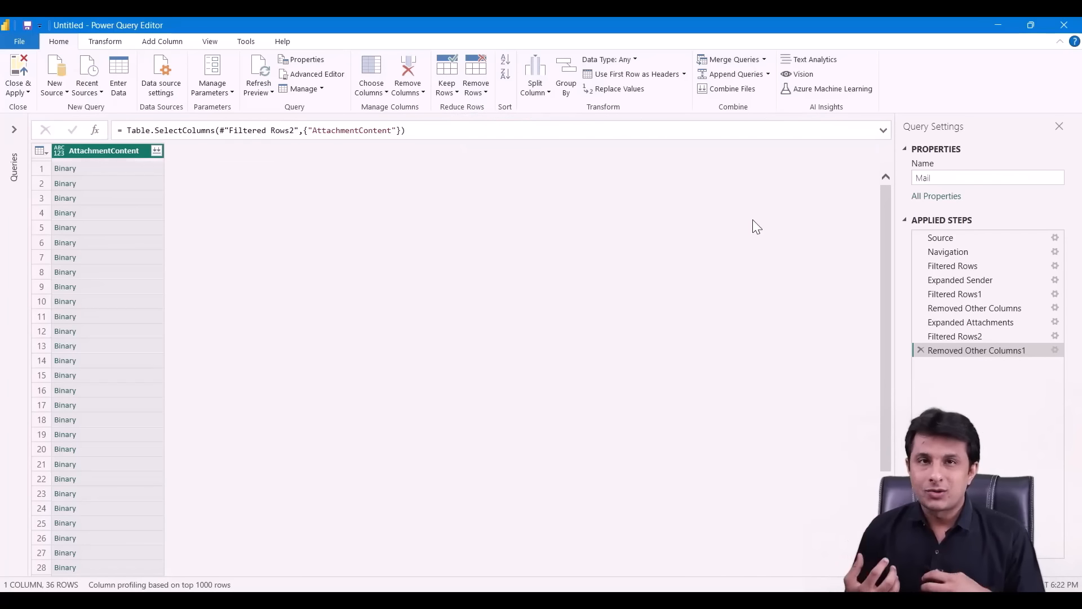
left_click(164, 41)
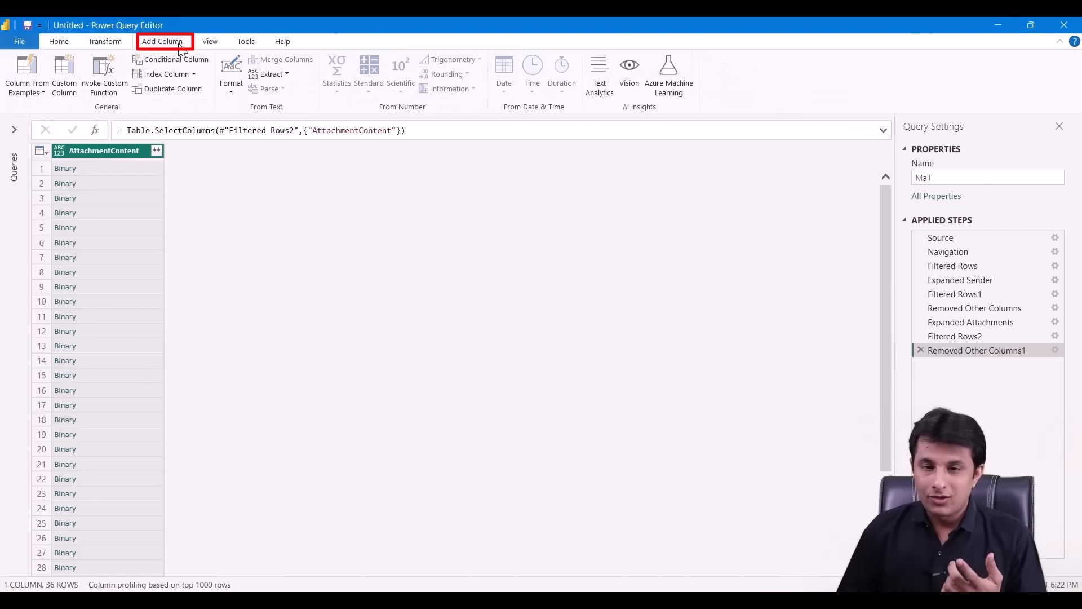
- Add a Custom column with the formula = Excel.Workbook([AttachmentContent])
left_click(55, 78)
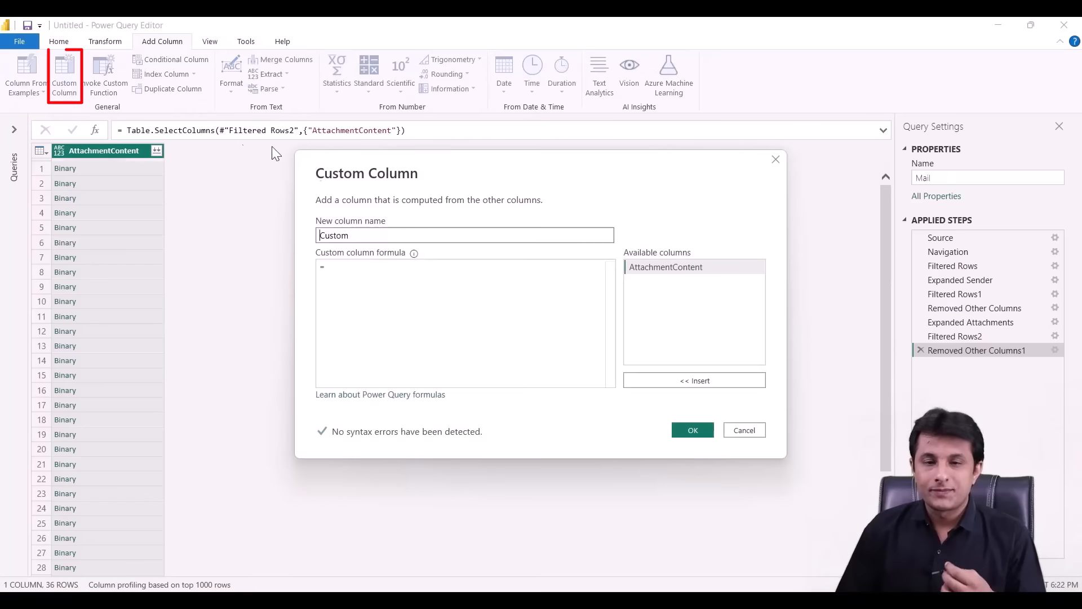
left_click(410, 284)
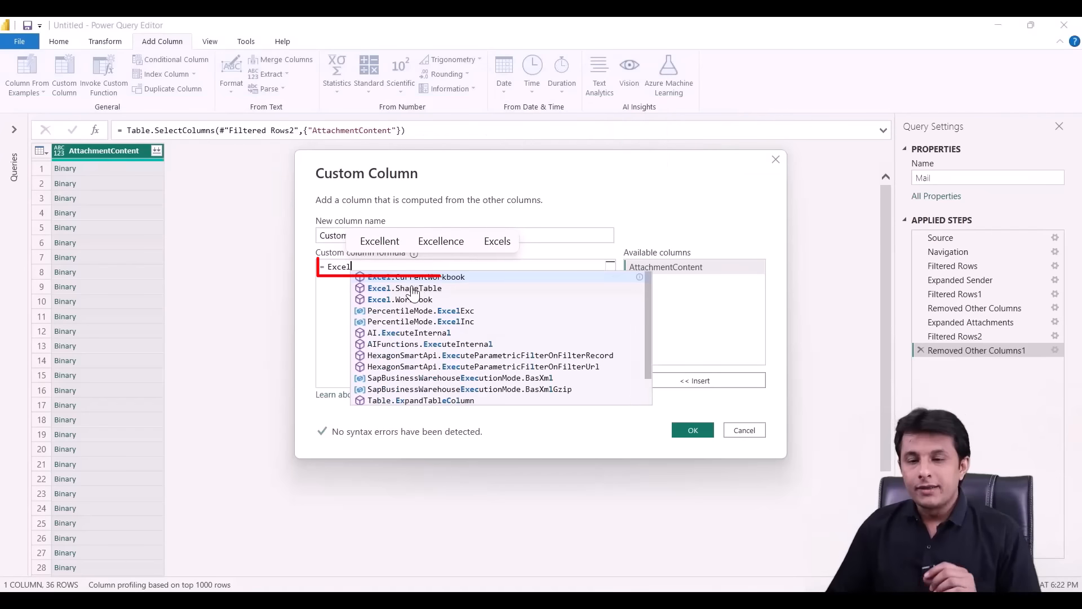
left_click(415, 300)
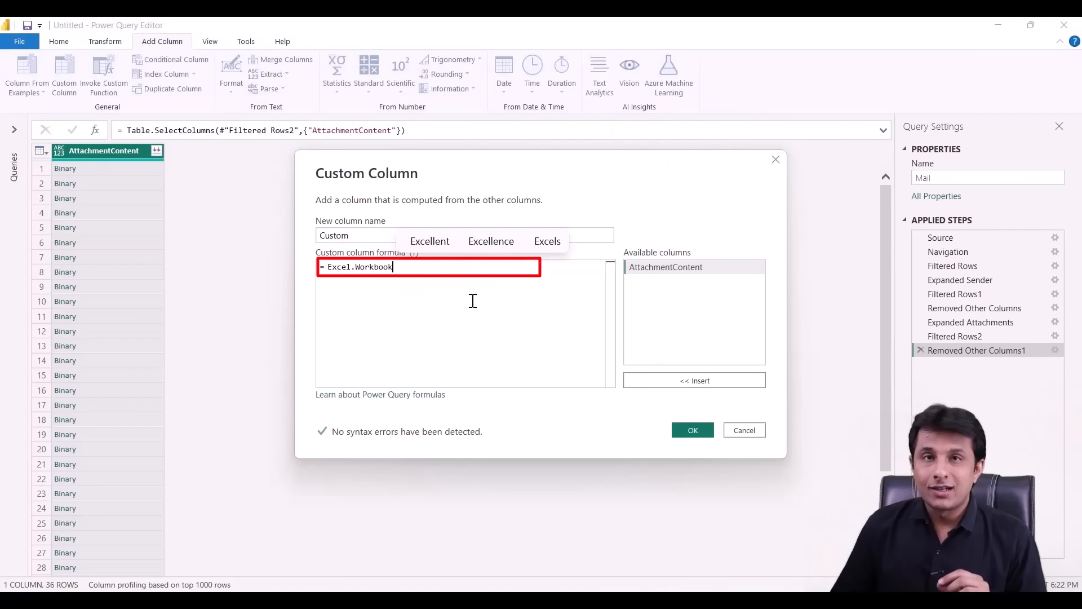
type("(")
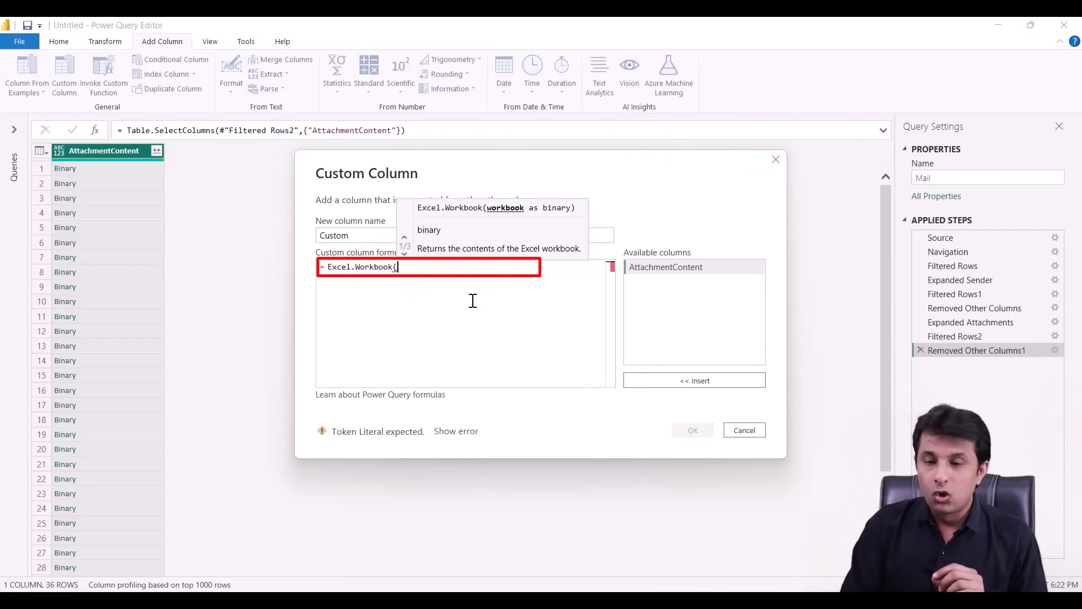
double_click(674, 271)
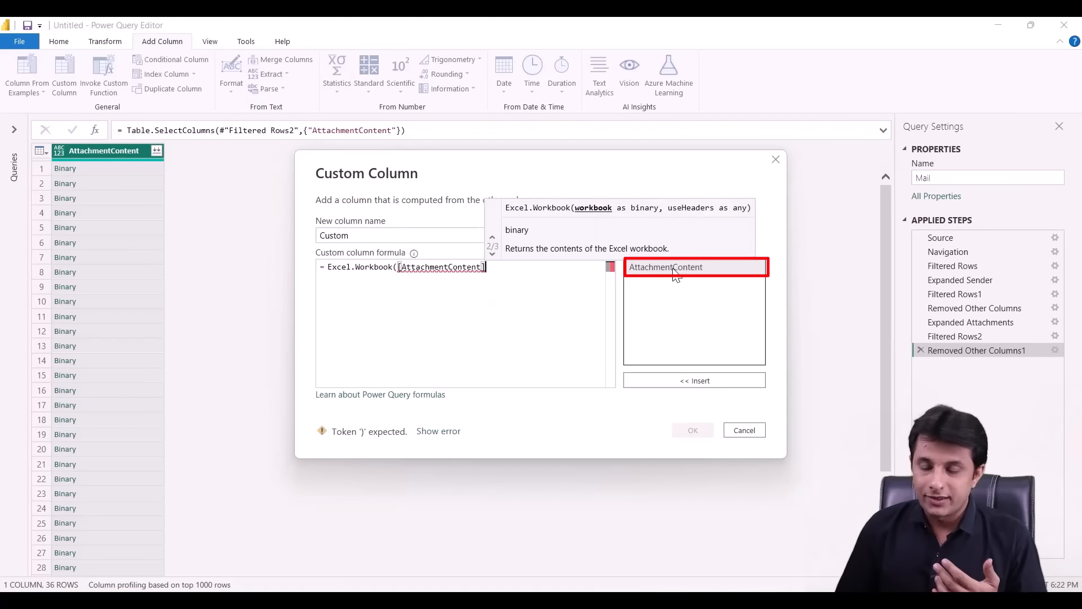
type(")")
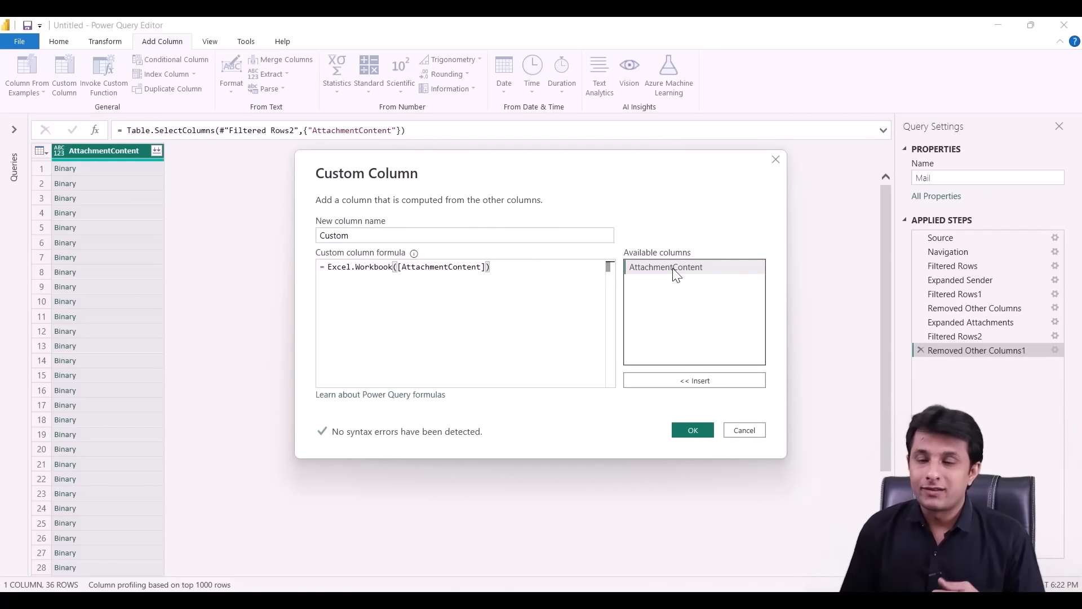
left_click(693, 431)
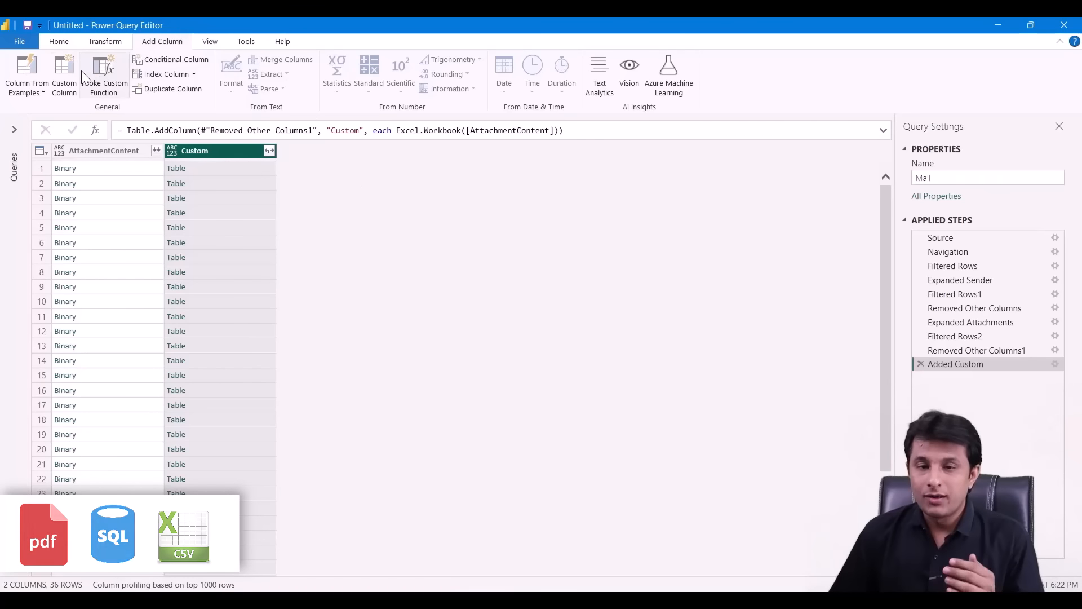
left_click(66, 73)
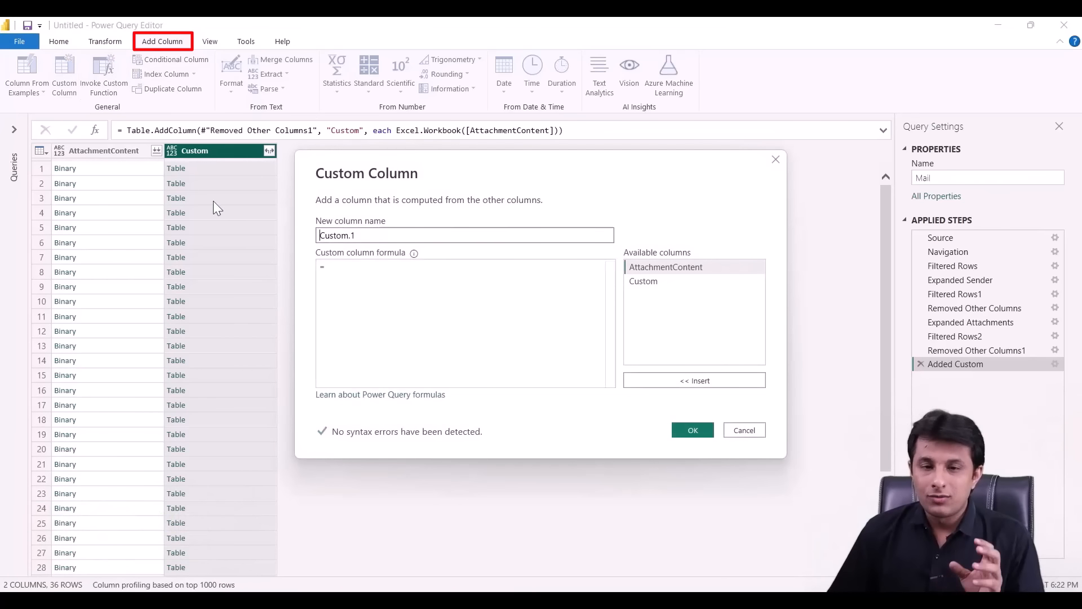
left_click(440, 283)
type("Csv")
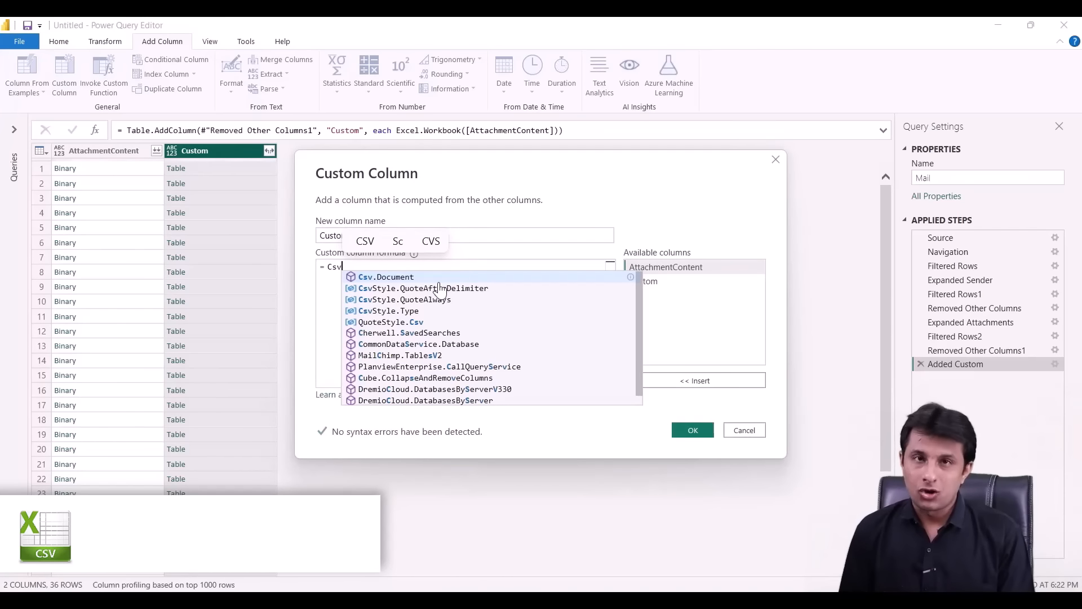
key("BackSpace")
key("BackSpace")
key("BackSpace")
type("P")
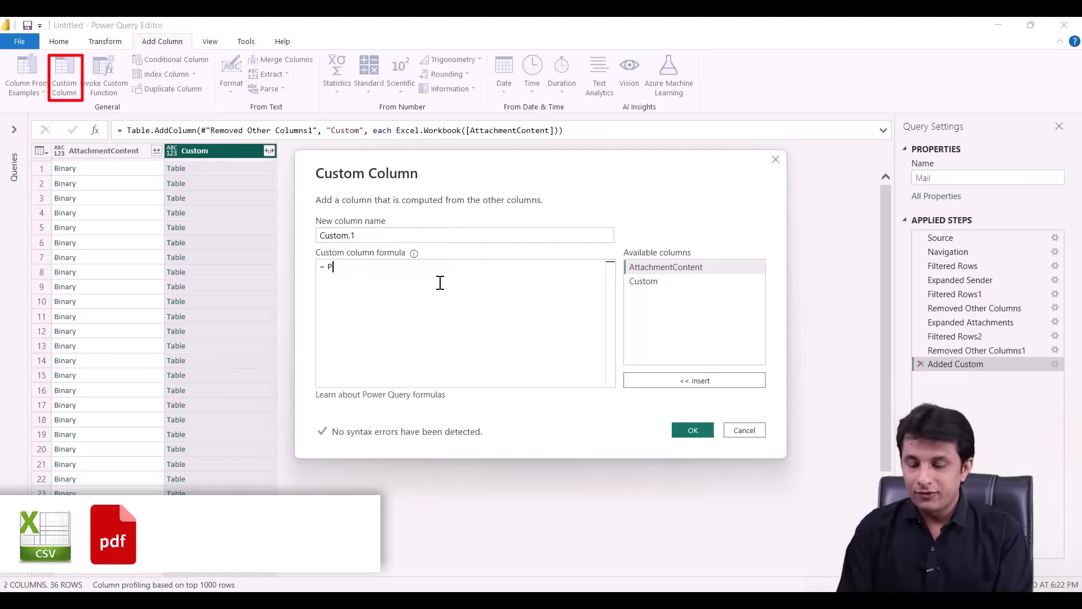
type("DF")
key("BackSpace")
key("BackSpace")
key("BackSpace")
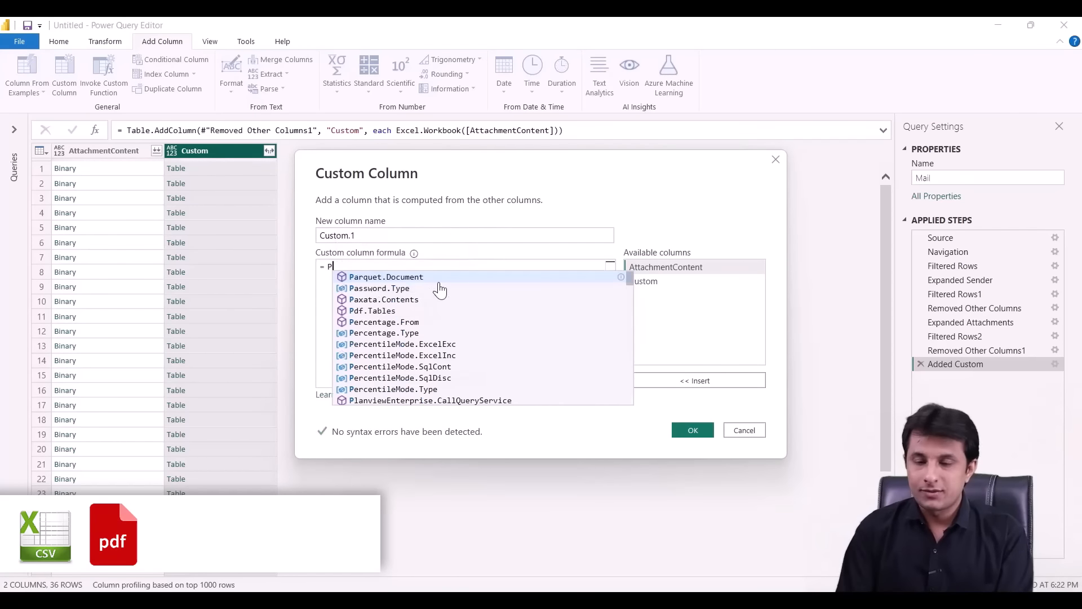
type("Json")
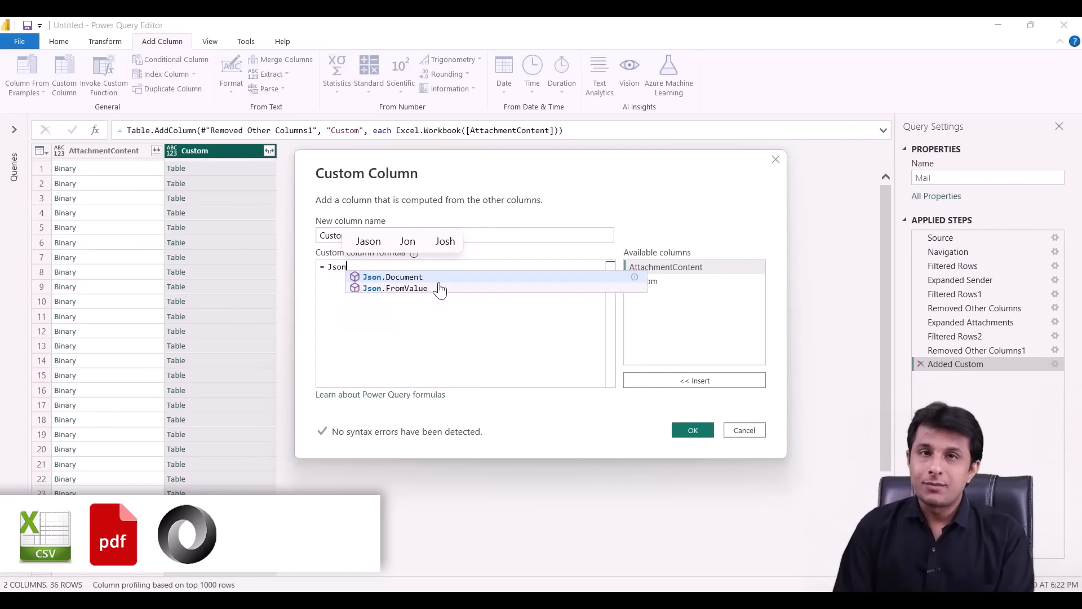
key("BackSpace")
key("BackSpace")
key("BackSpace")
key("BackSpace")
type("SQL")
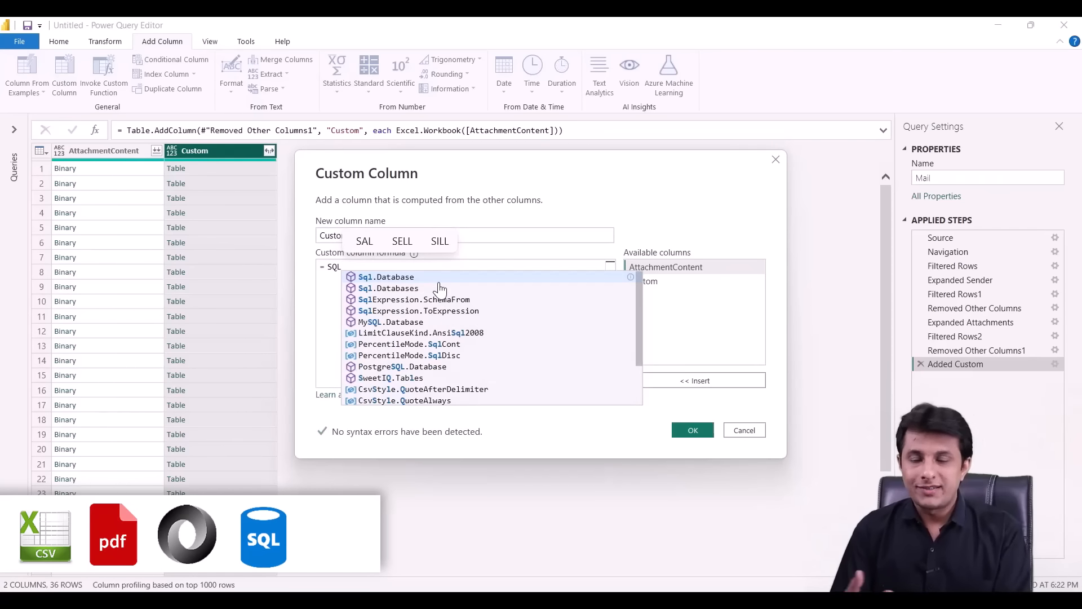
key("BackSpace")
key("BackSpace")
key("BackSpace")
type("Azure")
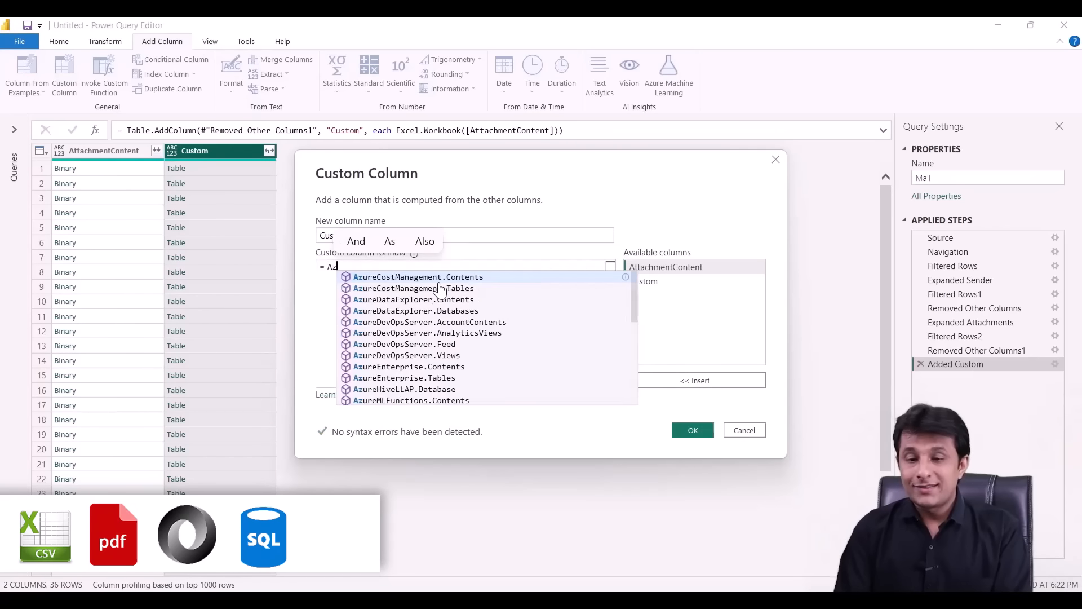
key("BackSpace")
key("BackSpace")
key("BackSpace")
key("BackSpace")
key("BackSpace")
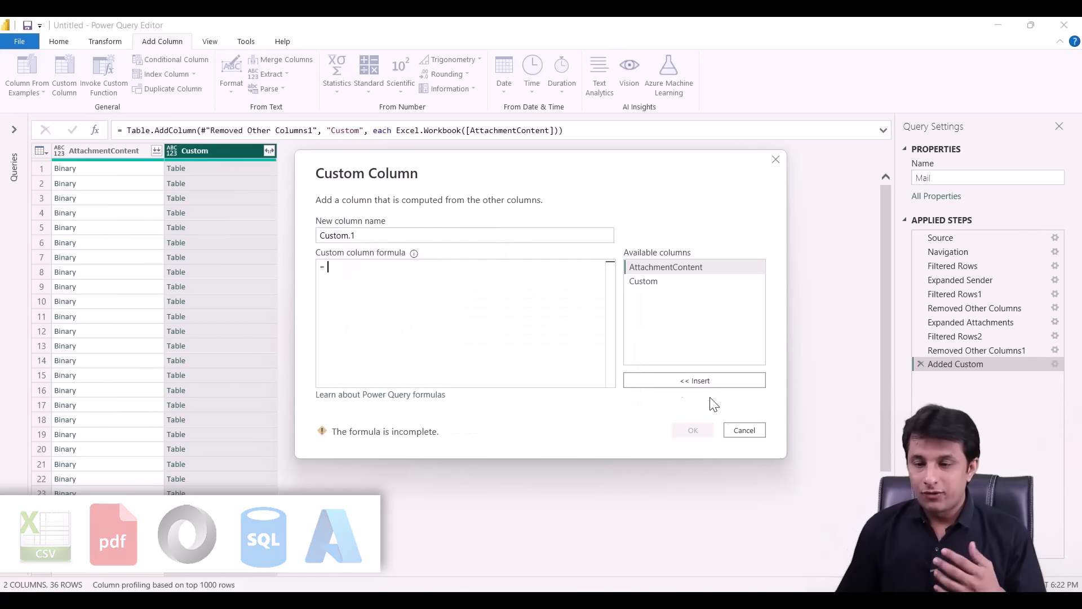
left_click(744, 430)
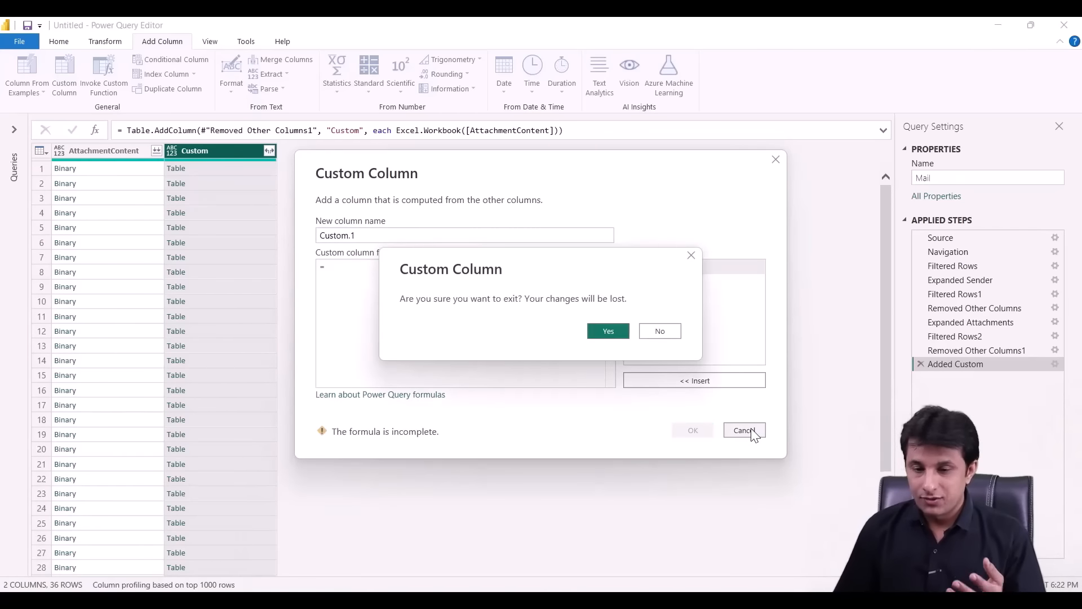
left_click(601, 330)
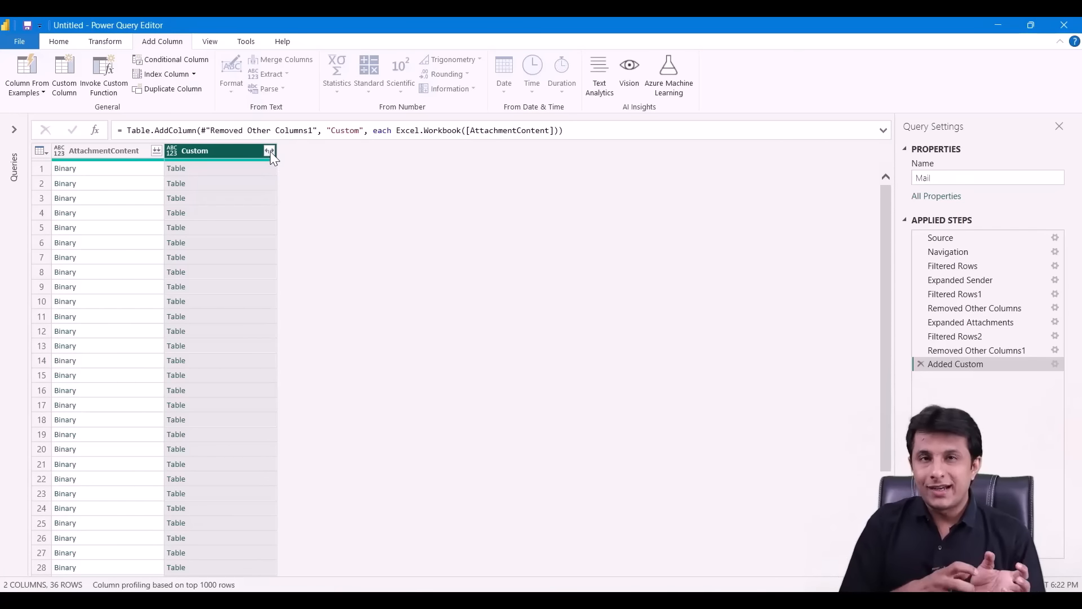
- Drop AttachmentContent from the Mail query, then list Custom's nested fields: Name, Data, Item, Kind, Hidden
left_click(101, 153)
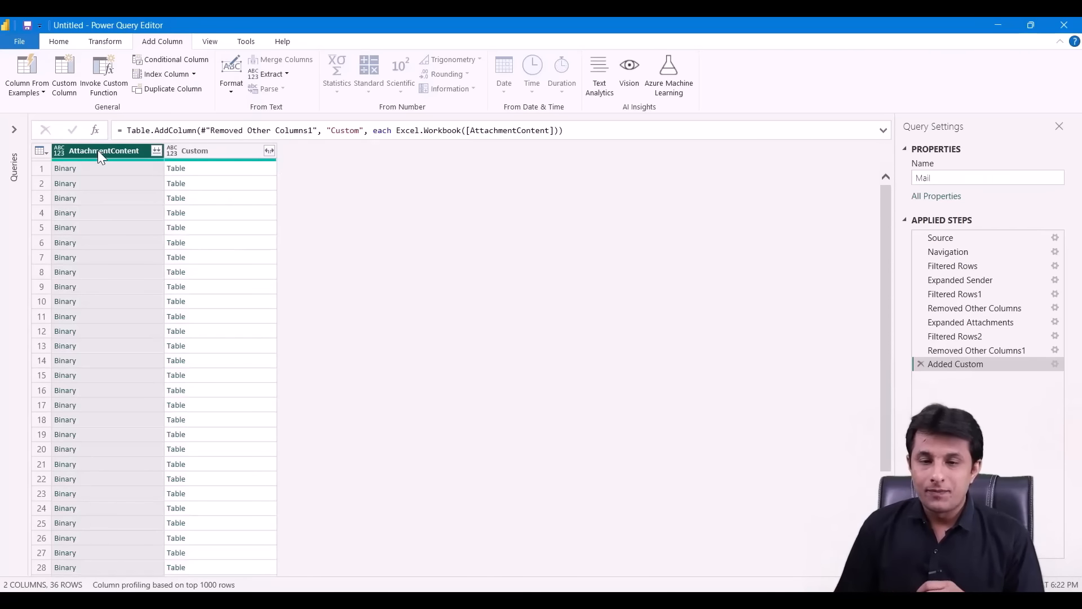
right_click(99, 154)
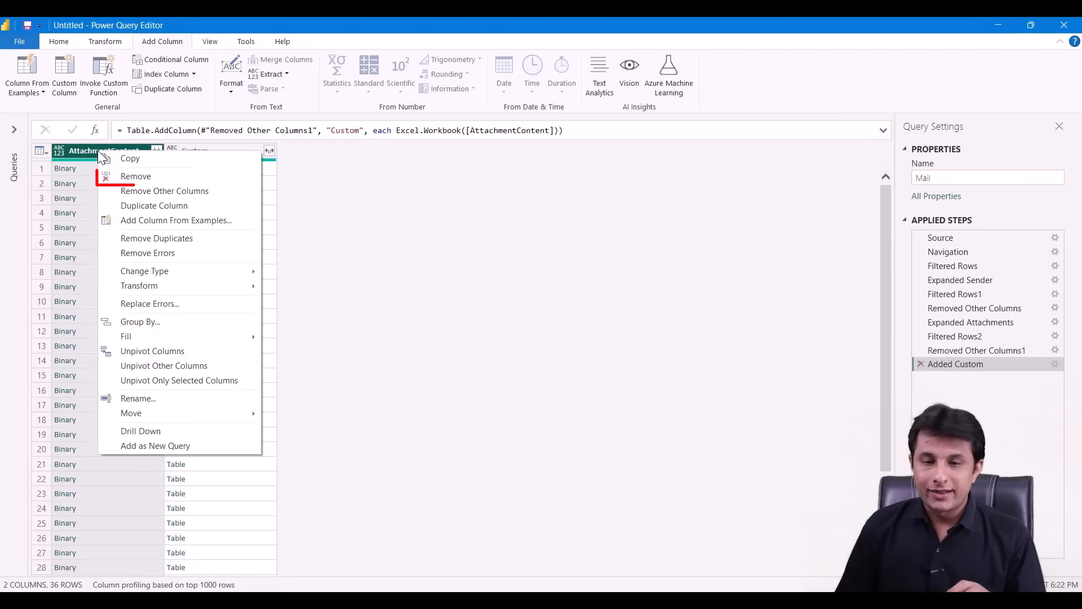
left_click(156, 179)
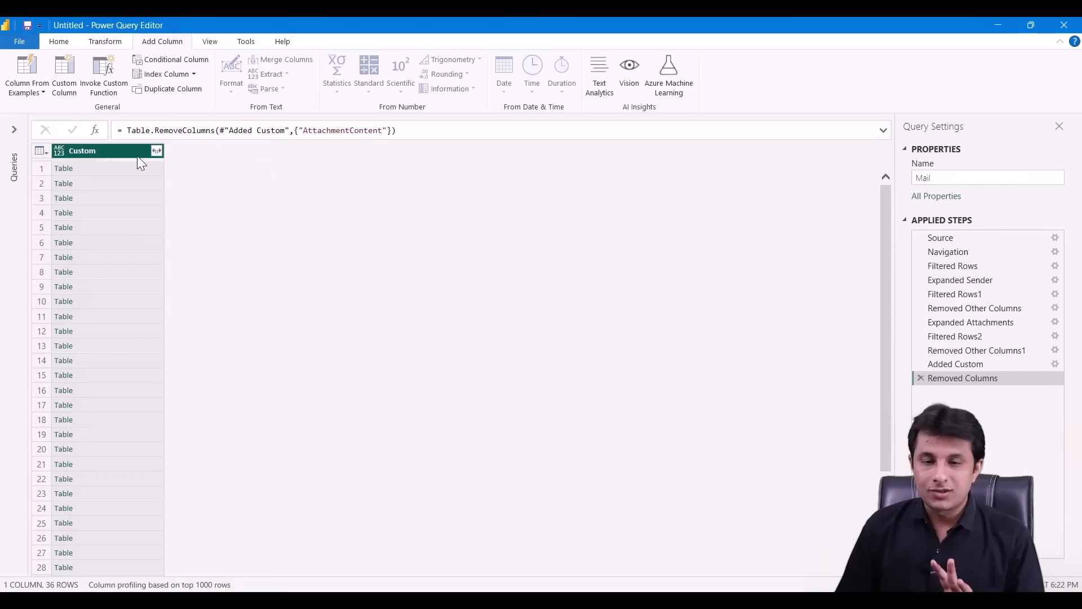
left_click(156, 151)
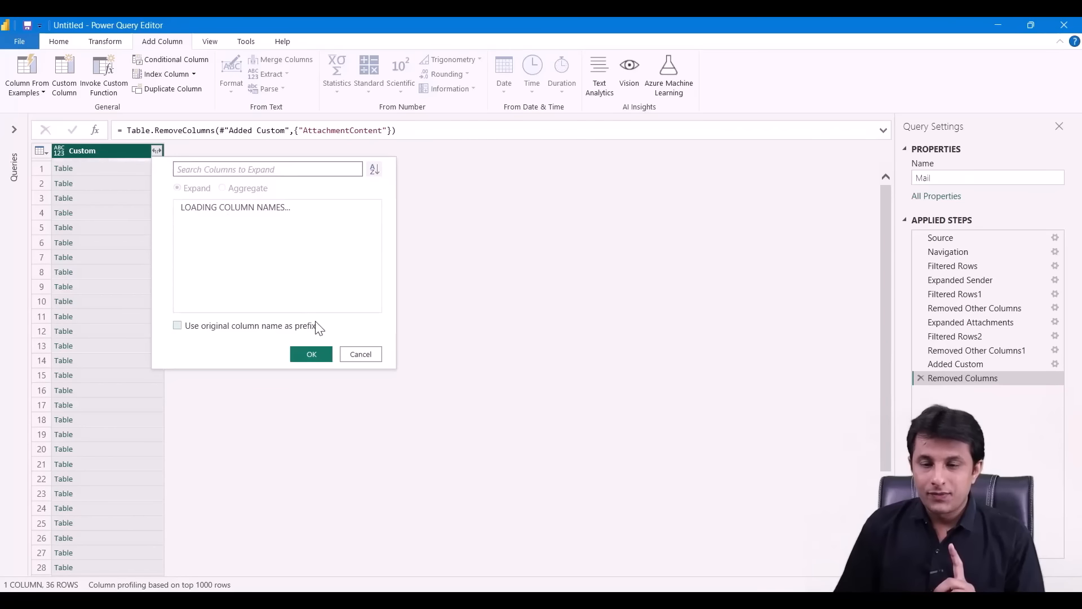
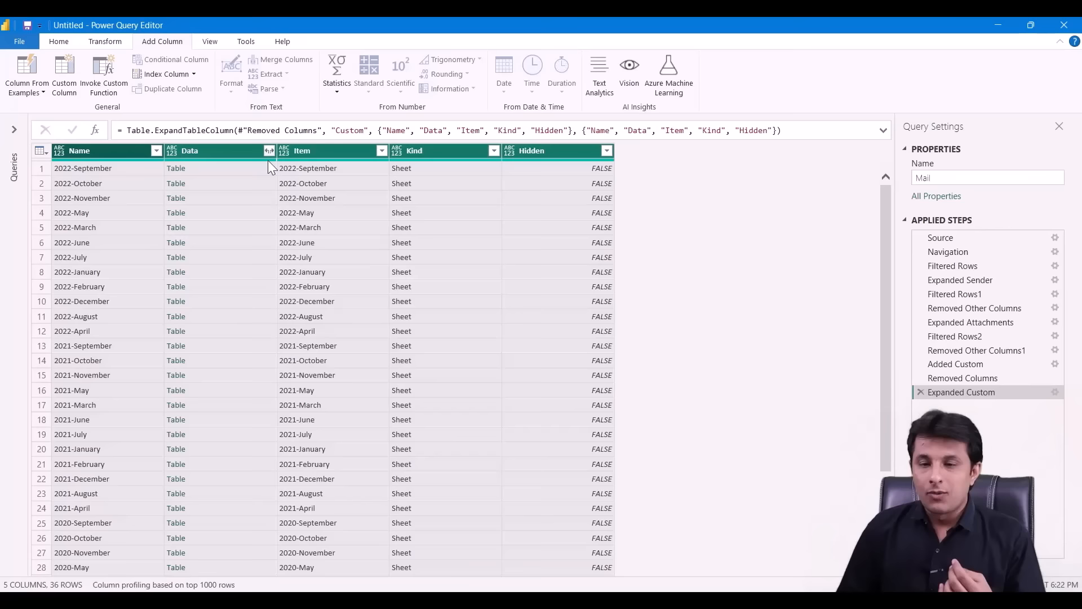
- Select the Data column that holds each sheet's nested table
left_click(230, 153)
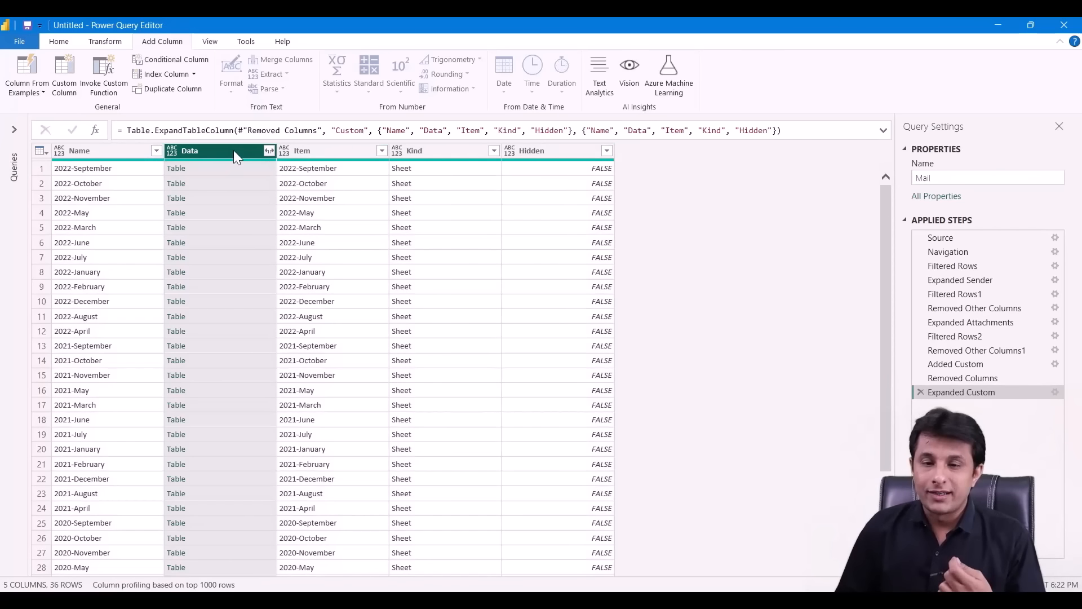
- Keep only the Data column and expand all its nested fields into 21 generic columns
right_click(233, 150)
left_click(290, 188)
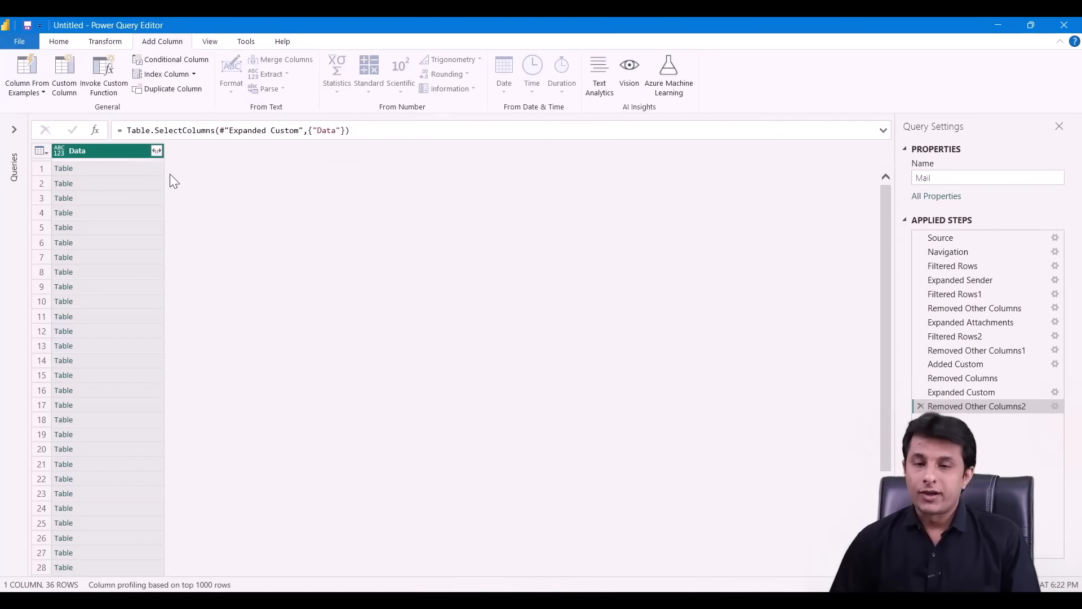
left_click(157, 151)
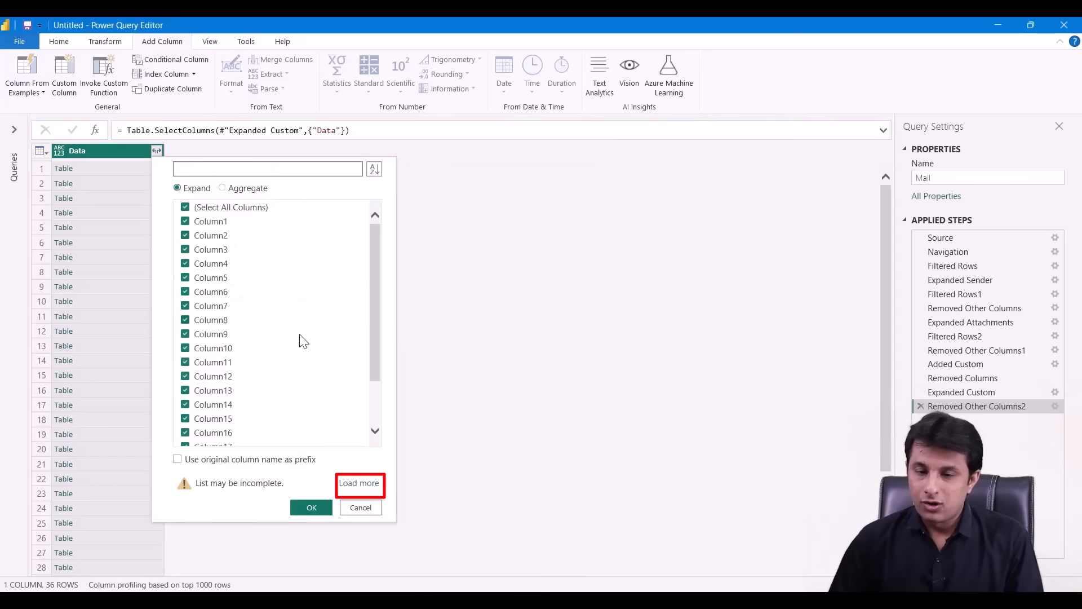
left_click(359, 484)
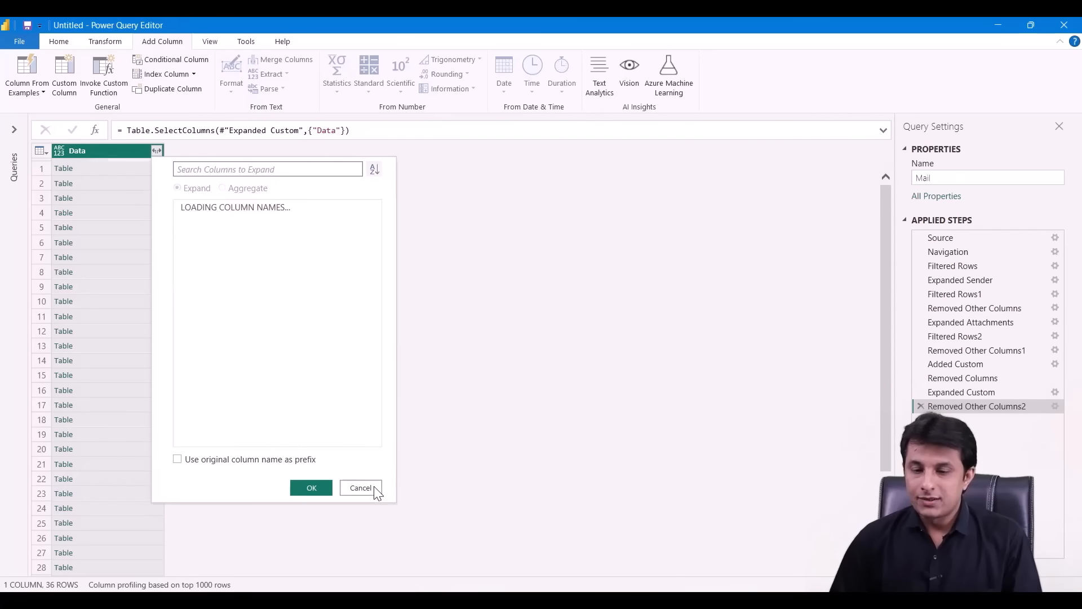
left_click(322, 485)
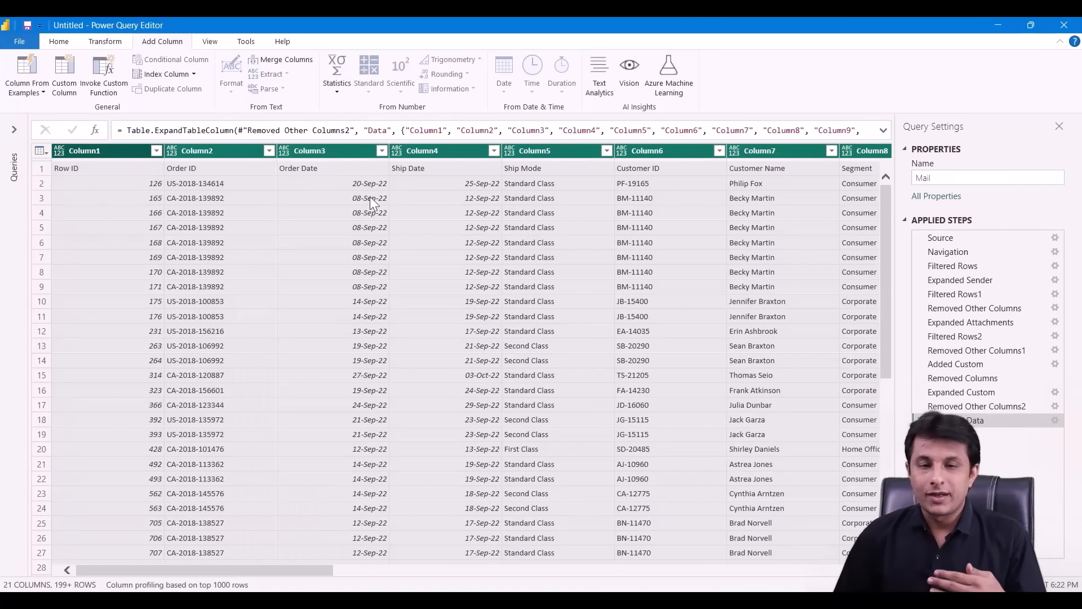
left_click(127, 154)
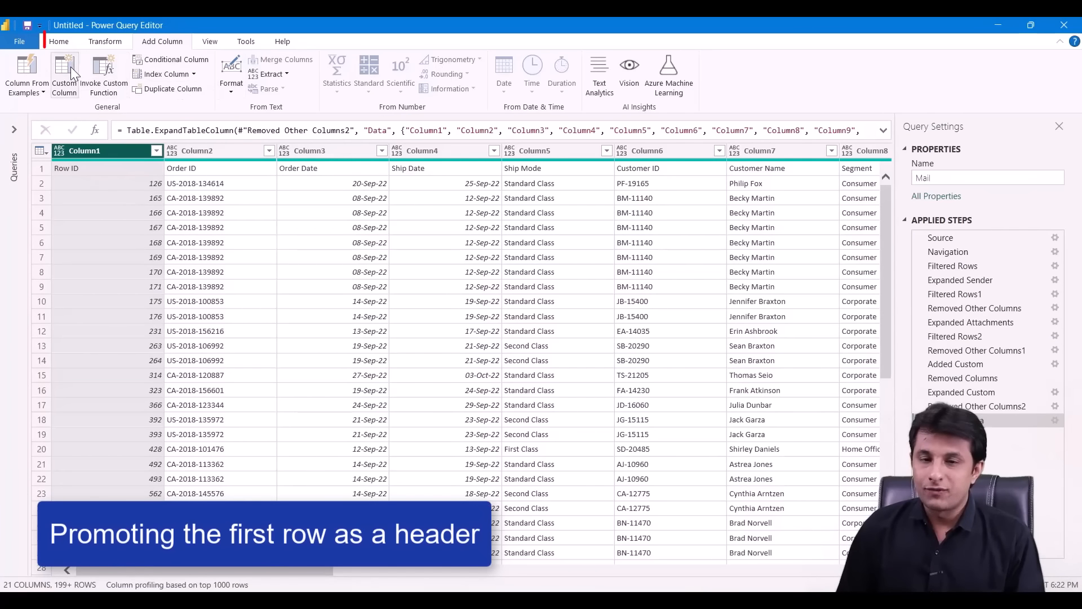
- Promote the first row to headers and keep only the 35 Order Date error rows
left_click(59, 42)
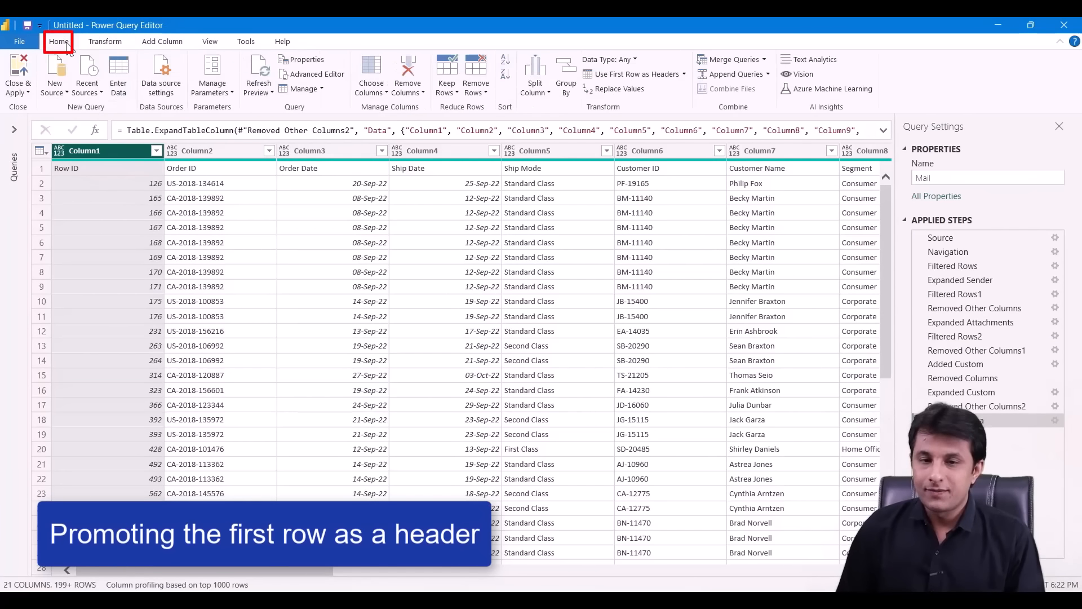
left_click(639, 74)
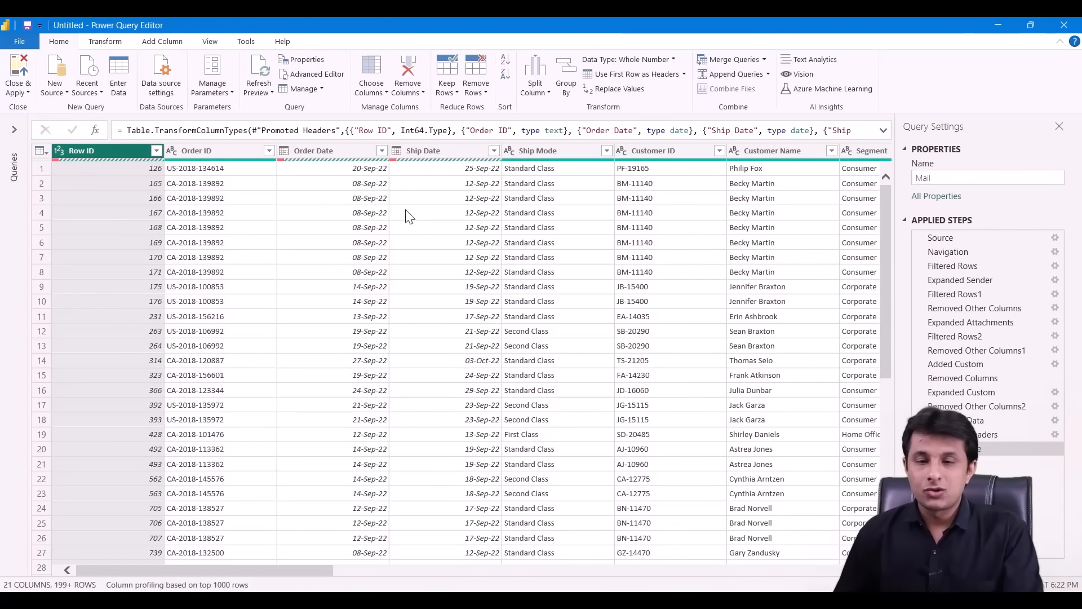
left_click(343, 152)
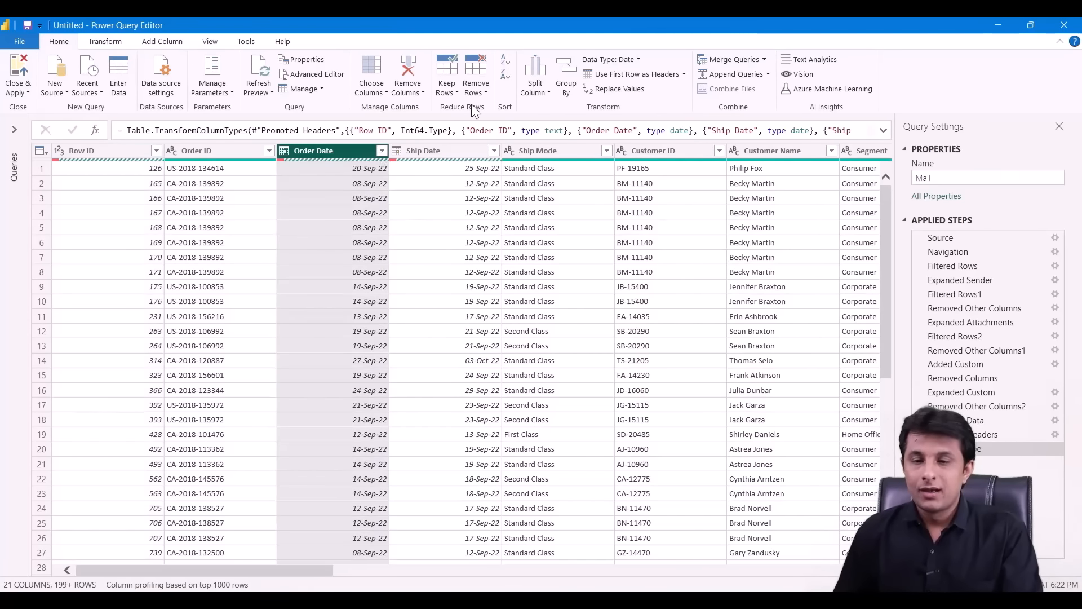
left_click(485, 89)
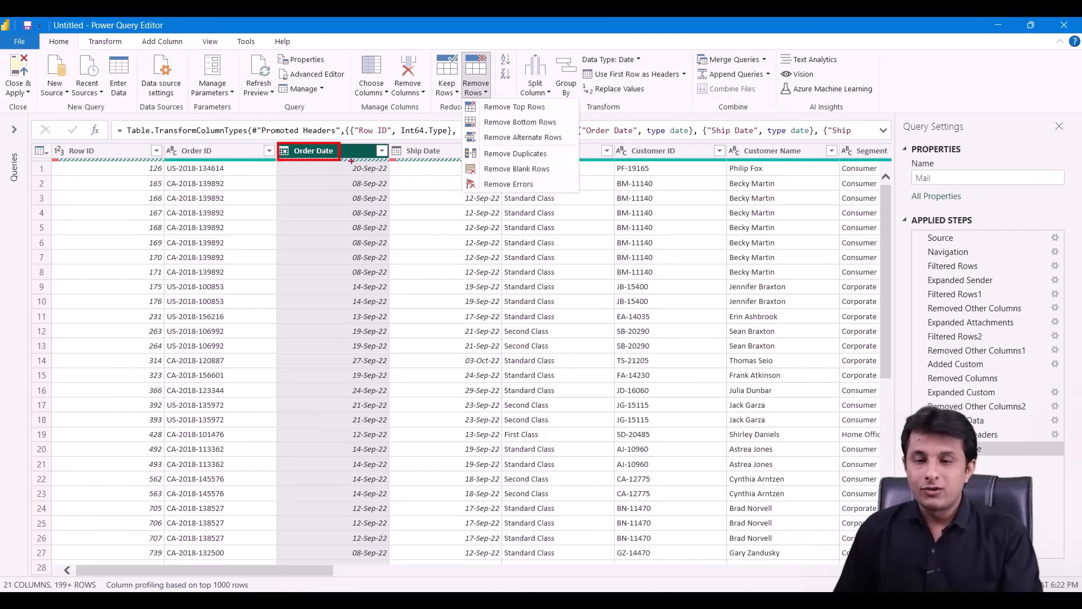
left_click(382, 151)
left_click(382, 150)
scroll(365, 392, "down", 3)
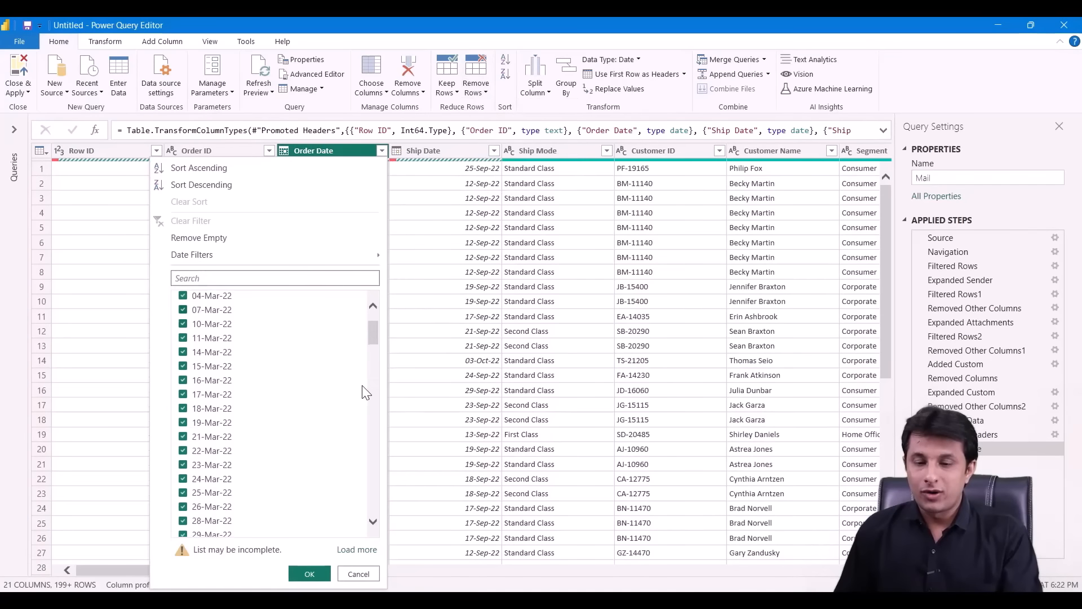
scroll(364, 406, "down", 20)
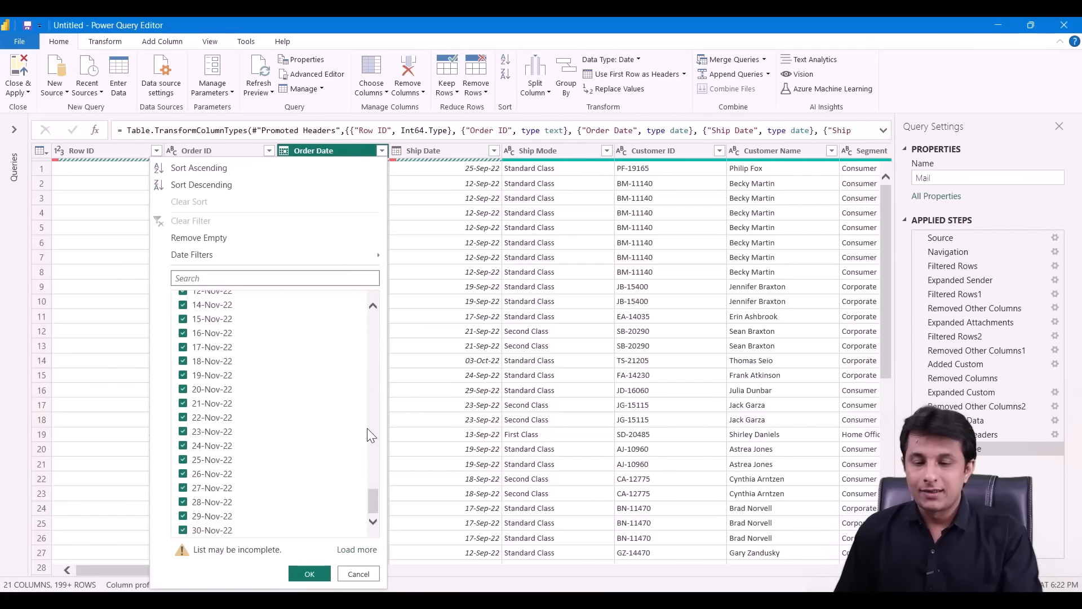
scroll(369, 437, "up", 15)
left_click(458, 92)
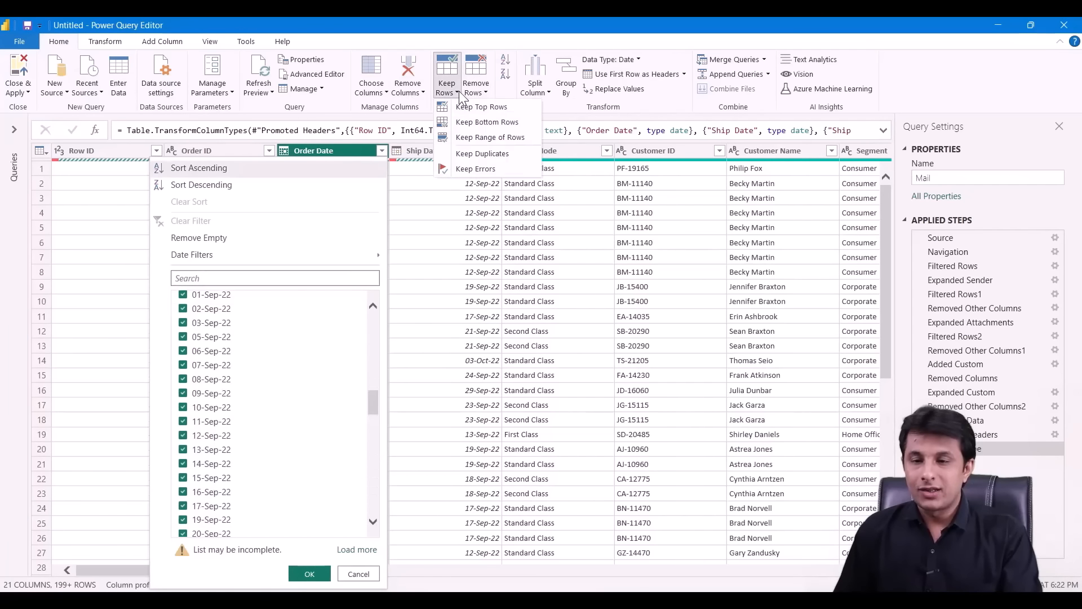
left_click(475, 169)
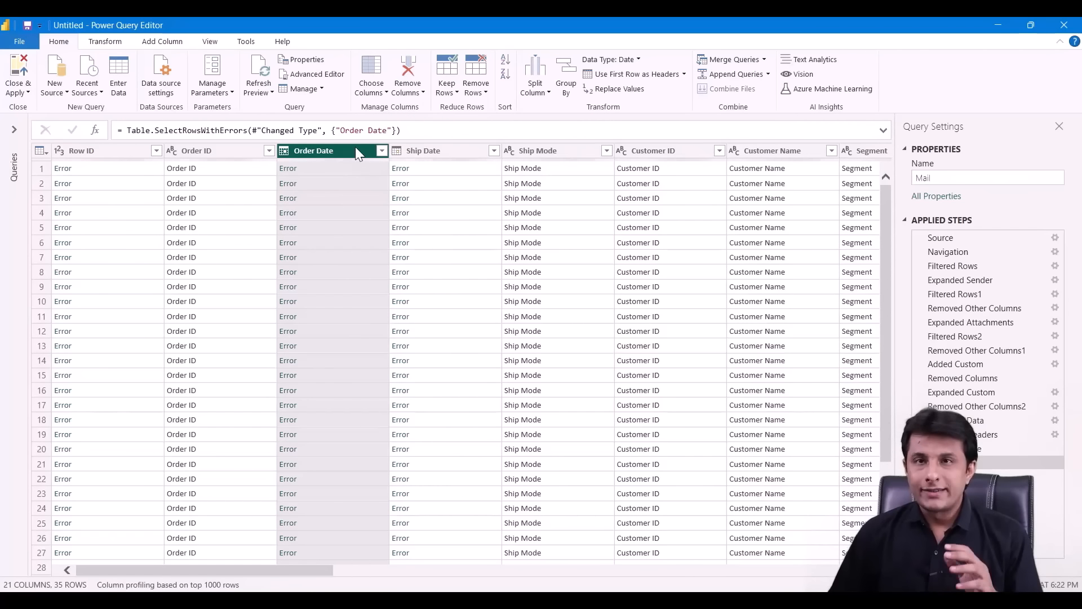
- Read the DataFormat.Error details in Order Date cells, then delete the Kept Errors step
left_click(357, 166)
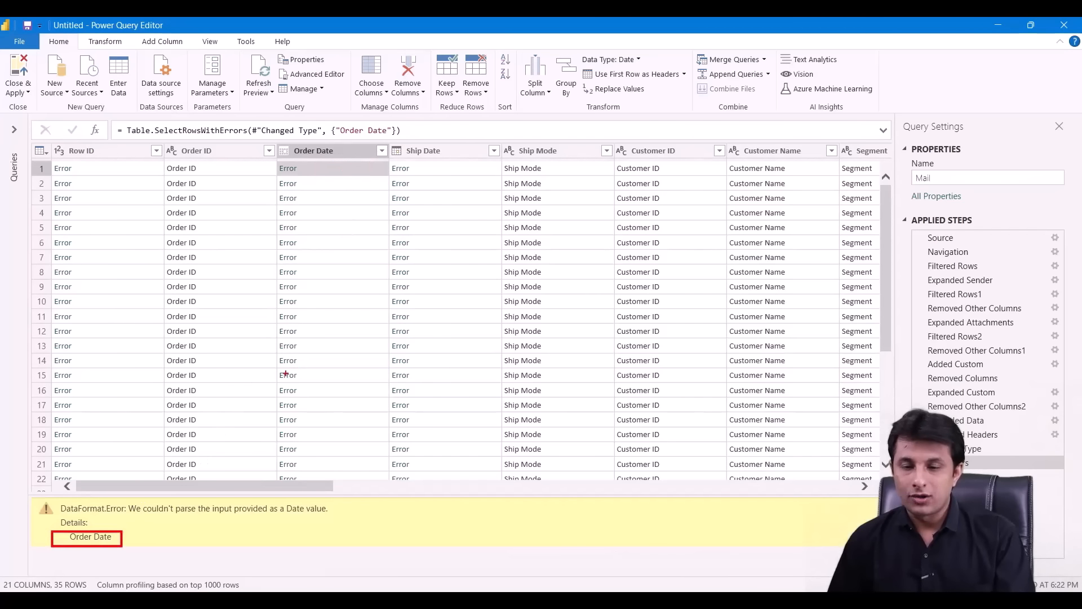
left_click(333, 200)
left_click(338, 216)
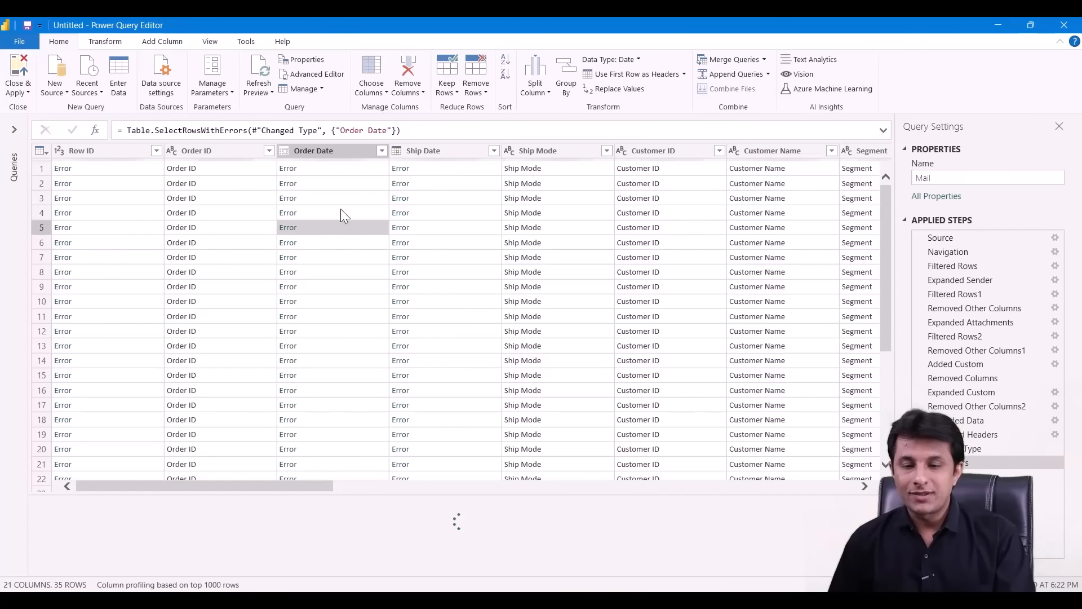
left_click(339, 150)
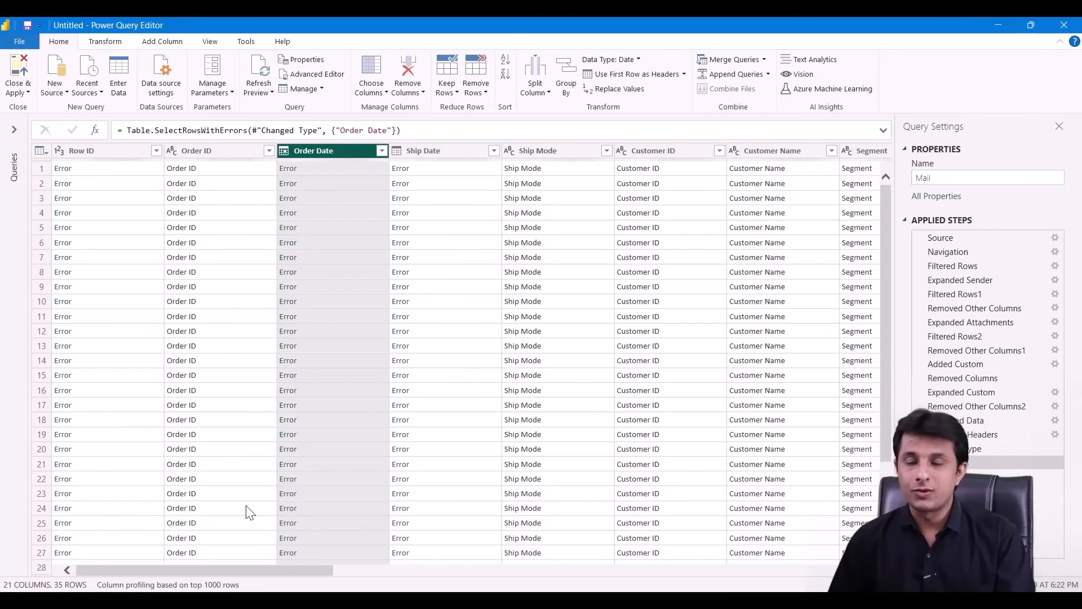
left_click(920, 463)
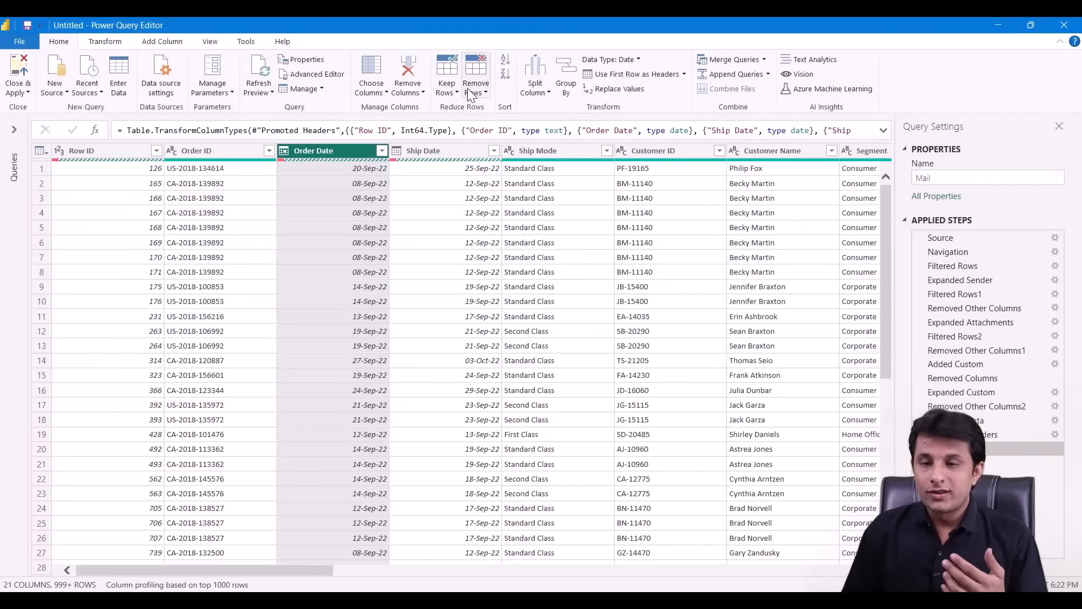
- Remove the Order Date error rows, leaving 199+ clean order rows
left_click(469, 92)
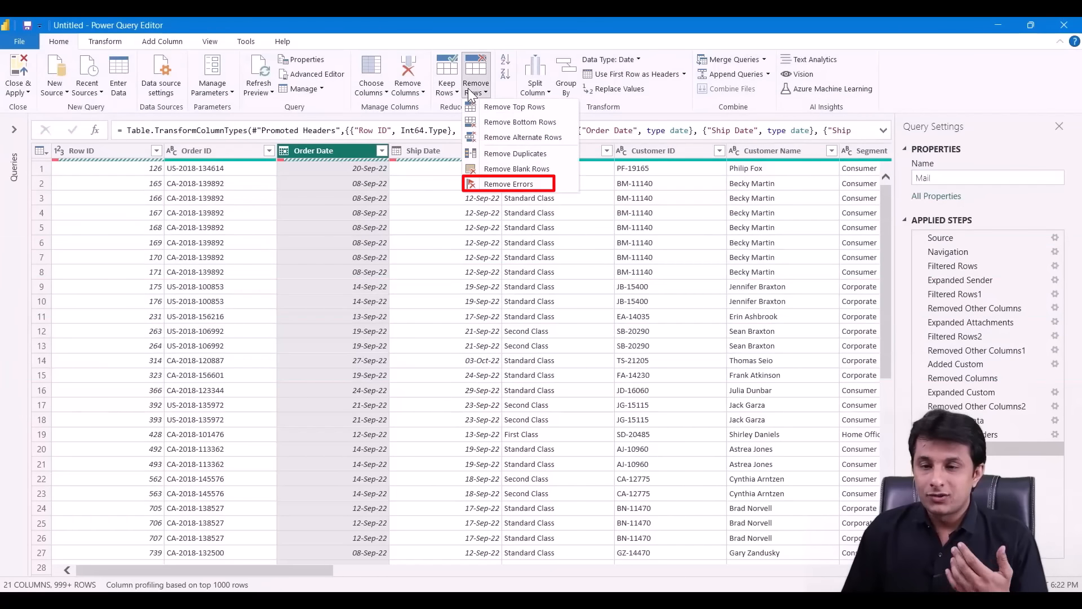
left_click(512, 183)
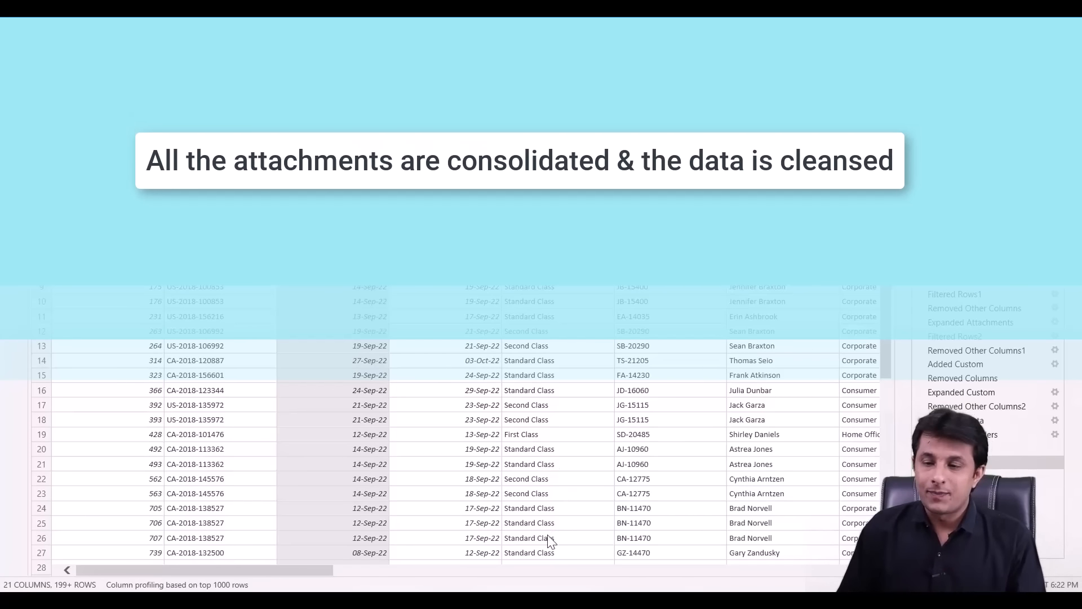
left_click_drag(326, 571, 424, 571)
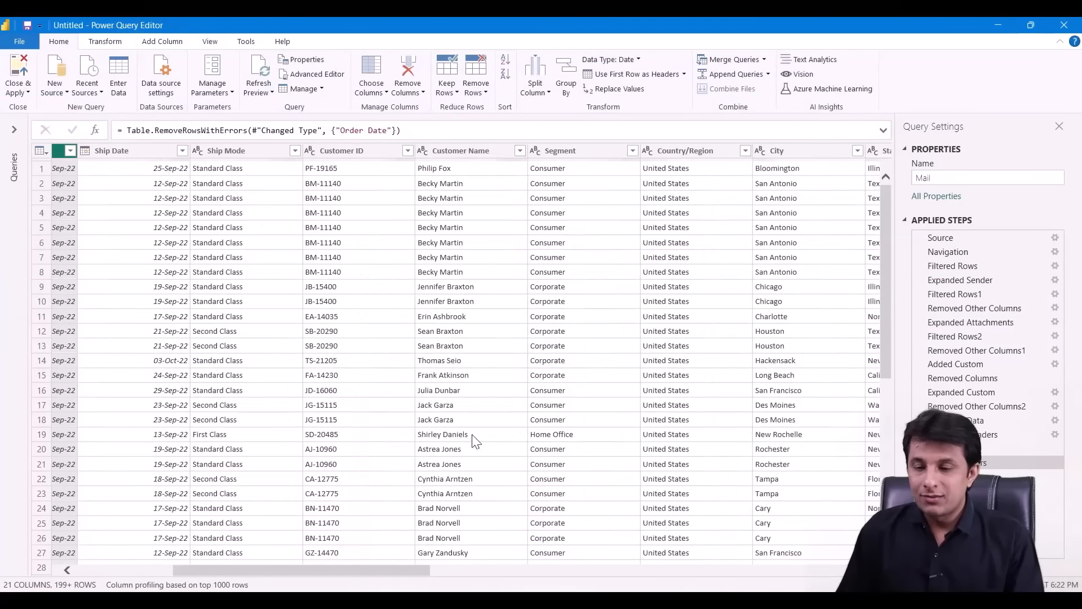
- Apply UPPERCASE to the Customer Name, Segment and Country/Region columns
left_click(489, 151)
left_click(559, 151, "shift")
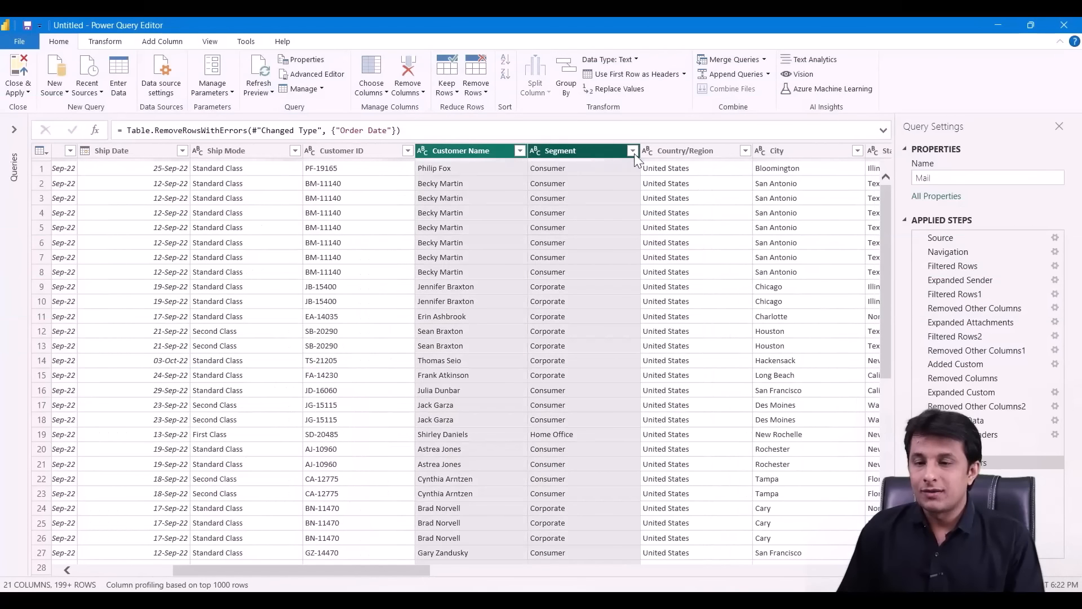
left_click(680, 152, "shift")
right_click(695, 150)
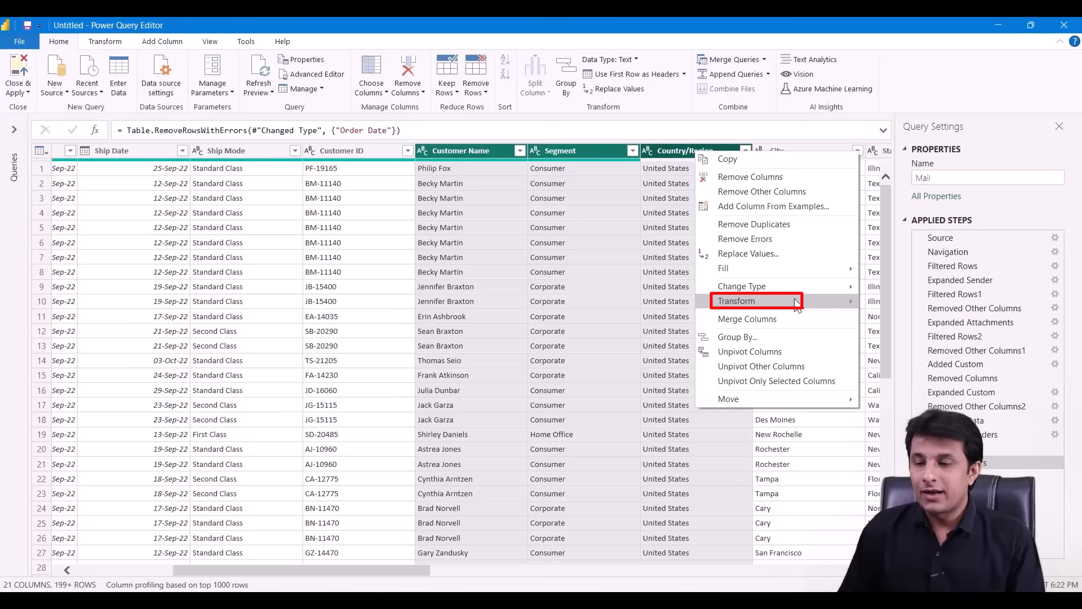
mouse_move(789, 301)
left_click(908, 309)
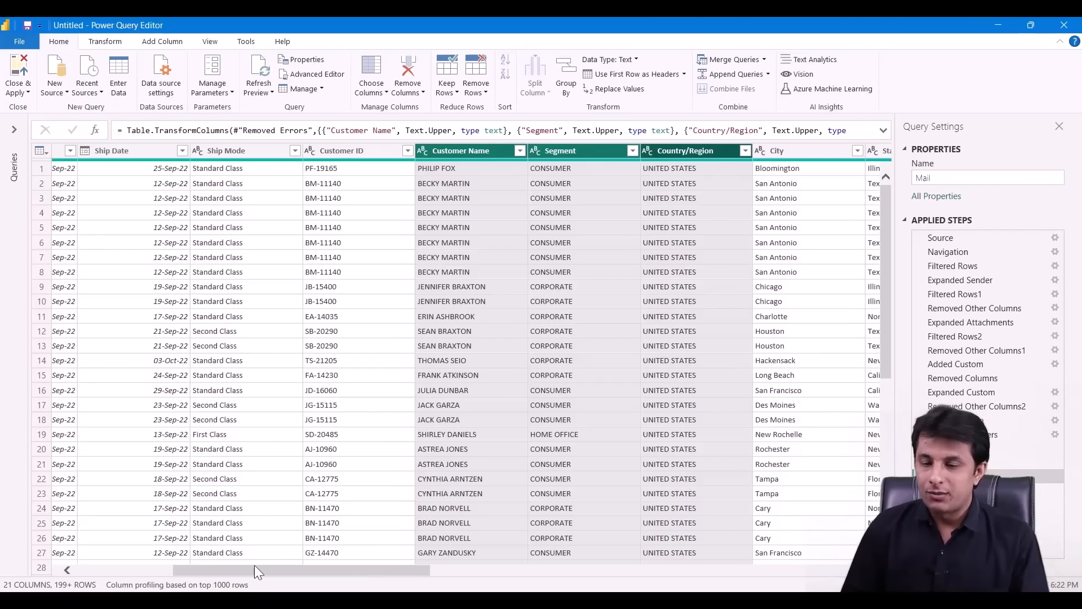
- Change the Sales, Discount and Profit columns to the Whole Number type
left_click_drag(357, 570, 880, 571)
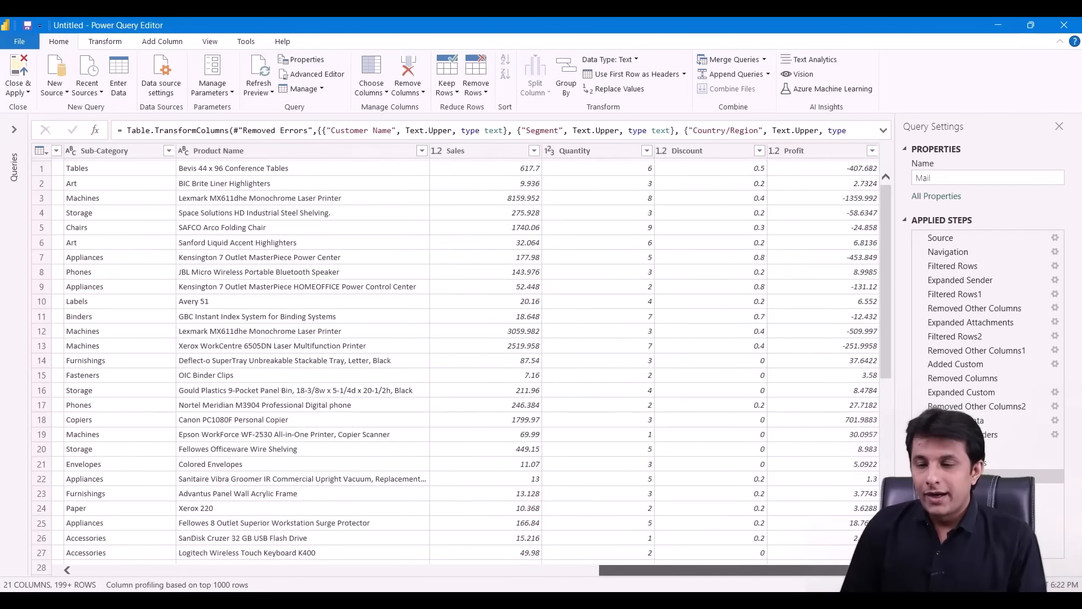
left_click(469, 152)
left_click(730, 151, "ctrl")
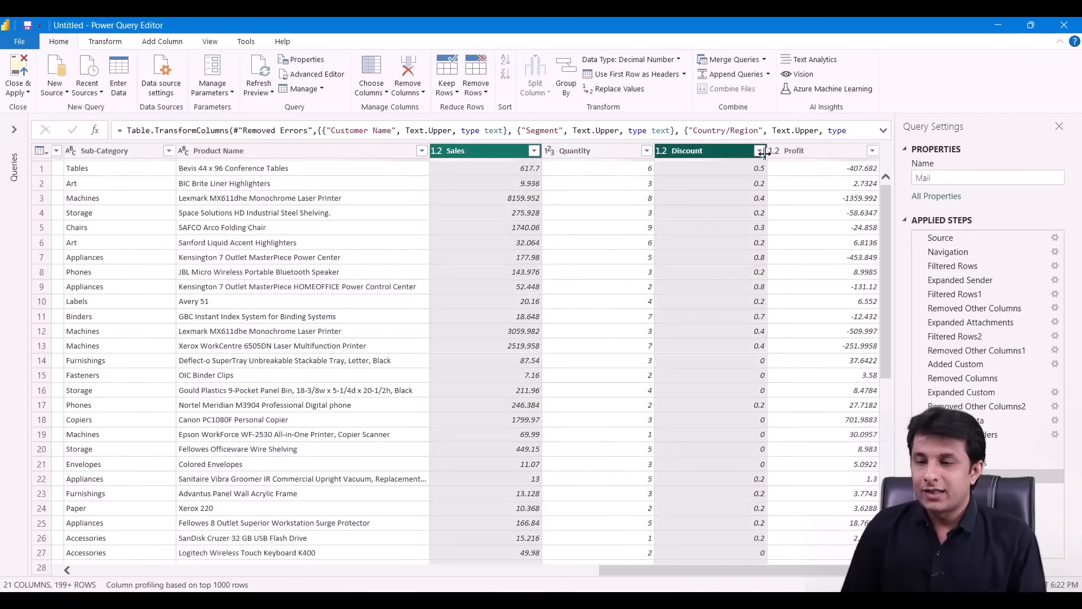
left_click(801, 153, "ctrl")
right_click(802, 152)
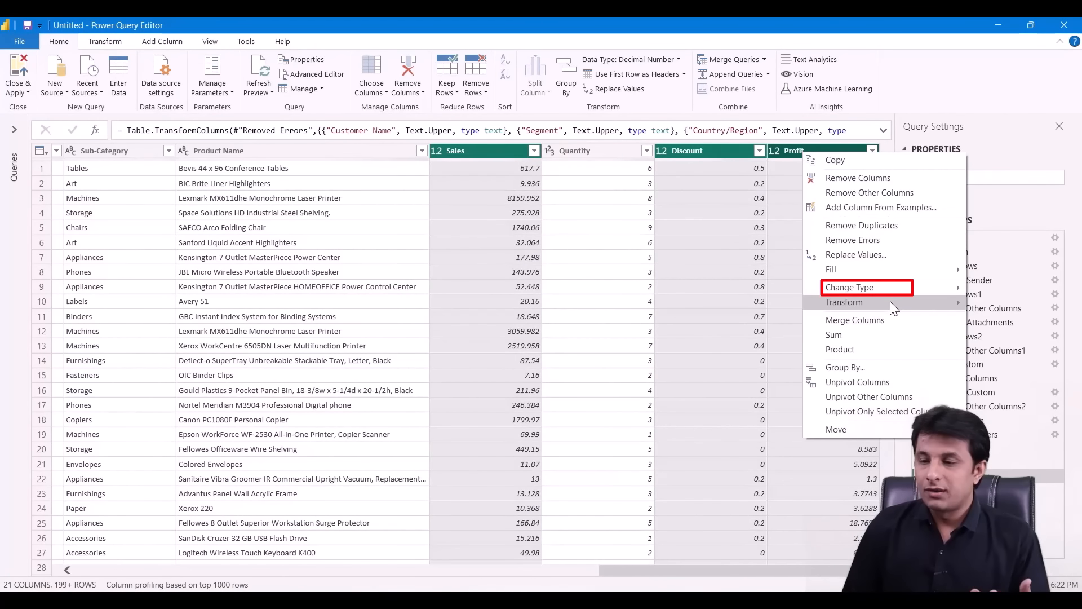
mouse_move(891, 296)
left_click(759, 319)
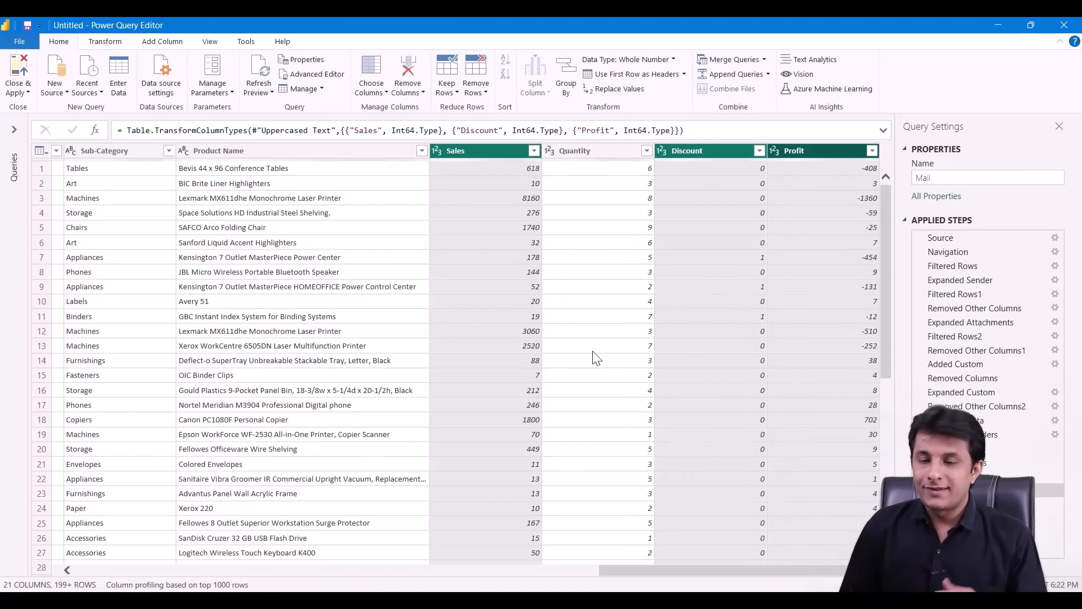
left_click_drag(688, 567, 115, 556)
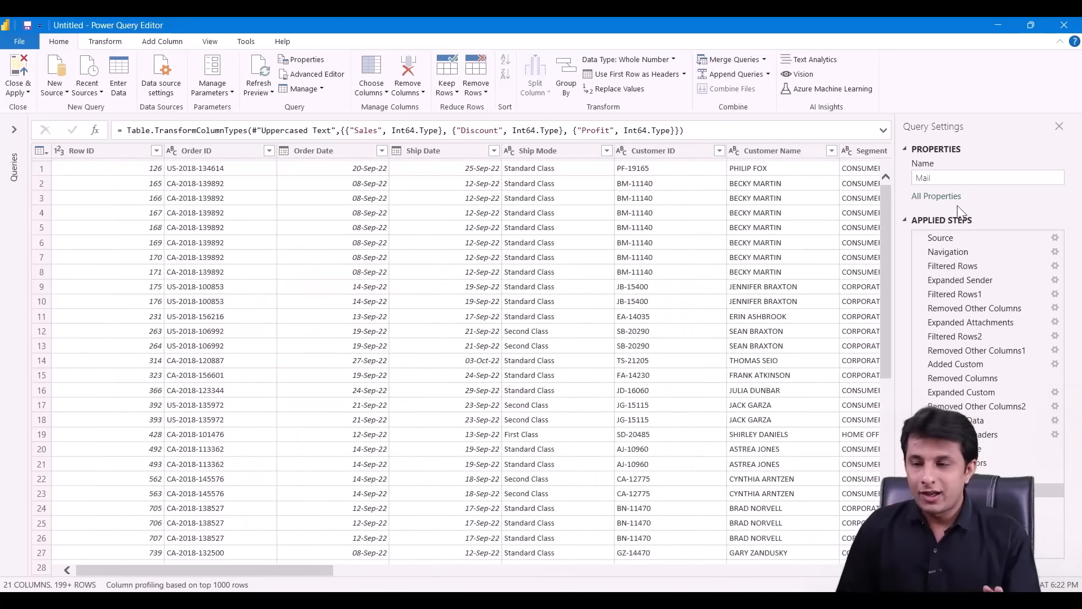
- Replace the query name Mail with CombinedData in Query Settings
left_click_drag(986, 177, 783, 199)
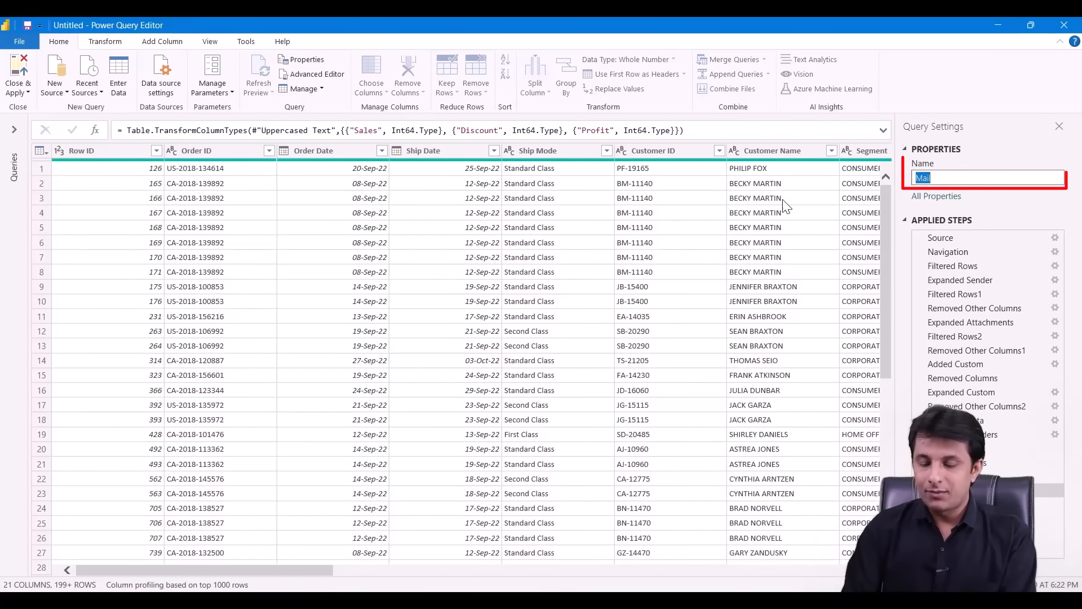
type("CombinedData")
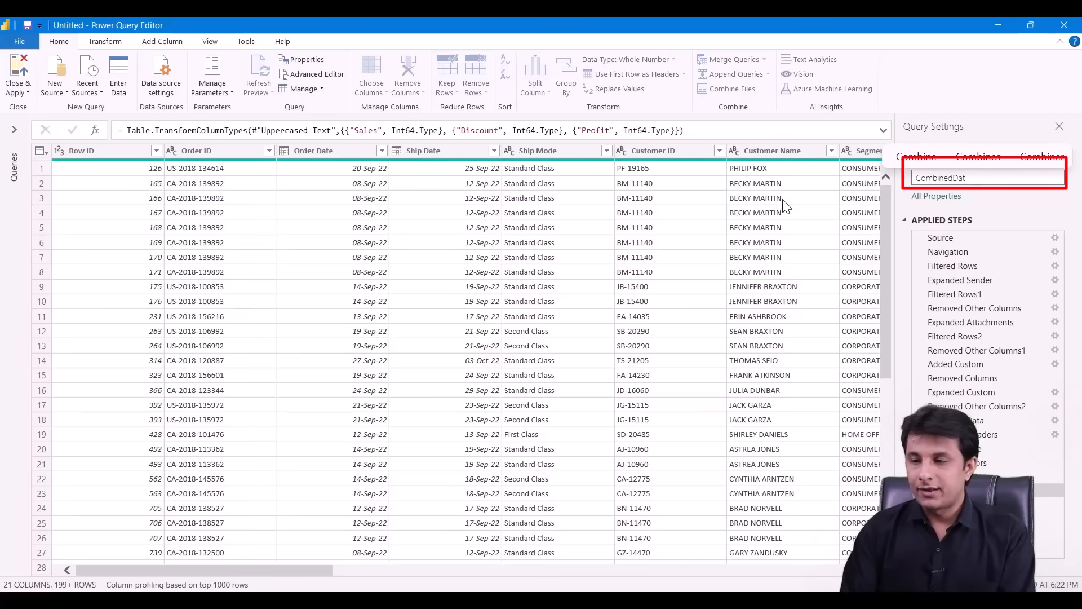
key("Return")
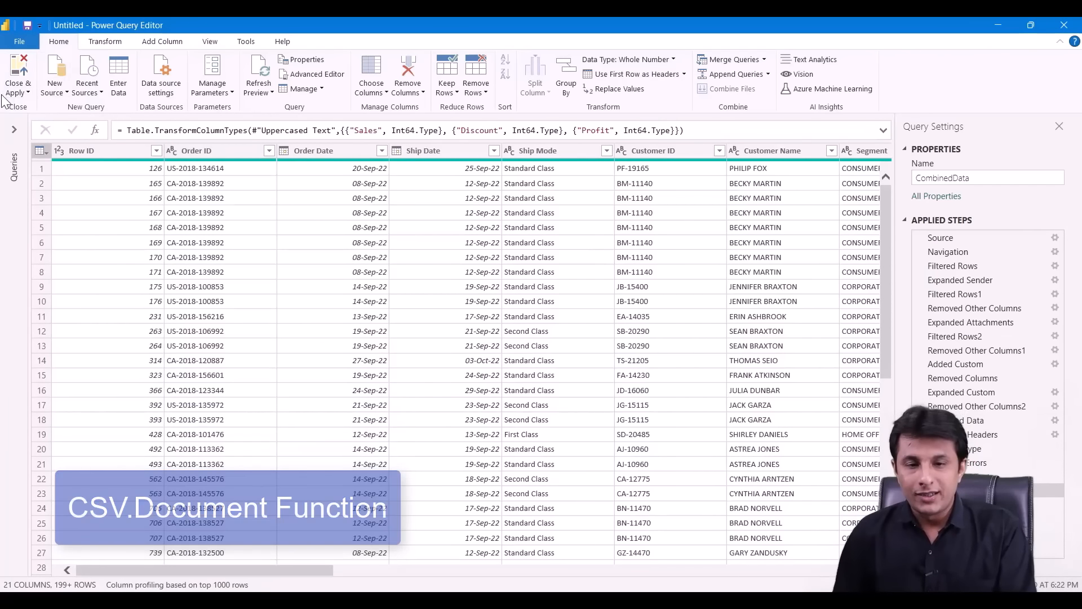
- Close & Apply to load CombinedData, then review its fields in the Data pane
left_click(19, 91)
left_click(46, 108)
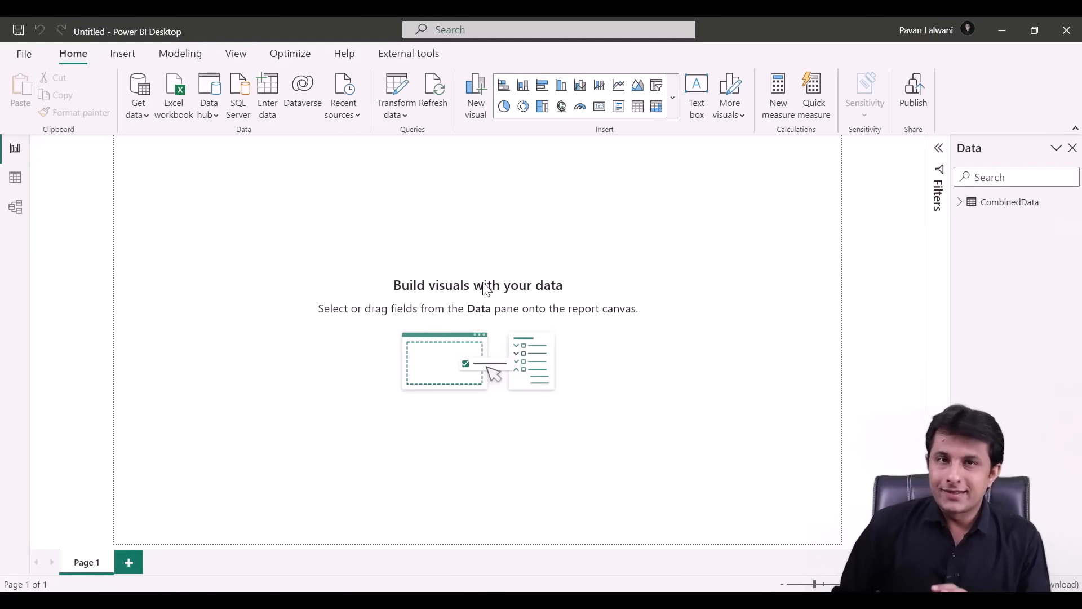
left_click(966, 204)
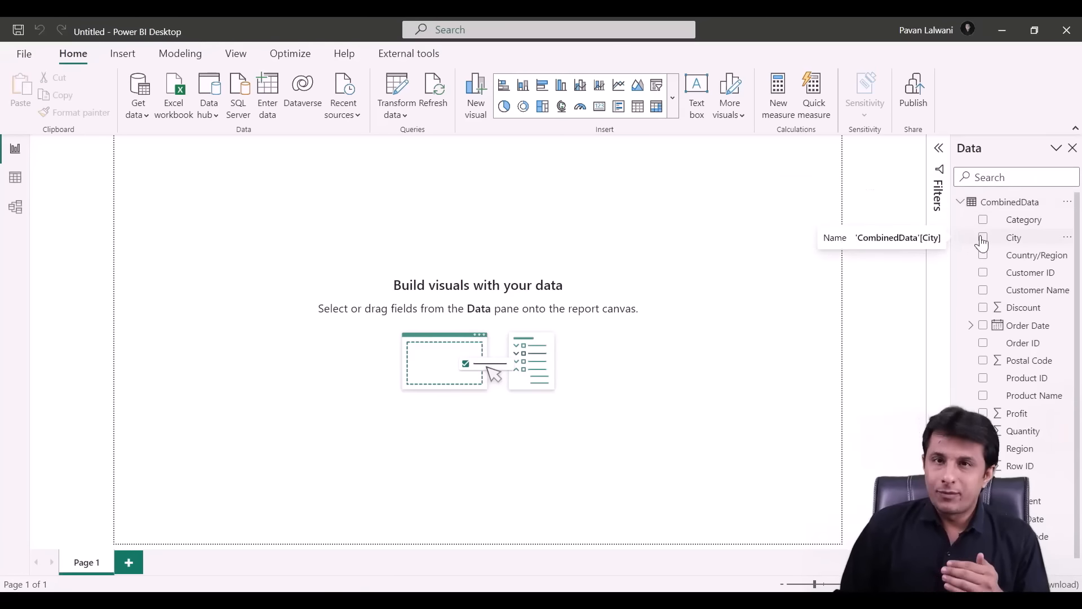
scroll(1009, 281, "down", 1)
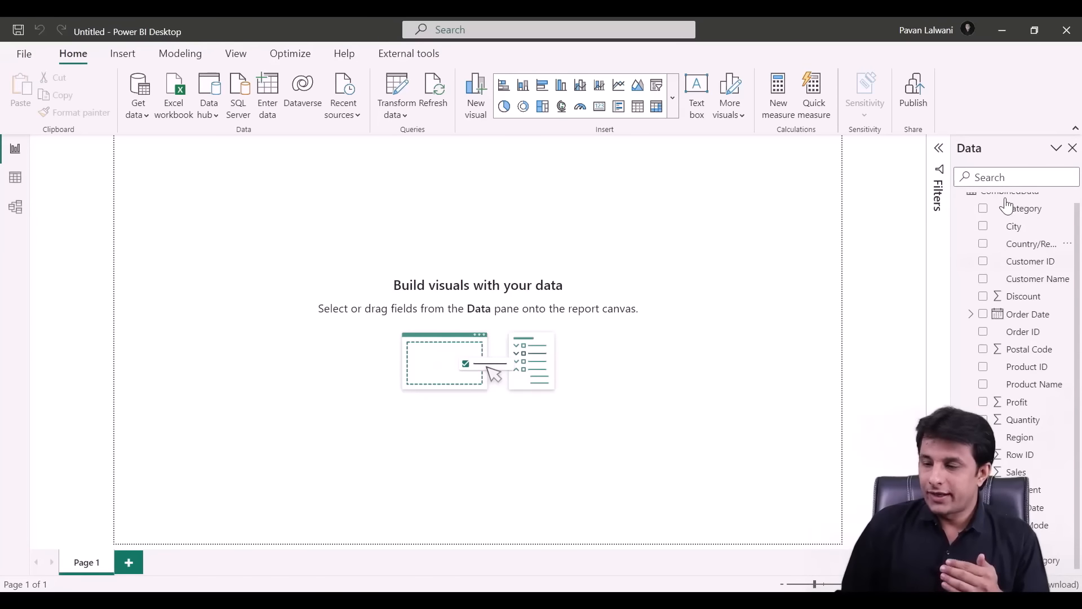
scroll(979, 249, "up", 1)
left_click(959, 205)
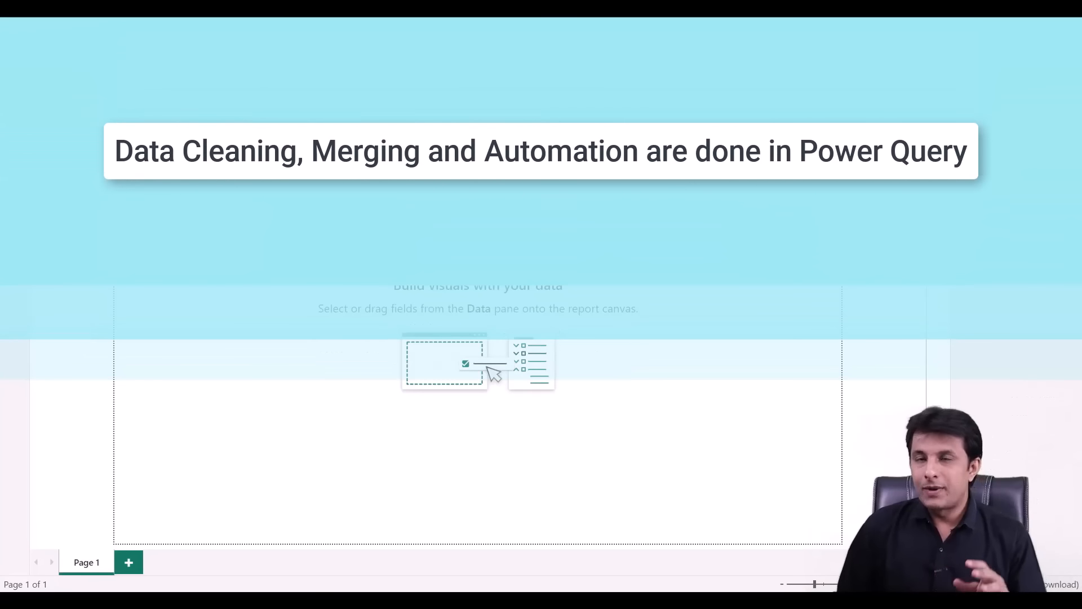
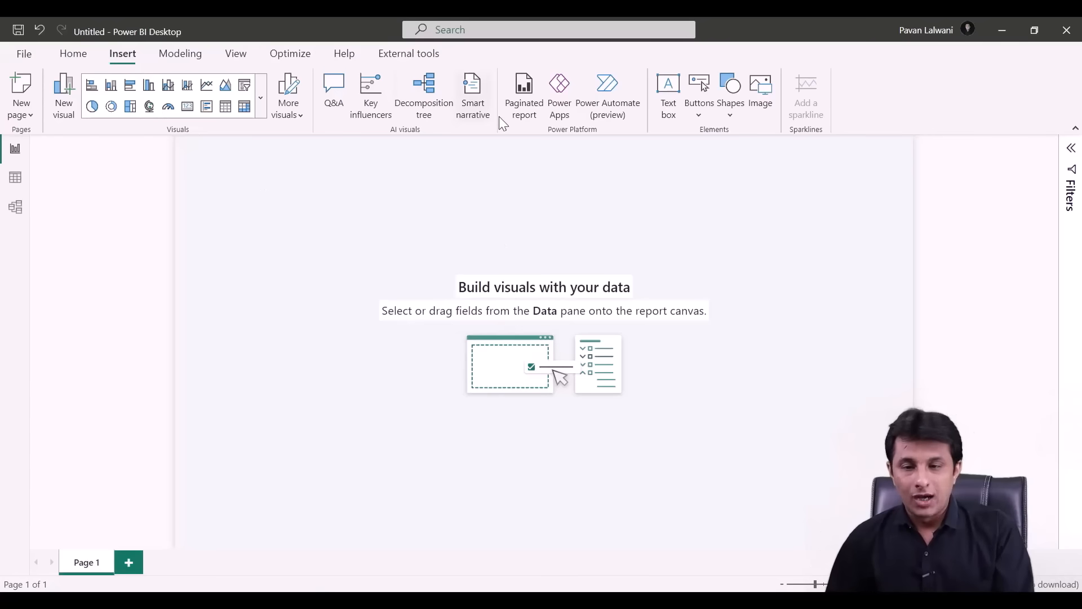
- Insert a rectangle shape and stretch it into a blue banner across the top of Page 1
left_click(695, 113)
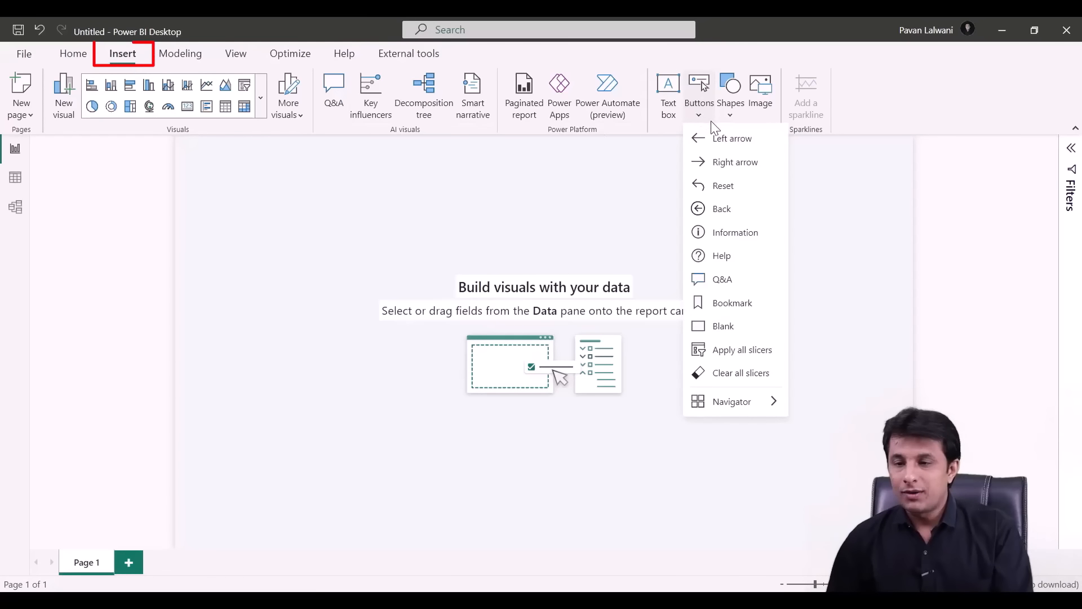
left_click(731, 117)
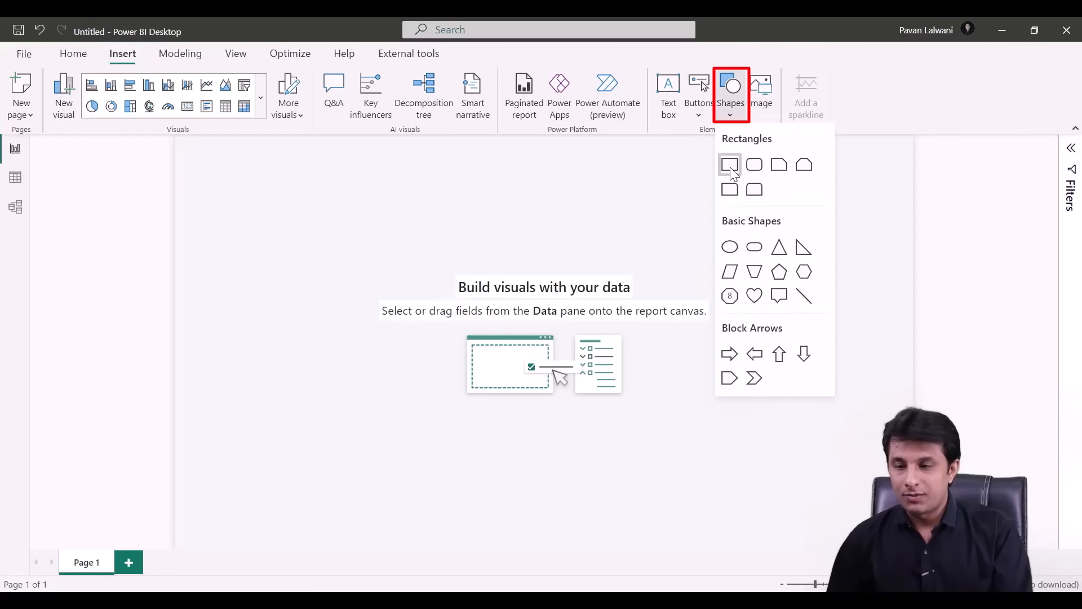
left_click(729, 167)
left_click_drag(279, 296, 854, 167)
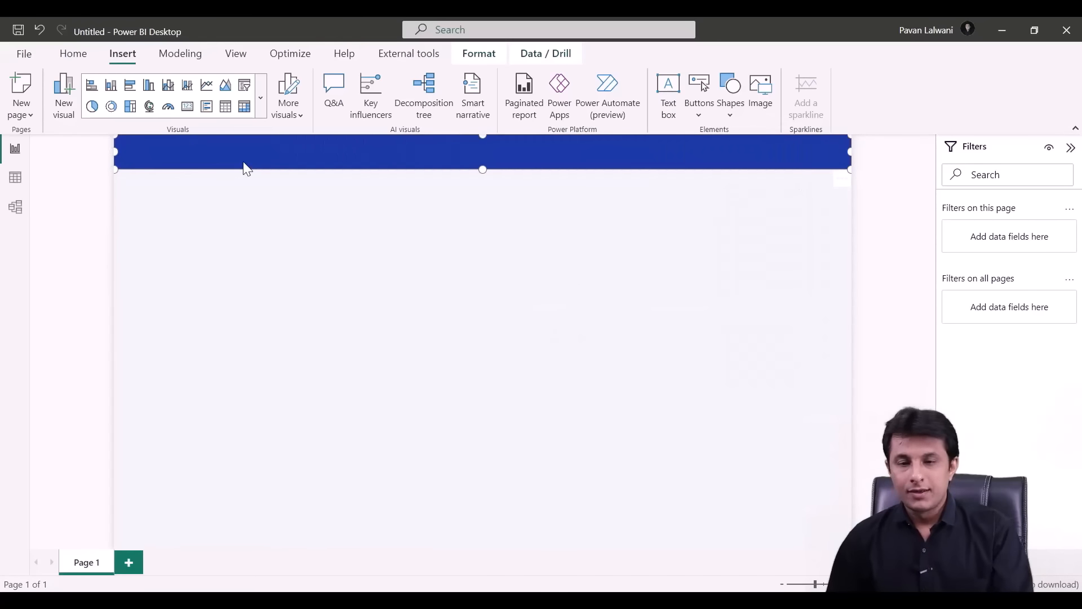
- Duplicate the banner and reshape the copy into a tall blue sidebar down the left edge
key("ctrl+c")
key("ctrl+v")
left_click_drag(366, 144, 350, 186)
left_click_drag(851, 202, 168, 548)
left_click(443, 280)
left_click(1070, 147)
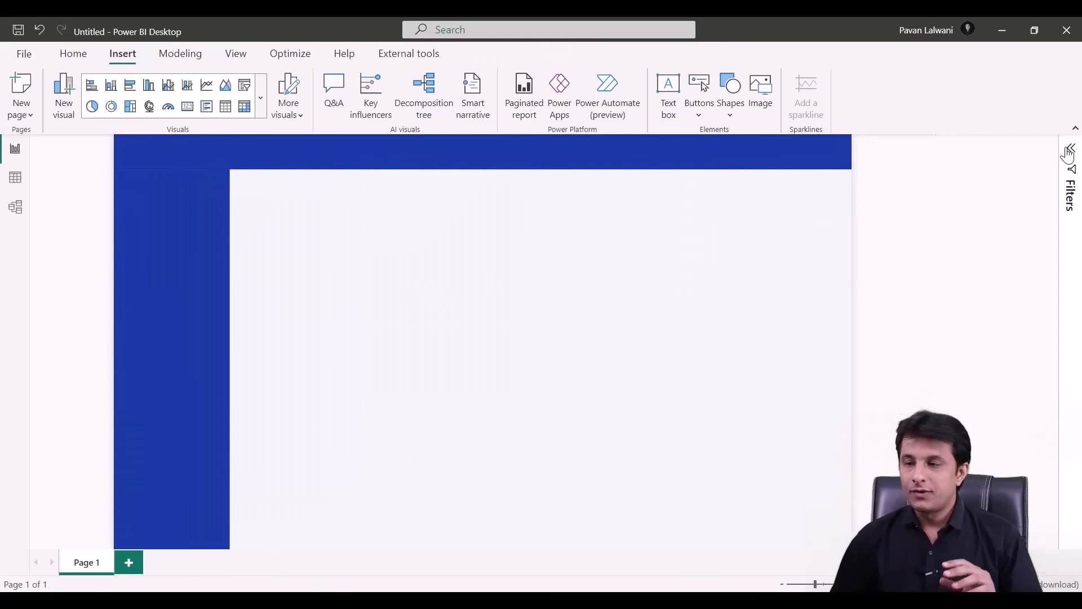
mouse_move(31, 146)
left_mouse_down()
mouse_move(104, 304)
mouse_move(164, 518)
left_mouse_up()
left_click_drag(933, 144, 1052, 545)
key("Escape")
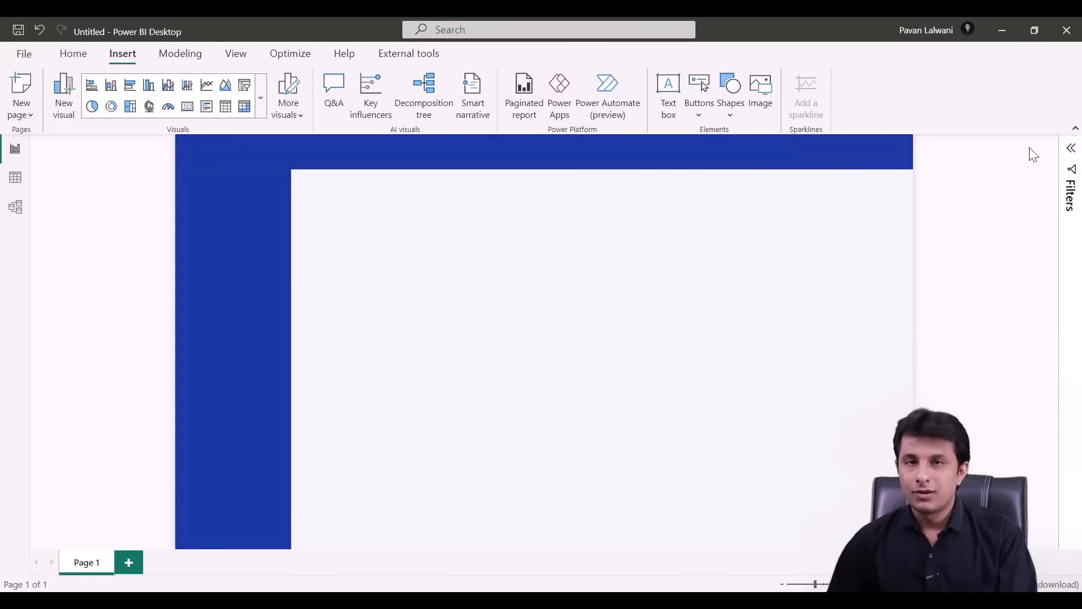
- Change Page 1's canvas to a Custom size 1600 px wide
right_click(641, 236)
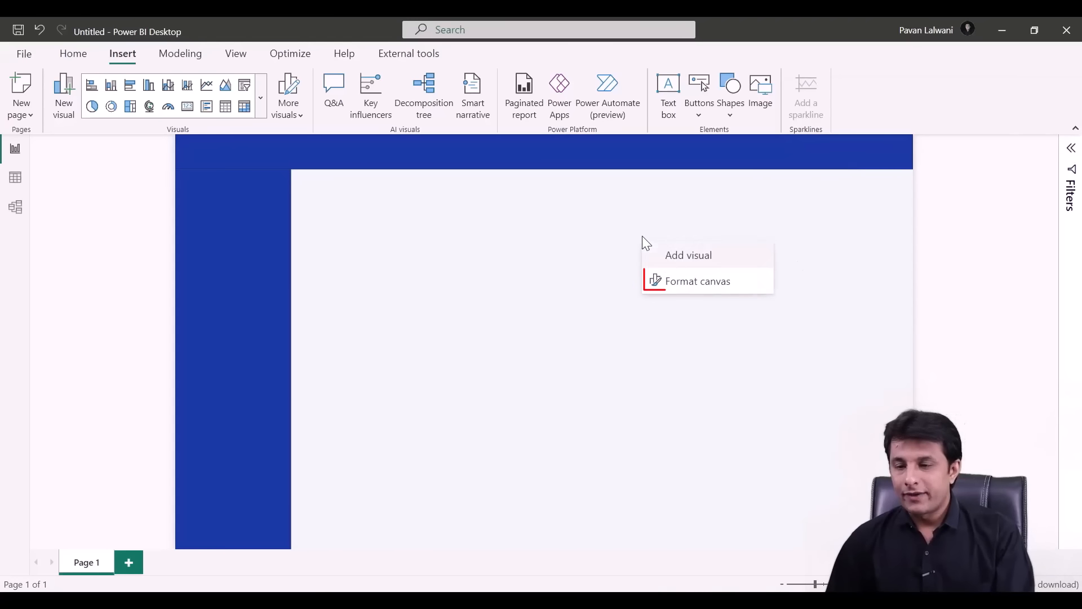
left_click(689, 281)
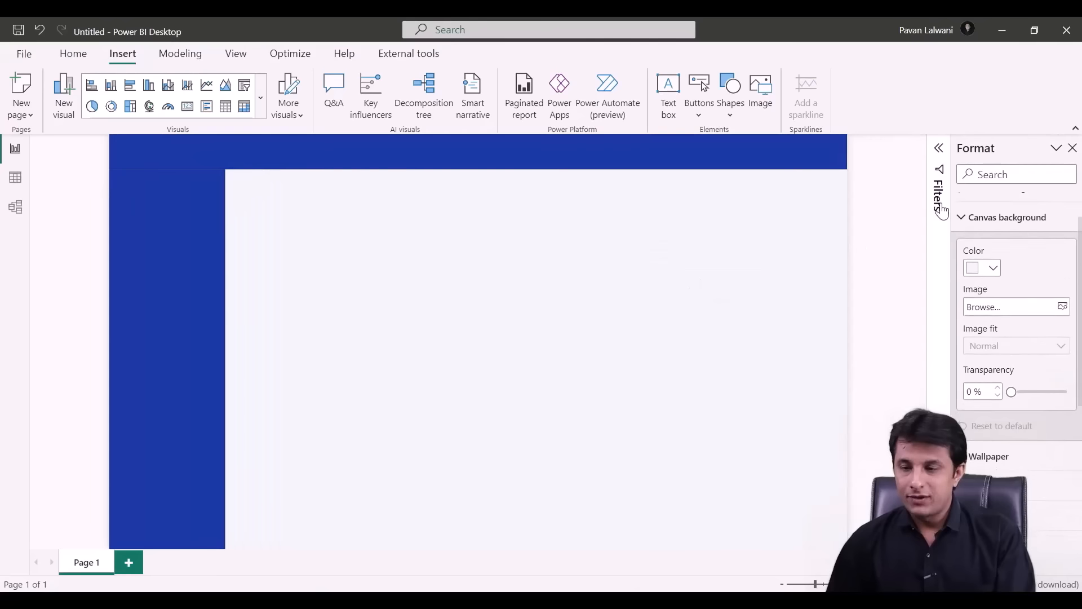
left_click(962, 240)
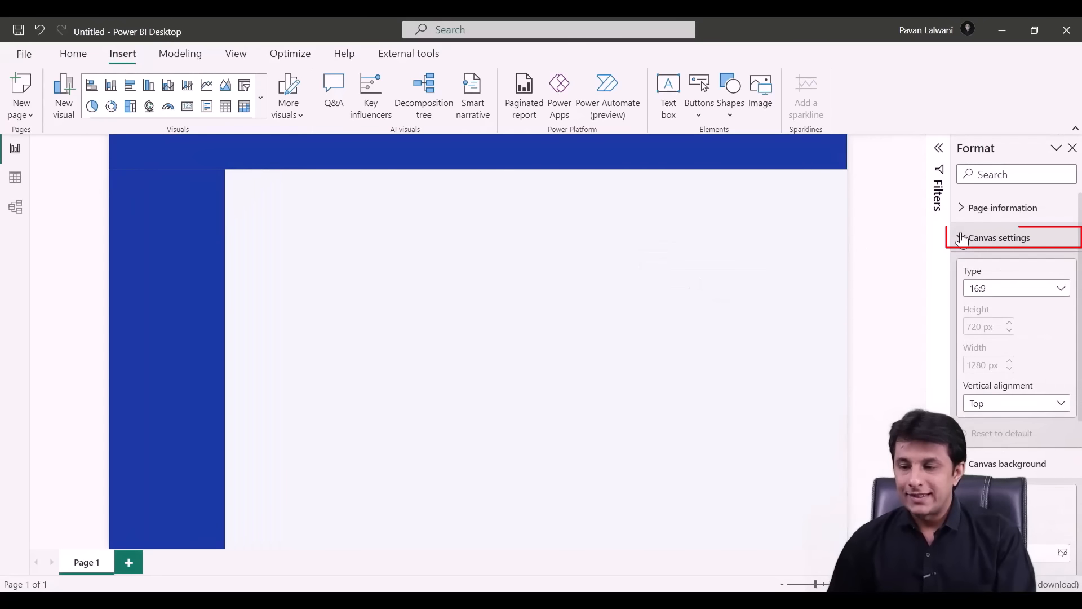
left_click(991, 288)
left_click(986, 377)
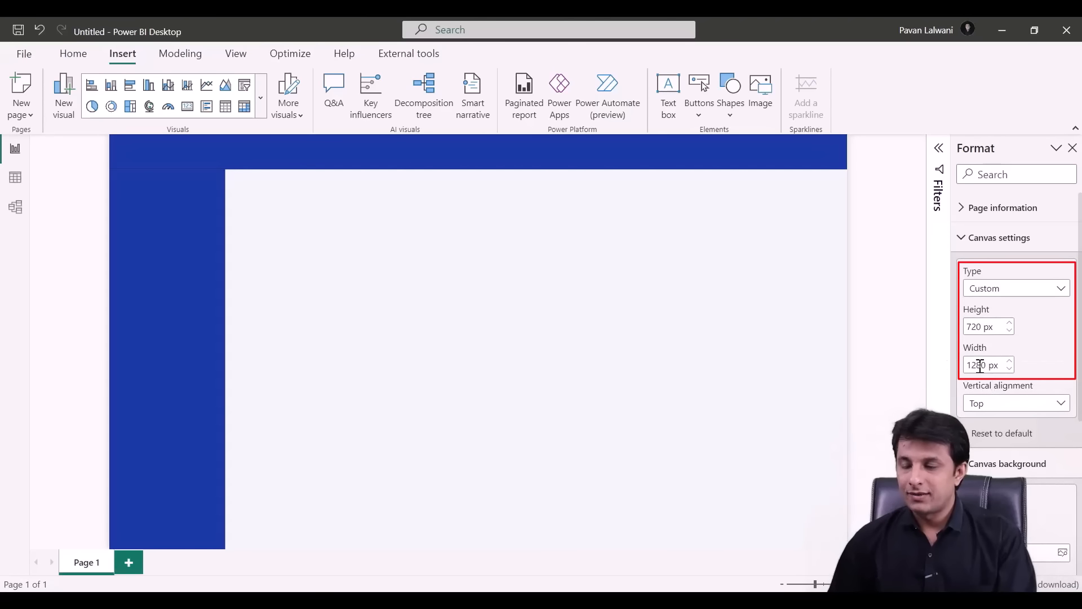
type("1600")
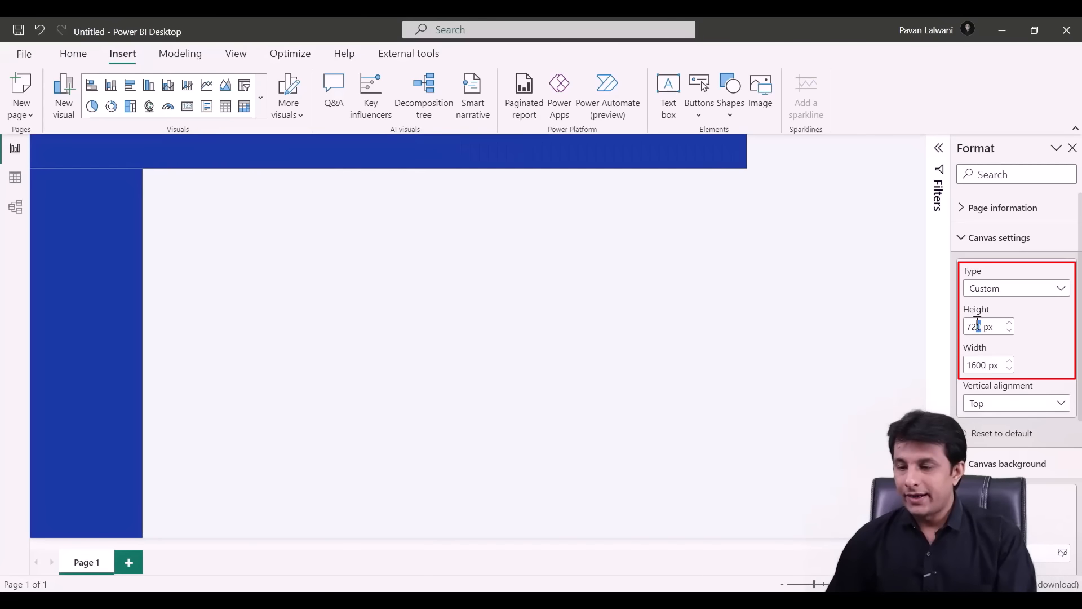
type("900")
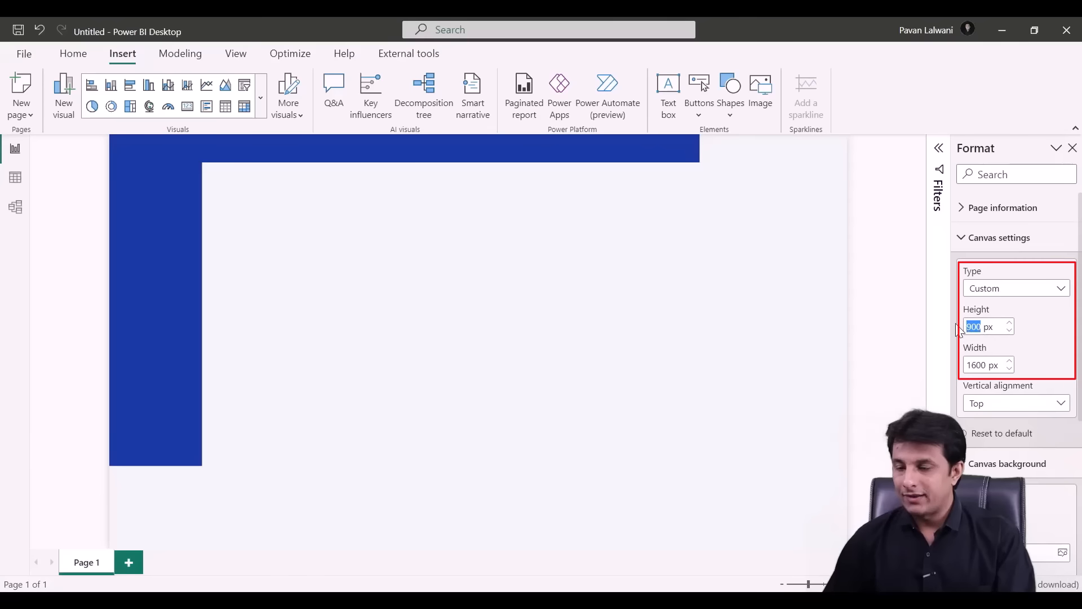
type("5")
left_click(1073, 148)
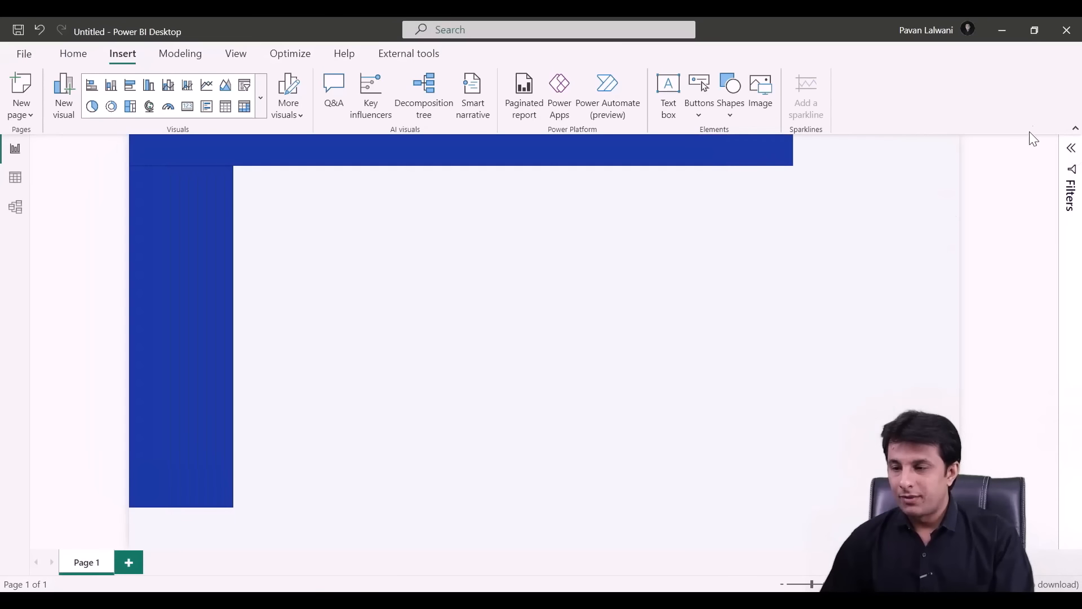
- Collapse the ribbon to one line and set the page height to 720 px
left_click(1073, 130)
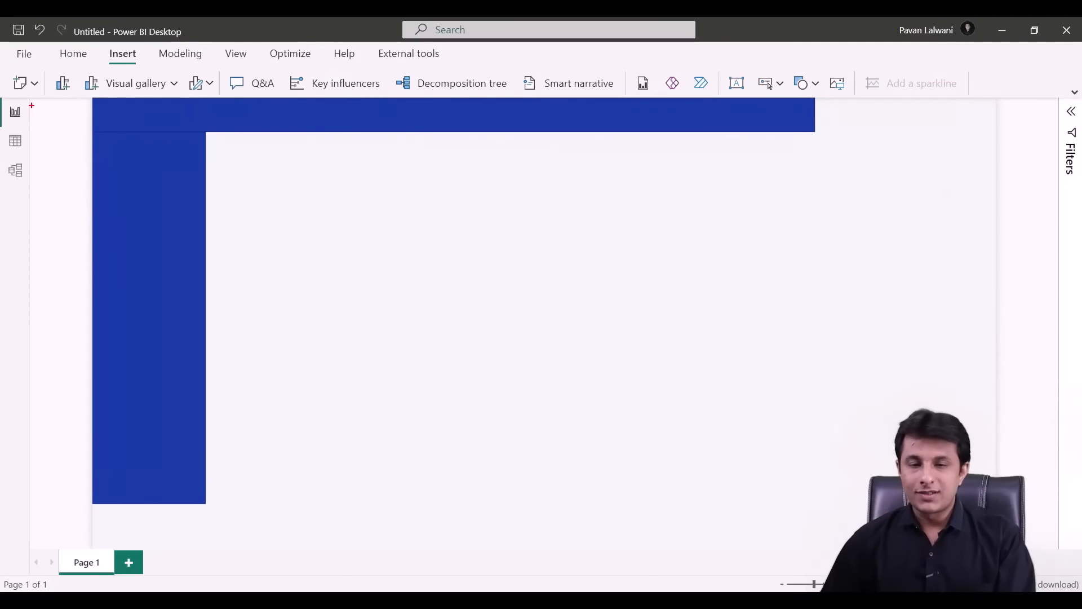
mouse_move(32, 106)
left_mouse_down()
mouse_move(91, 428)
mouse_move(90, 534)
left_mouse_up()
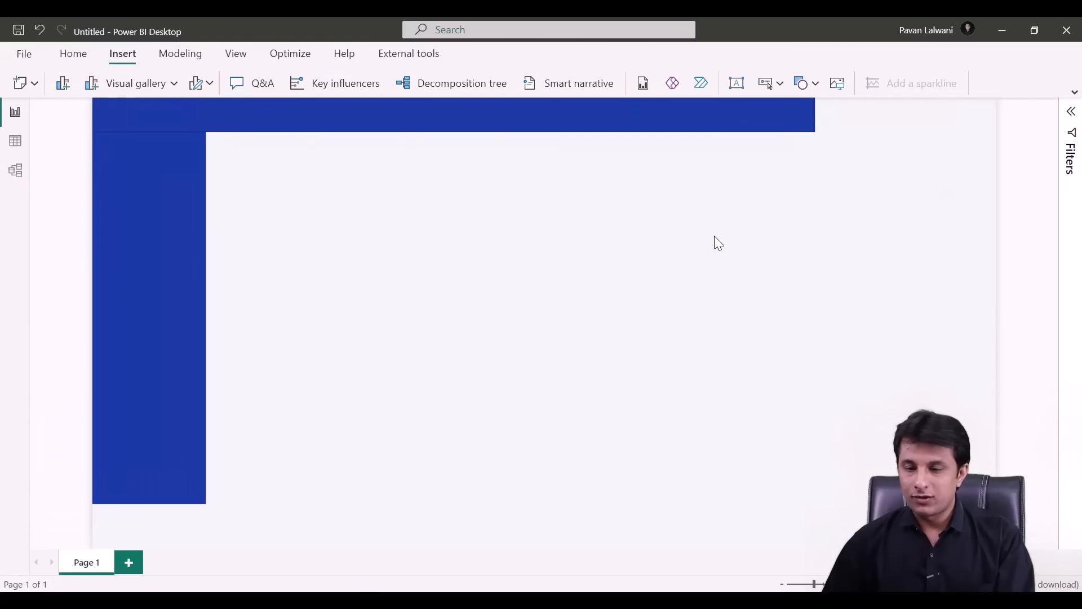
right_click(744, 163)
left_click(805, 208)
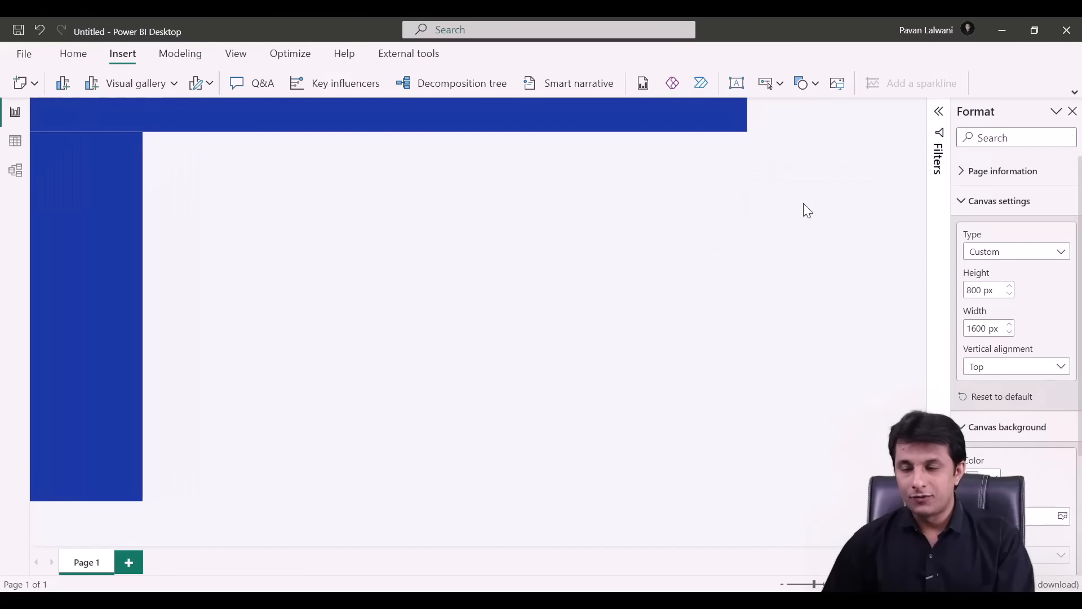
double_click(978, 291)
type("720")
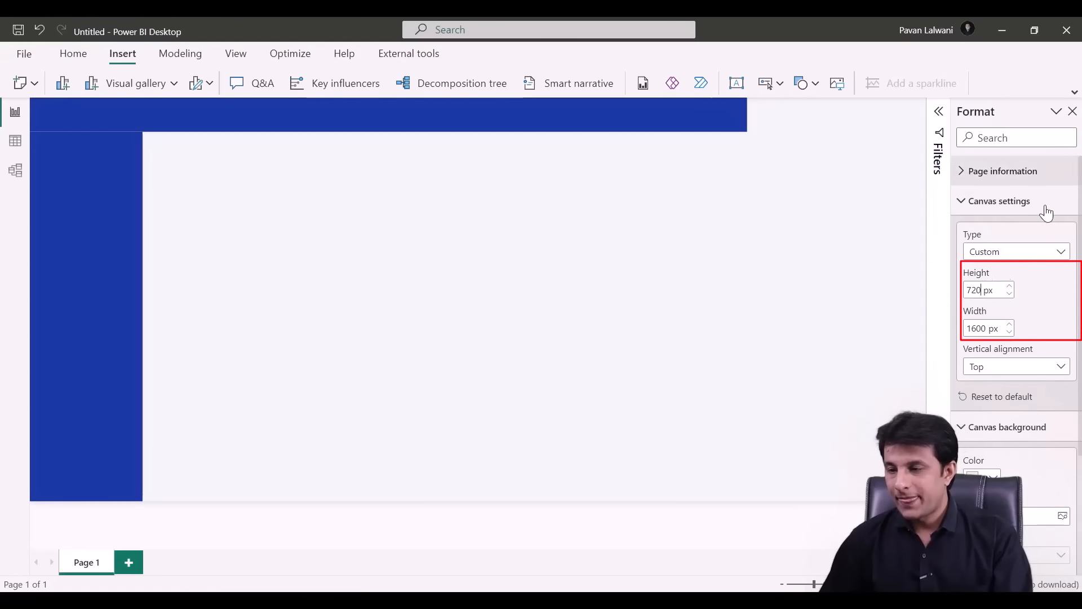
type("1700")
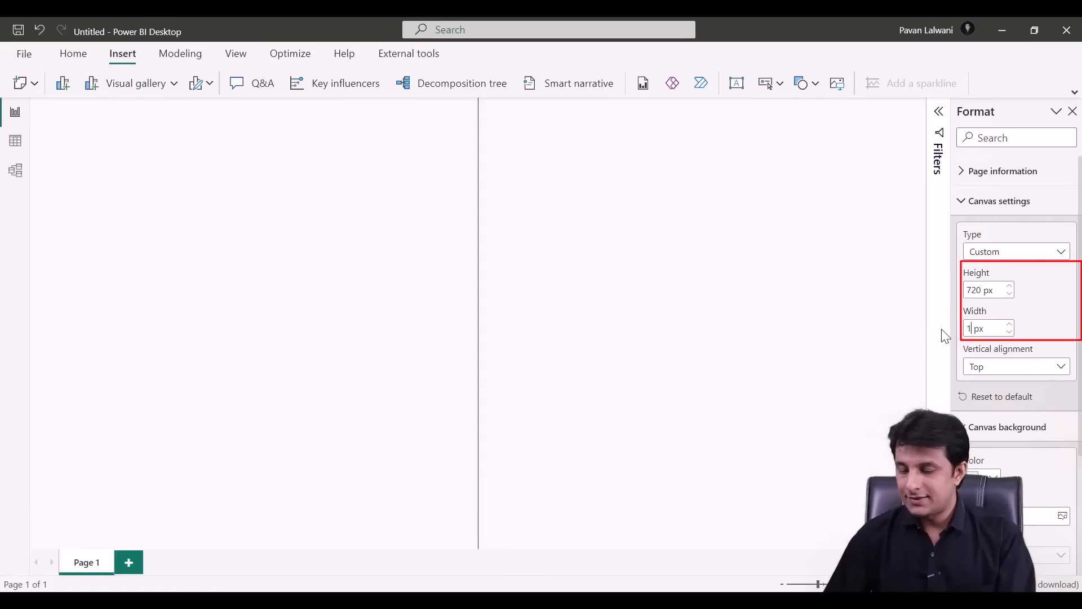
- Stretch the blue top banner to the right edge of the widened page
left_click(1072, 112)
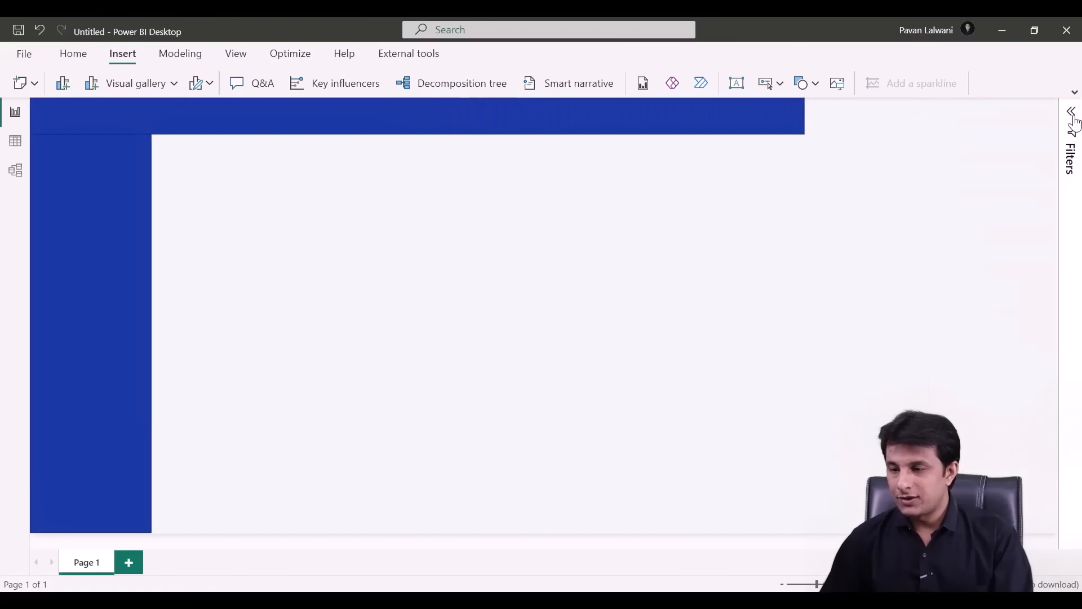
left_click(685, 125)
left_click_drag(807, 133, 1055, 137)
left_click(284, 280)
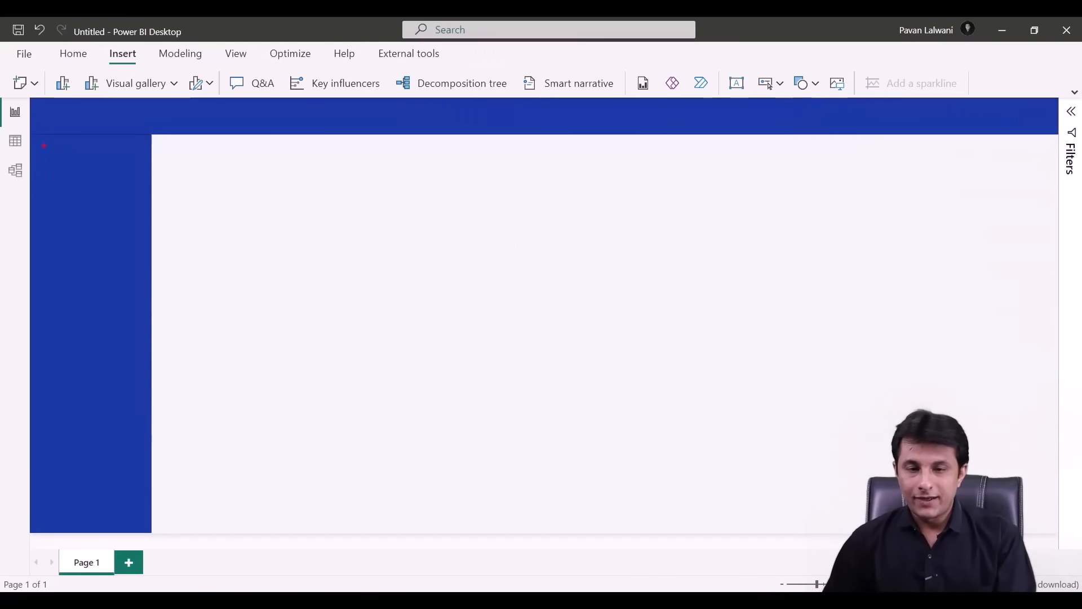
left_click_drag(43, 145, 137, 508)
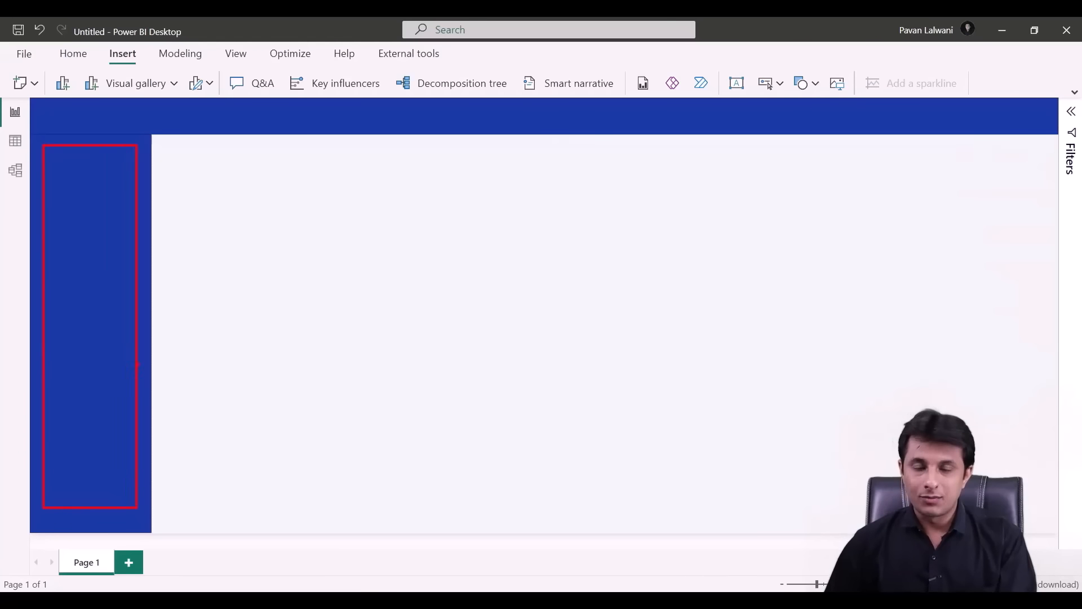
left_click_drag(90, 105, 894, 155)
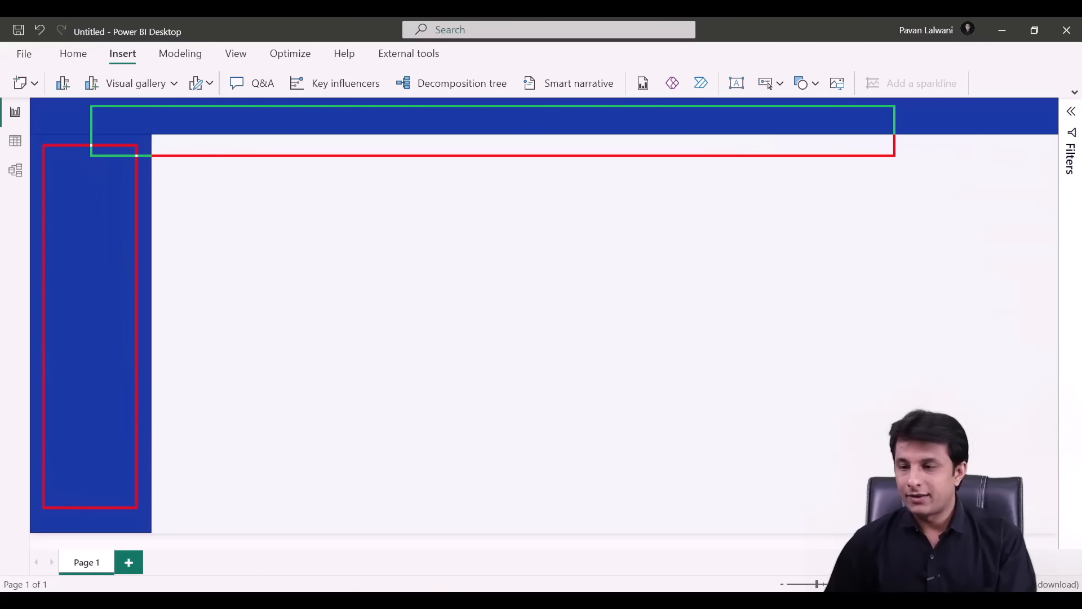
key("Escape")
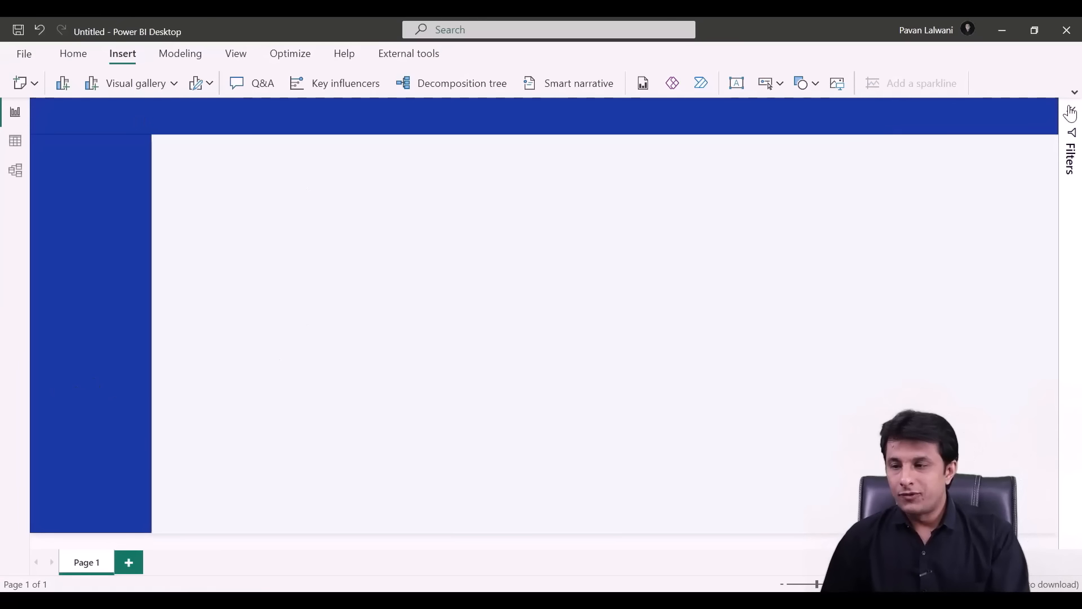
left_click(342, 131)
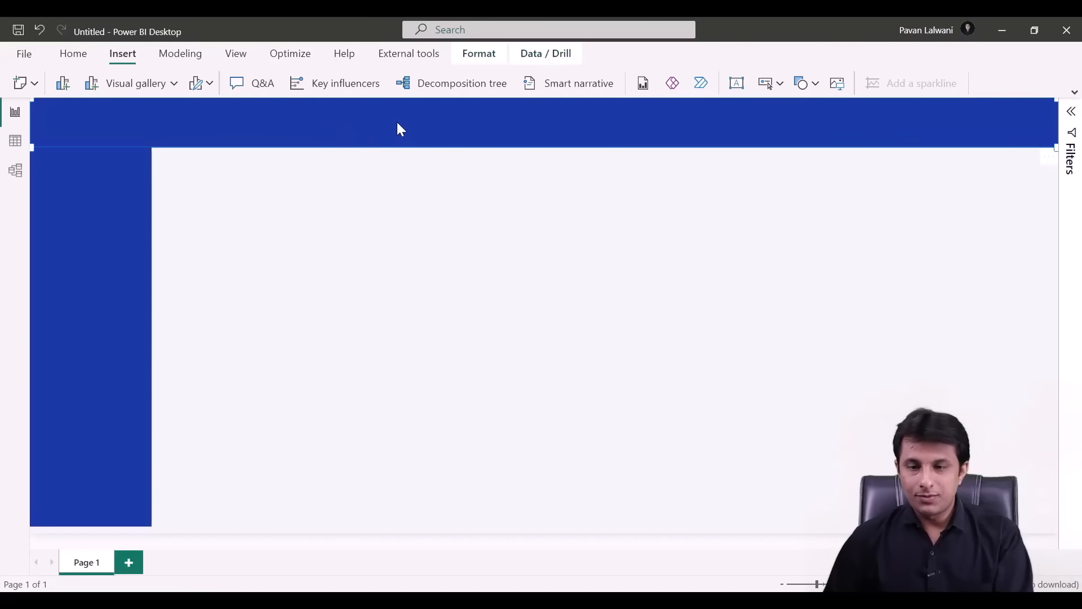
- Enter 'TechnoEdge Sales Analysis Report' as the header banner's text
left_click(630, 243)
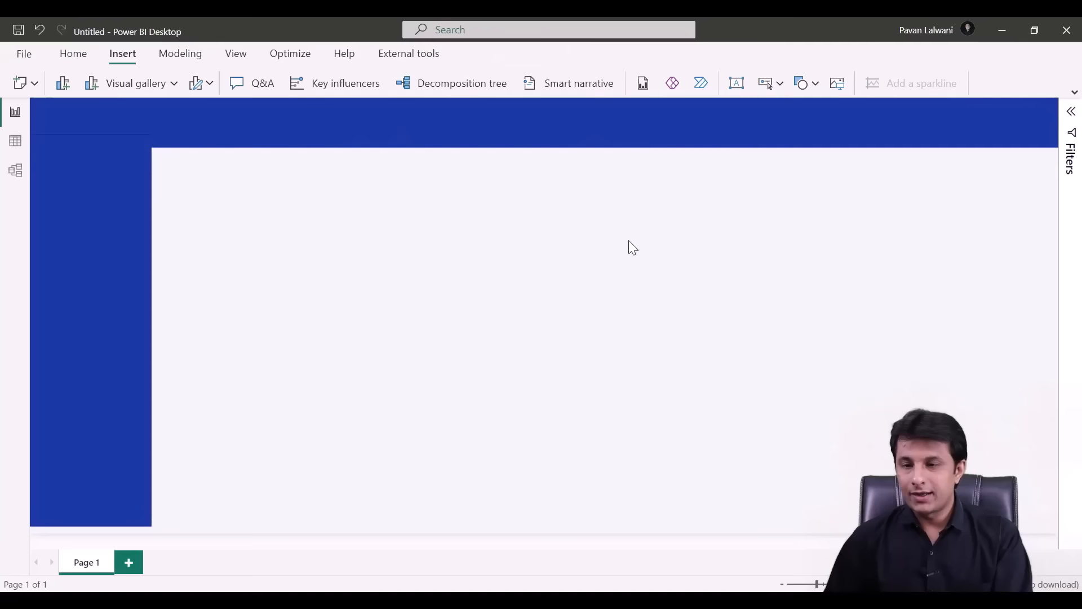
right_click(641, 123)
left_click(713, 172)
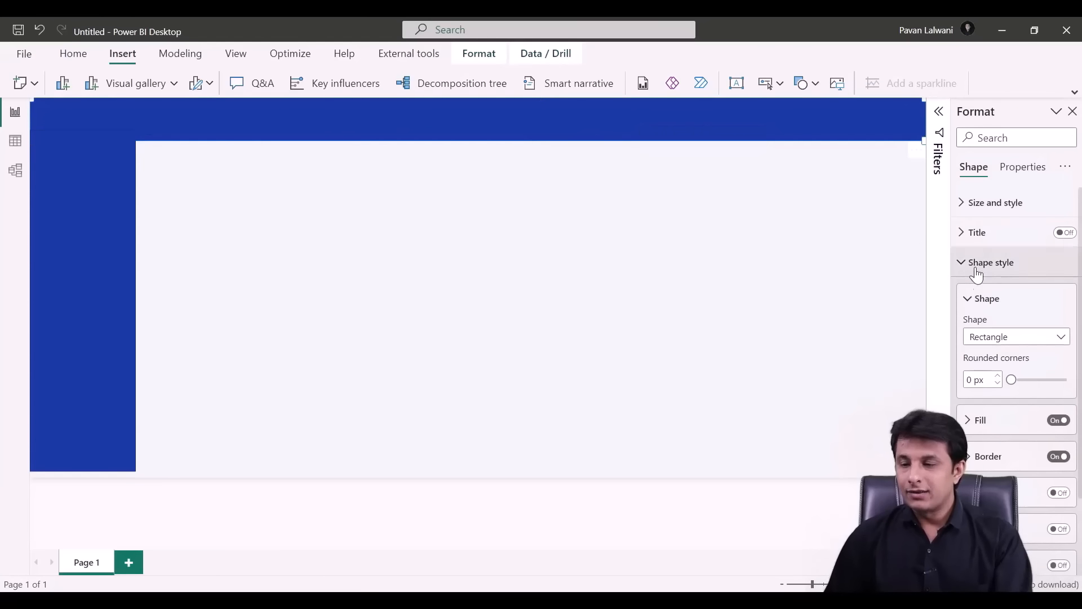
left_click(966, 302)
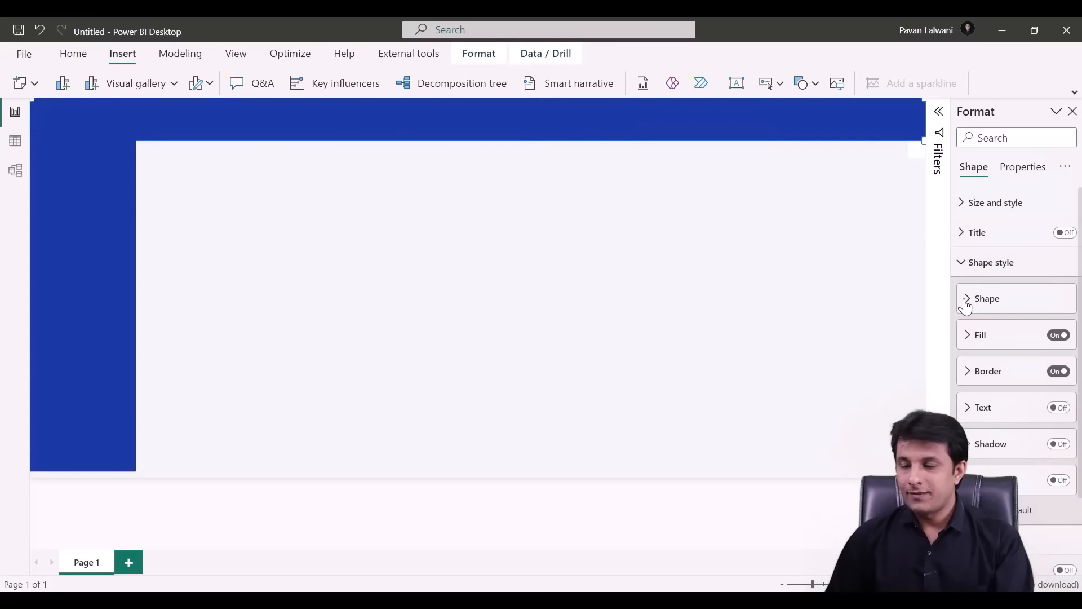
left_click(976, 417)
scroll(983, 366, "down", 5)
scroll(988, 315, "up", 2)
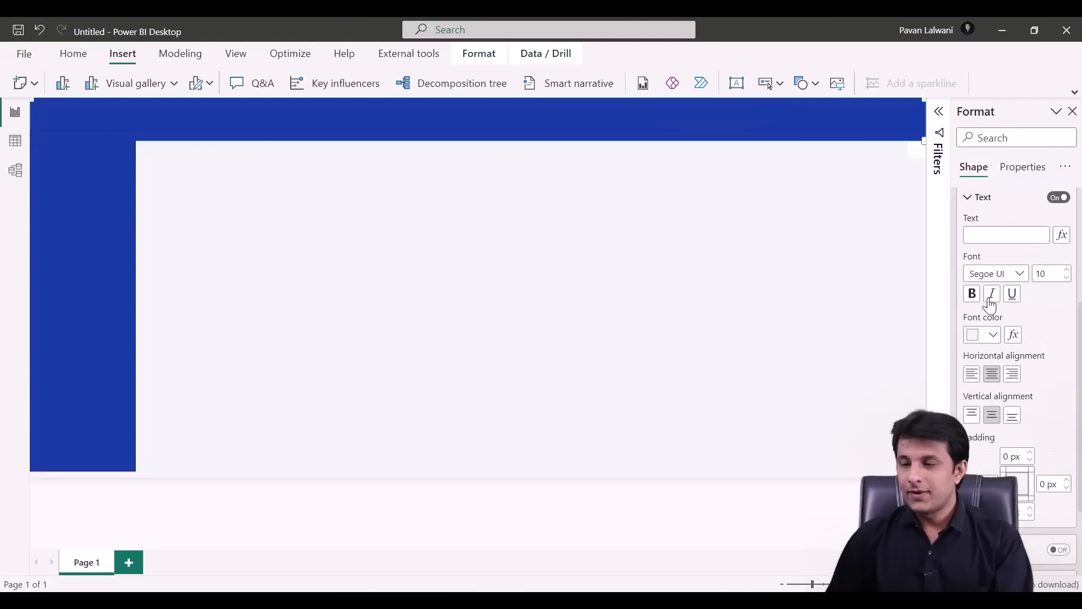
left_click(989, 236)
type("Tech")
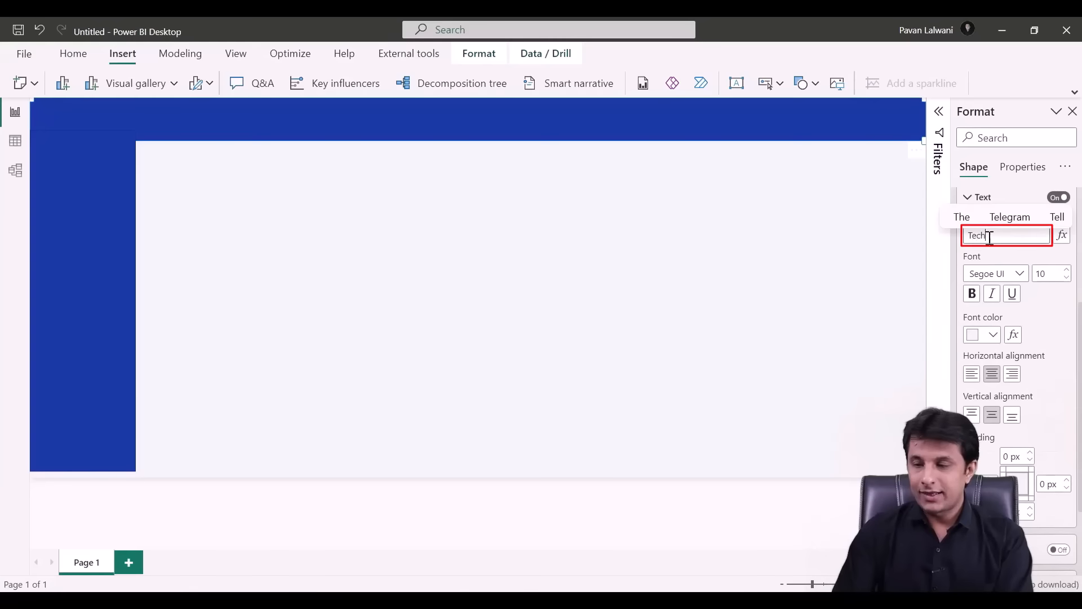
type("noEdge Sale")
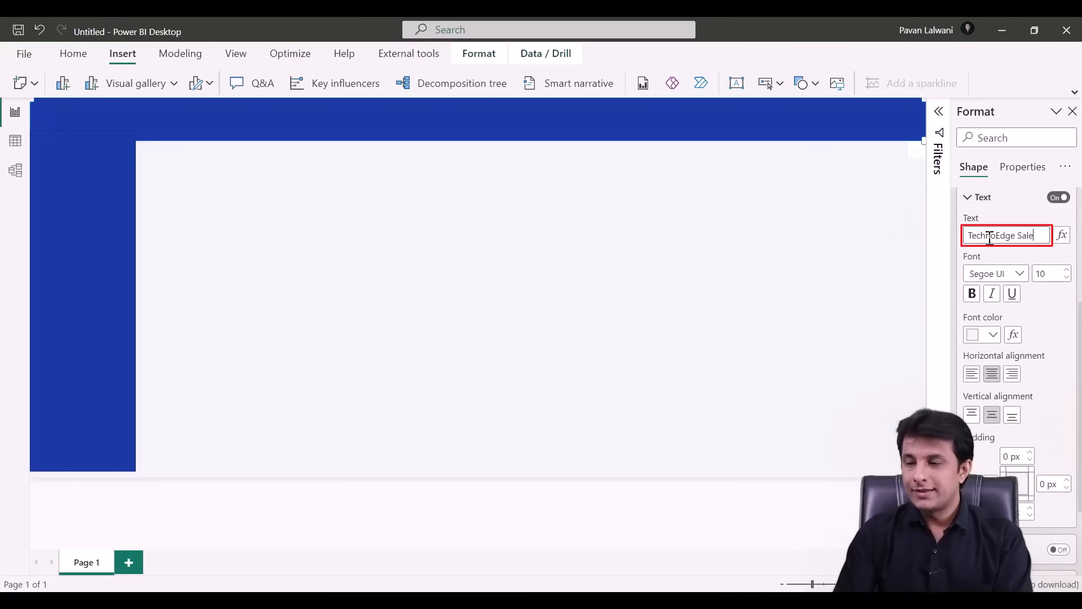
type("s Analysis")
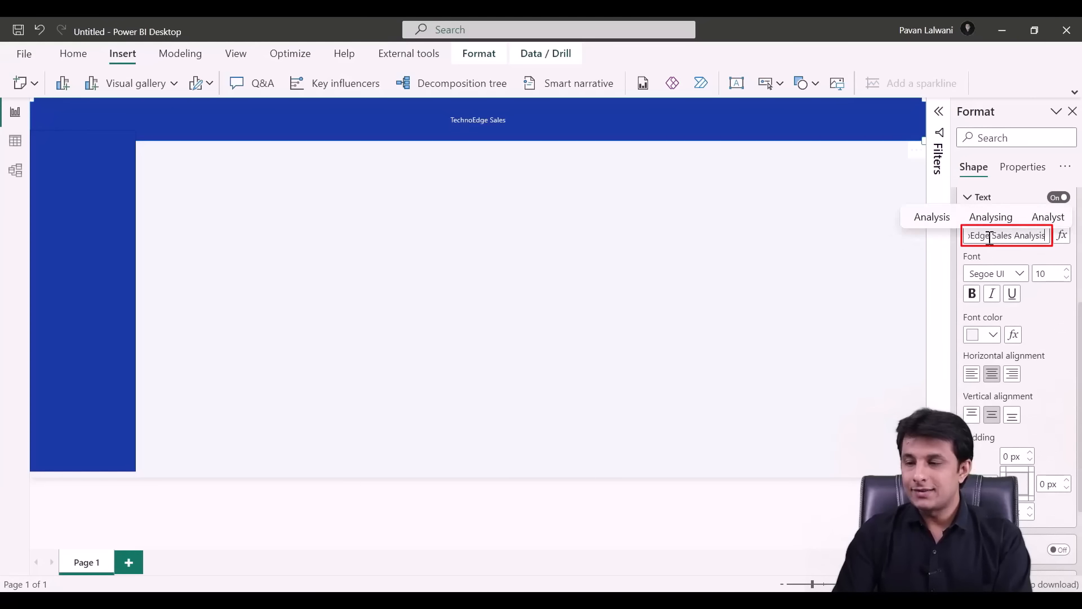
type(" Report")
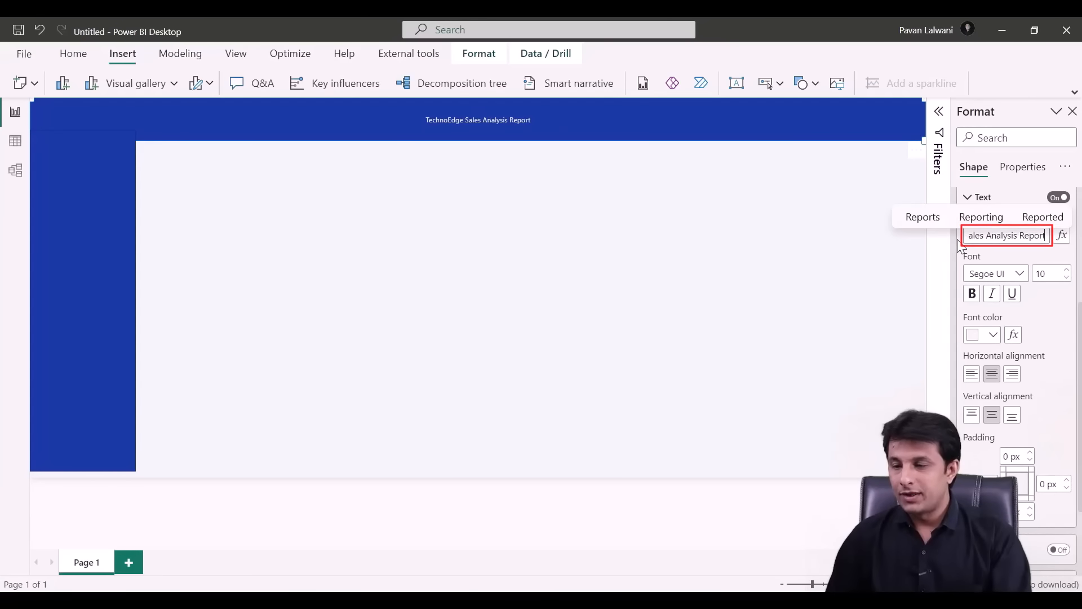
- Make the header title bold and raise its font size to 30
left_click_drag(959, 242, 826, 256)
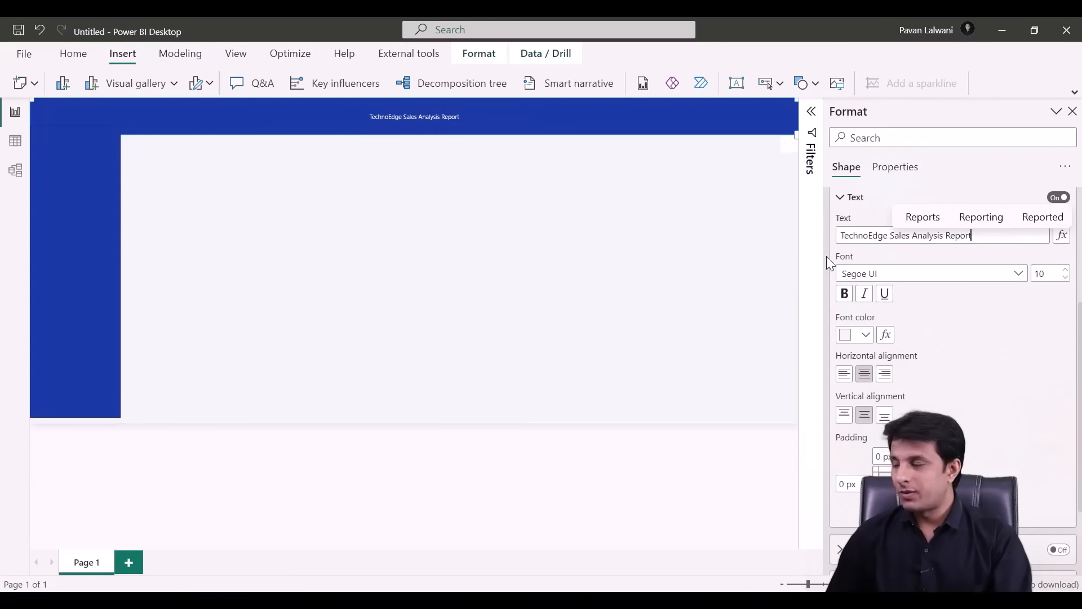
left_click(844, 293)
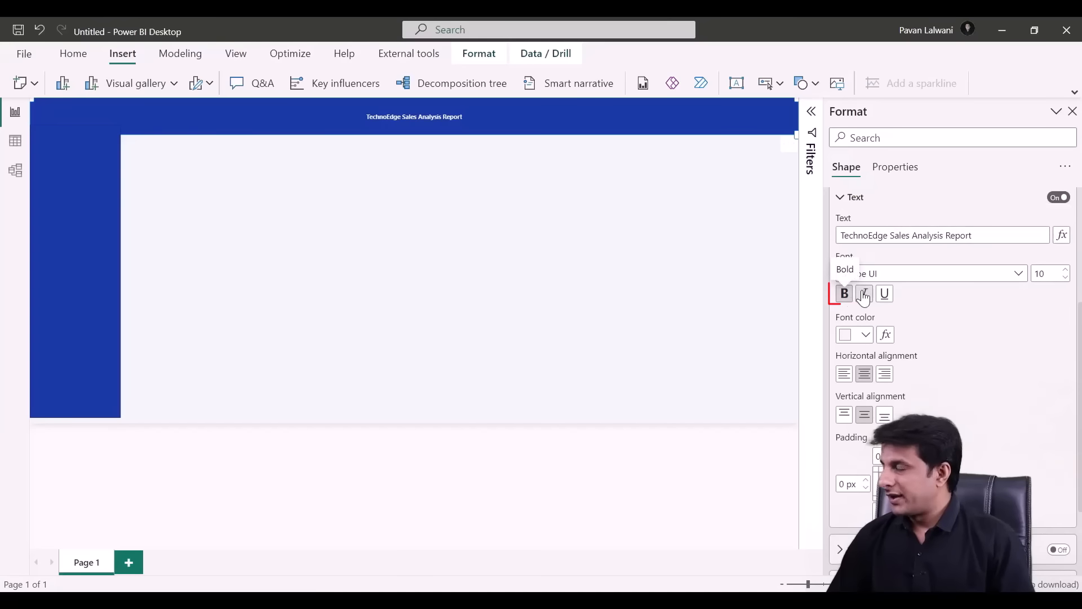
left_click(1066, 270)
left_click(1066, 270)
left_click(1066, 269)
left_click(1066, 270)
left_click(1066, 270)
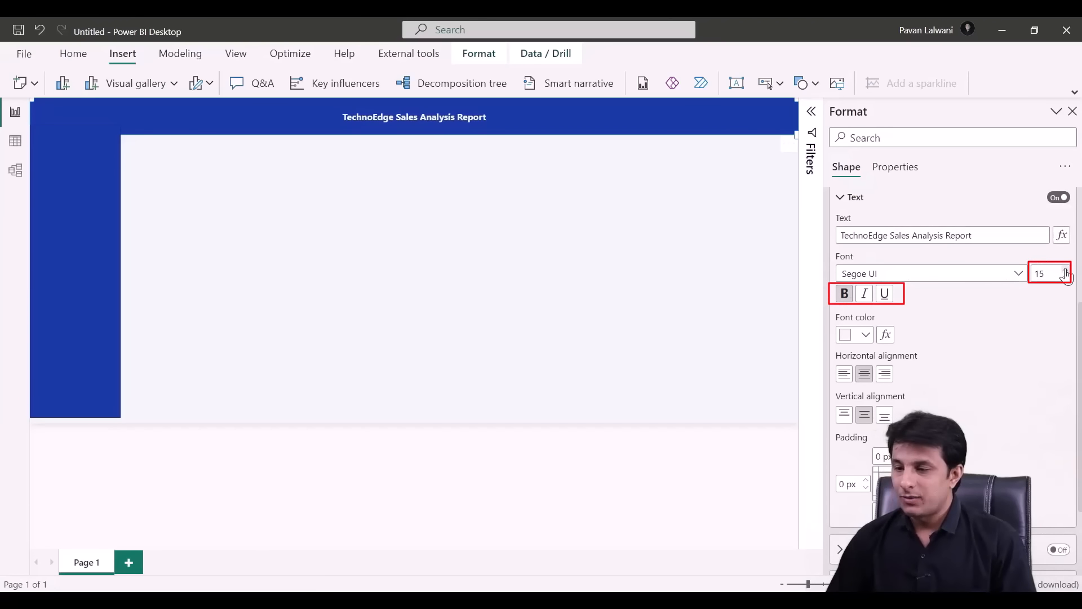
left_click(1066, 269)
left_click(1066, 269)
left_click(1066, 269)
left_click(1066, 270)
left_click(1066, 269)
left_click(1066, 270)
left_click(1066, 269)
left_click(1066, 270)
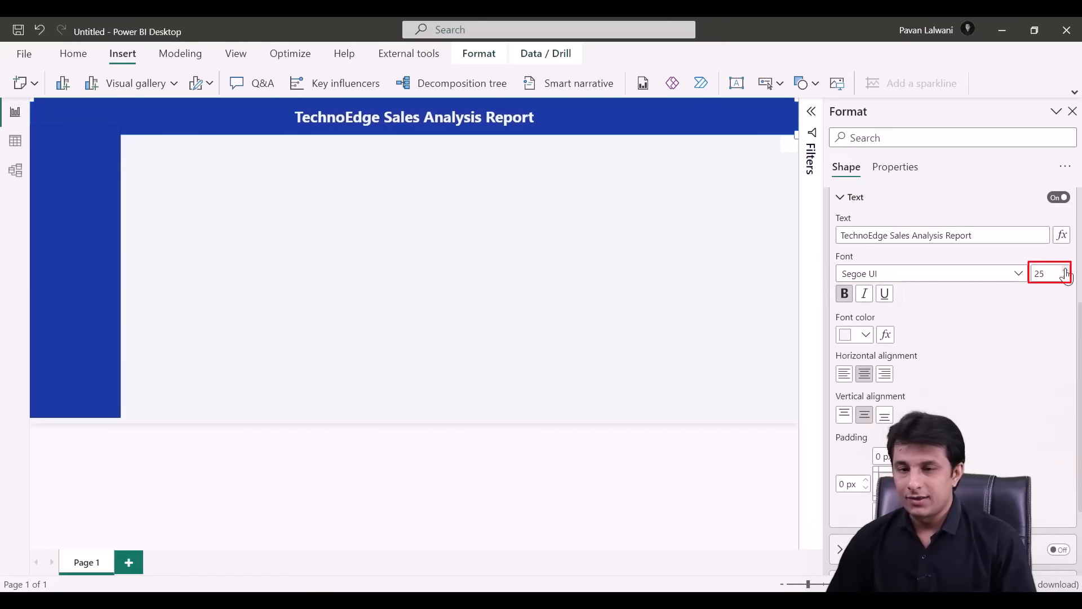
left_click(1066, 269)
left_click(1067, 270)
left_click(1066, 270)
left_click(1066, 270)
left_click(1066, 269)
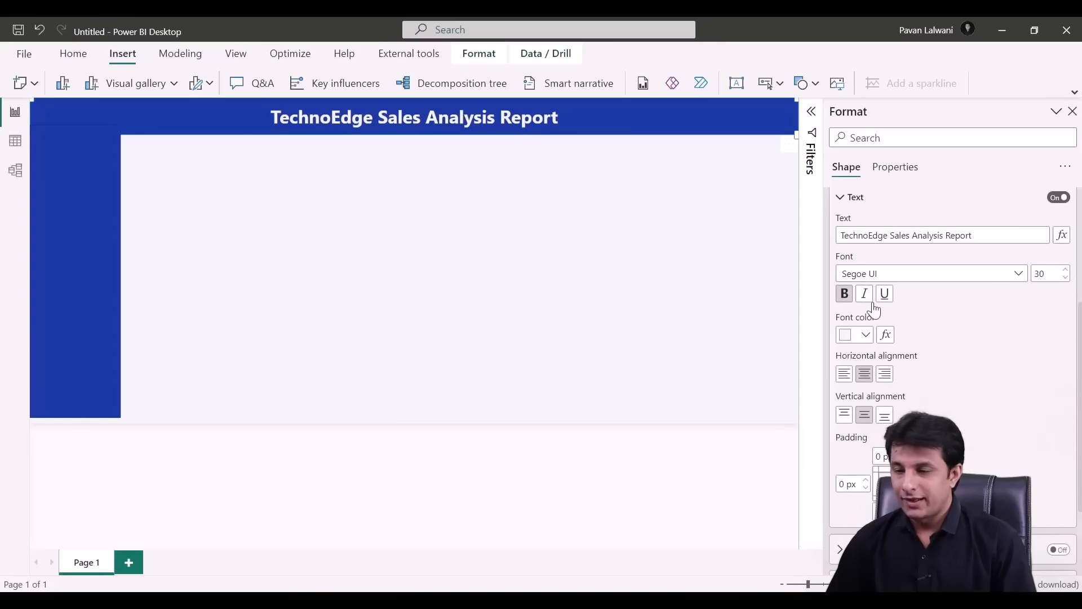
left_click(622, 270)
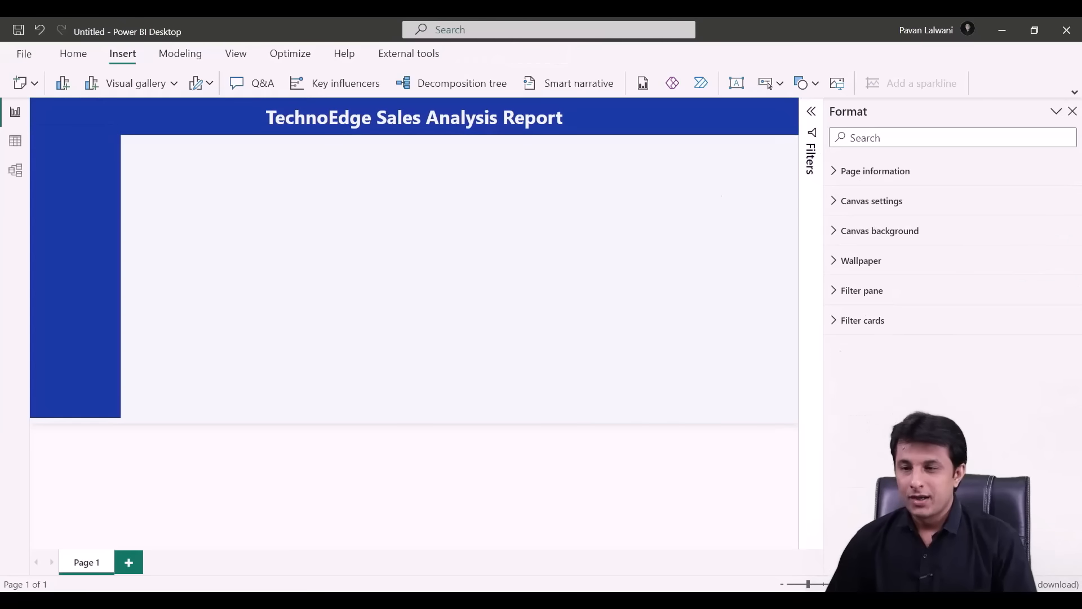
- Insert a card visual and shrink it into the upper-left area of the page
left_click(1071, 113)
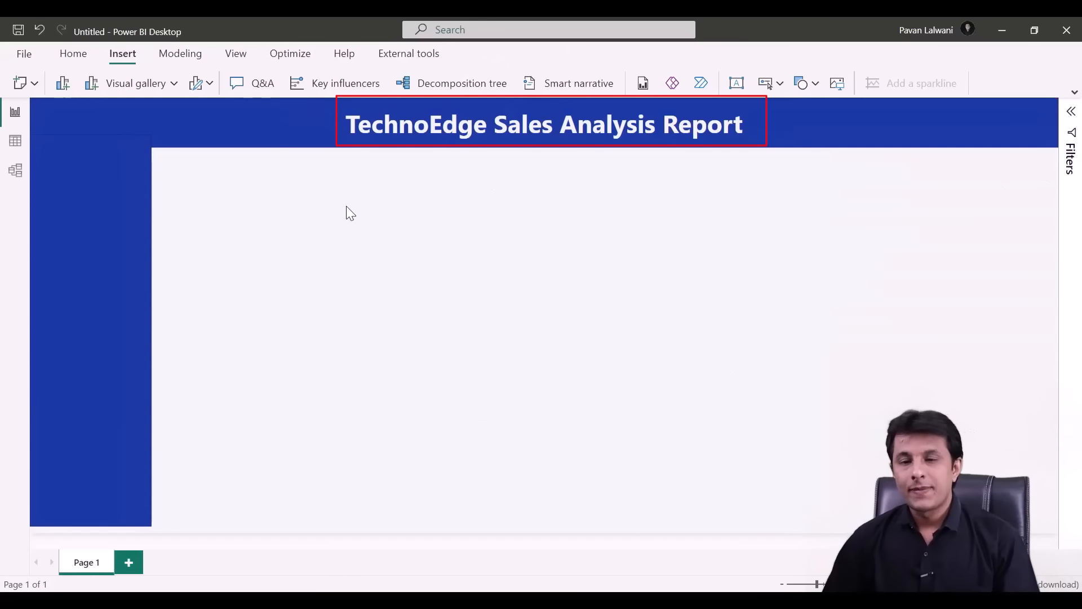
left_click(135, 162)
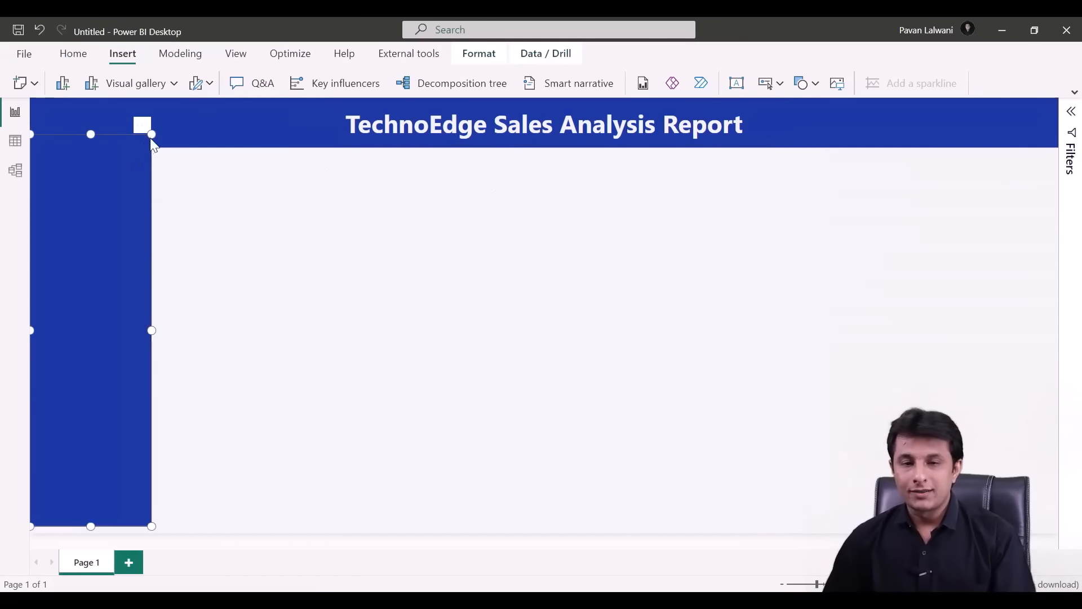
left_click(151, 146)
left_click(311, 231)
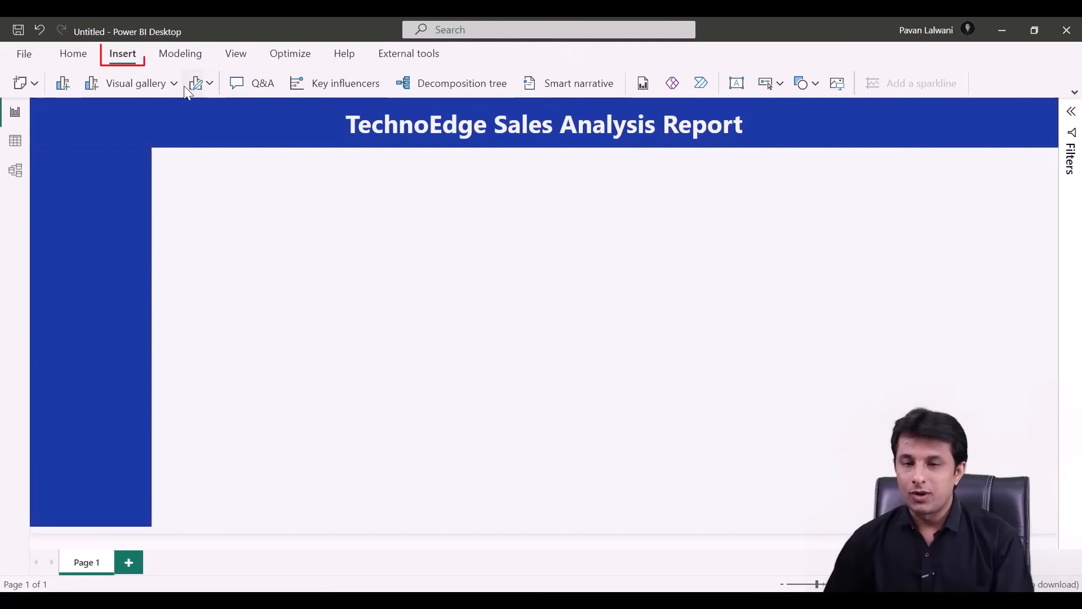
left_click(167, 84)
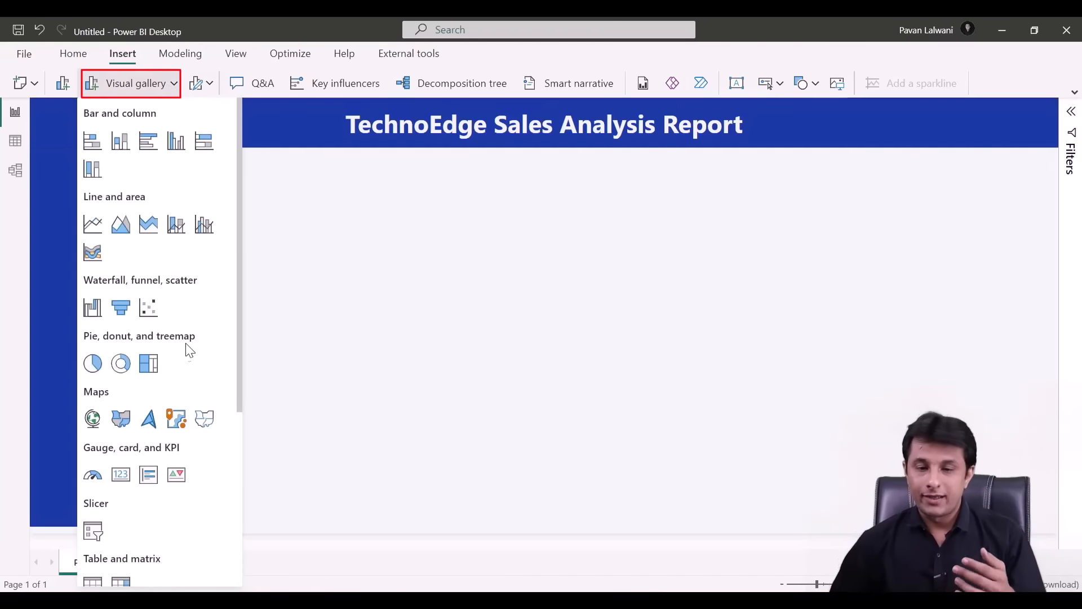
scroll(134, 337, "down", 5)
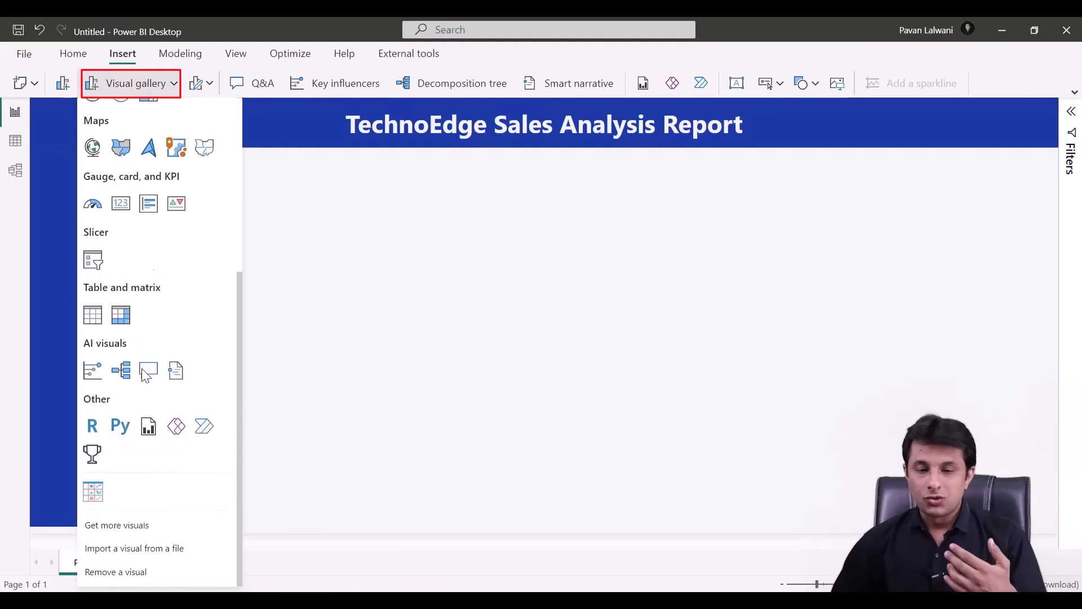
left_click(120, 204)
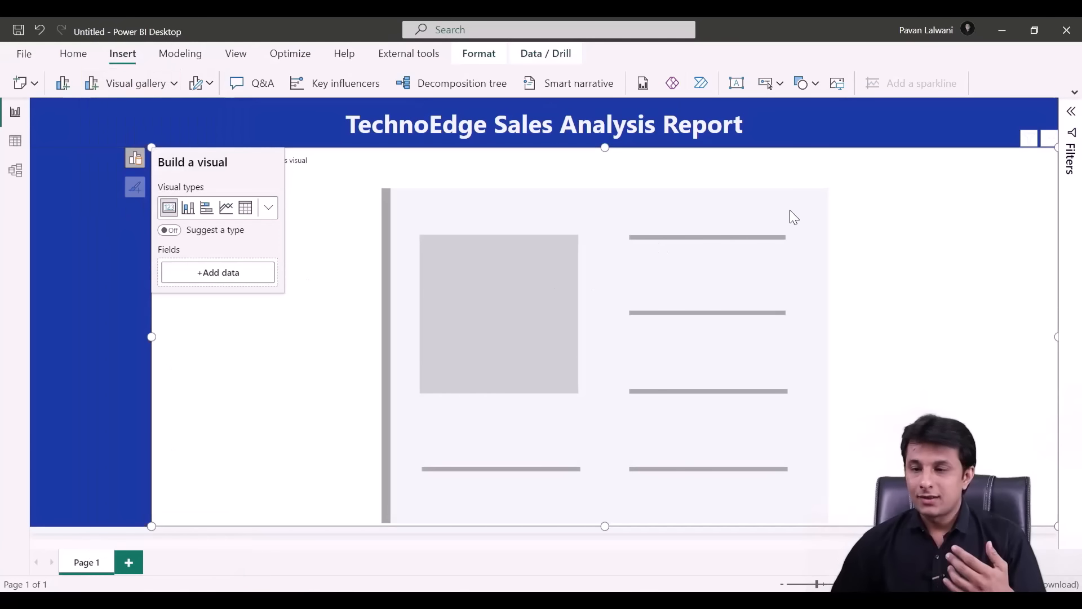
left_click(1064, 155)
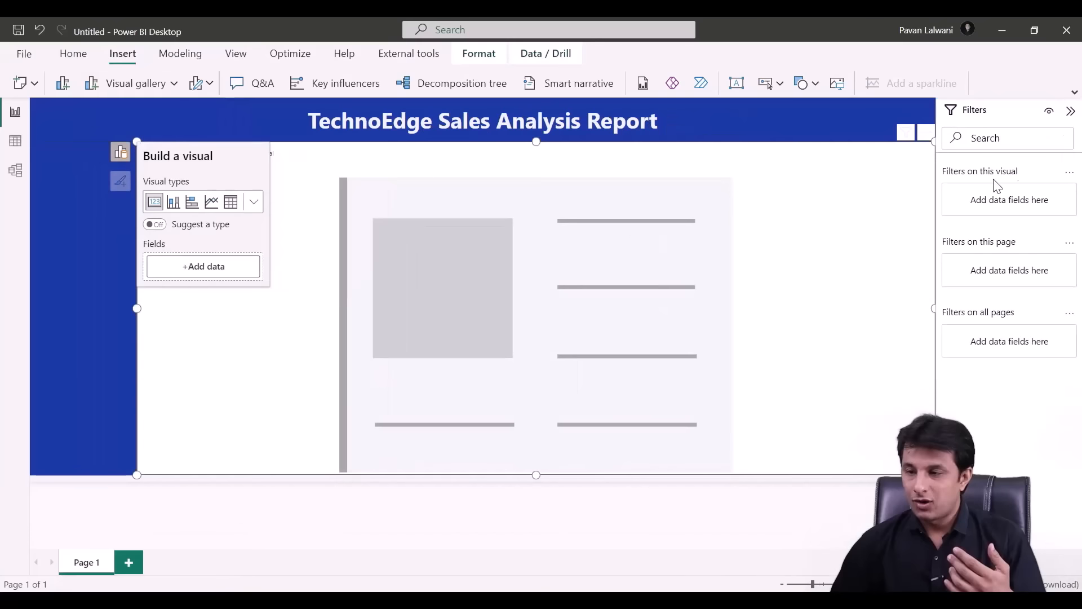
left_click_drag(927, 147, 721, 262)
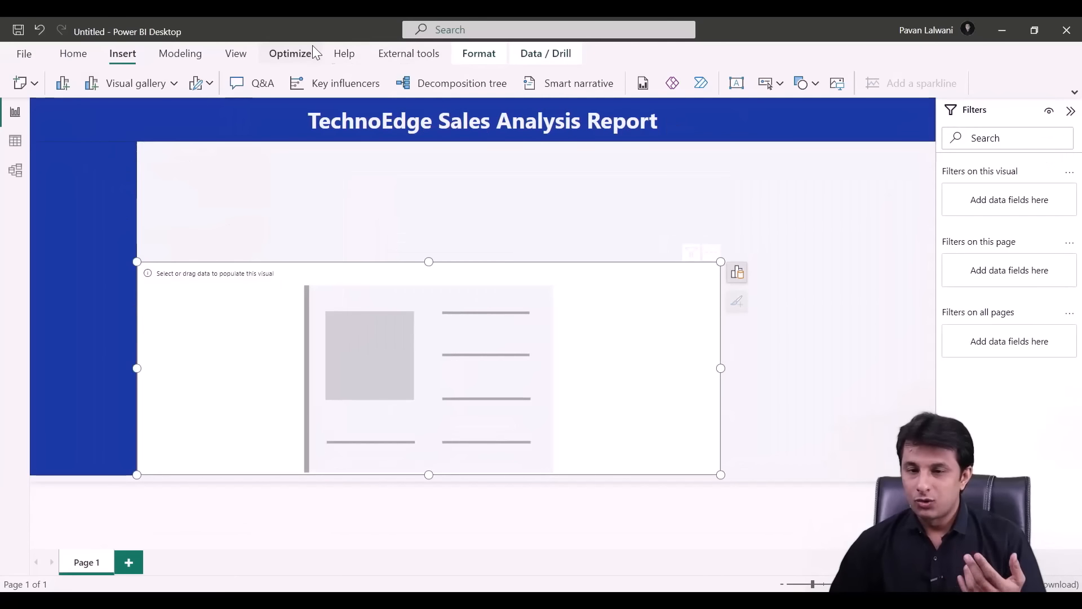
left_click(252, 53)
left_click(466, 83)
left_click_drag(833, 288, 290, 455)
left_click_drag(237, 485, 283, 213)
- Show Sum of Sales in the card and centre it at the top of the blue sidebar
left_click(353, 197)
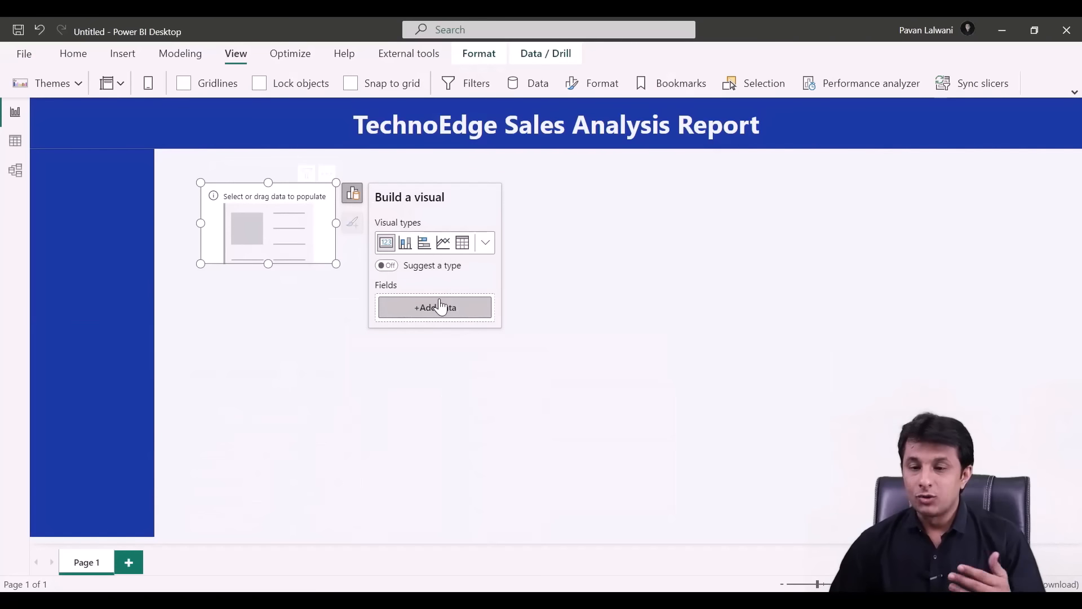
left_click(441, 307)
scroll(592, 396, "down", 3)
left_click(568, 376)
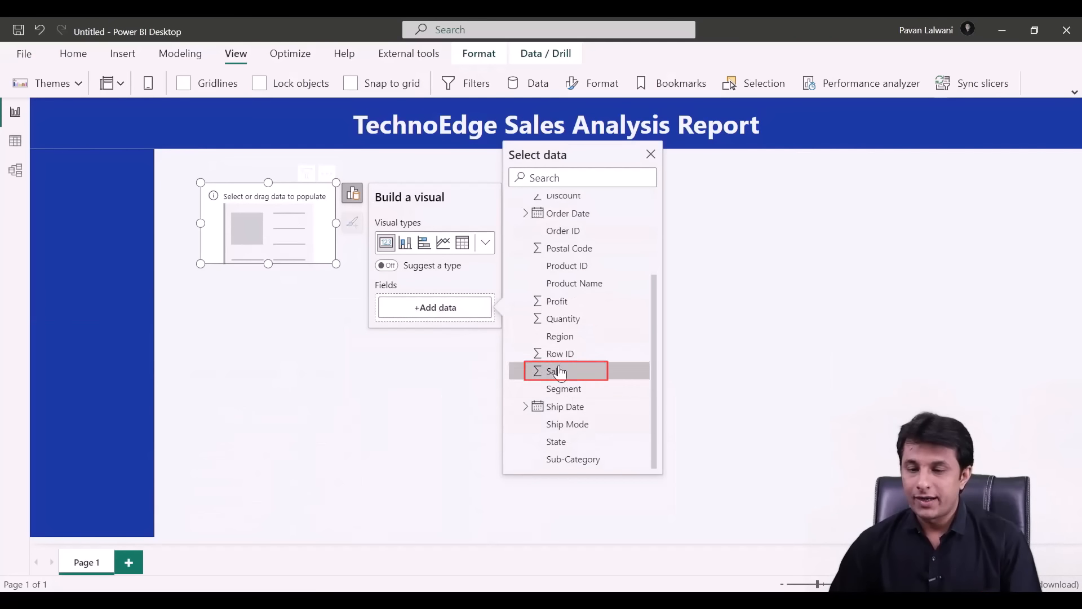
left_click_drag(291, 227, 155, 217)
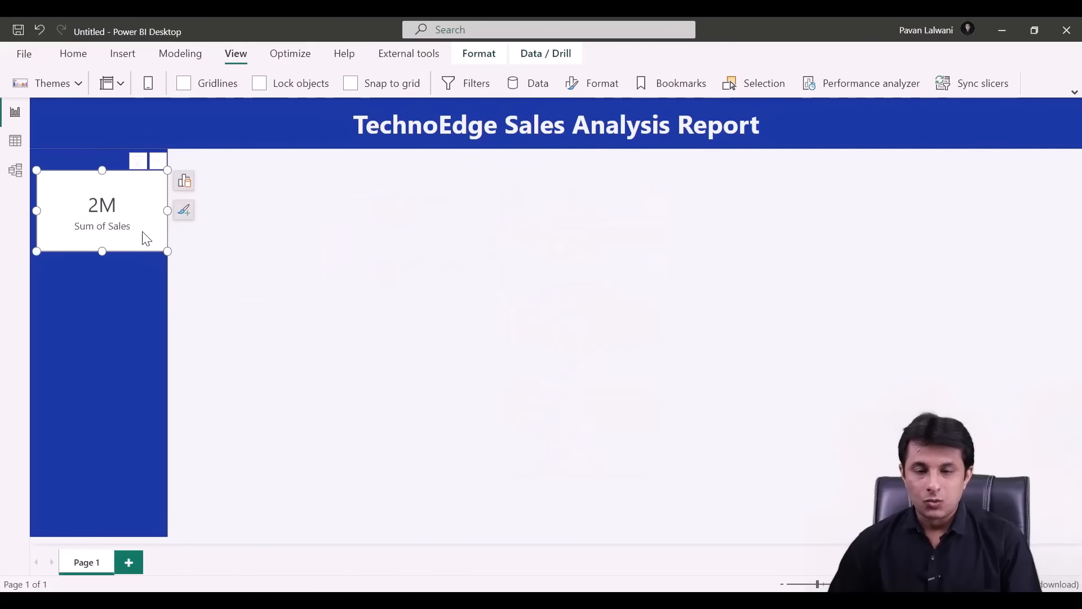
left_click_drag(142, 231, 138, 234)
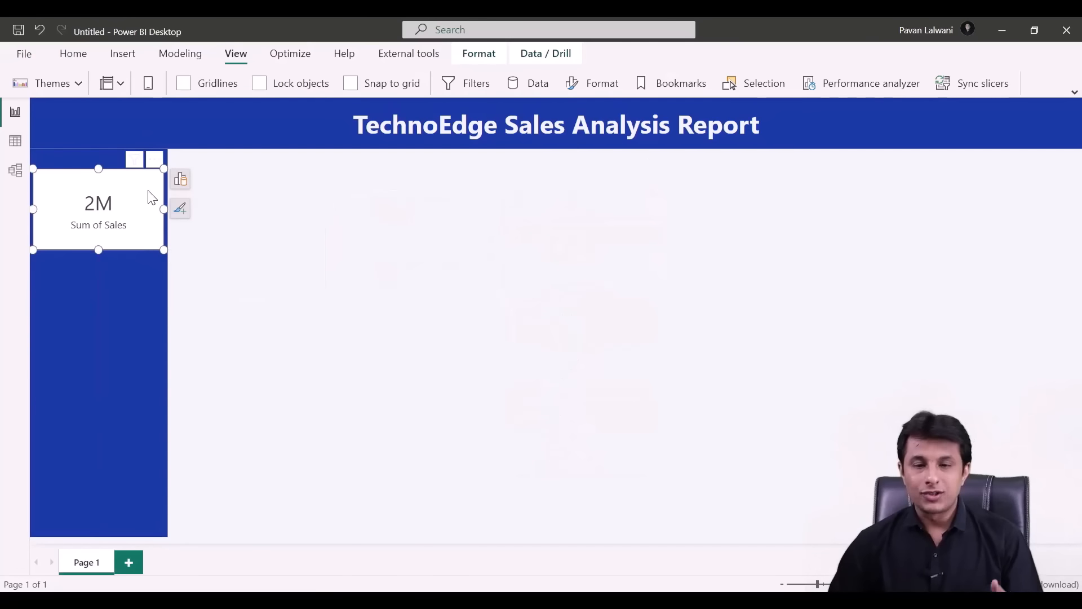
- Turn off the card's white background
left_click(180, 210)
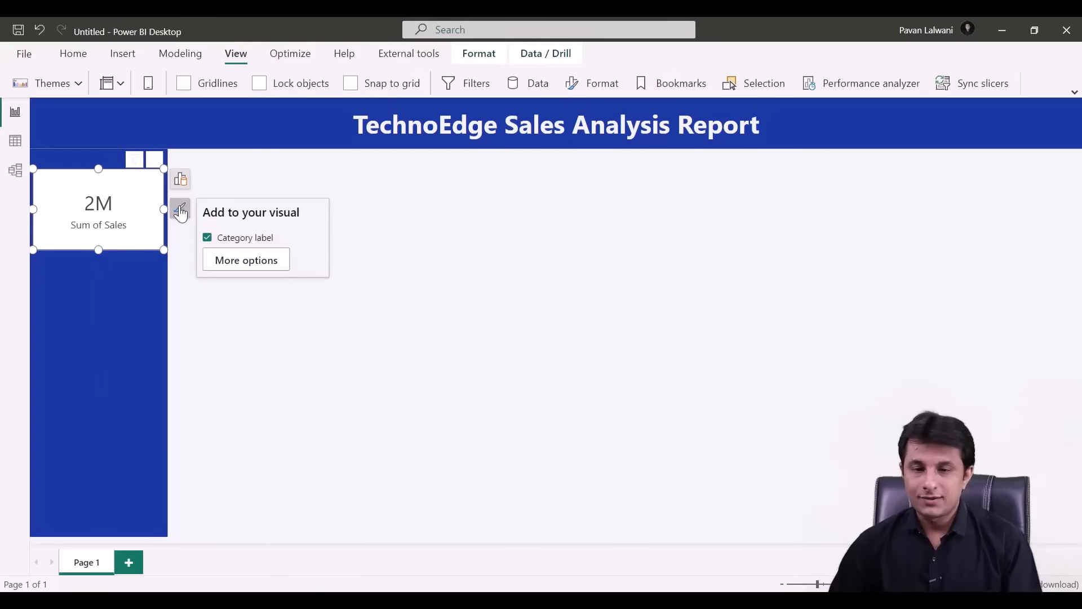
left_click(241, 261)
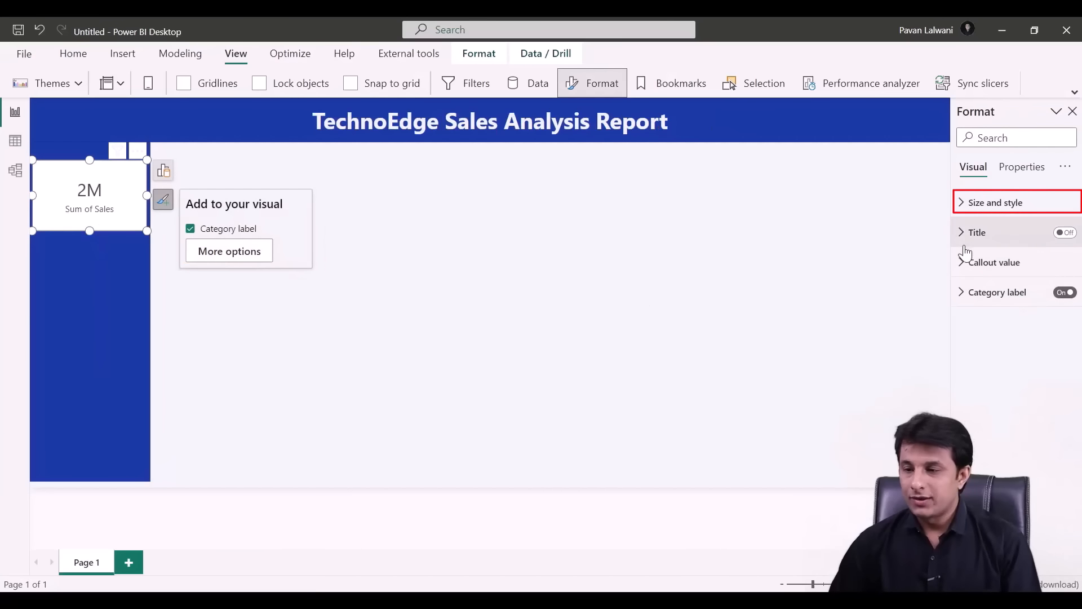
left_click(967, 208)
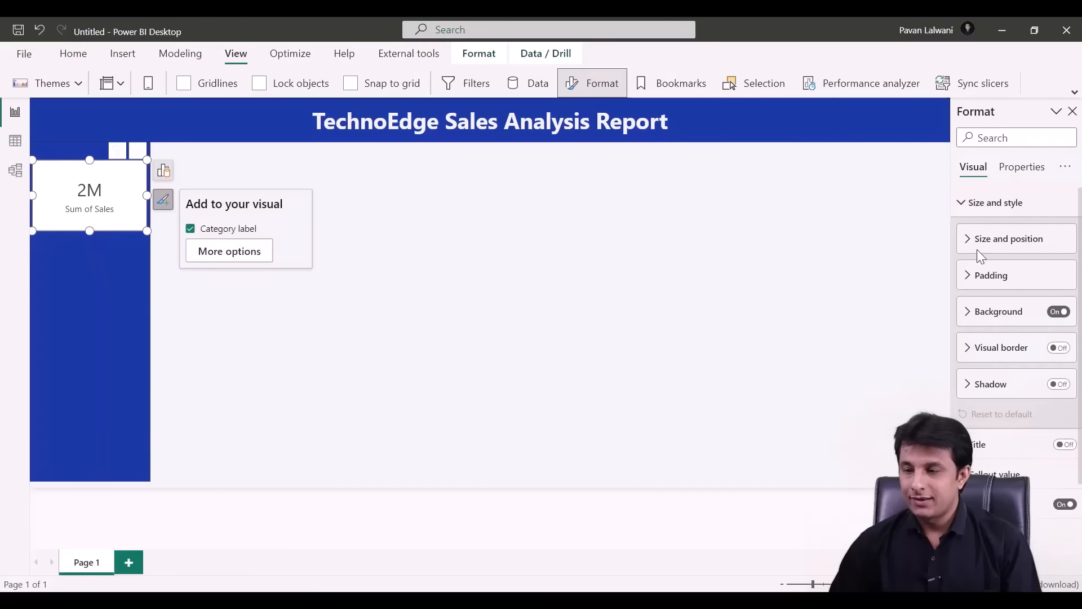
left_click(1058, 312)
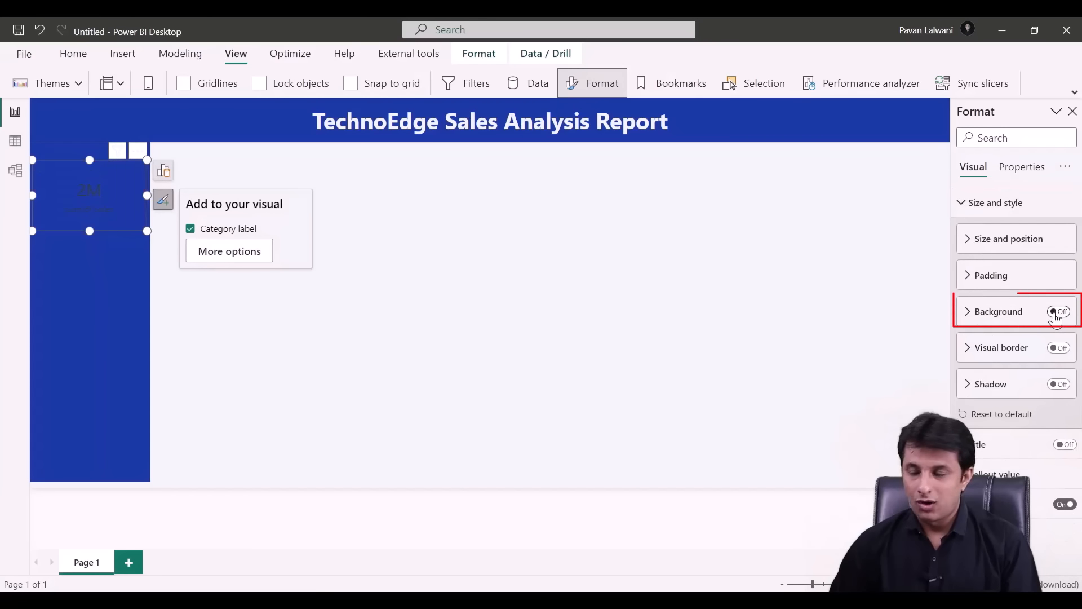
left_click(962, 207)
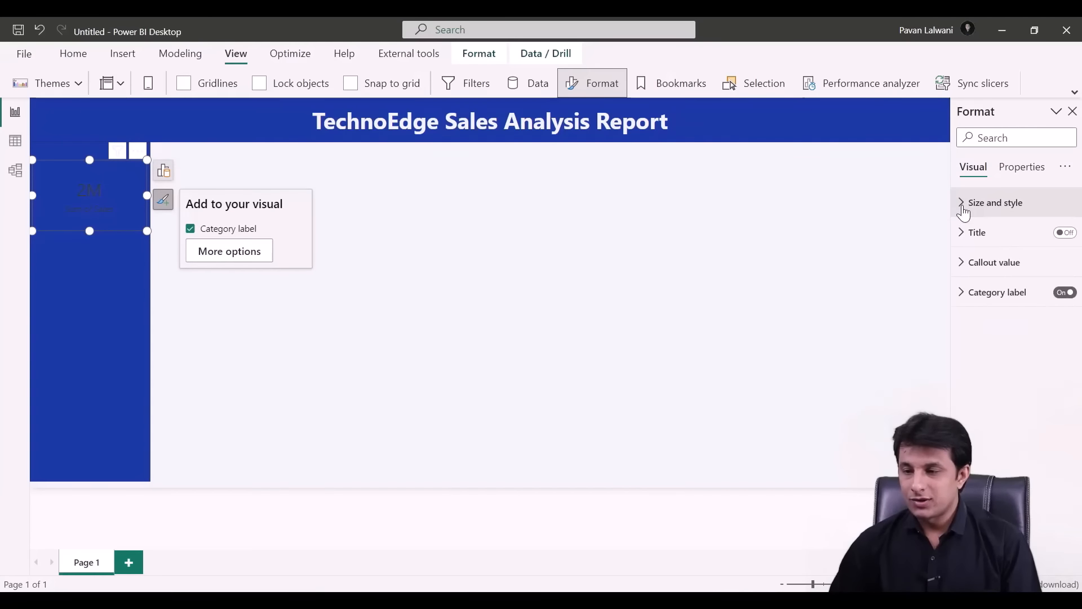
- Make the 2M callout value white and the Sum of Sales label white and bold
left_click(964, 262)
left_click(994, 375)
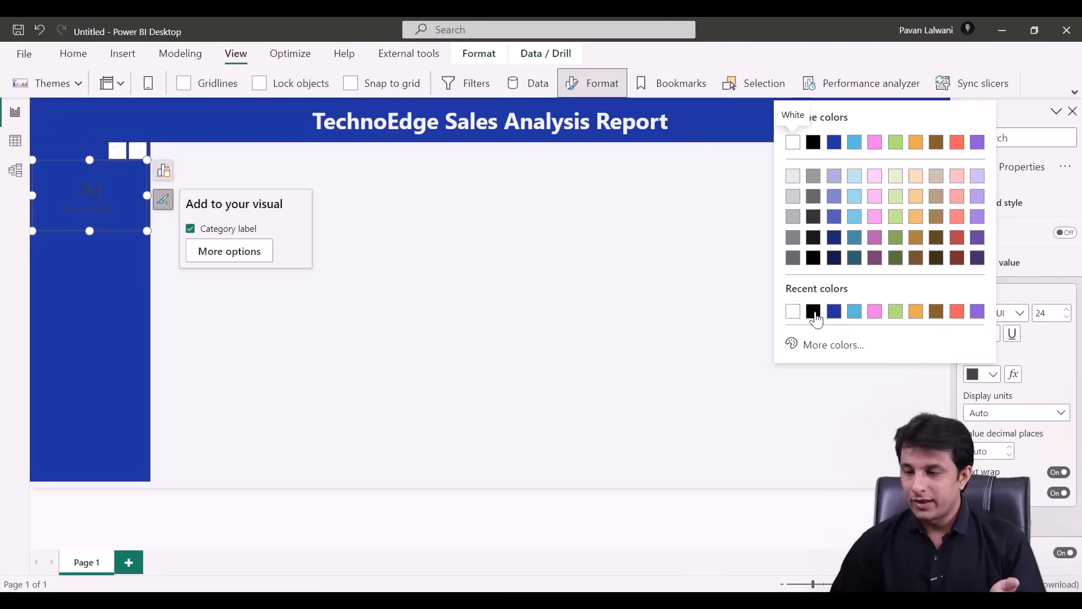
left_click(793, 312)
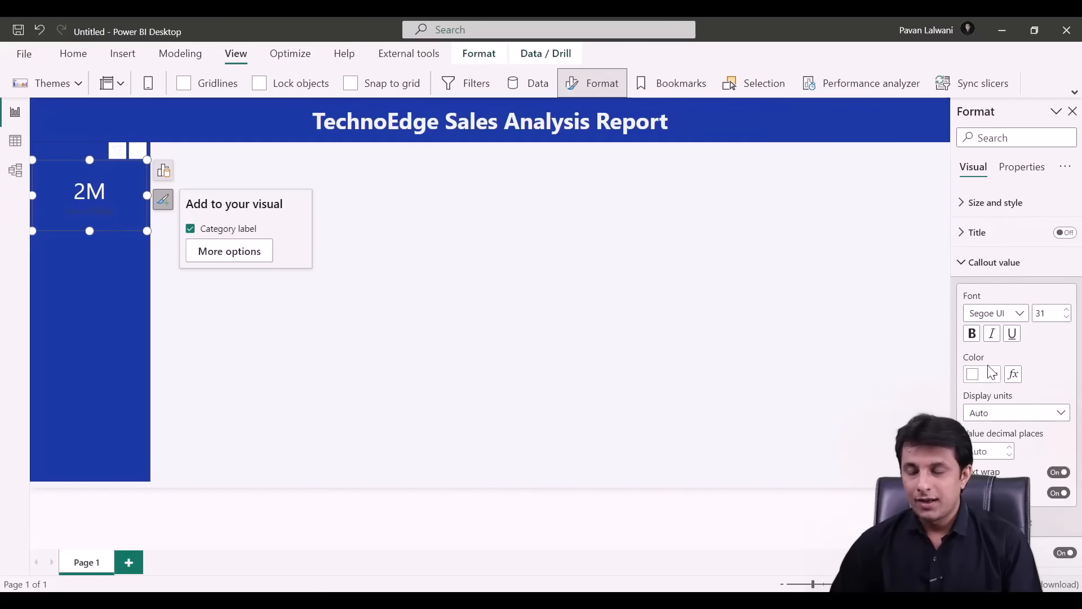
left_click(961, 264)
left_click(963, 292)
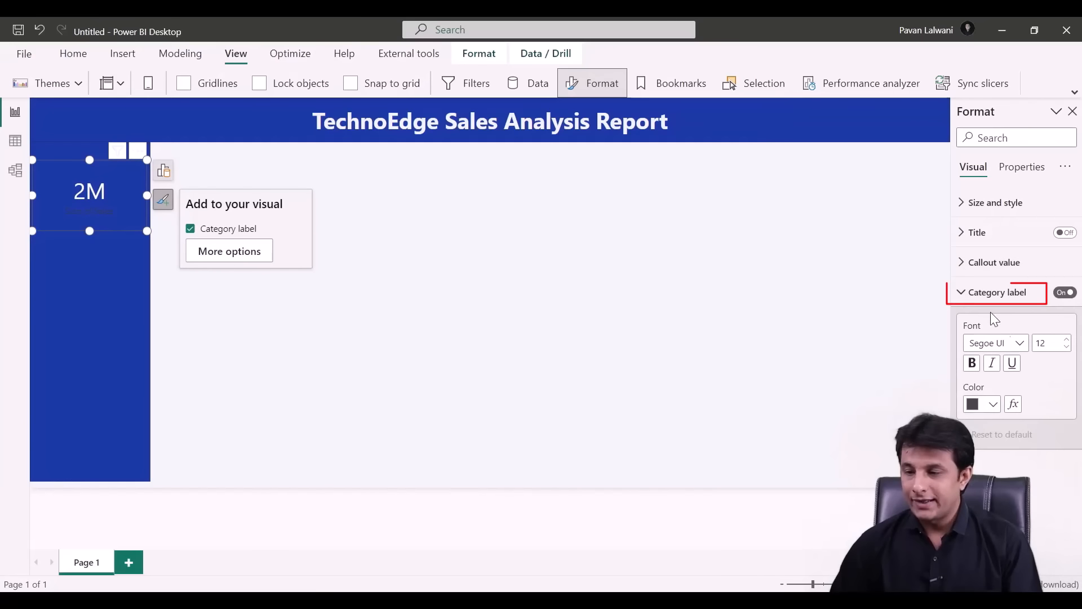
left_click(989, 402)
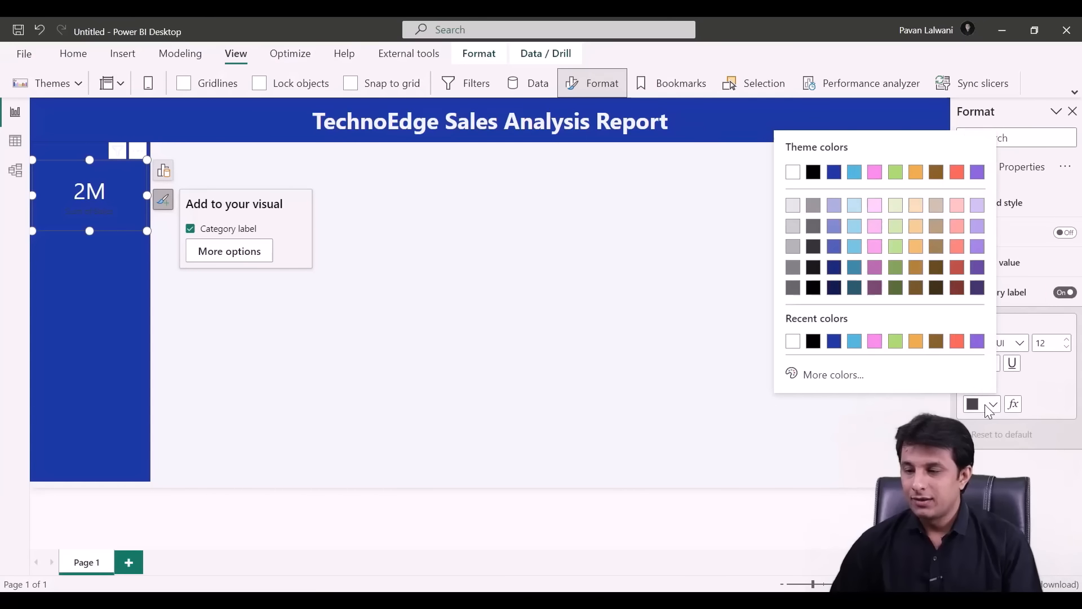
left_click(794, 341)
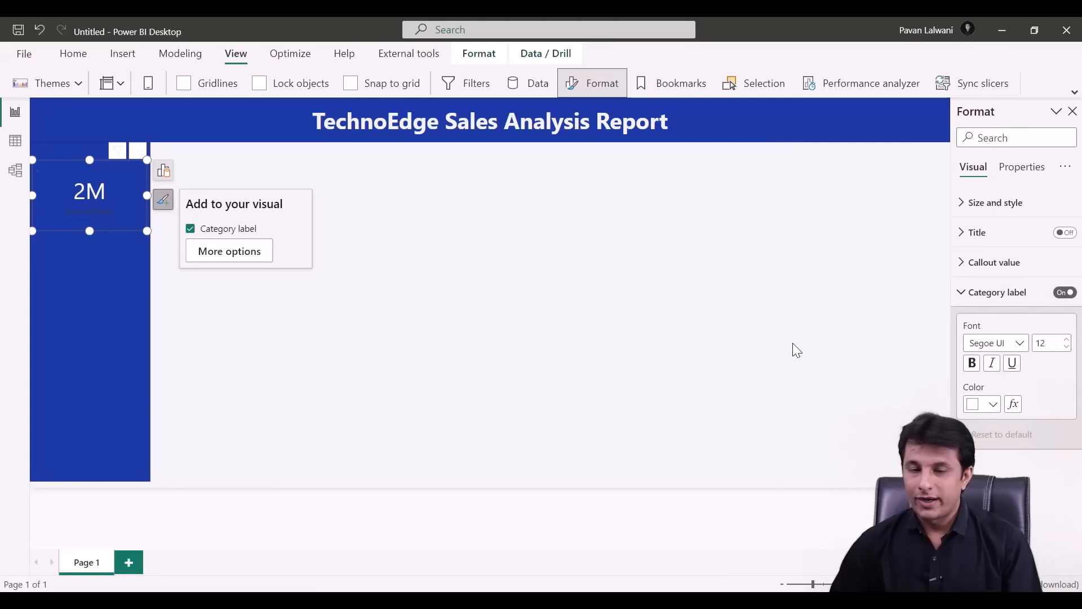
left_click(970, 359)
- Raise the 2M callout font size to 38, then expand the card's Title settings
left_click(961, 264)
left_click(1066, 310)
left_click(1066, 310)
left_click(1066, 309)
left_click(1066, 309)
left_click(1066, 309)
left_click(1066, 310)
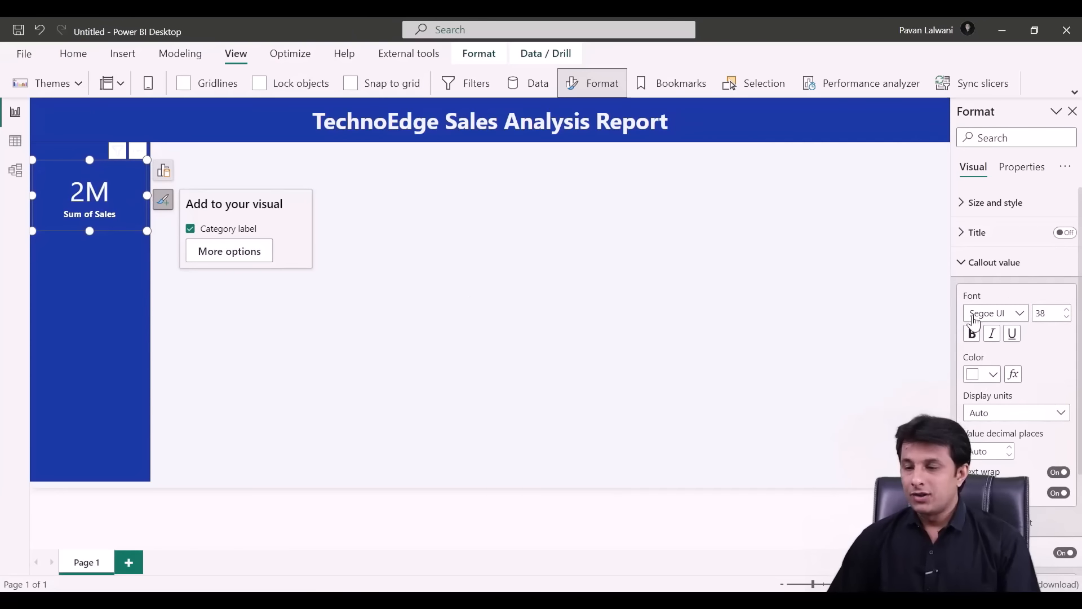
left_click(968, 264)
left_click(967, 241)
left_click(967, 242)
left_click(967, 241)
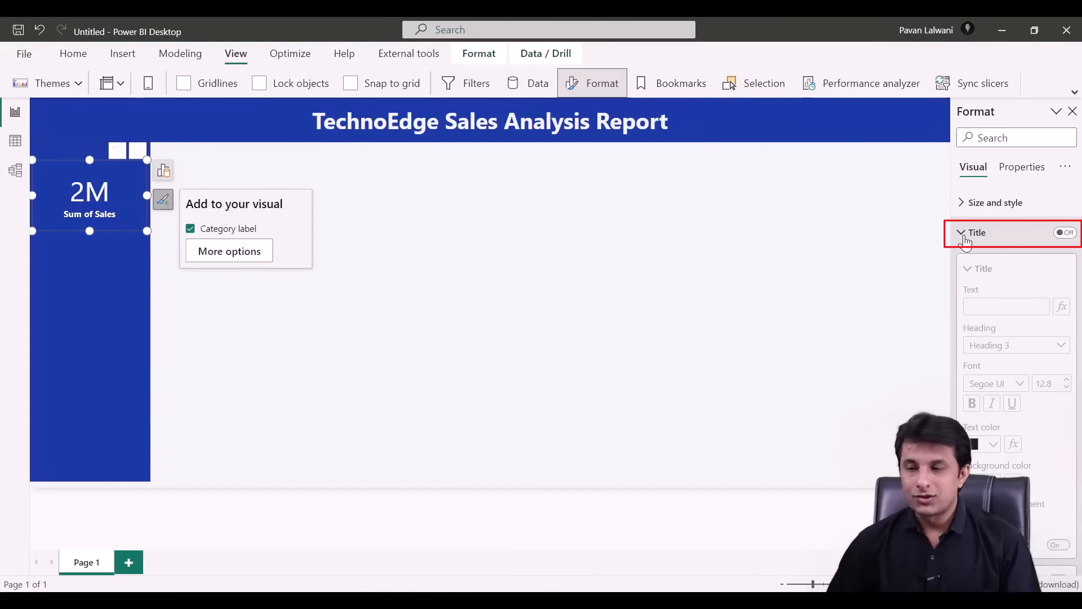
- Title the card 'Total Sales' in white at size 22 and remove the category label
left_click(1064, 234)
left_click(997, 308)
type("Total Sales")
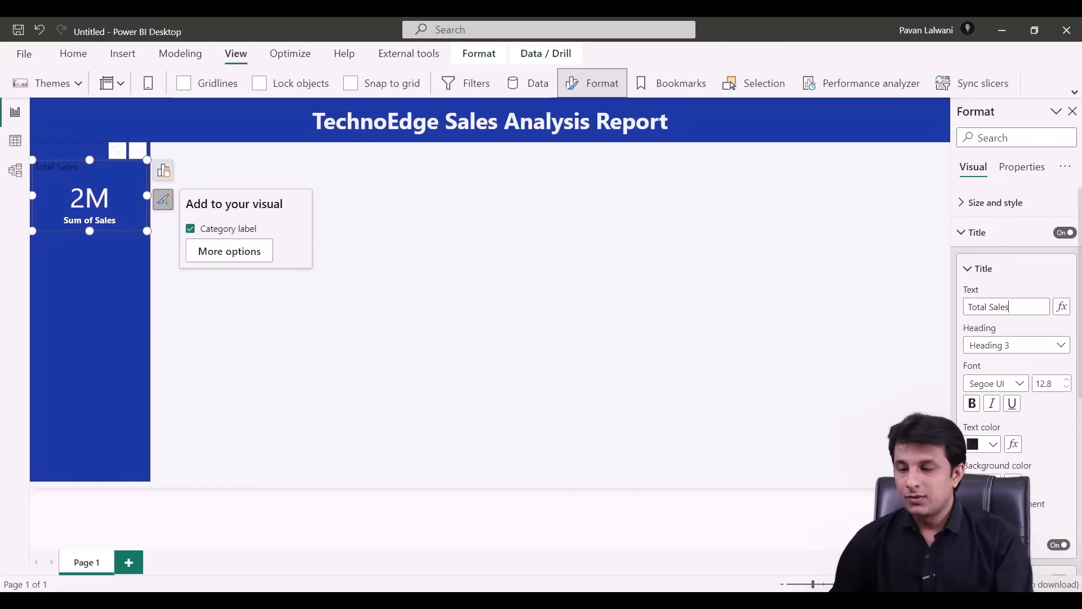
left_click(996, 445)
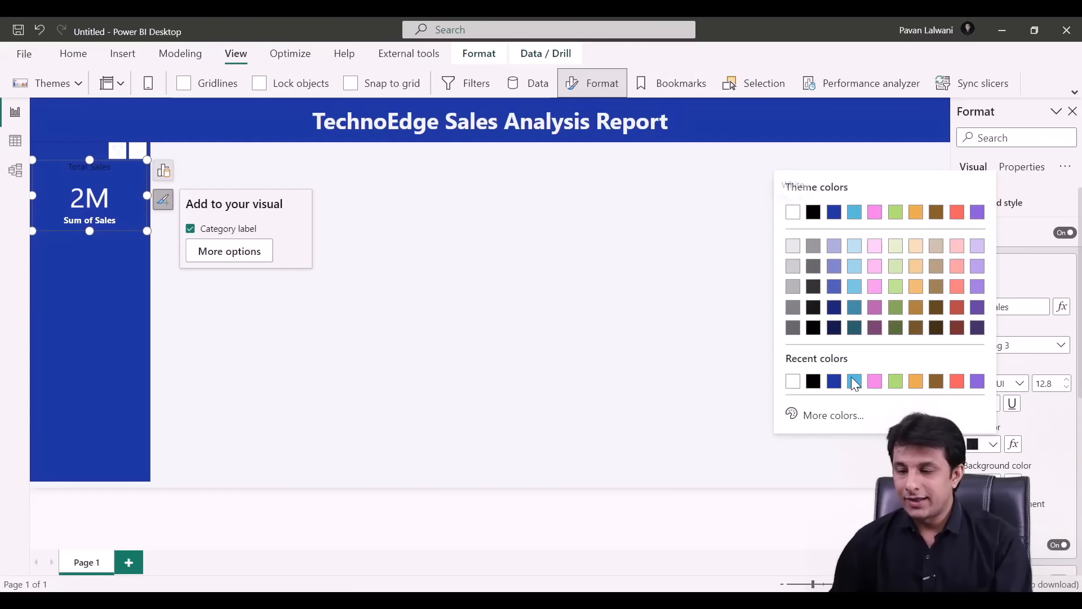
left_click(793, 383)
left_click(1067, 380)
left_click(1067, 381)
left_click(1067, 381)
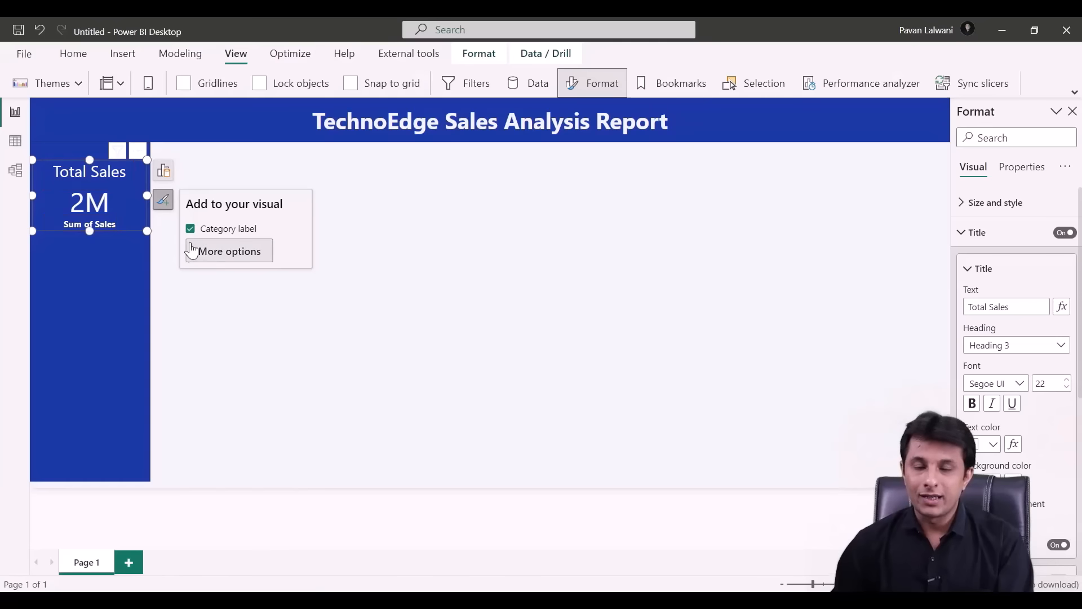
left_click(190, 228)
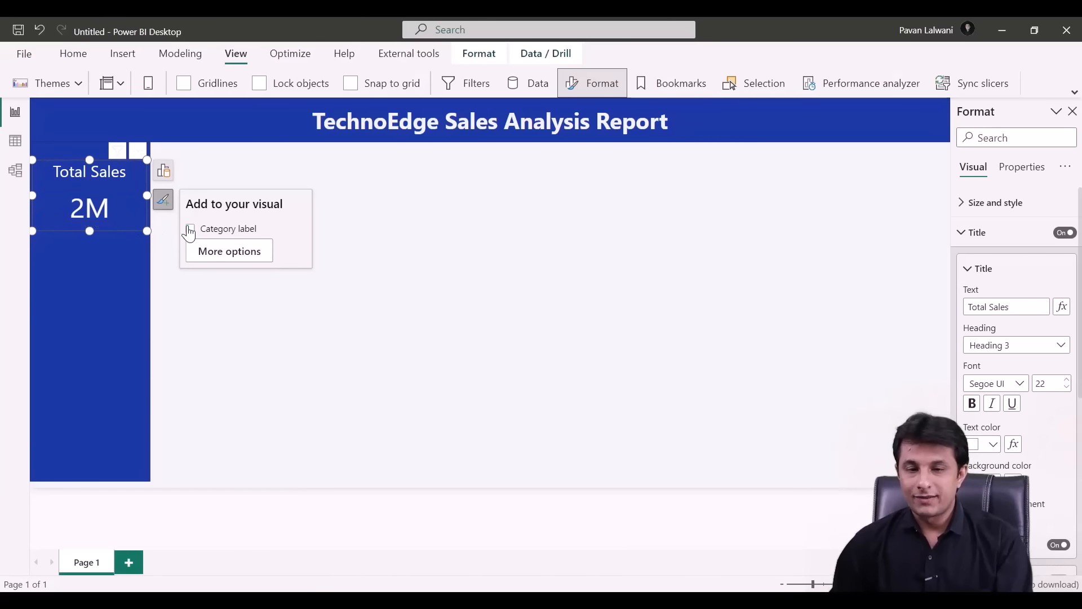
left_click(477, 316)
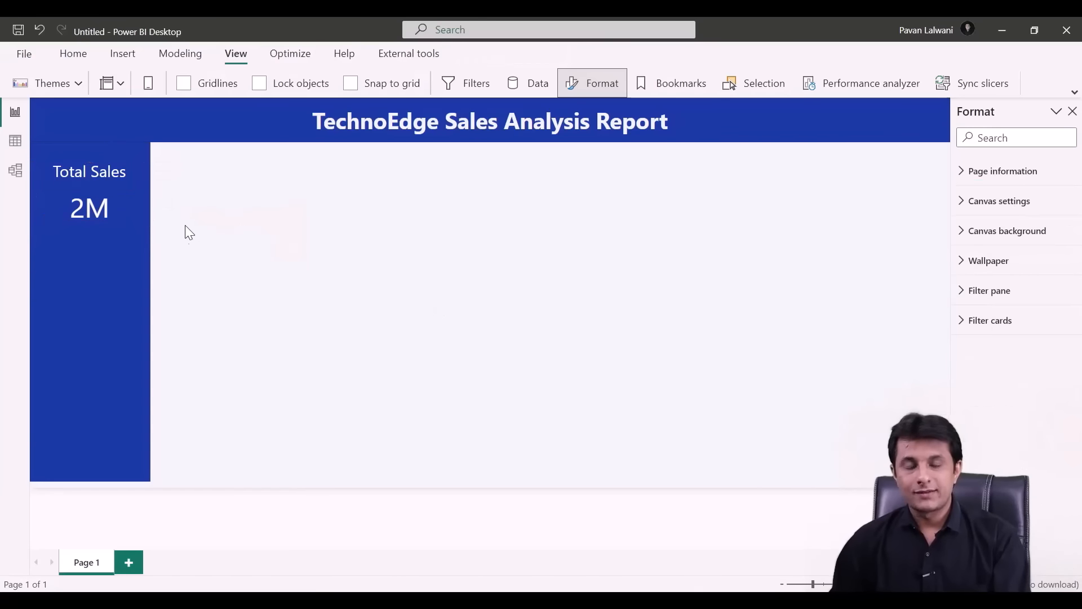
- Copy the Total Sales card and stack the duplicates beneath it on the sidebar
left_click(121, 206)
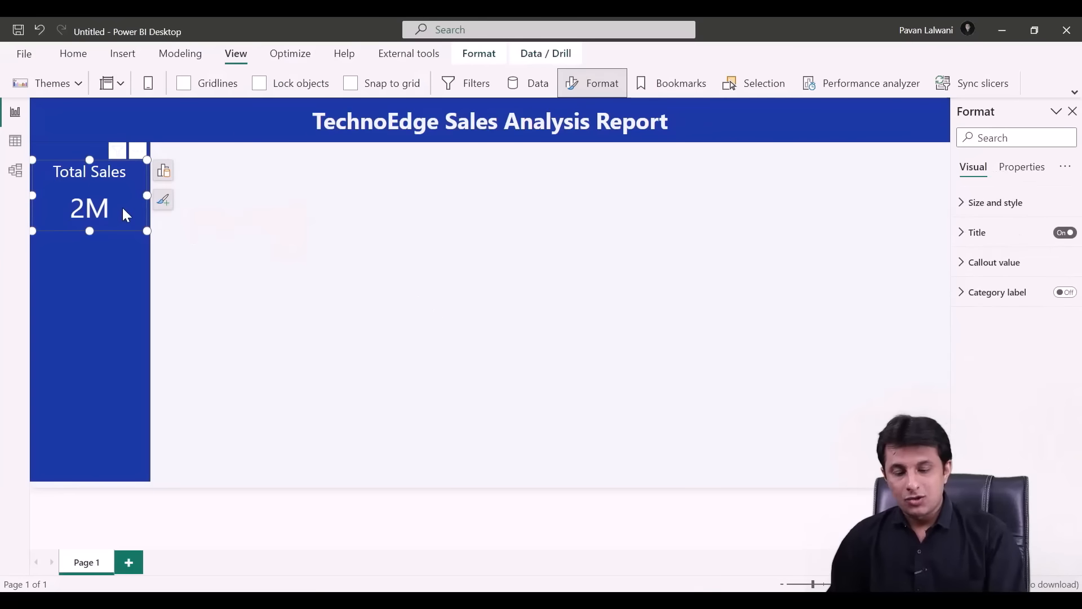
key("ctrl+c")
key("ctrl+v")
left_click_drag(119, 292, 106, 446)
key("ctrl+v")
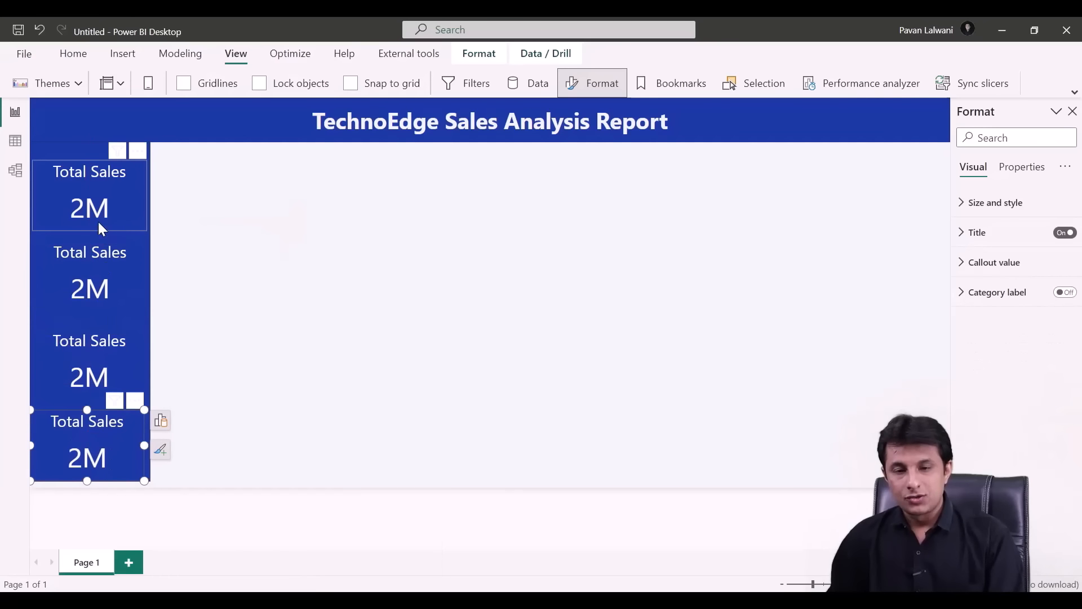
left_click_drag(97, 215, 97, 206)
left_click(101, 273)
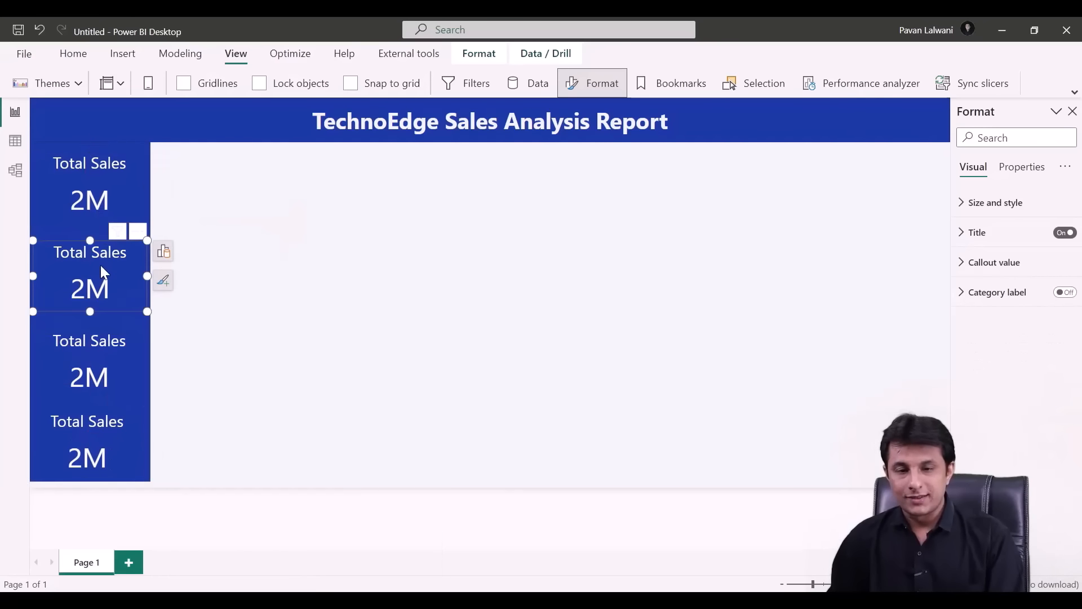
left_click_drag(104, 272, 102, 263)
- Switch the second card to Profit (225K) and the third card to Discount (669)
left_click(164, 243)
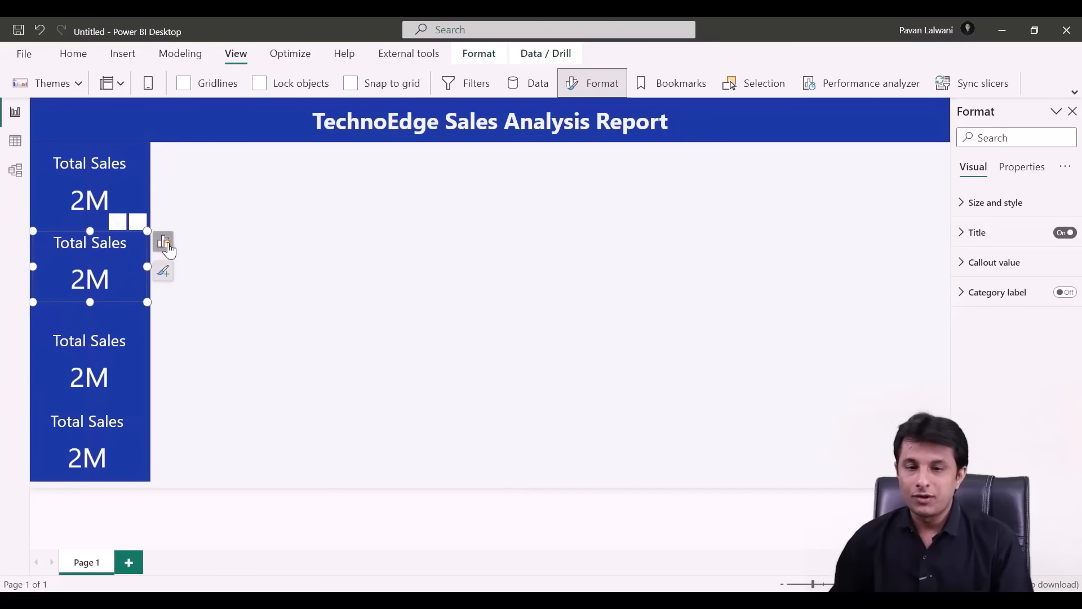
left_click(270, 356)
left_click(286, 358)
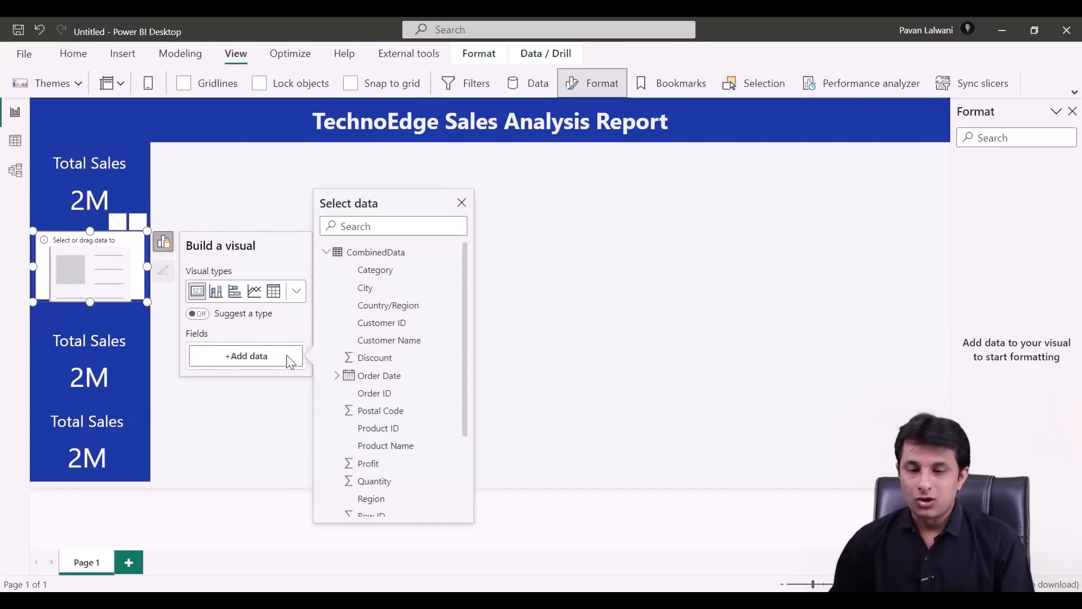
left_click(385, 469)
left_click(124, 367)
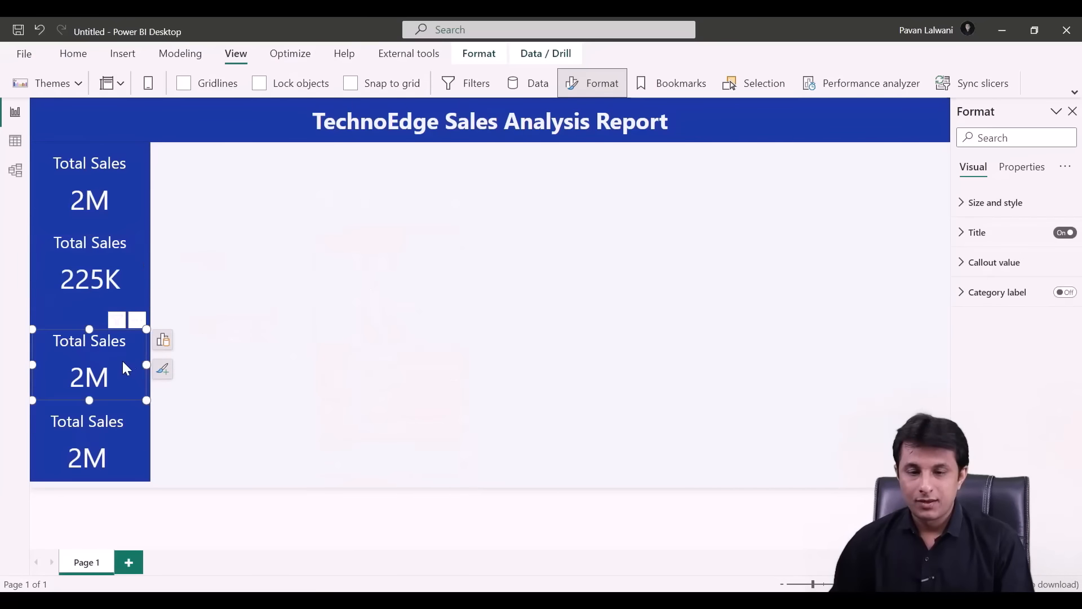
left_click(163, 340)
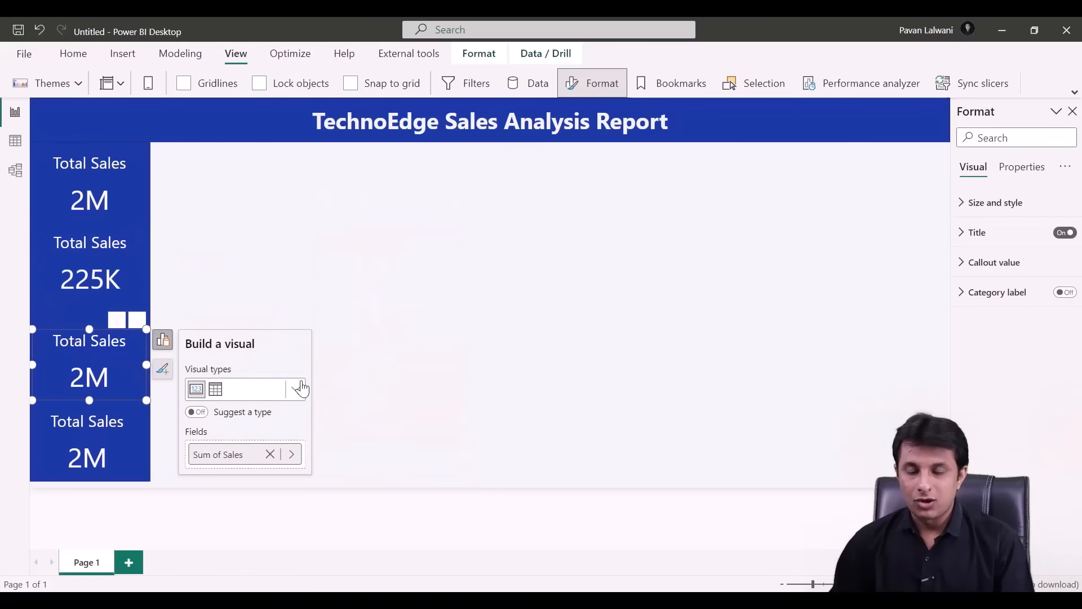
left_click(272, 455)
left_click(265, 462)
left_click(382, 308)
- Switch the bottom card from Sum of Sales to Quantity, showing 30K
left_click(135, 454)
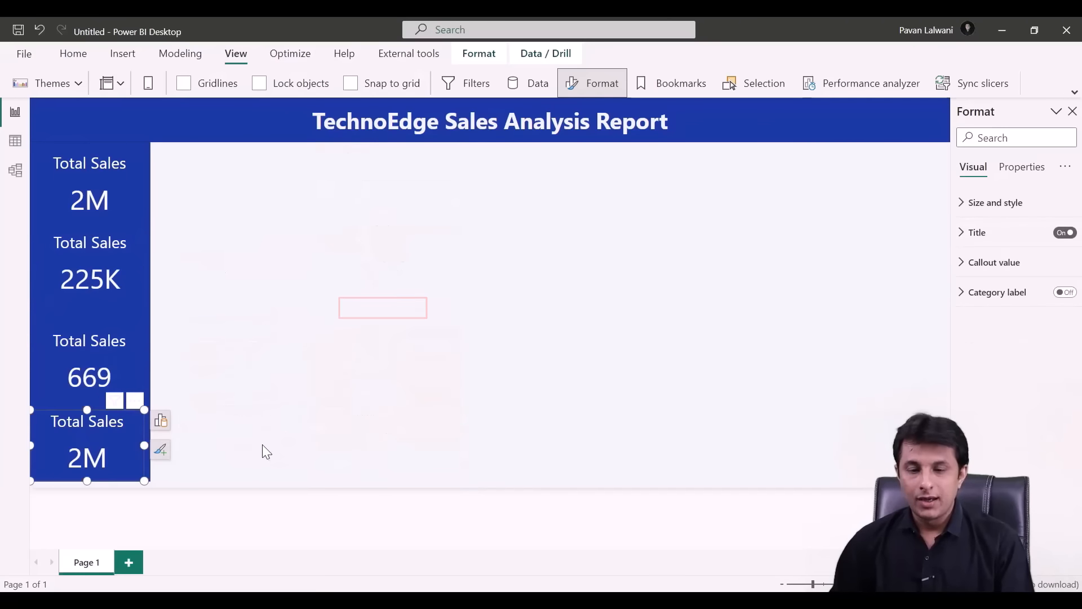
left_click(163, 428)
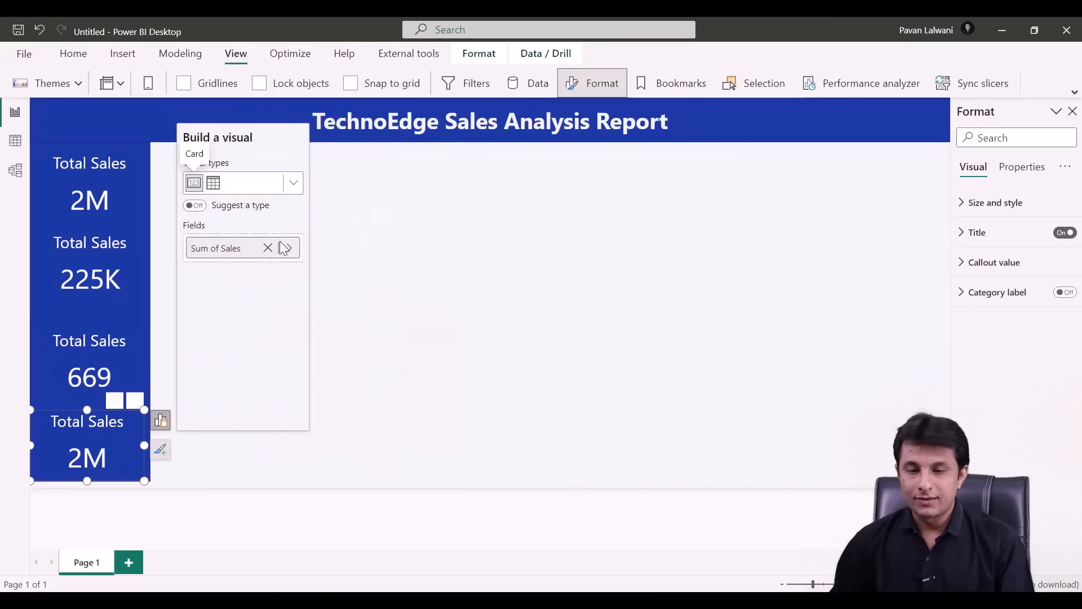
left_click(268, 247)
left_click(254, 253)
left_click(361, 377)
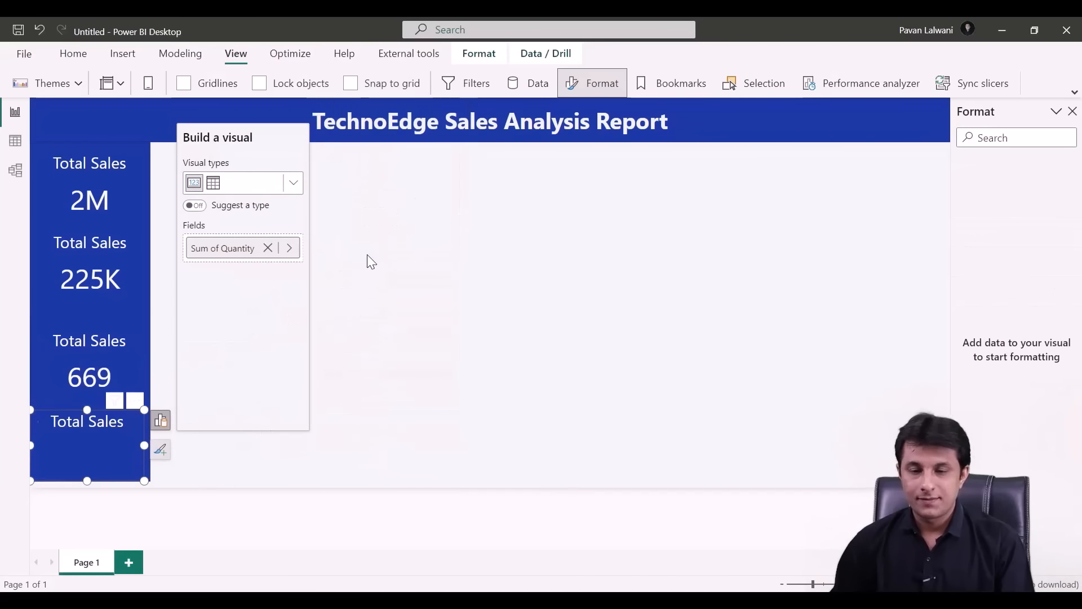
left_click(398, 279)
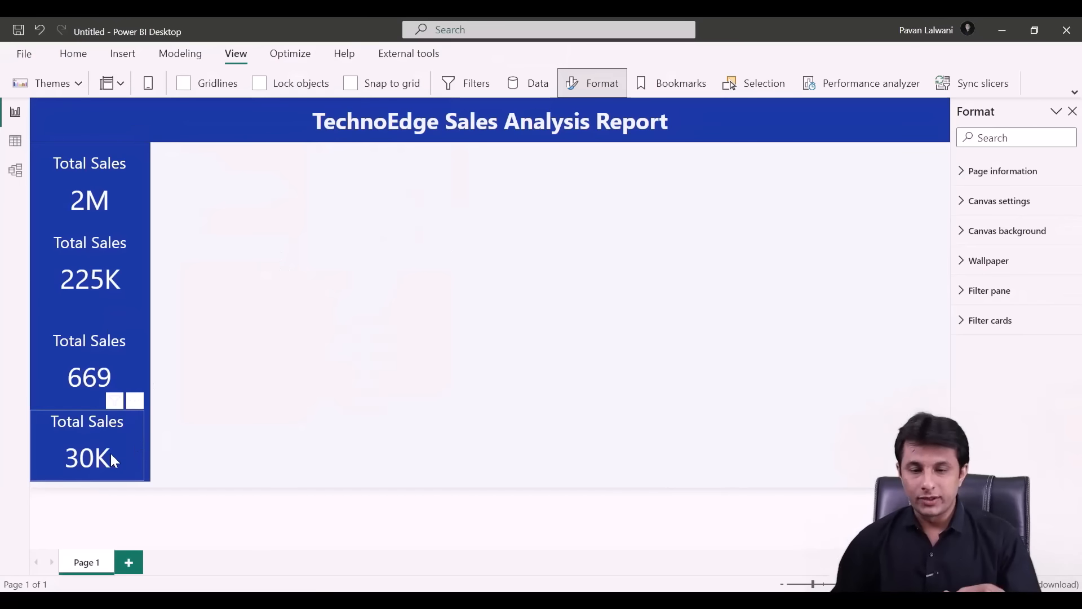
- Retitle the 225K, 669 and 30K cards Total Profit, Total Discount and Total Quantity
left_click(104, 262)
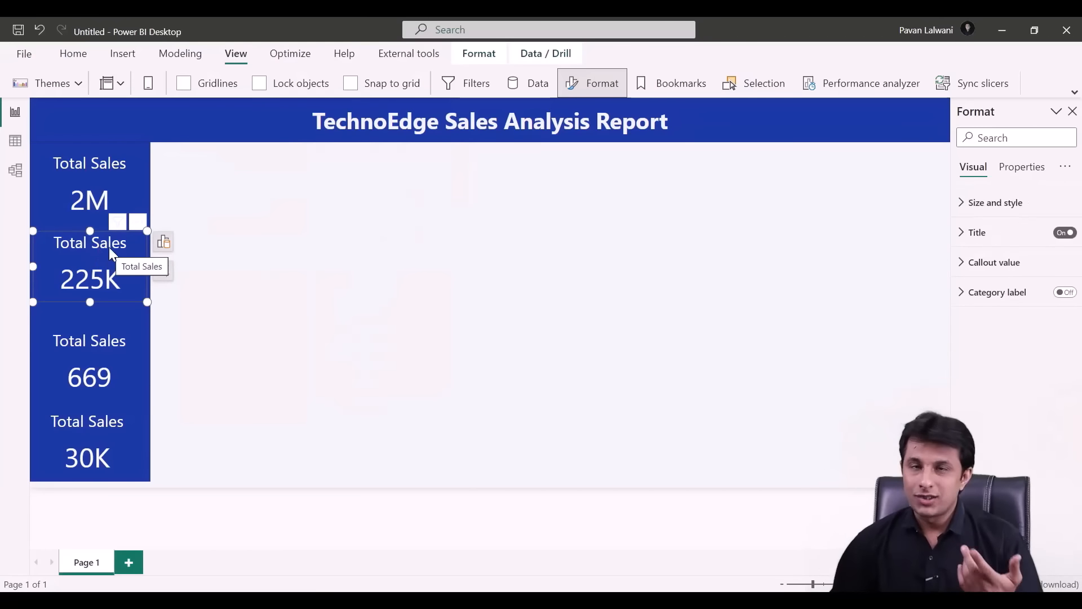
left_click(164, 273)
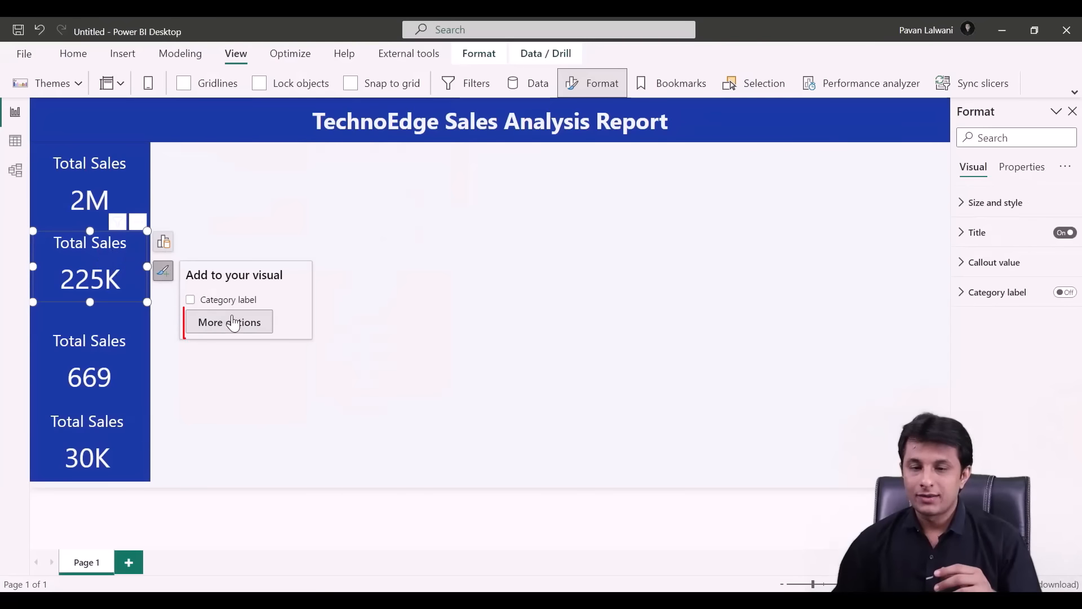
left_click(978, 233)
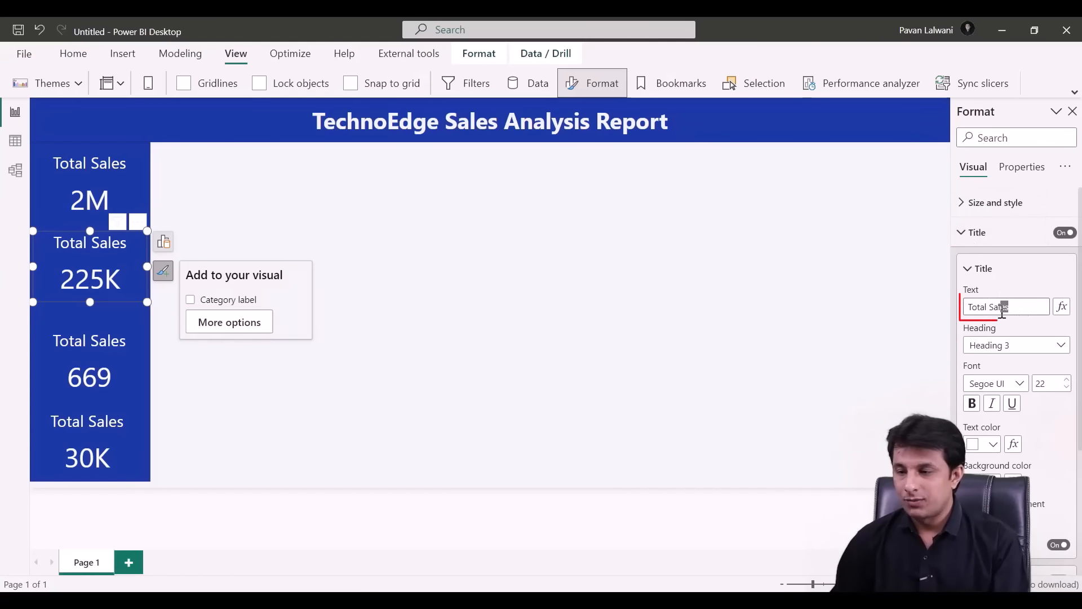
type("Profit")
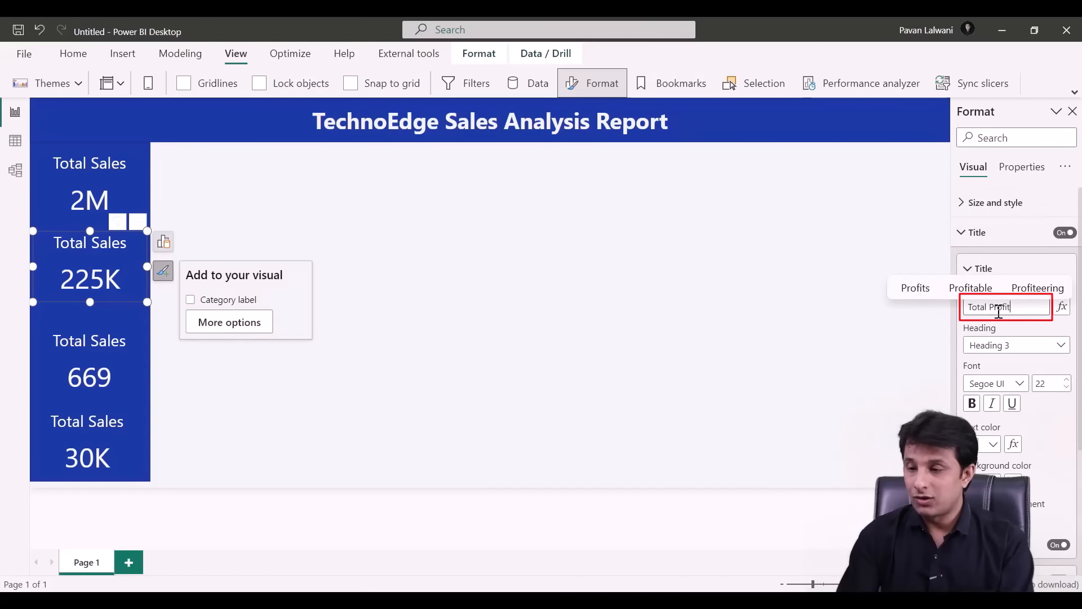
left_click(87, 343)
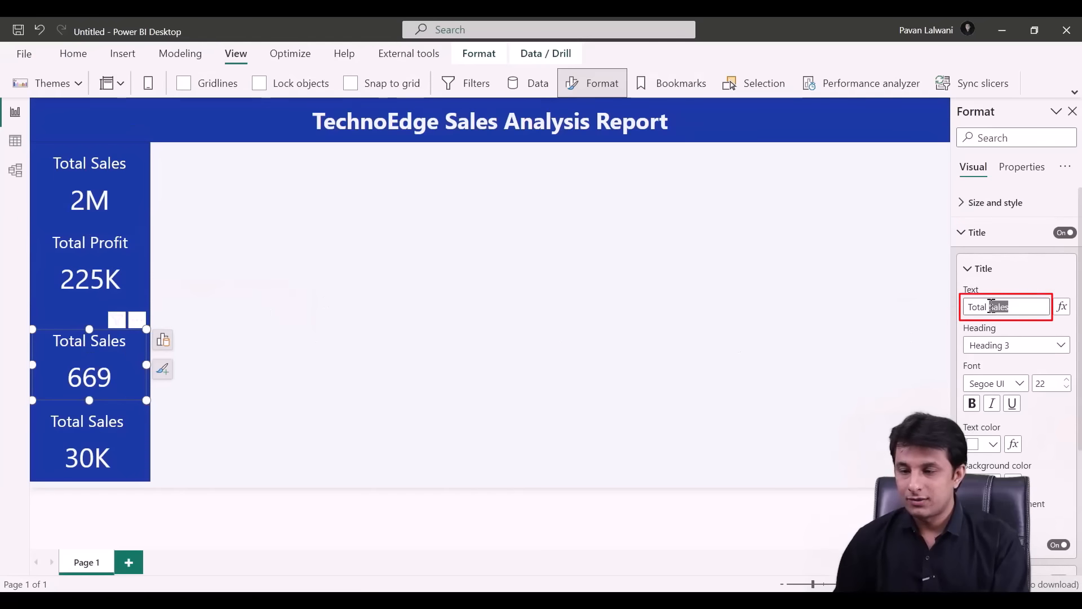
left_click(163, 340)
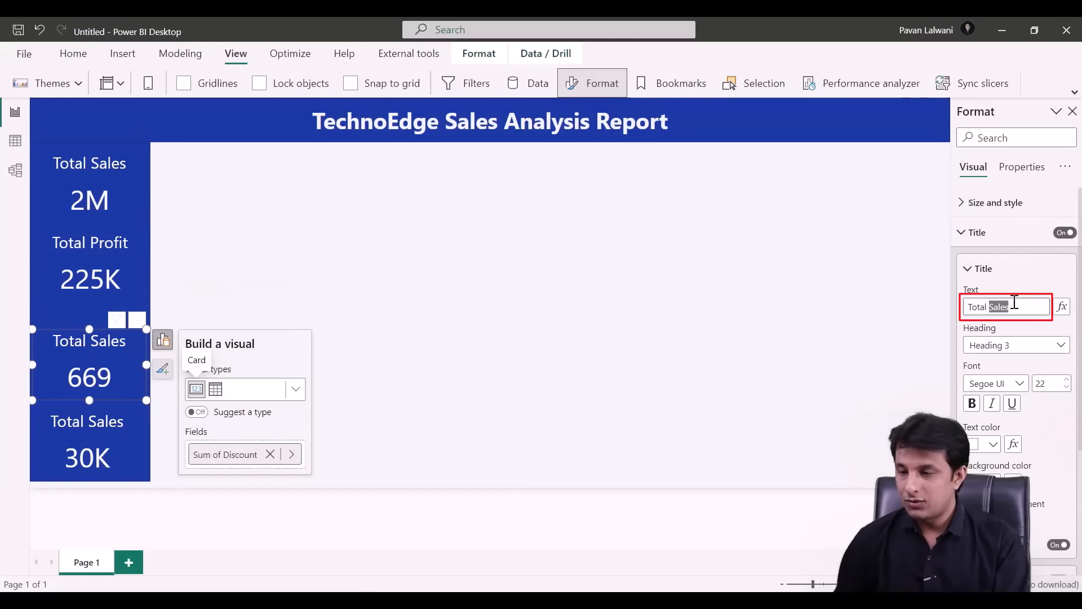
type("Discount")
left_click(98, 419)
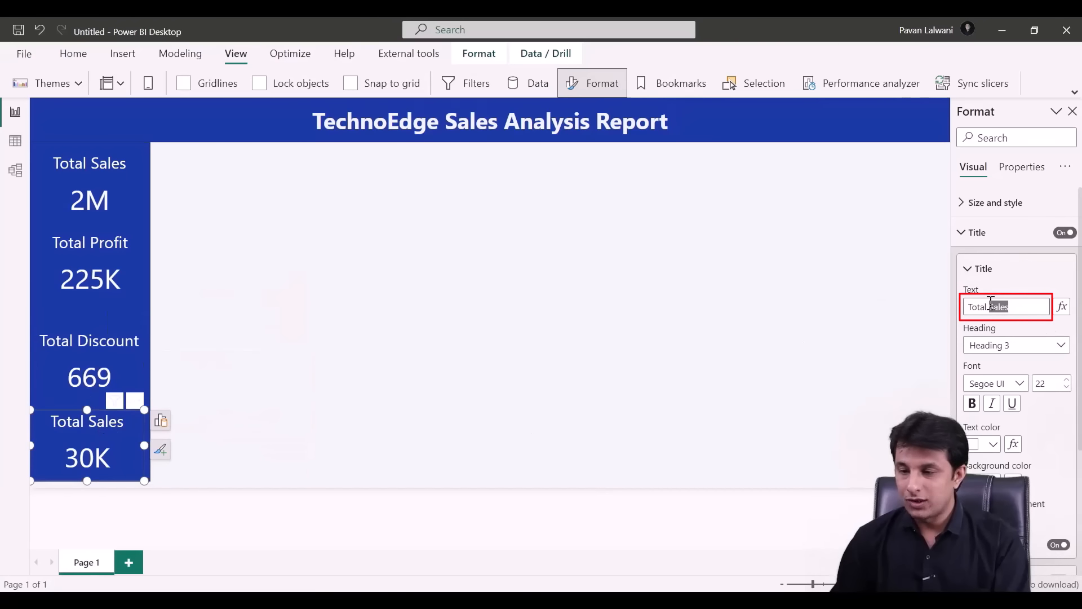
type("Quantity")
left_click(319, 255)
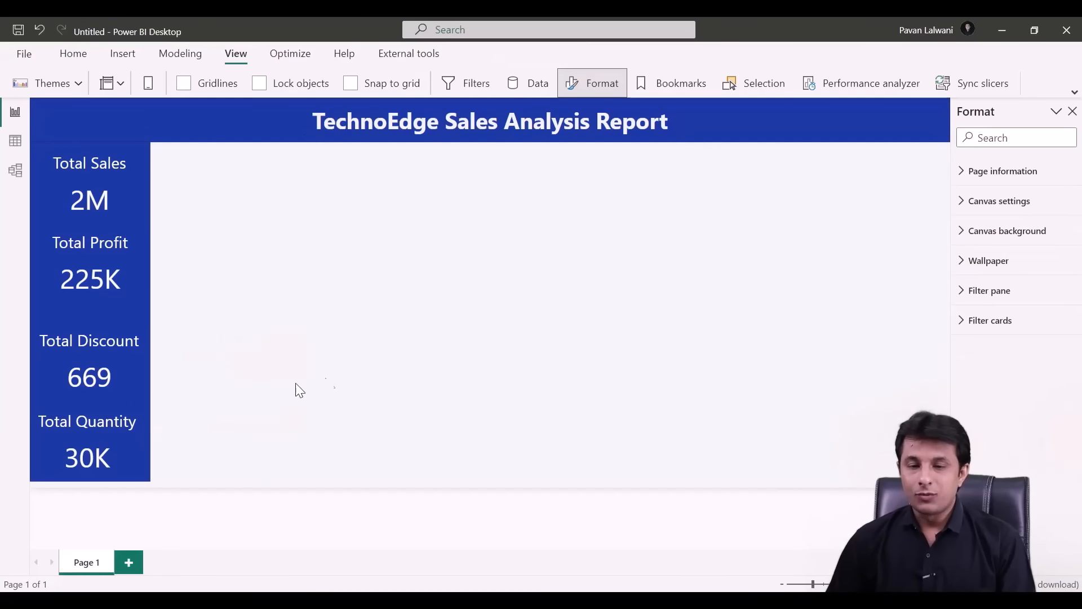
- Add an empty column chart and shrink it into the lower area beside the cards
right_click(310, 247)
left_click(397, 270)
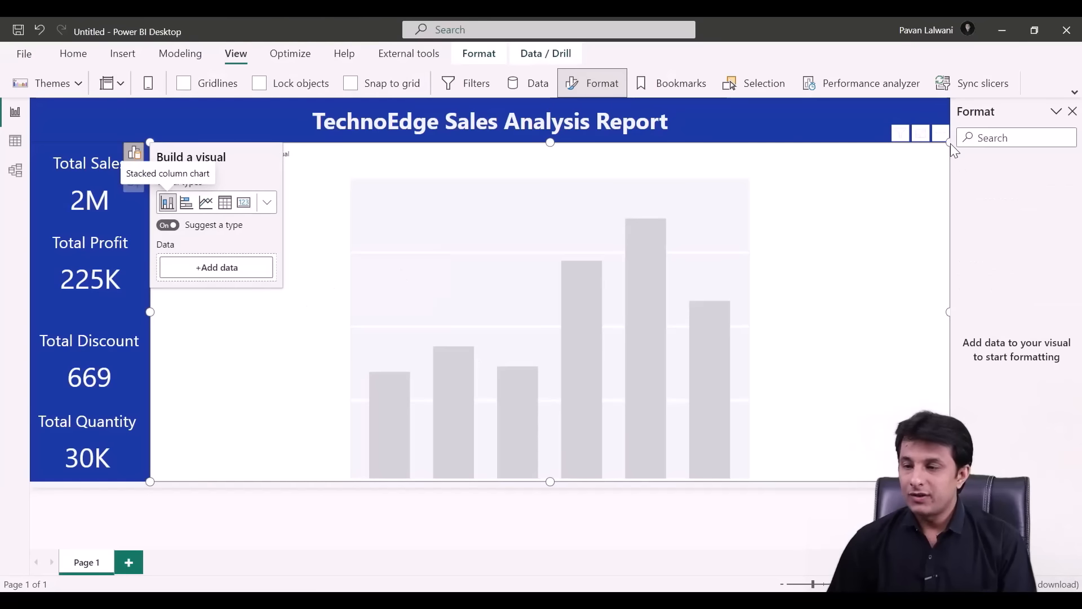
left_click_drag(947, 143, 646, 329)
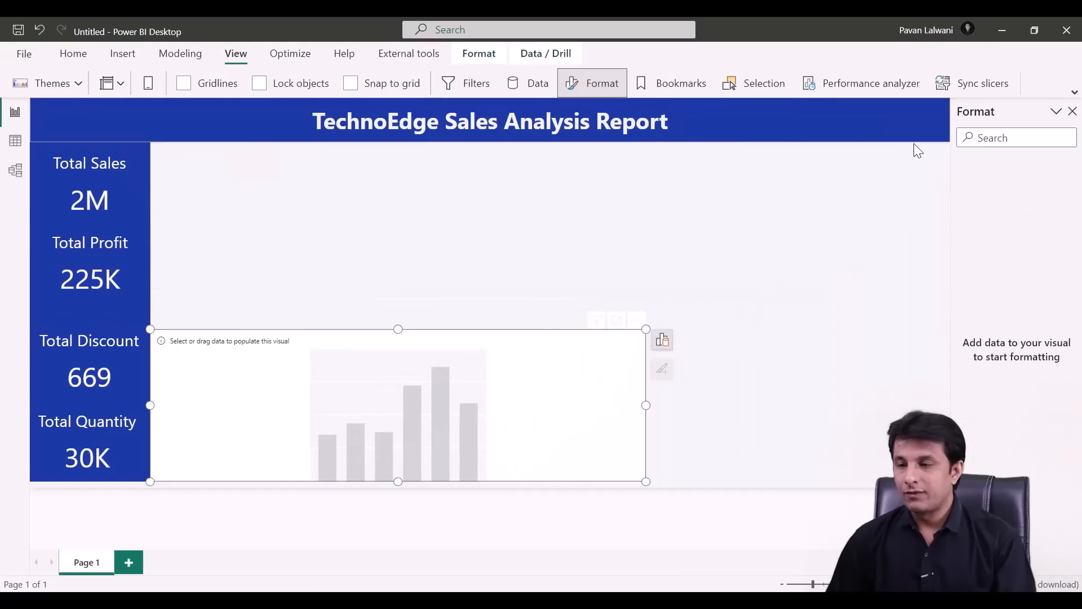
mouse_move(943, 95)
left_mouse_down()
mouse_move(1057, 526)
mouse_move(1073, 538)
left_mouse_up()
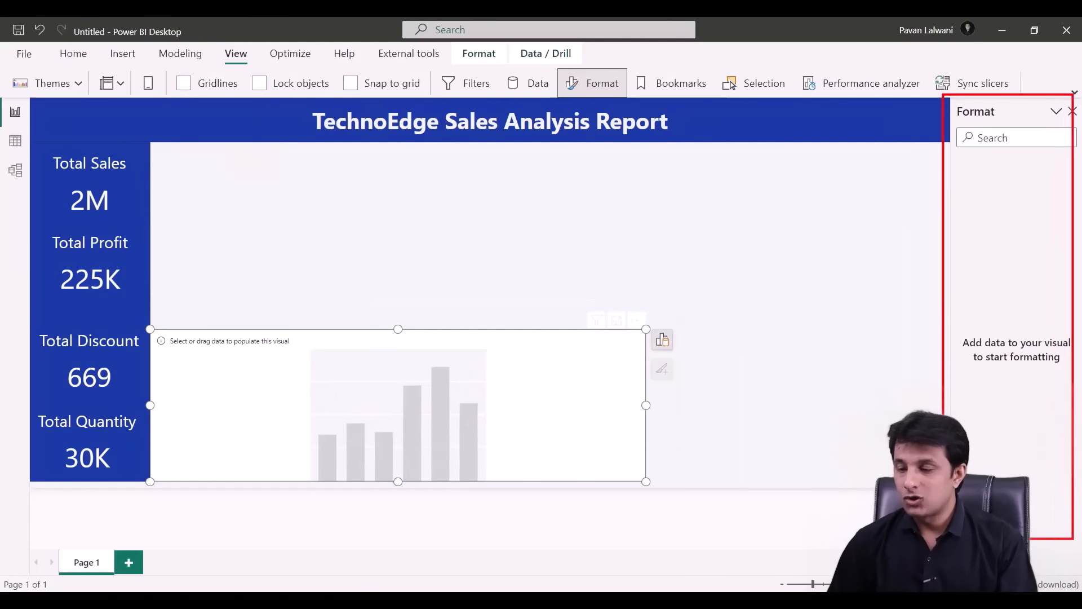
- Narrow the blank visual further so it fits beside the KPI cards
left_click(129, 57)
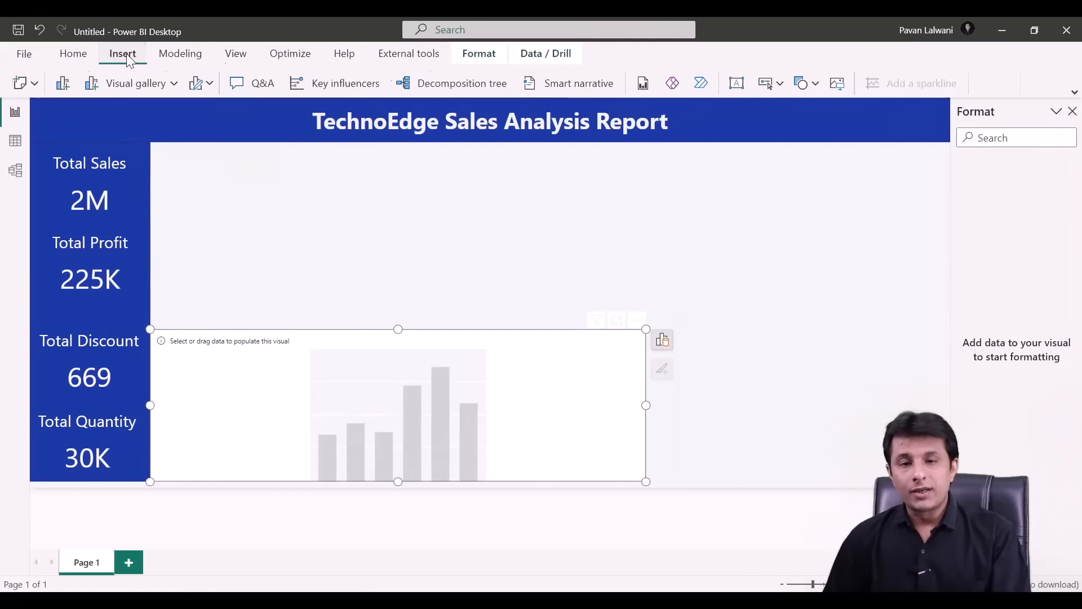
left_click(174, 84)
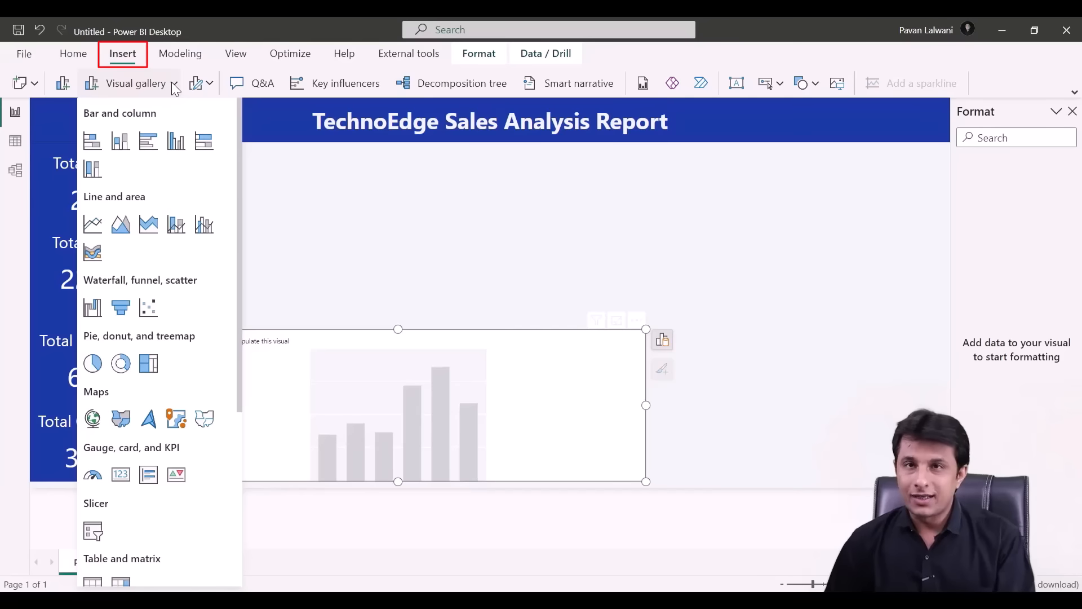
left_click(175, 88)
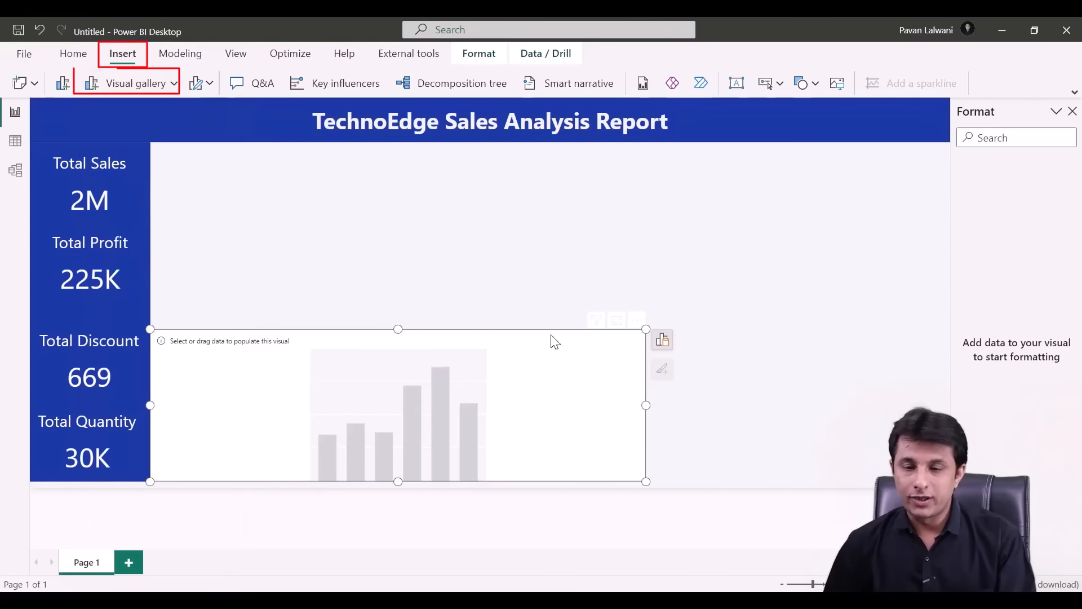
left_click_drag(646, 330, 635, 324)
left_click(650, 336)
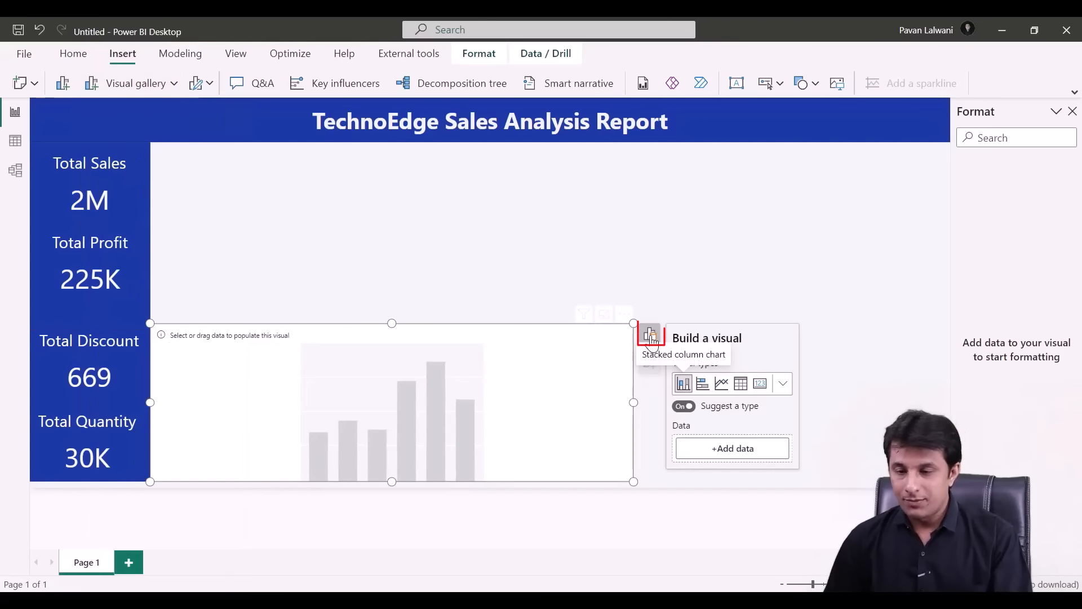
- Turn the placeholder into a stacked area chart with Suggest a type switched off
left_click(784, 385)
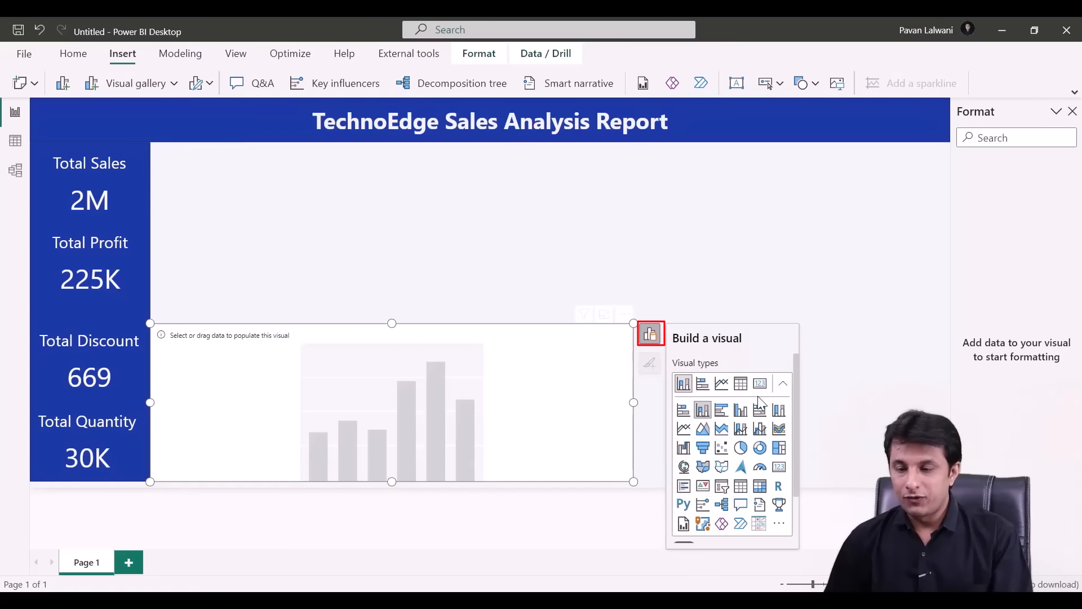
left_click(723, 431)
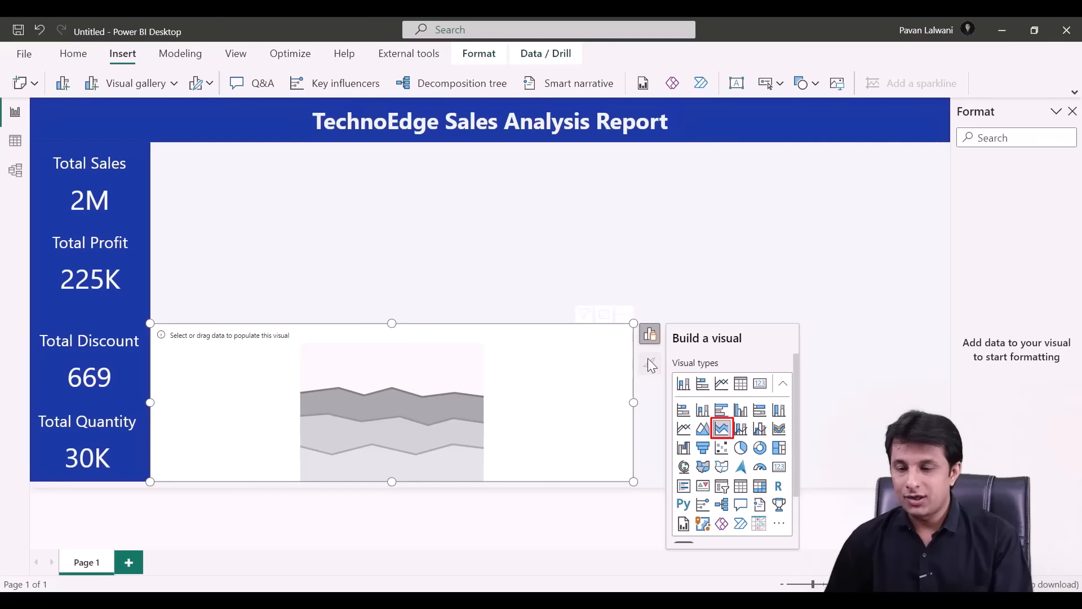
left_click(785, 385)
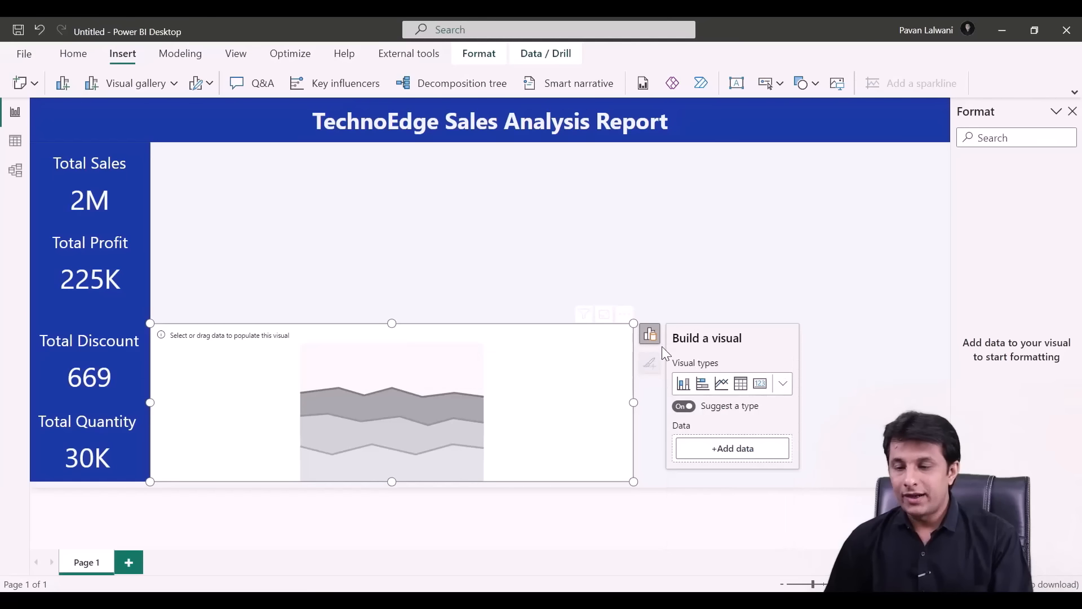
left_click(684, 406)
- Put Order Date on the X-axis, Sales on the Y-axis and Region in the Legend
left_click(732, 448)
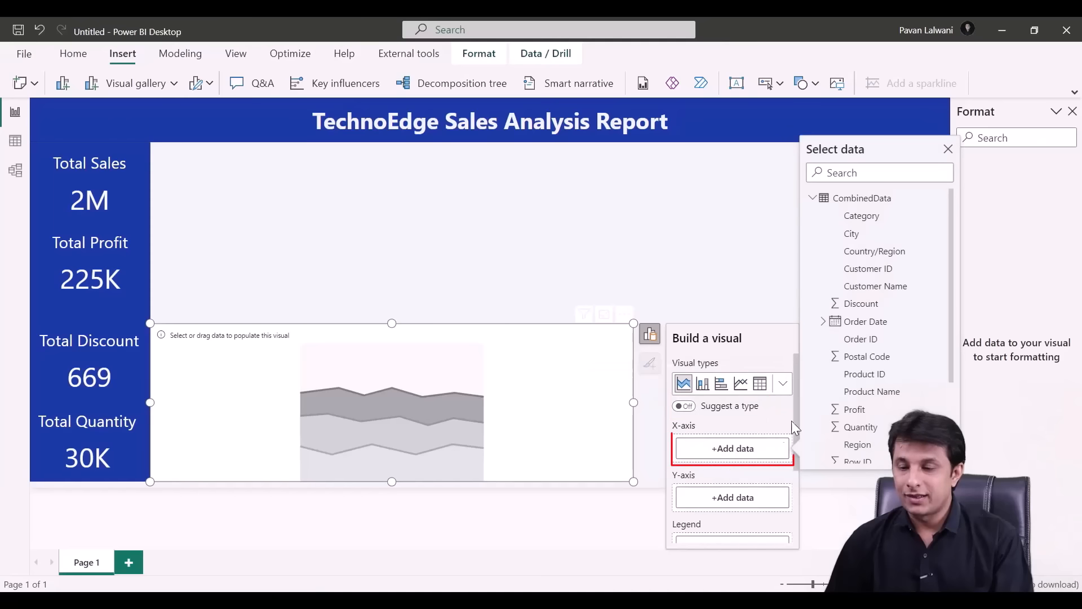
left_click(878, 321)
scroll(757, 449, "down", 3)
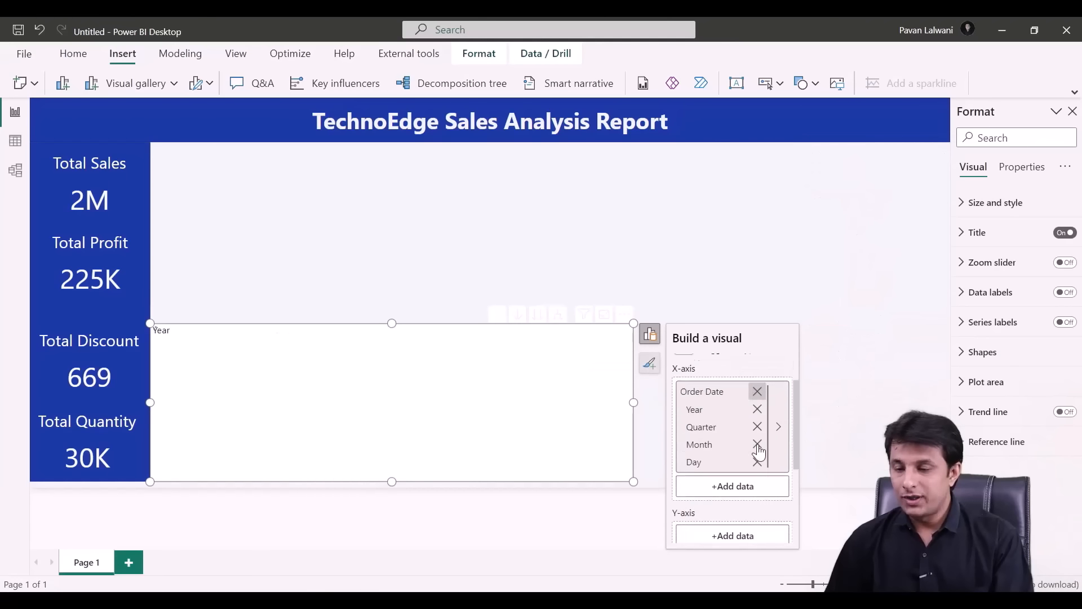
left_click(738, 481)
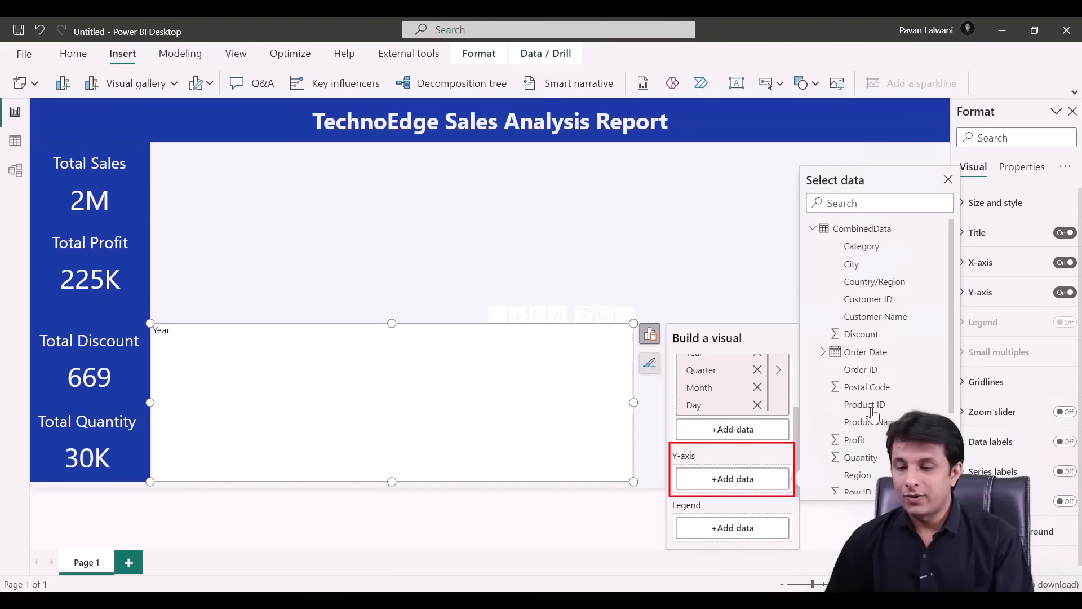
scroll(873, 414, "down", 3)
left_click(854, 397)
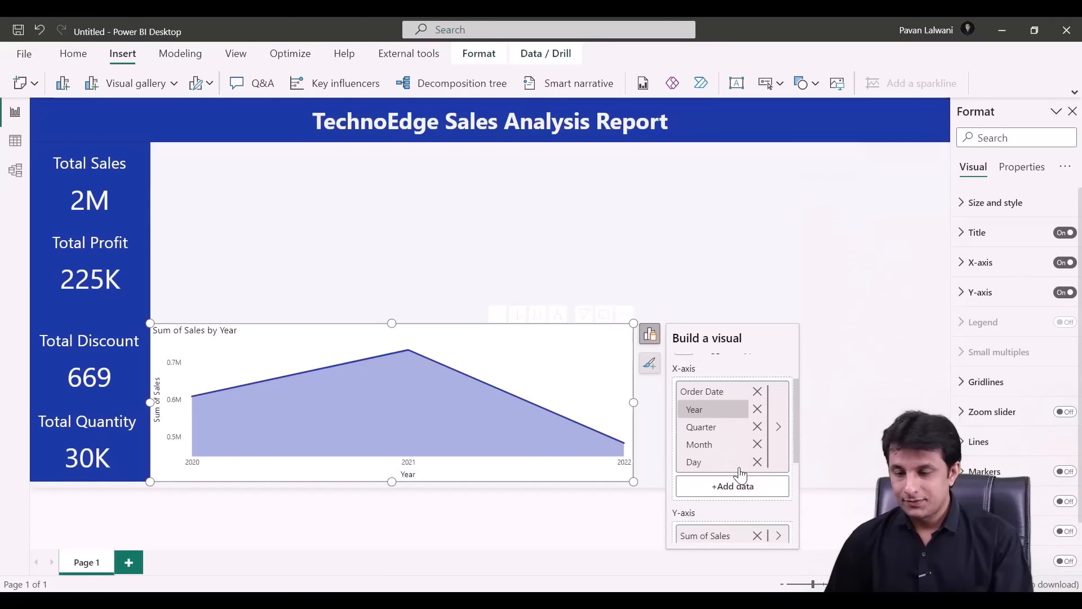
scroll(733, 451, "down", 3)
left_click(740, 496)
scroll(875, 453, "down", 3)
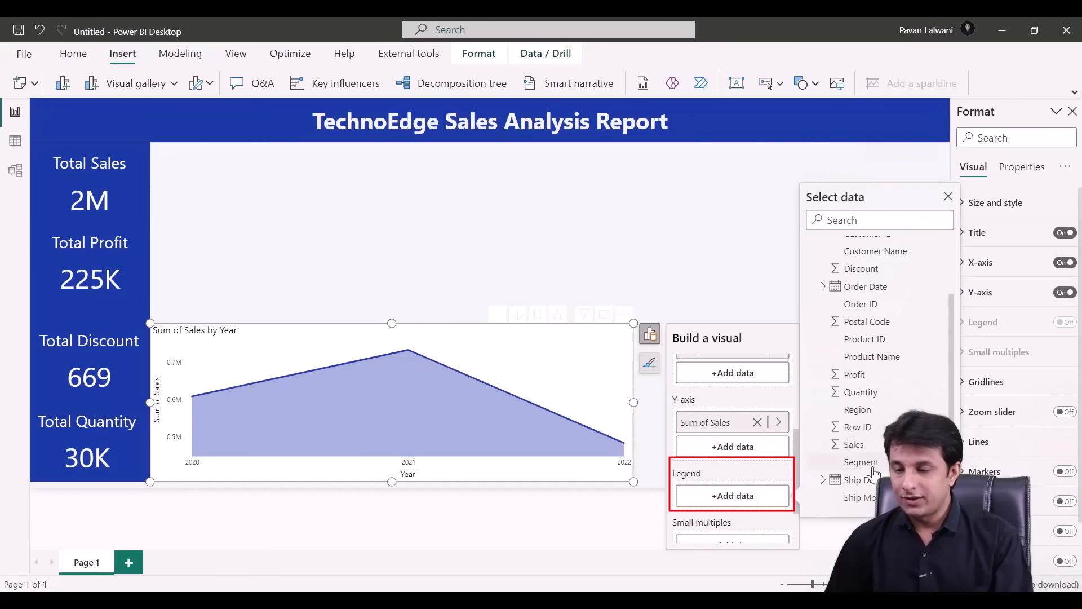
left_click(866, 417)
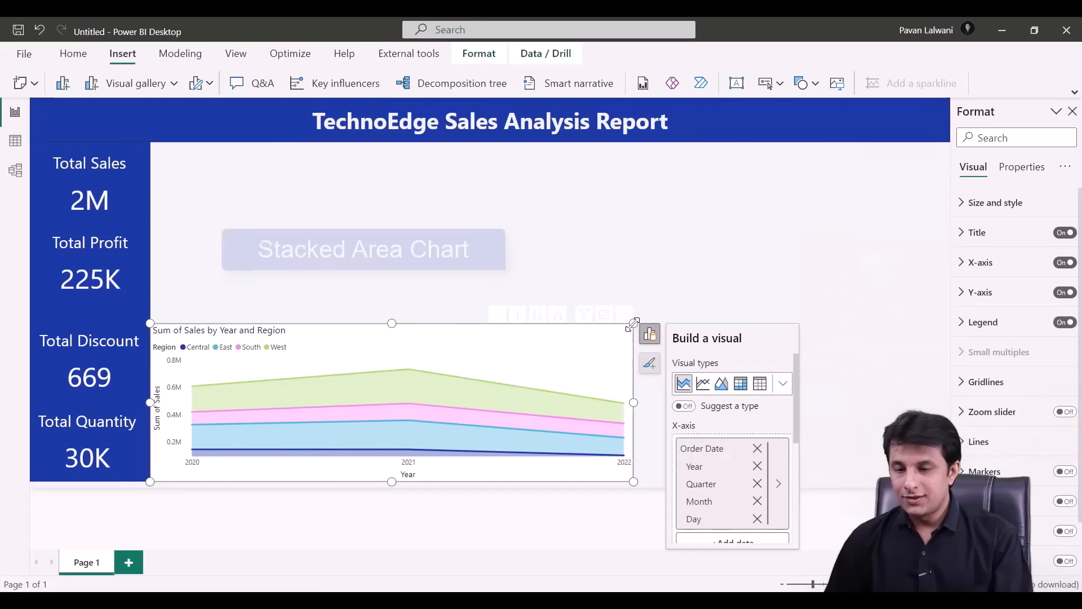
left_click(638, 334)
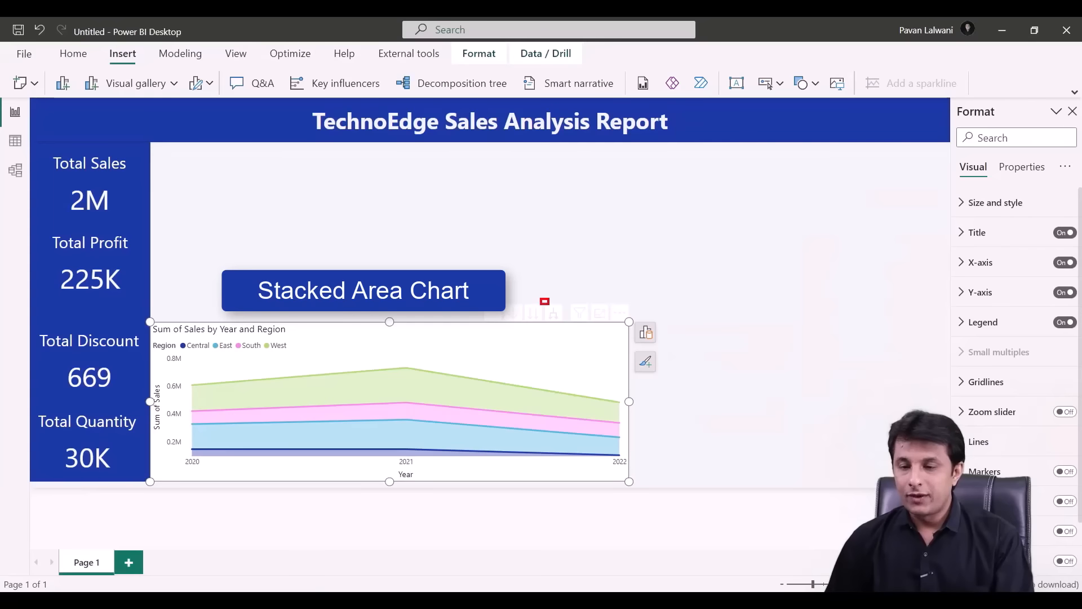
- Drill the area chart down to quarters and months, then move it to the lower right
left_click(556, 319)
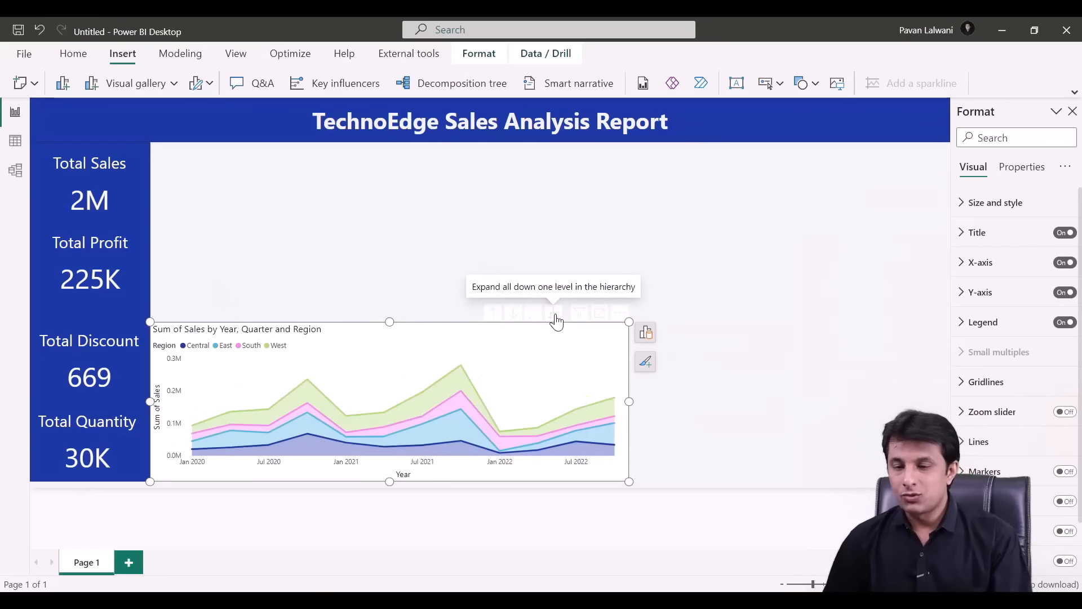
left_click(555, 319)
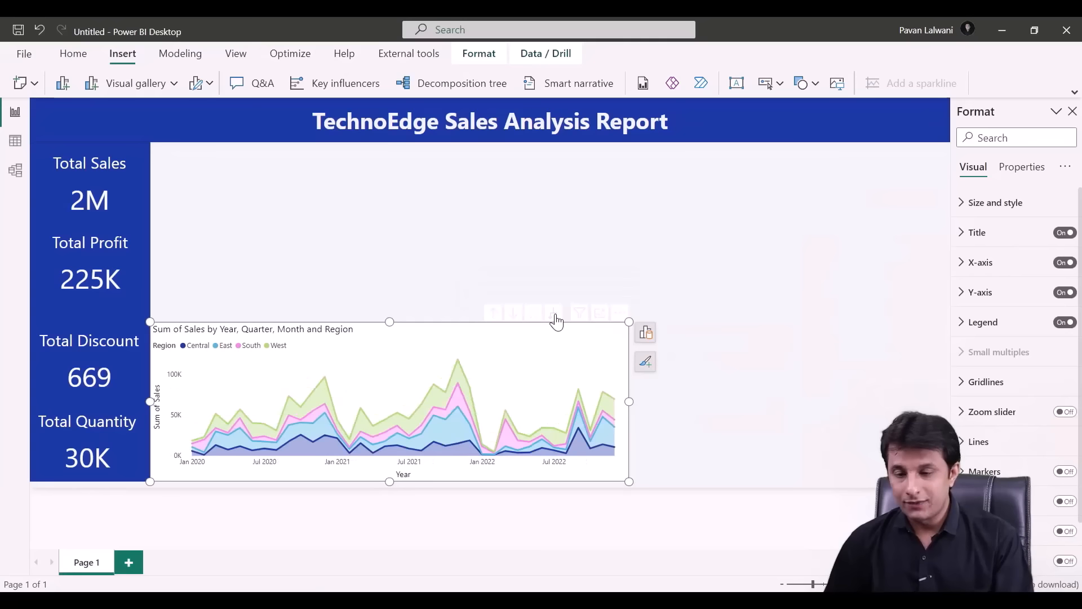
left_click_drag(629, 322, 640, 334)
left_click_drag(580, 358, 942, 358)
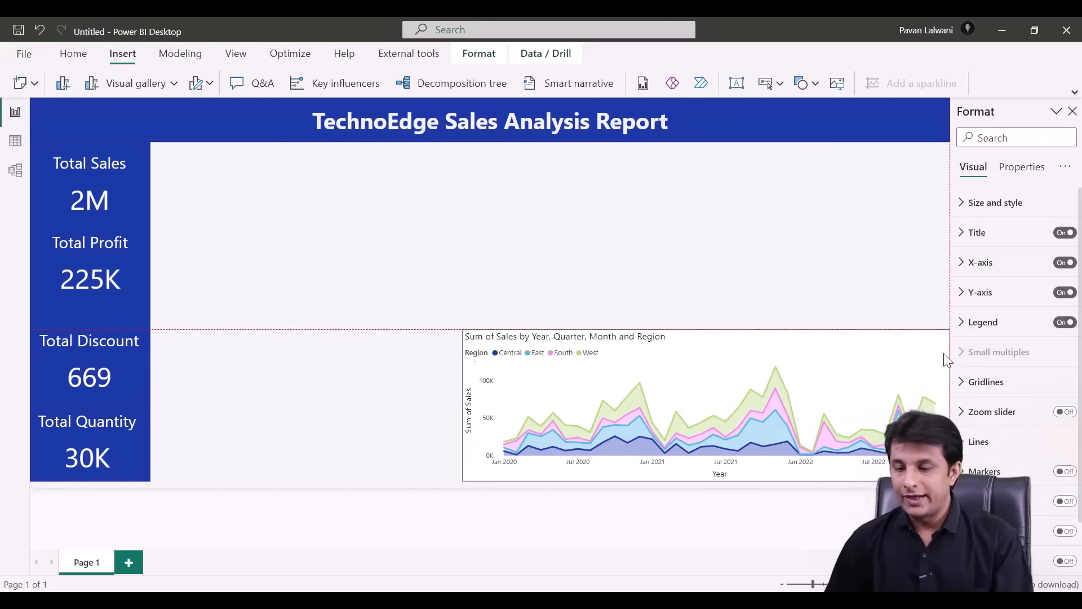
left_click(1072, 113)
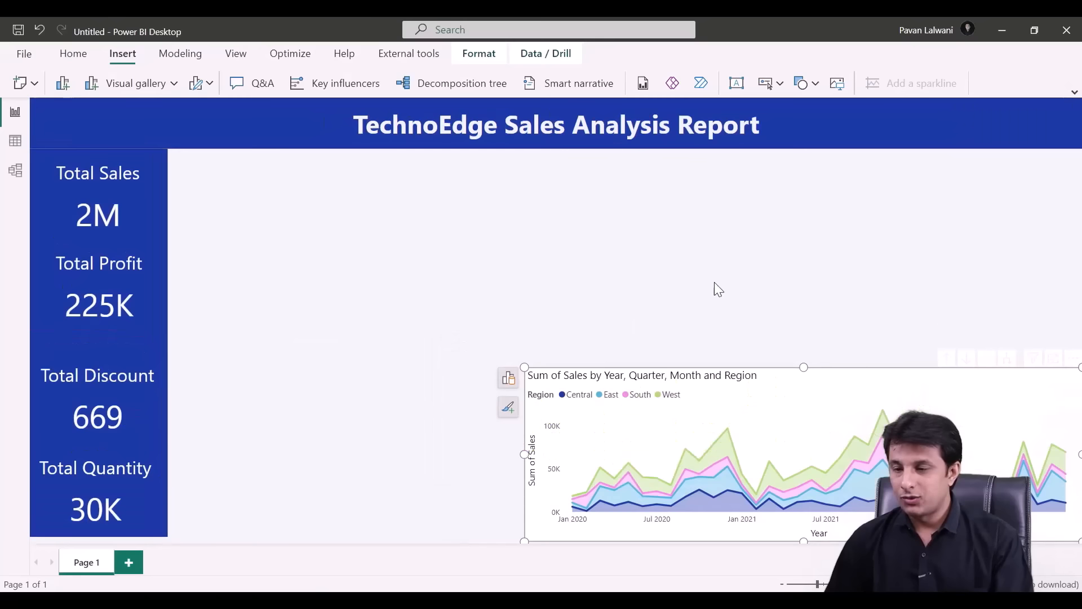
left_click_drag(622, 401, 626, 397)
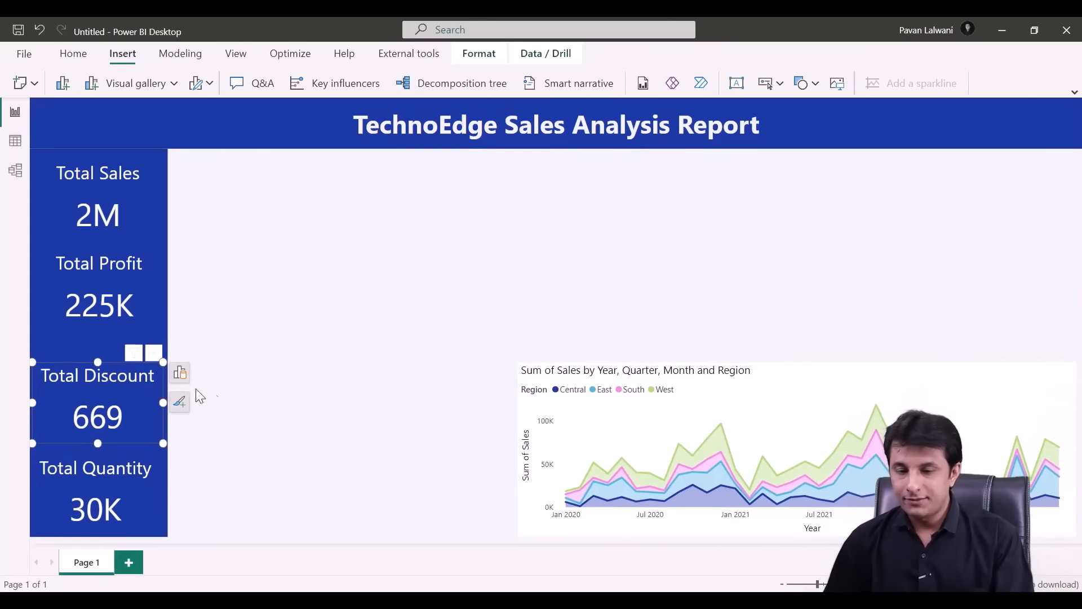
left_click(300, 374)
- Add a new visual as a Map with Suggest a type turned off
right_click(248, 251)
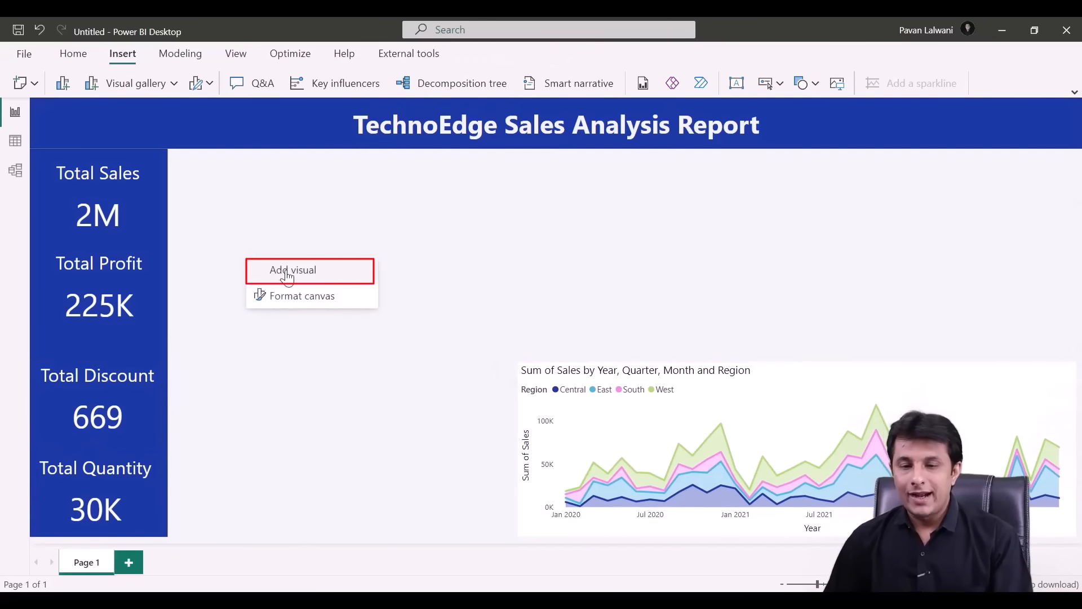
left_click(287, 272)
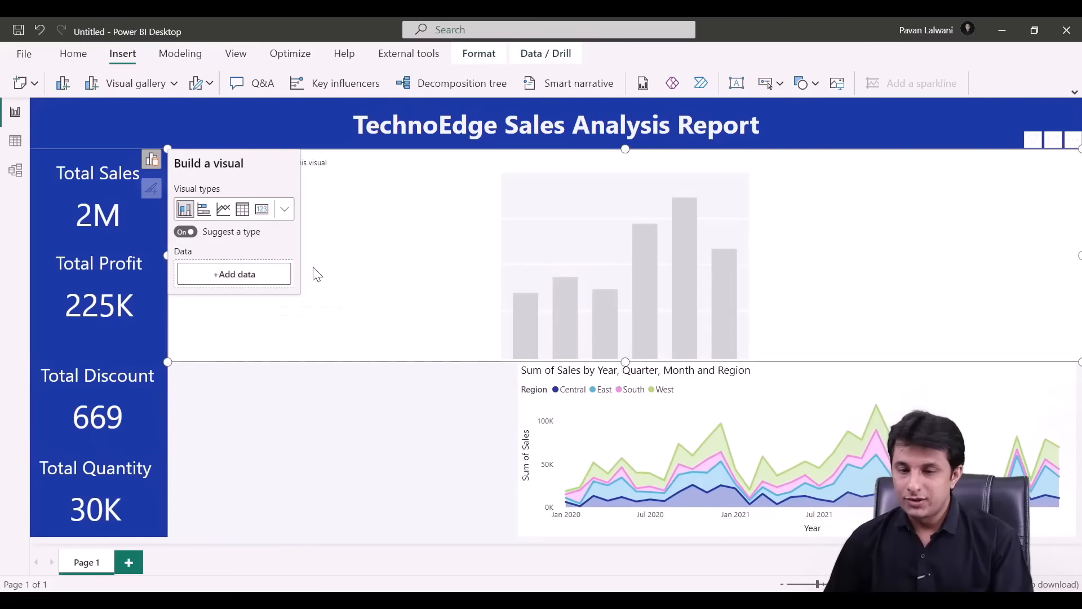
left_click(189, 238)
left_click(284, 210)
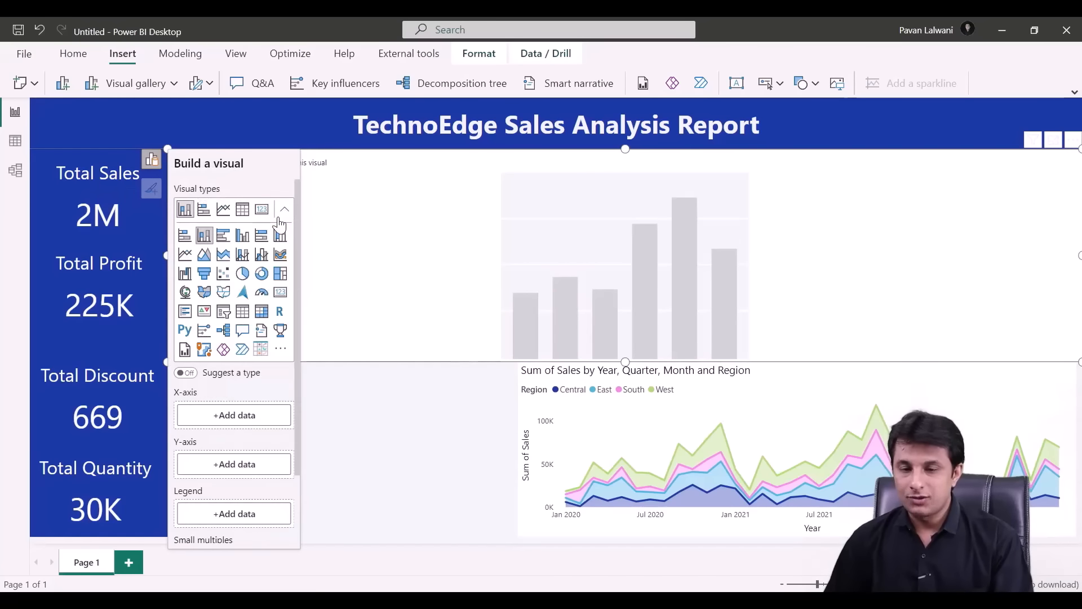
left_click(185, 292)
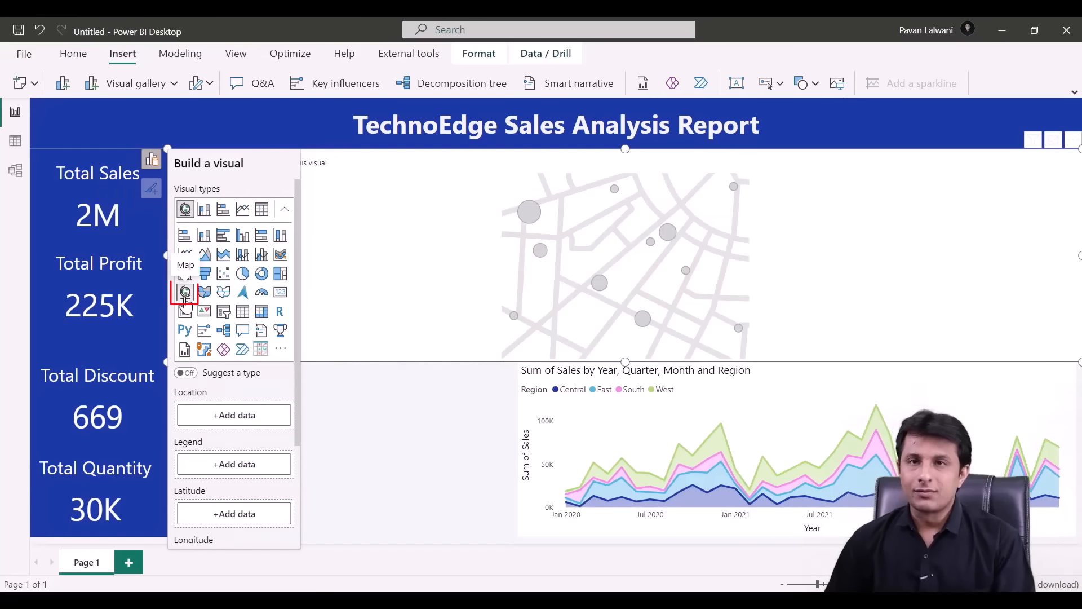
- Set State as the map Location and Sales as the Bubble size
left_click(265, 422)
scroll(376, 533, "down", 3)
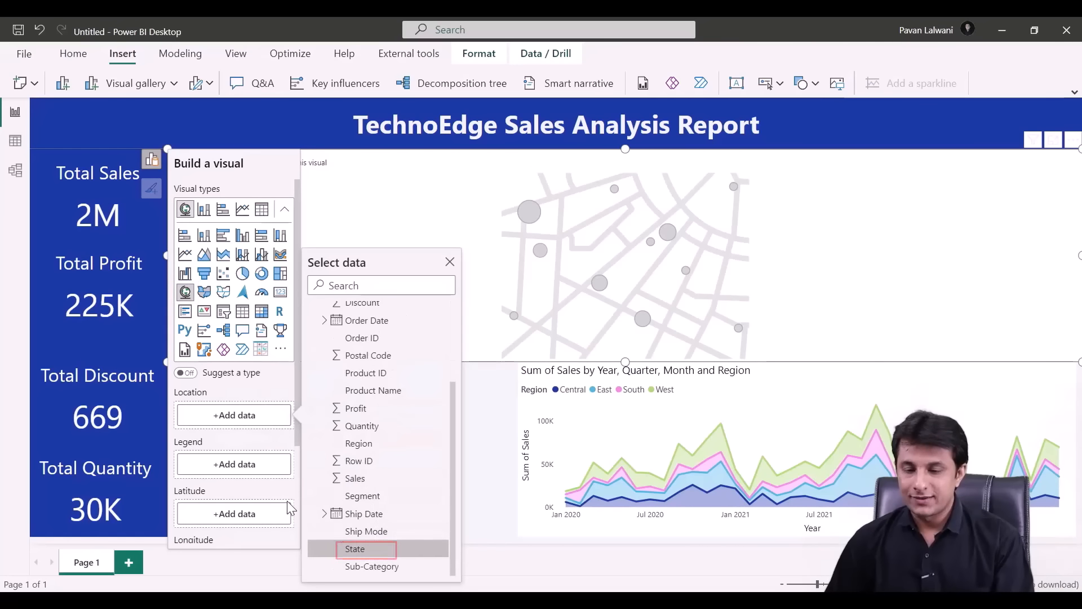
left_click(377, 550)
scroll(229, 476, "down", 3)
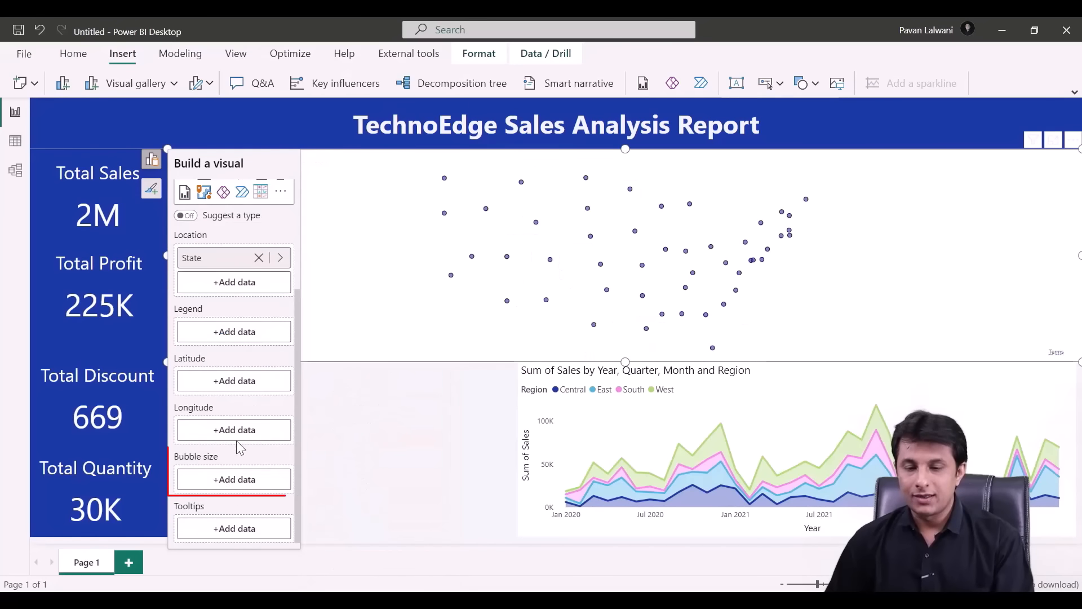
left_click(240, 478)
scroll(375, 445, "down", 3)
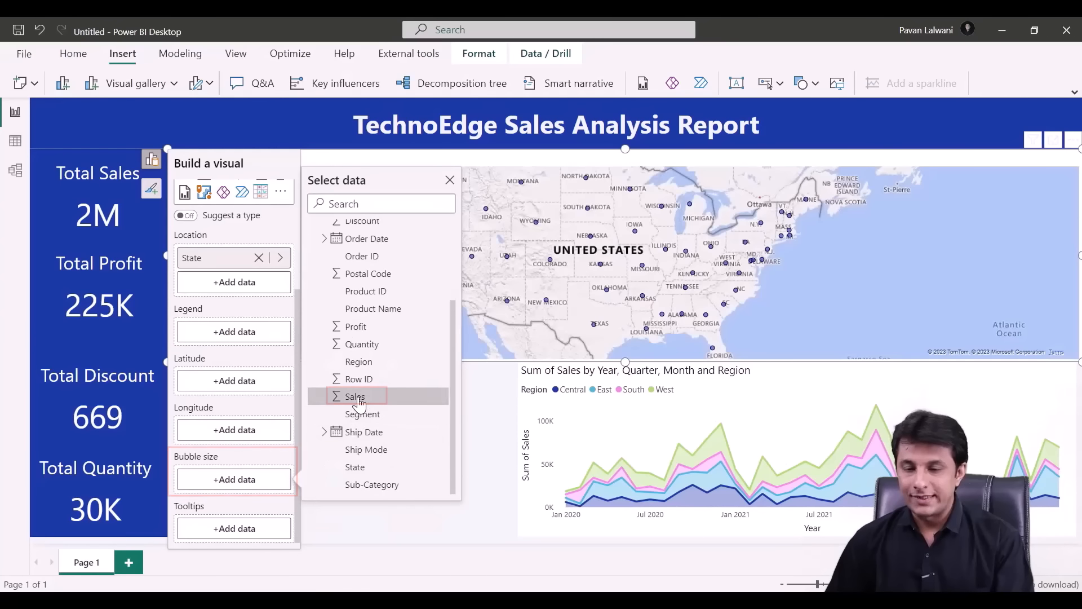
left_click(355, 396)
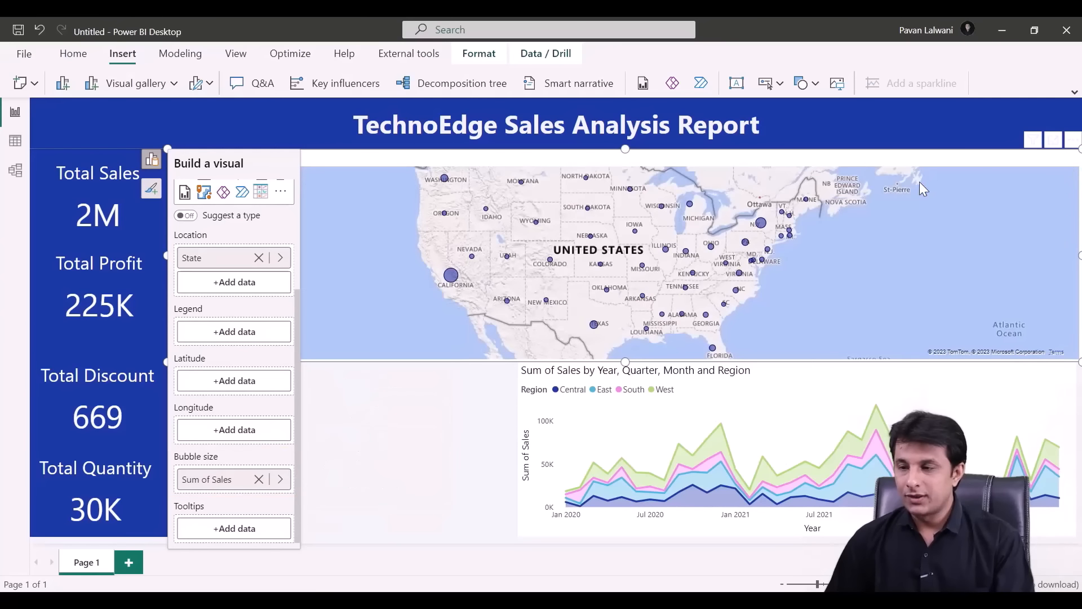
- Shrink the Sum of Sales by State map and move it into the lower-left area
left_click_drag(1078, 151, 495, 151)
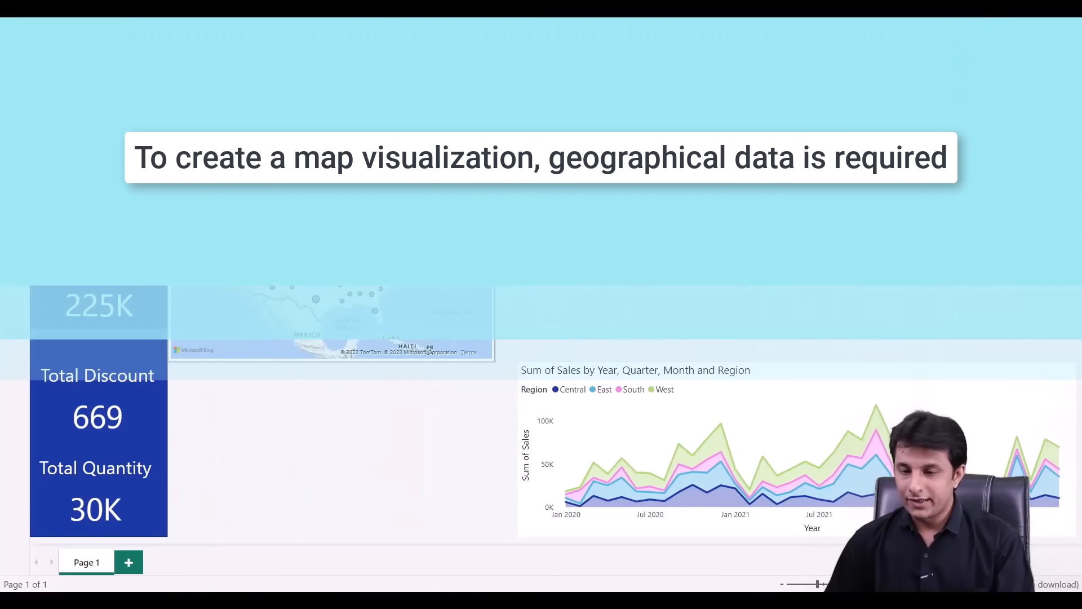
left_click_drag(485, 200, 509, 362)
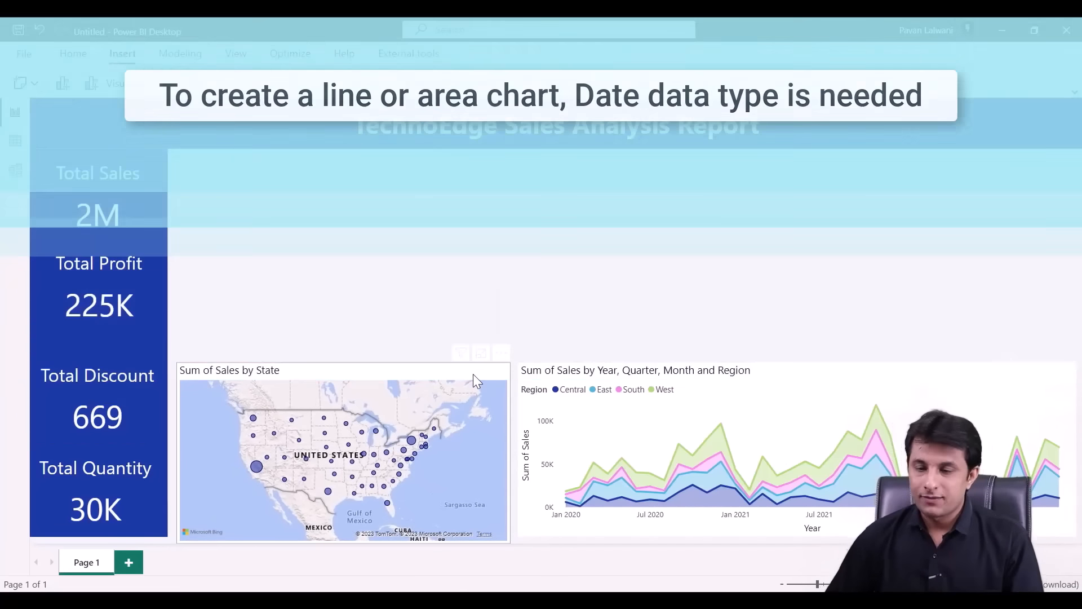
left_click(472, 374)
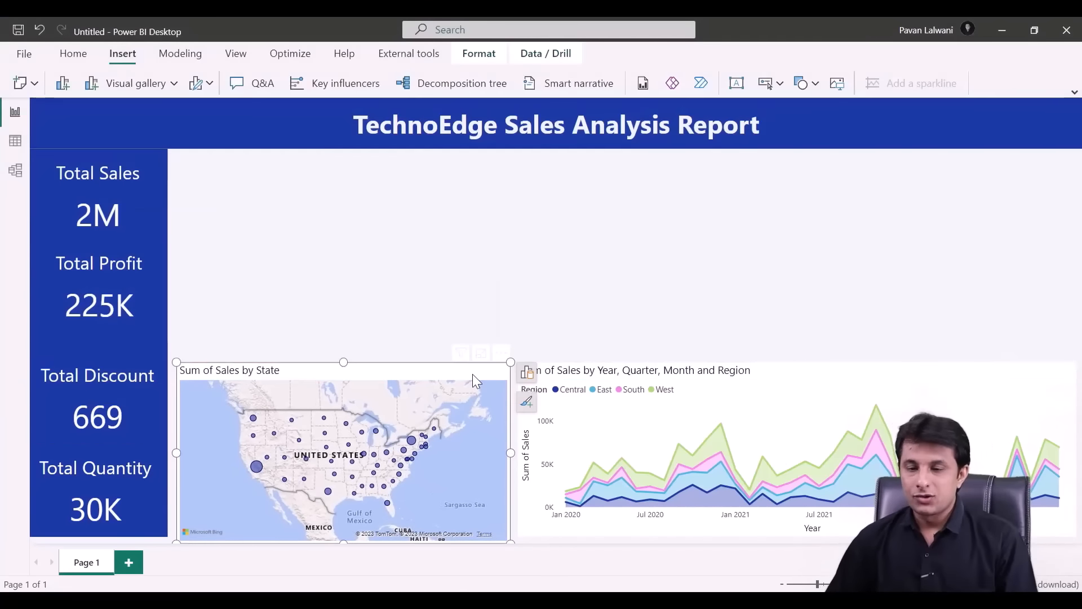
left_click(527, 401)
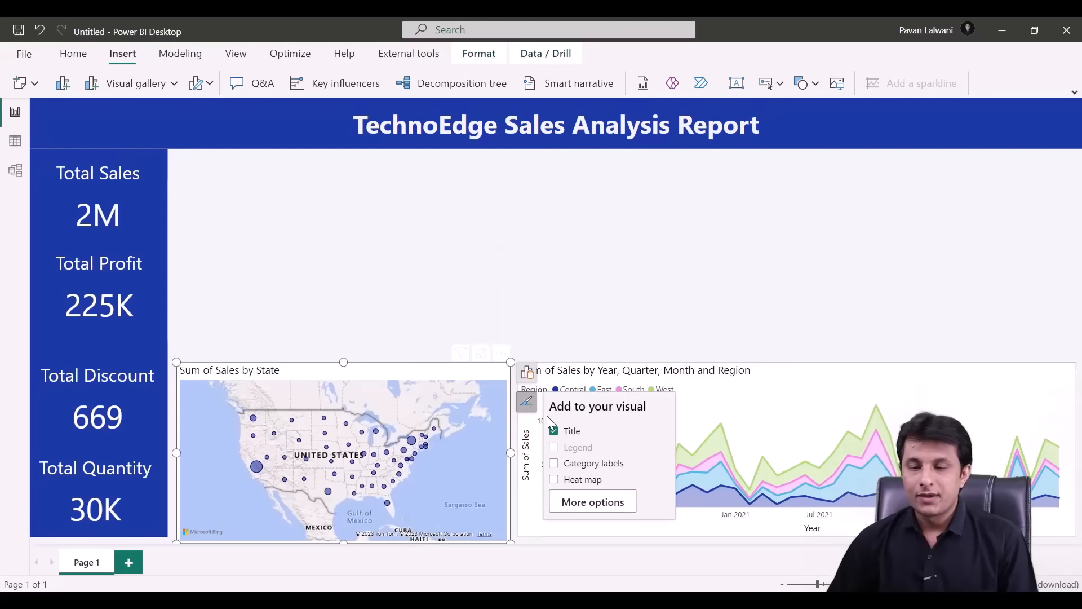
- Try the Grayscale, Light and Aerial map styles, then set the map back to Road
left_click(586, 503)
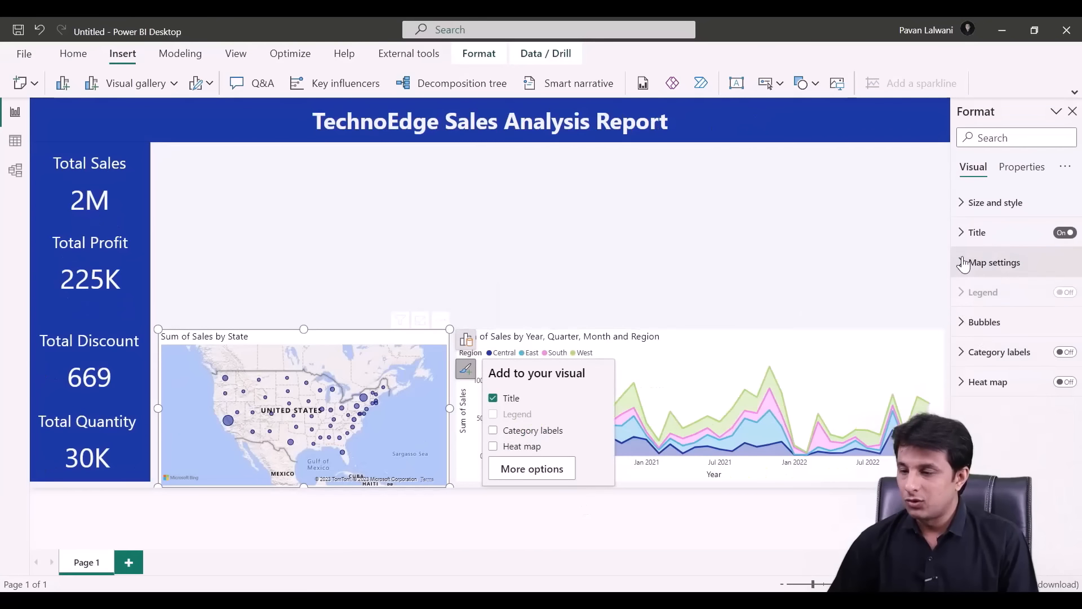
left_click(963, 263)
left_click(998, 338)
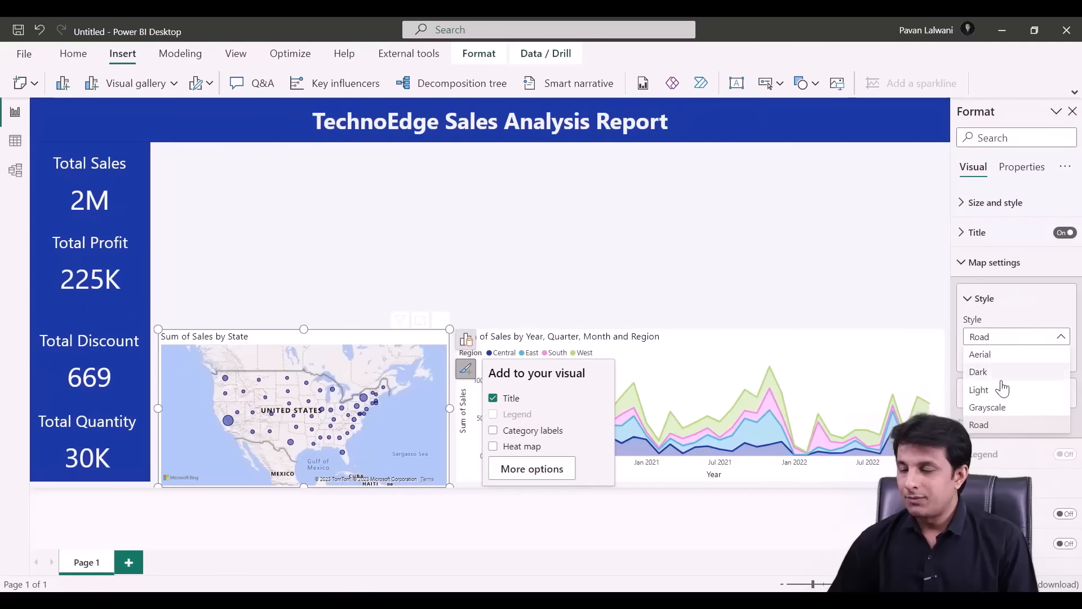
left_click(988, 407)
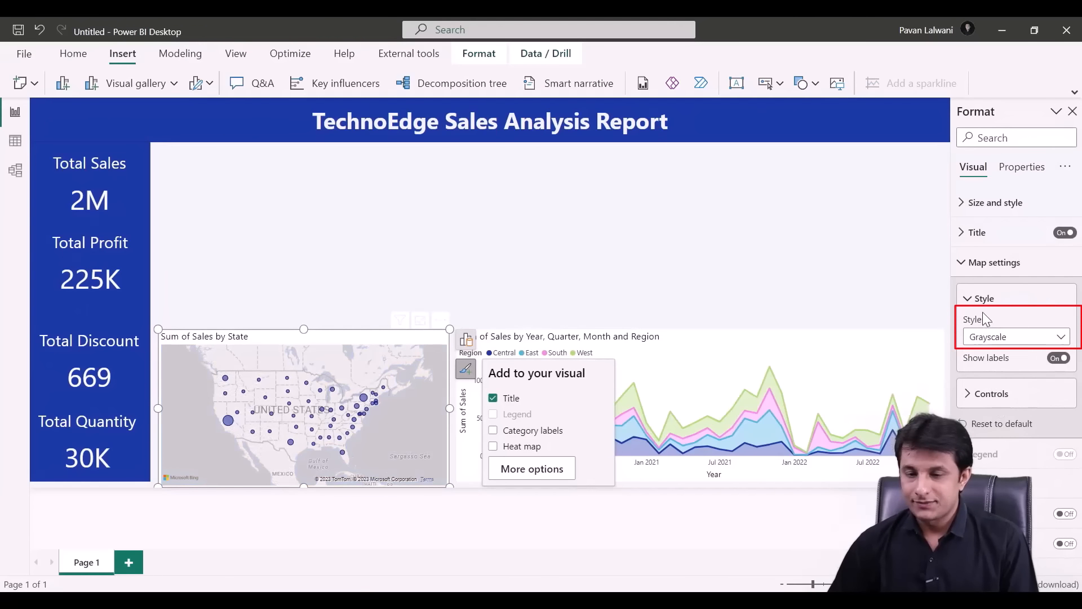
left_click(999, 337)
left_click(1000, 389)
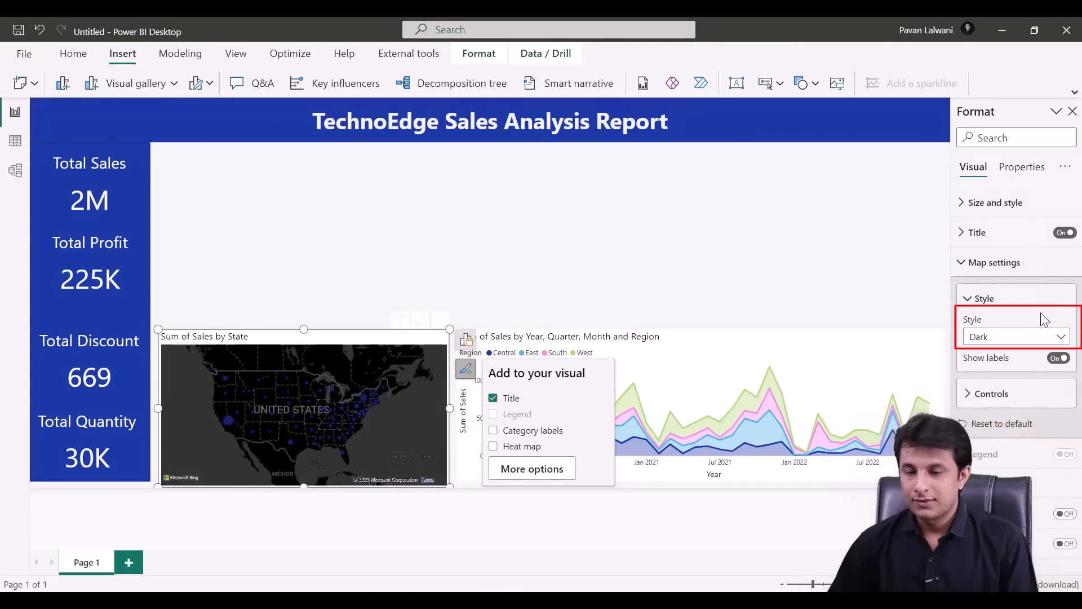
left_click(1026, 336)
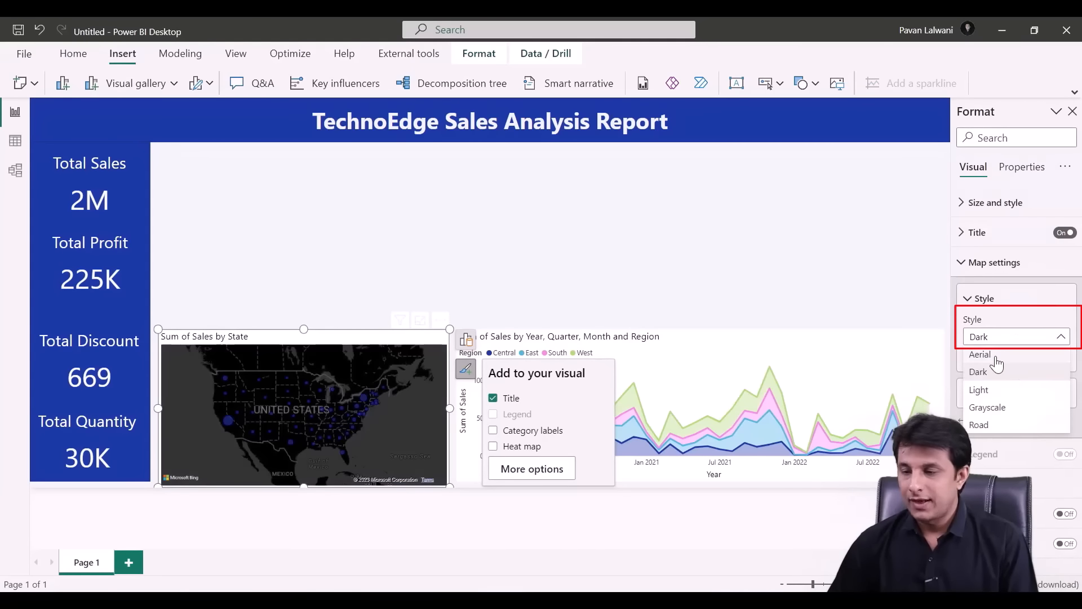
left_click(996, 357)
left_click(1009, 337)
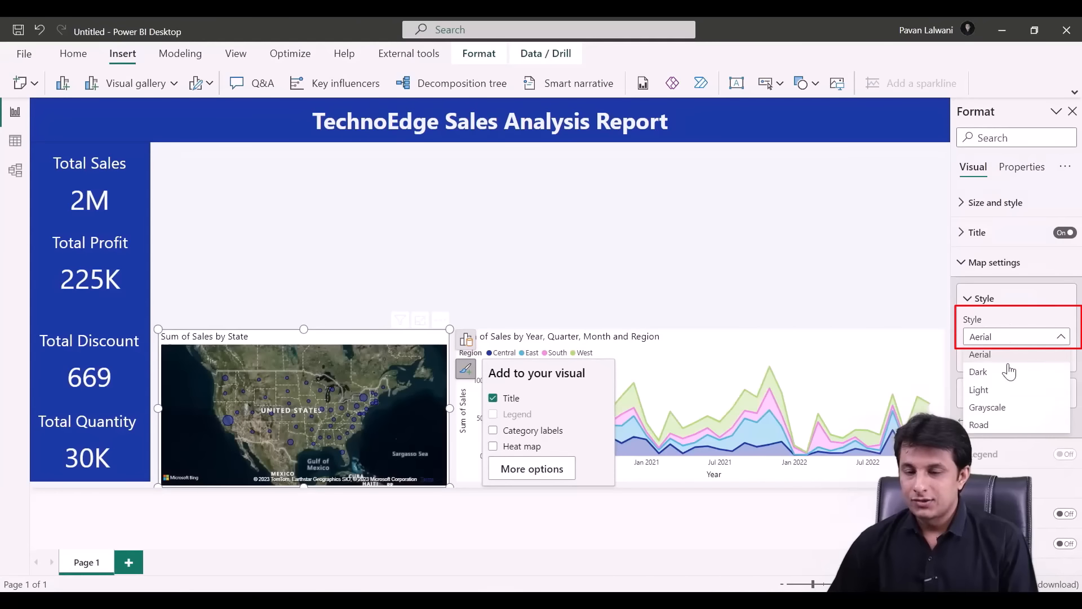
left_click(997, 424)
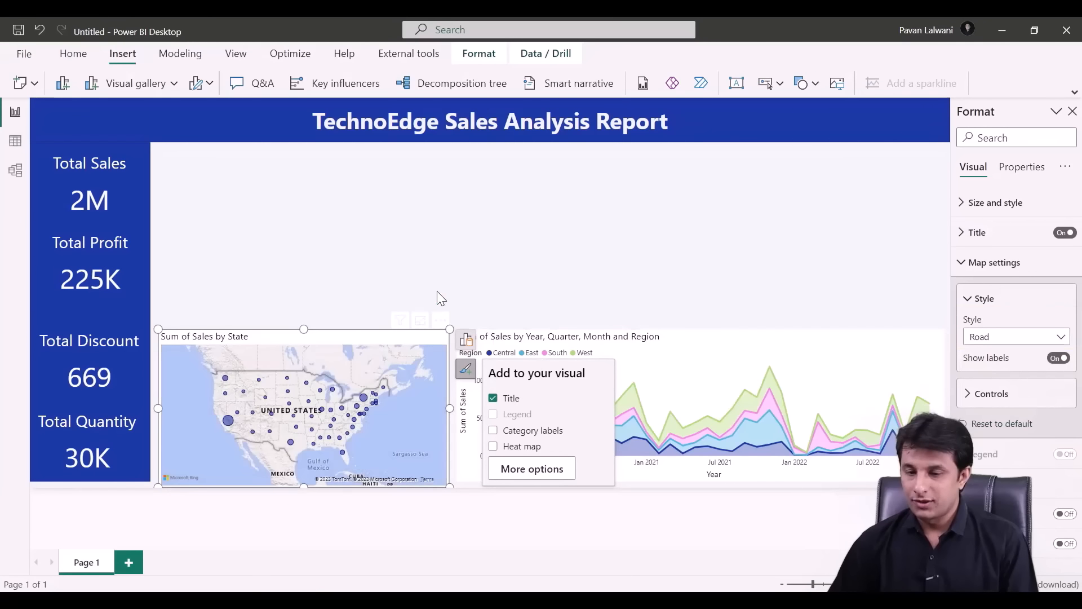
- Filter the report to the Central region via the legend, then clear that filter
left_click(453, 285)
left_click(507, 353)
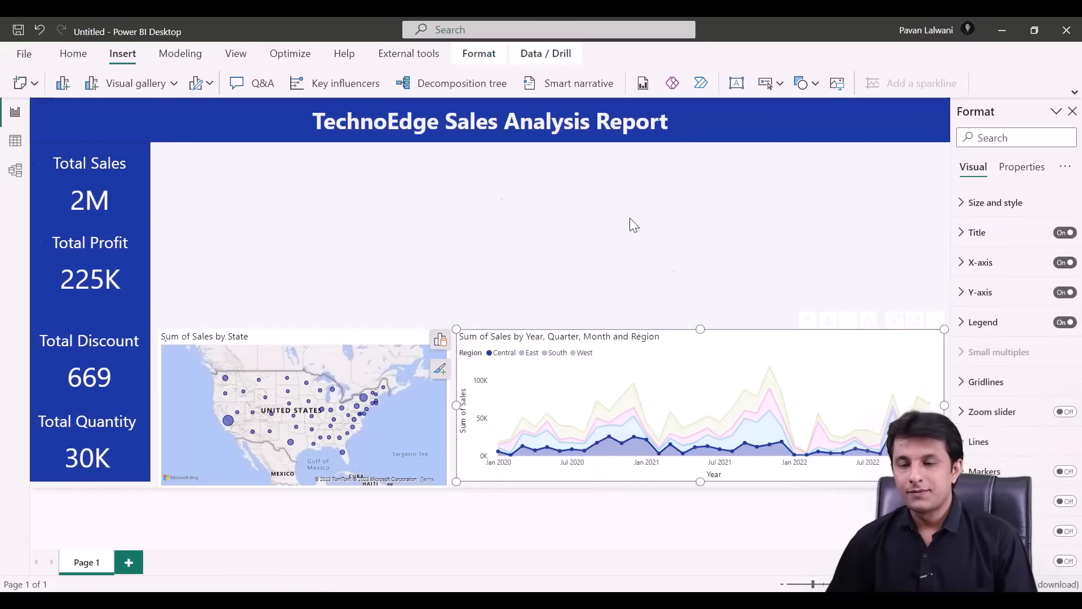
left_click(350, 250)
left_click(508, 353)
- Add a new blank visual stretched across the empty top area
left_click(62, 84)
left_click_drag(351, 329, 950, 329)
left_click(267, 203)
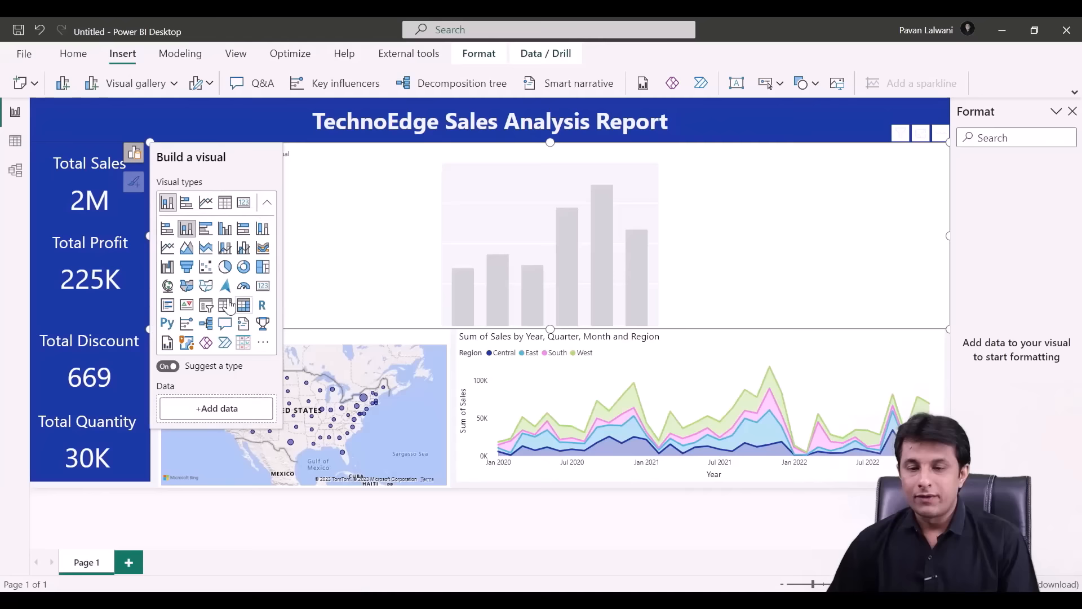
- Build a stacked column chart of Sales by Sub-Category and fit it into the top-right corner
left_click(188, 229)
left_click(244, 408)
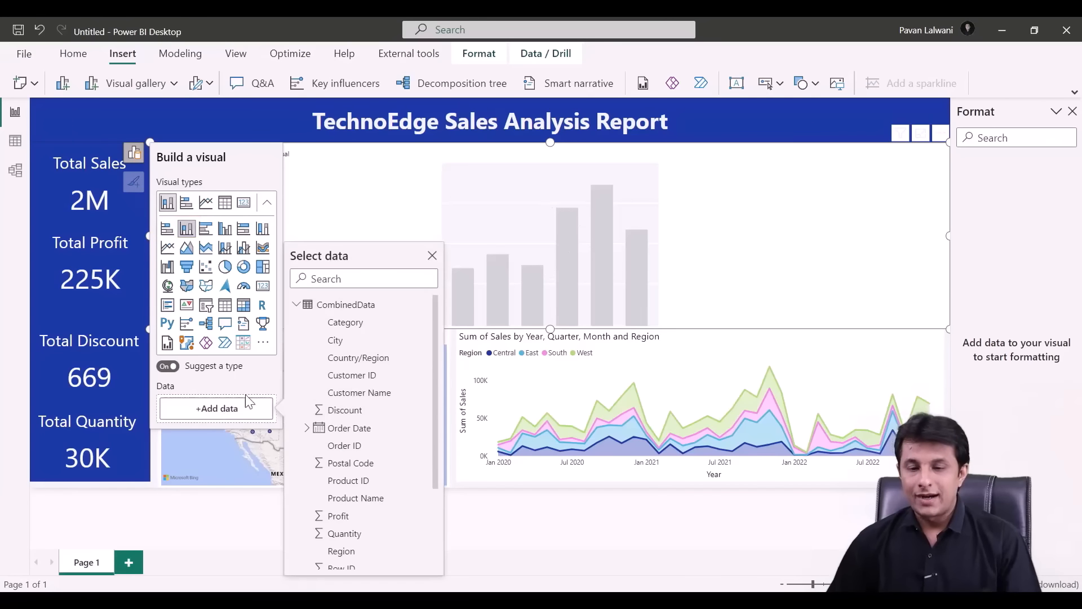
scroll(366, 395, "down", 5)
left_click(355, 560)
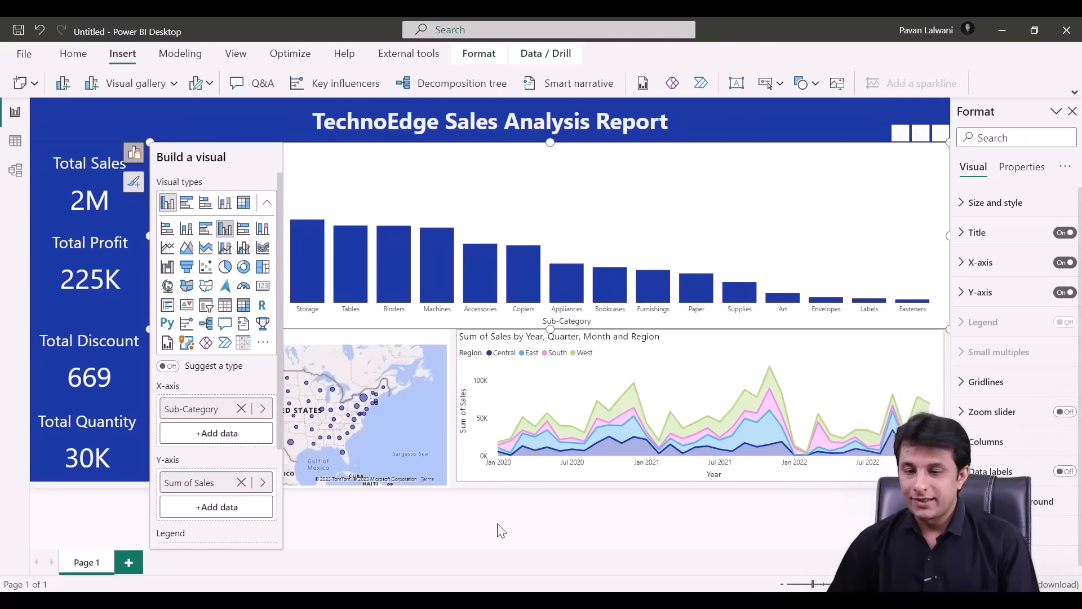
left_click(476, 496)
left_click_drag(151, 147, 457, 202)
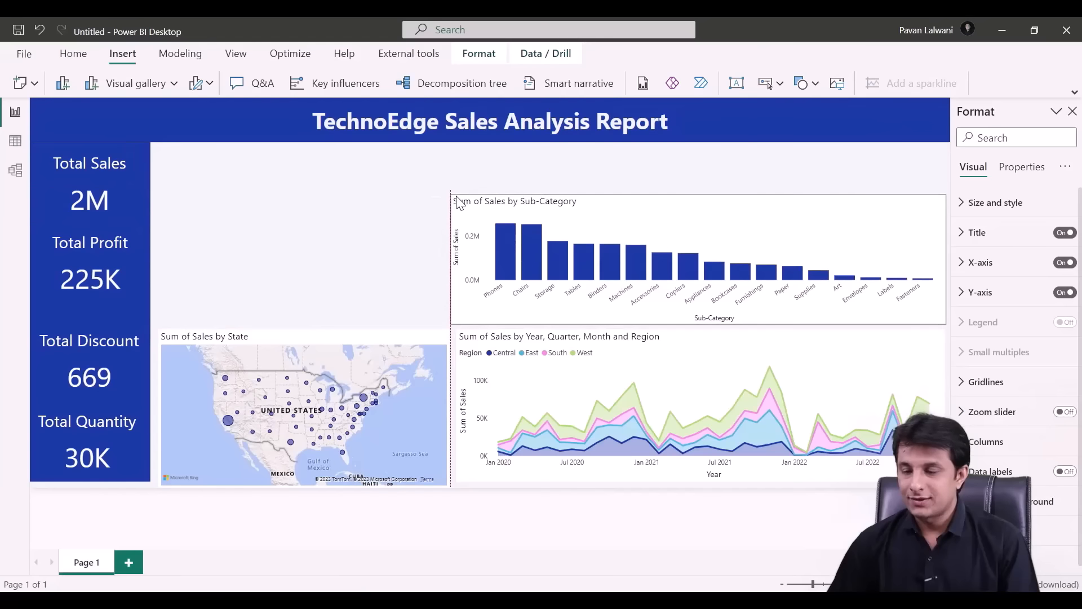
left_click(1072, 111)
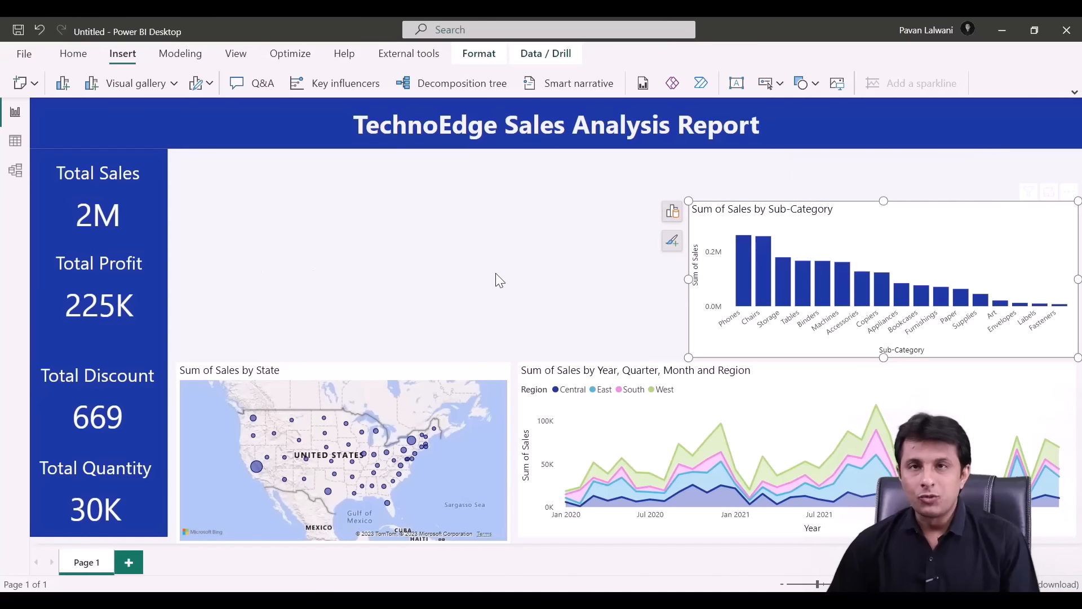
- Add a new visual with Region on the X-axis and Sum of Sales on the Y-axis
right_click(314, 220)
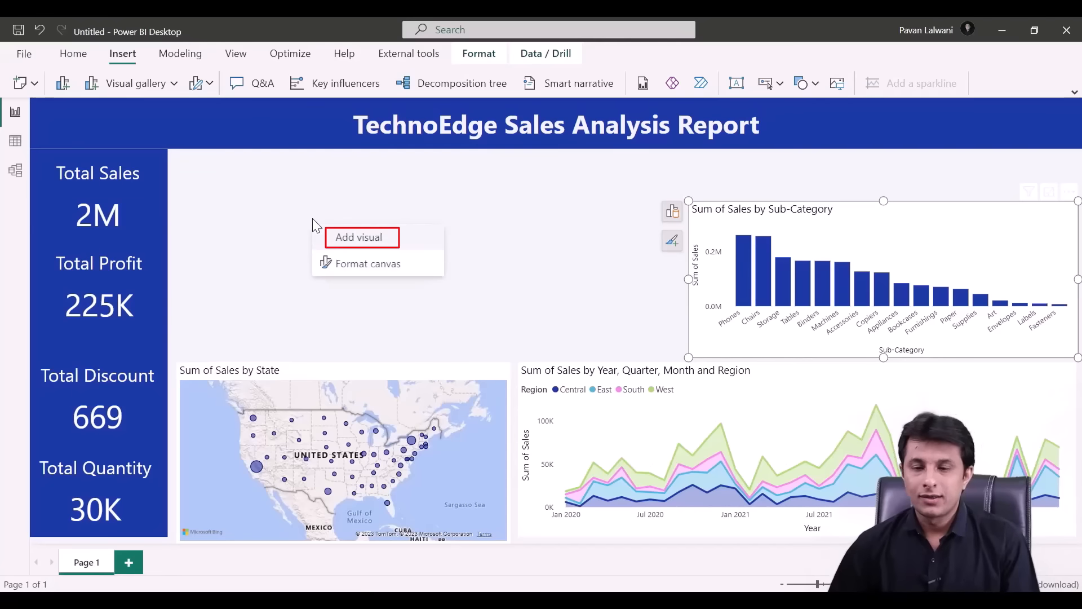
left_click(351, 235)
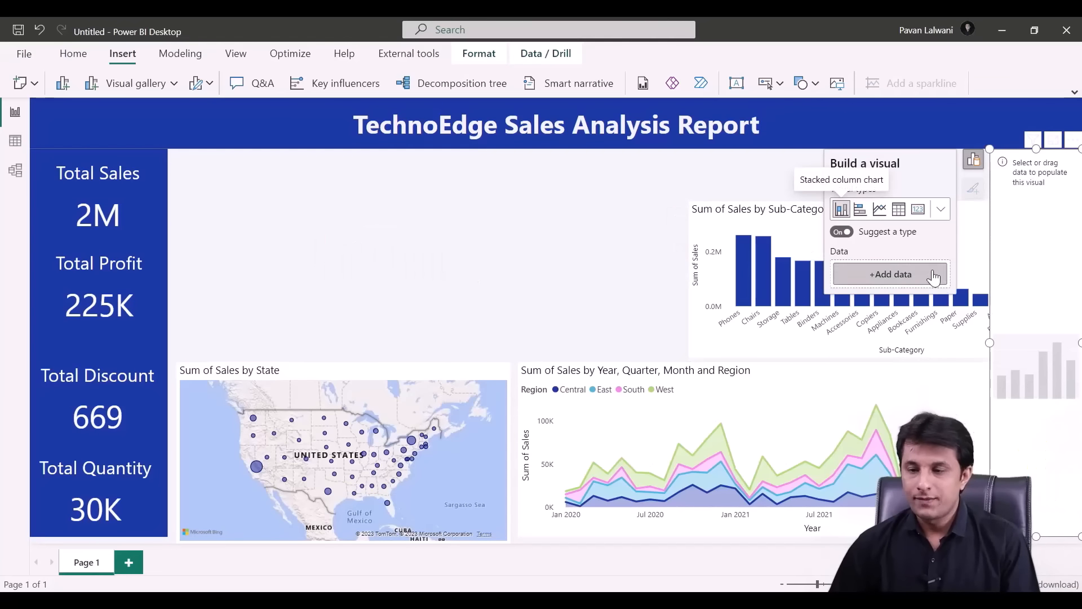
left_click(842, 232)
left_click(892, 281)
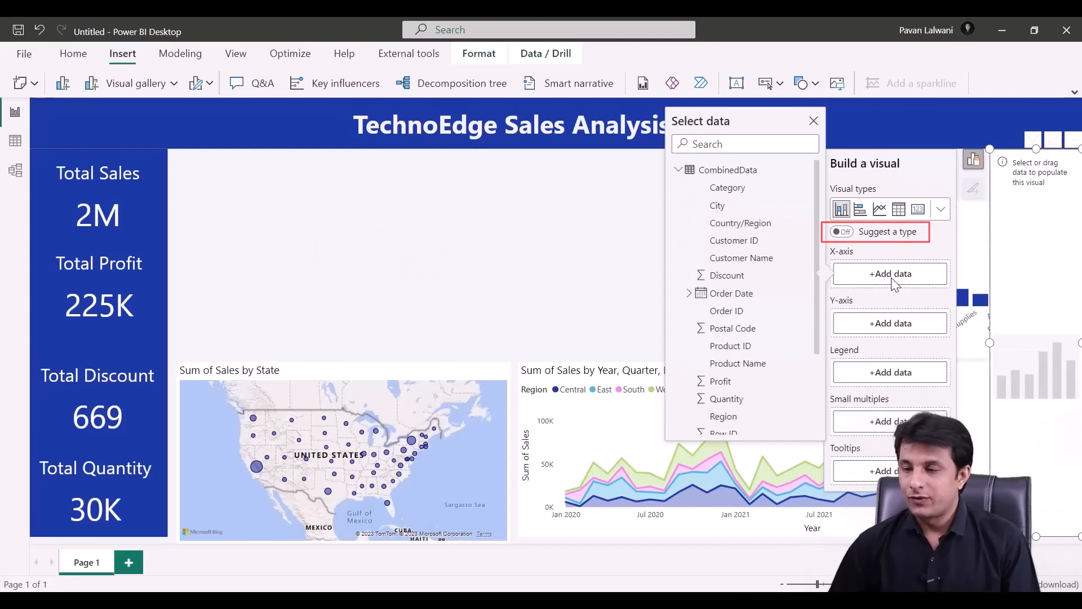
scroll(784, 335, "down", 3)
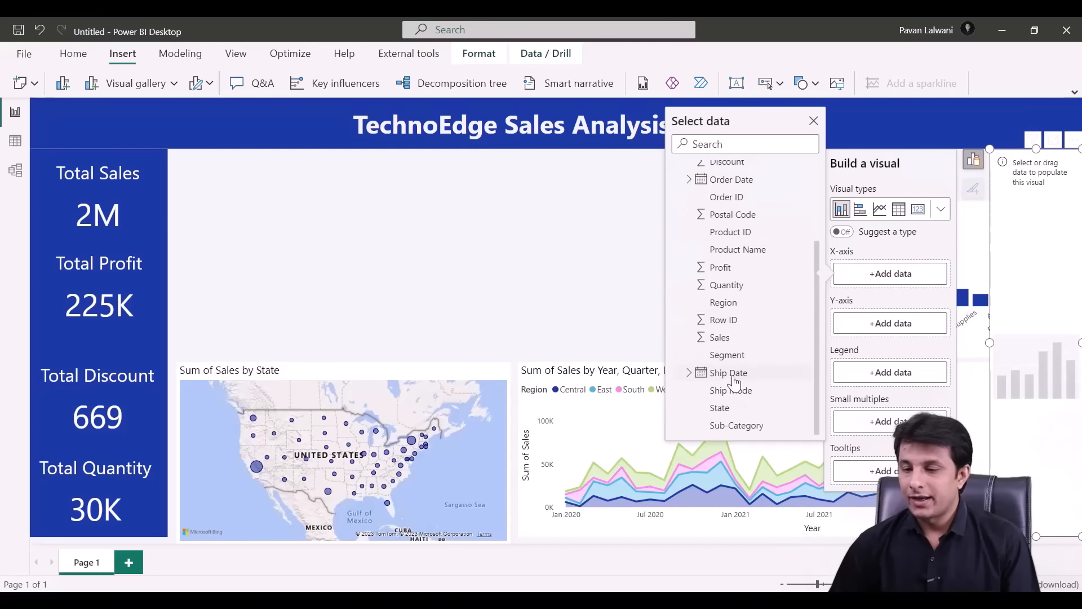
left_click(732, 305)
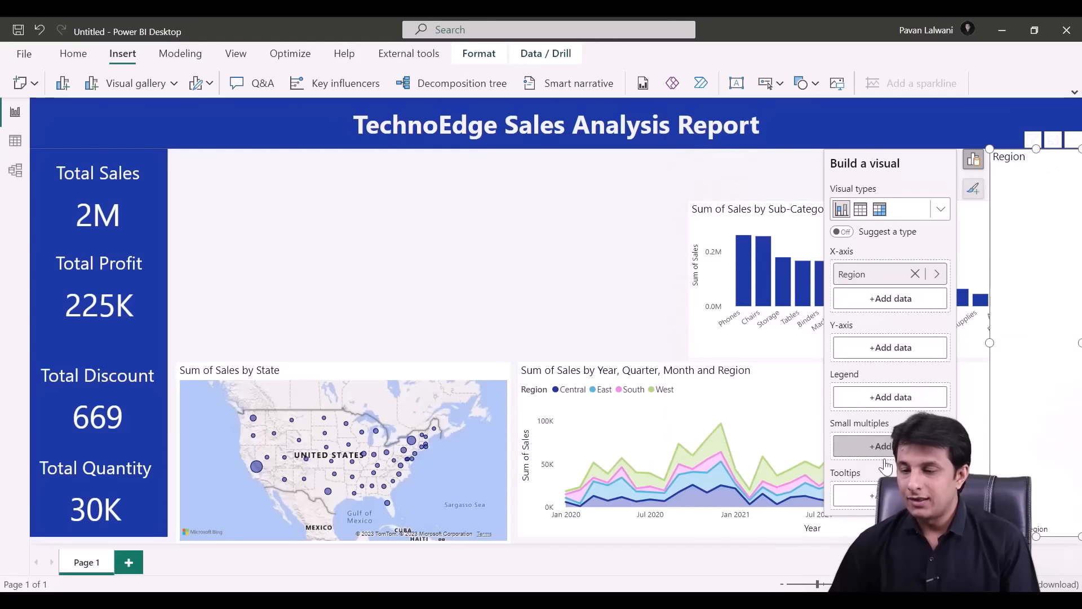
left_click(849, 345)
scroll(751, 395, "down", 3)
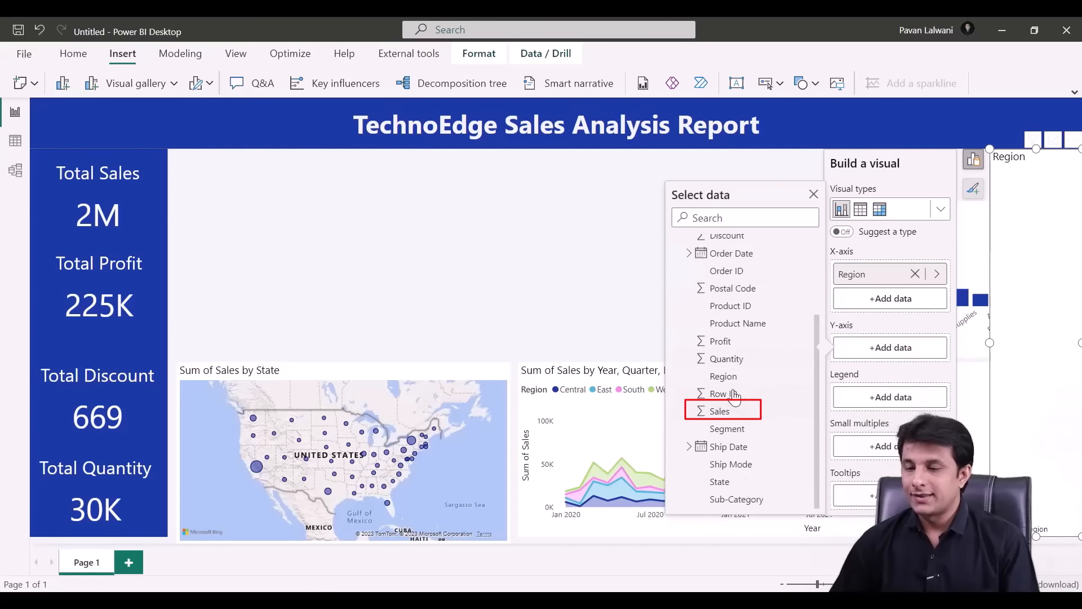
left_click(738, 418)
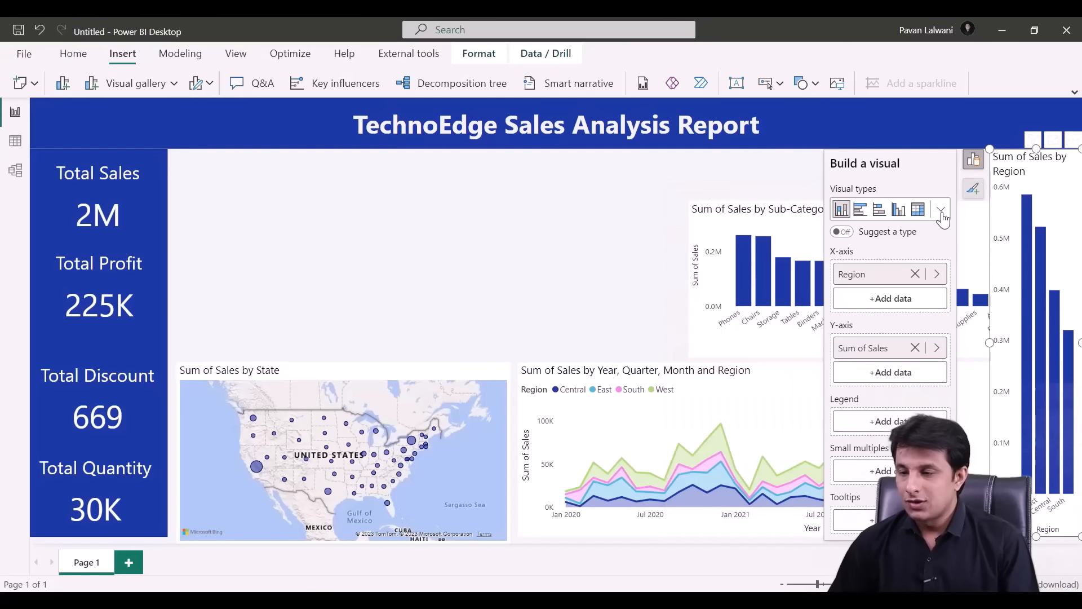
- Convert the Region chart to a pie chart and resize it beside the sub-category chart
left_click(941, 212)
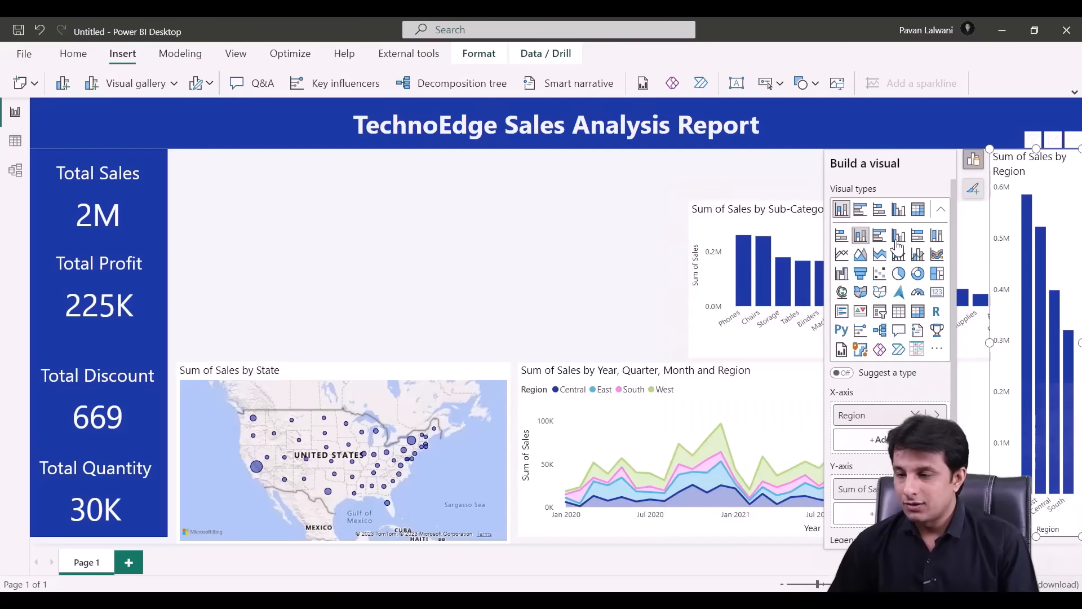
left_click(899, 274)
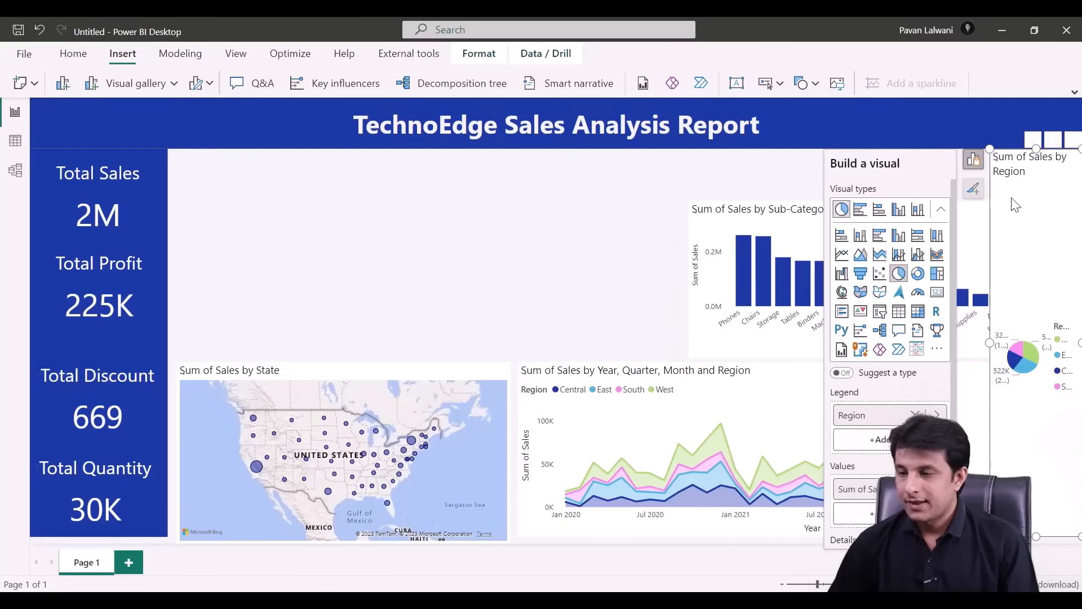
left_click_drag(1015, 206, 200, 225)
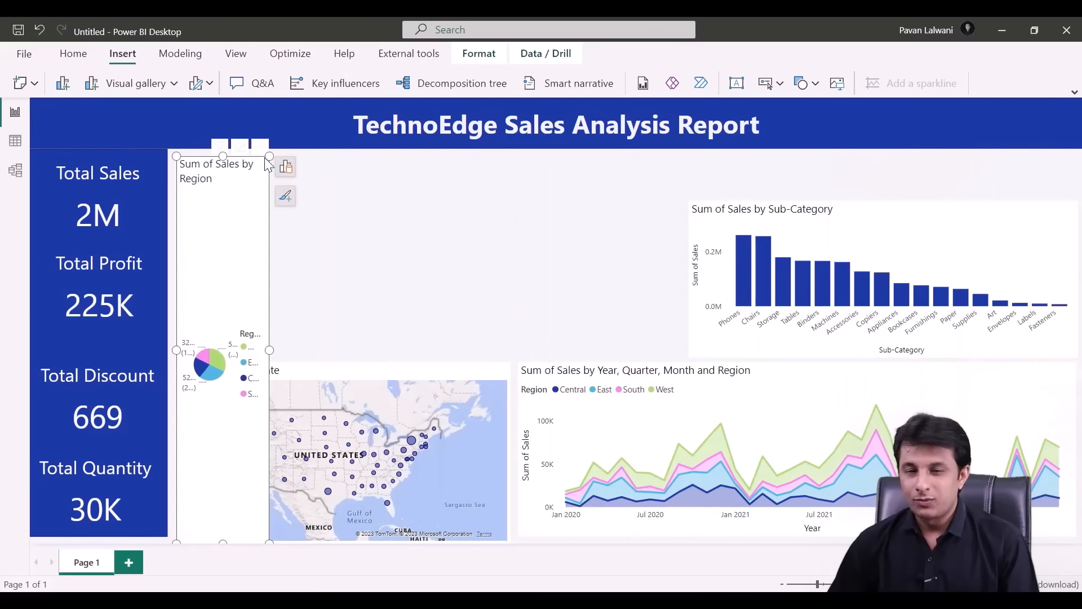
left_click_drag(268, 158, 411, 420)
left_click(273, 228)
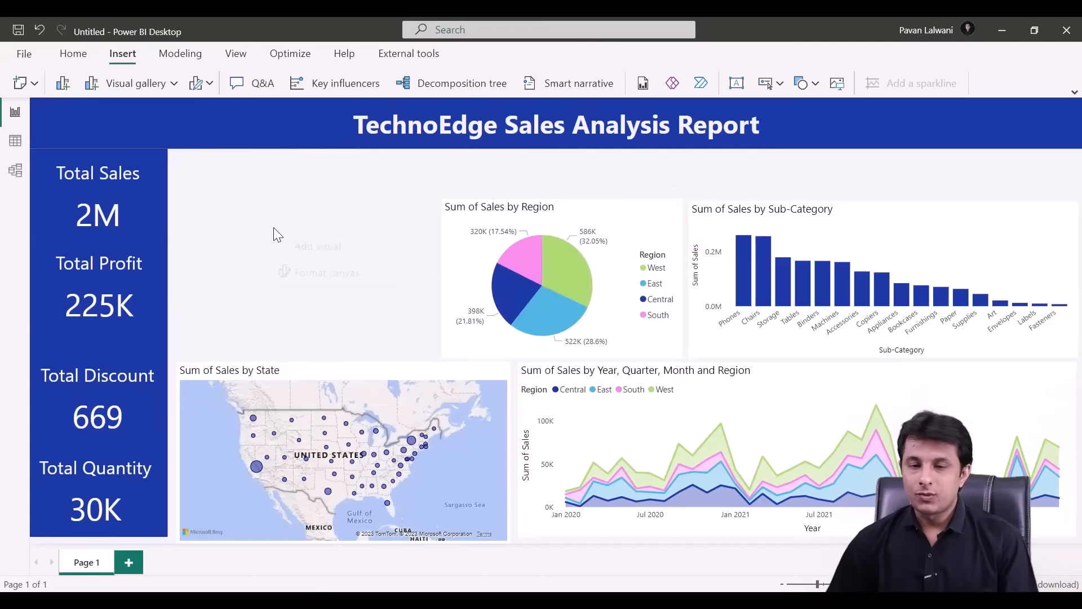
left_click(318, 246)
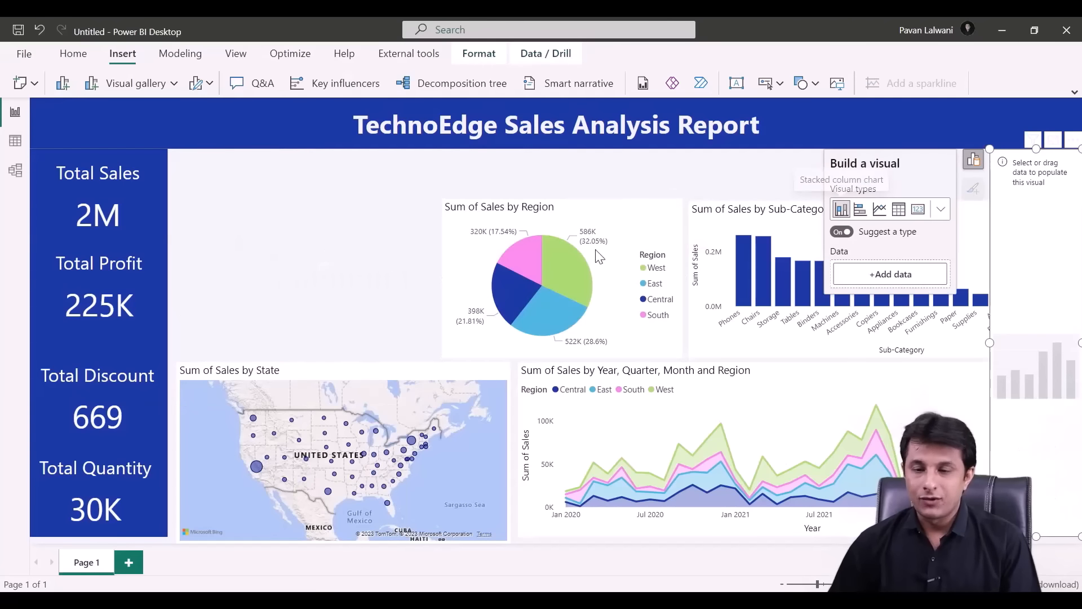
- Make the new visual a donut chart with Segment as legend and Sales as values
left_click(842, 232)
left_click(941, 210)
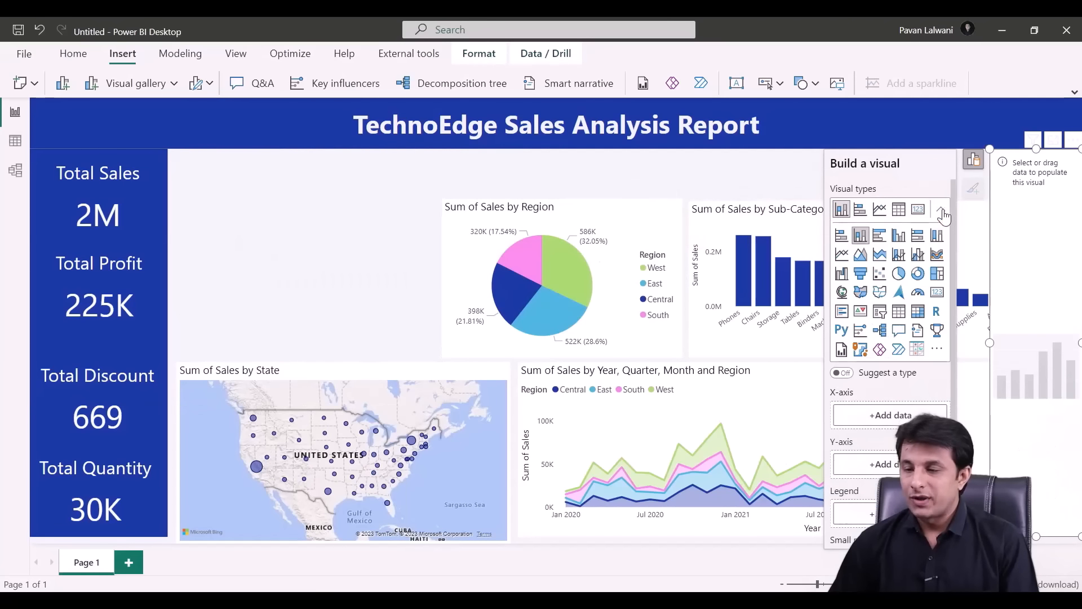
left_click(919, 273)
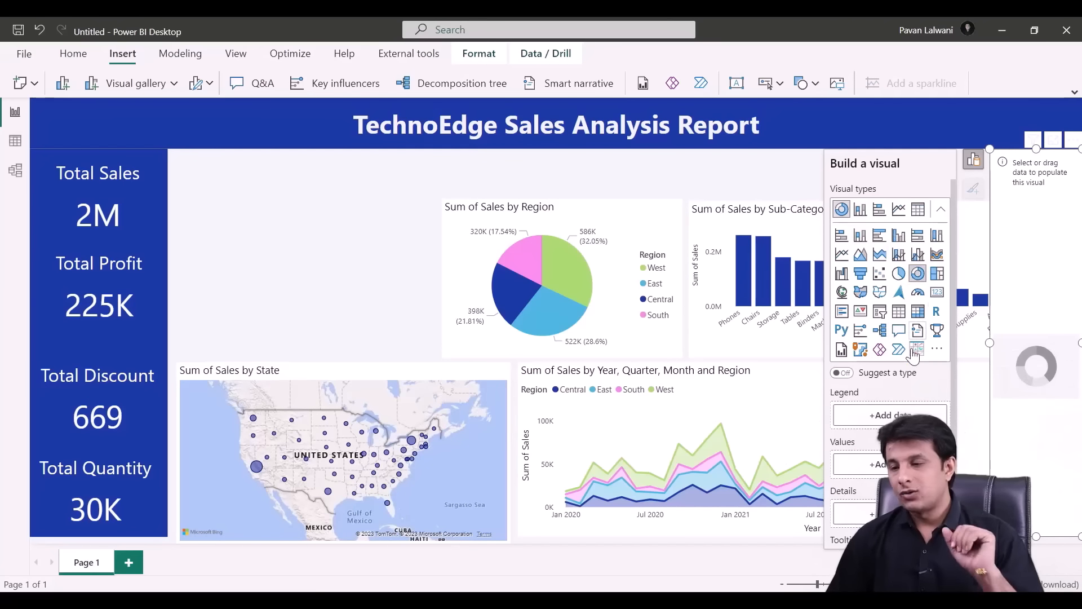
left_click(899, 413)
scroll(750, 461, "down", 3)
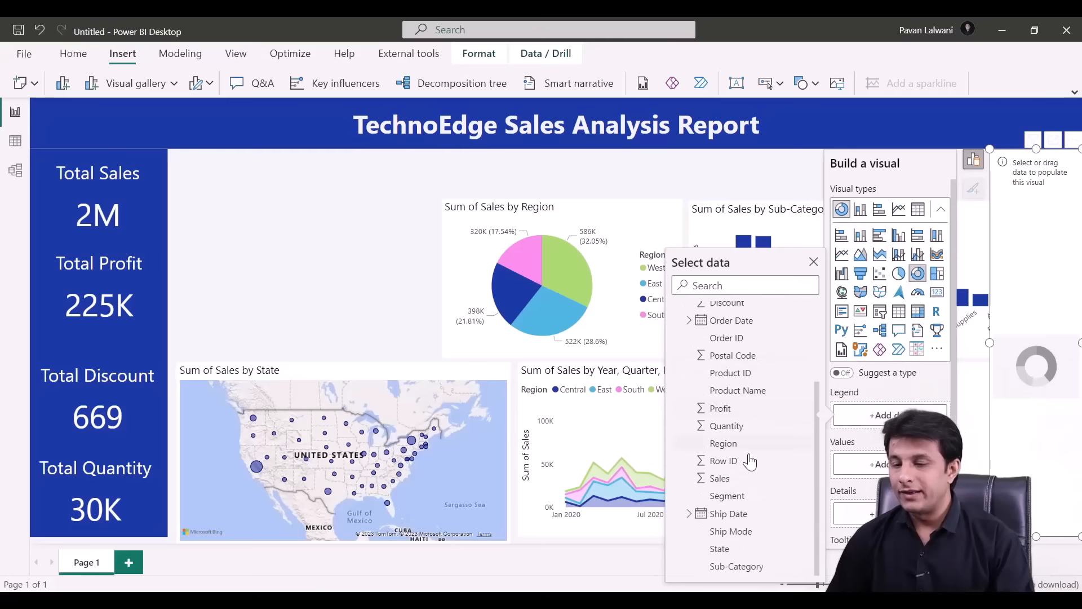
left_click(739, 496)
left_click(847, 447)
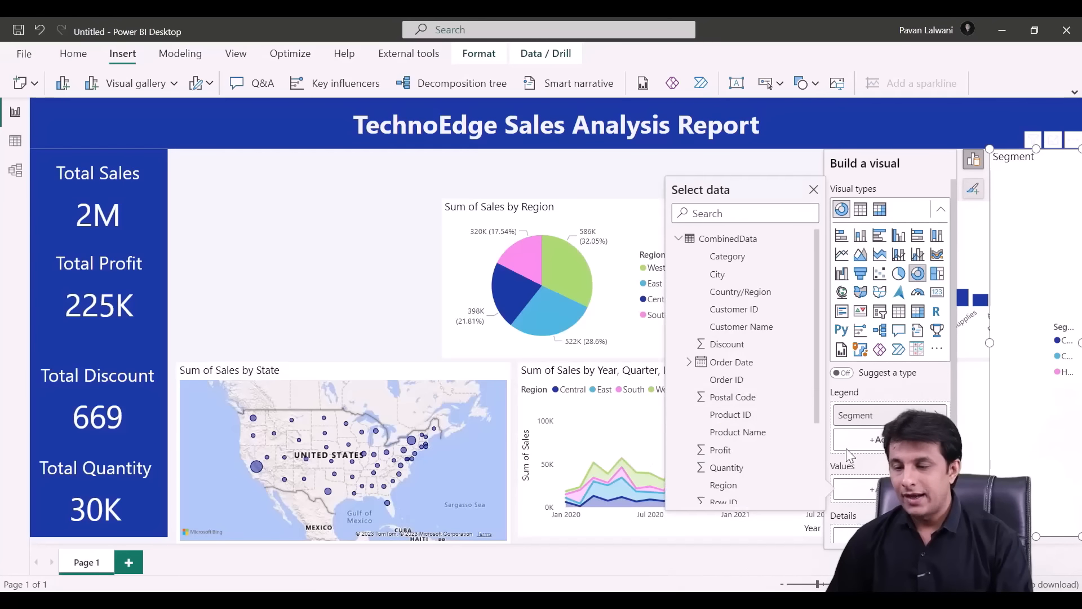
scroll(744, 405, "down", 3)
left_click(728, 405)
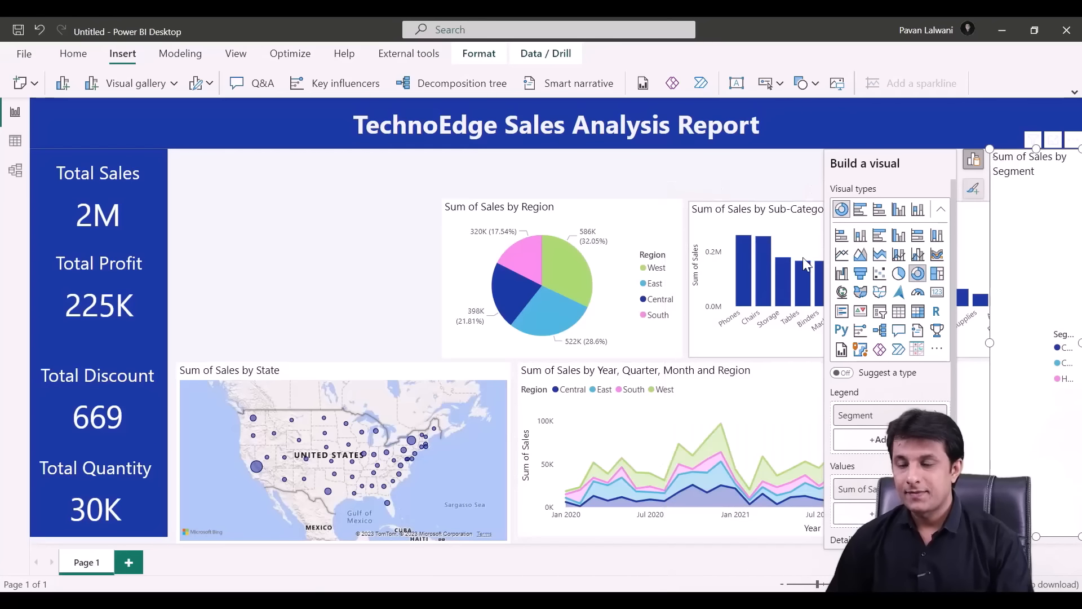
- Move and resize the Segment donut into its slot left of the Region pie
left_click(280, 248)
left_click_drag(280, 248, 206, 247)
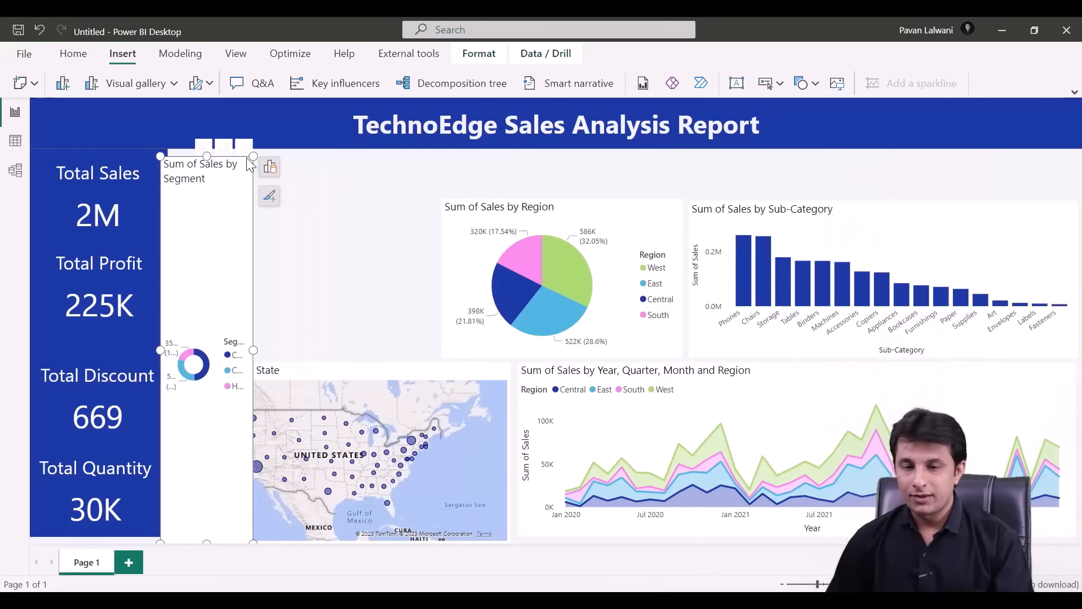
left_click_drag(252, 157, 435, 199)
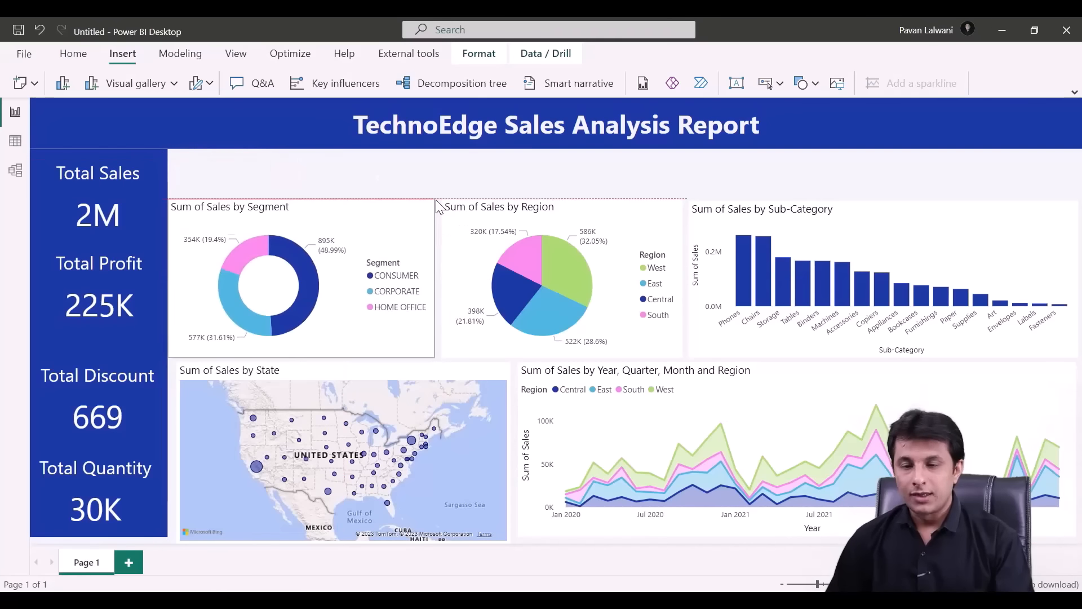
left_click(394, 166)
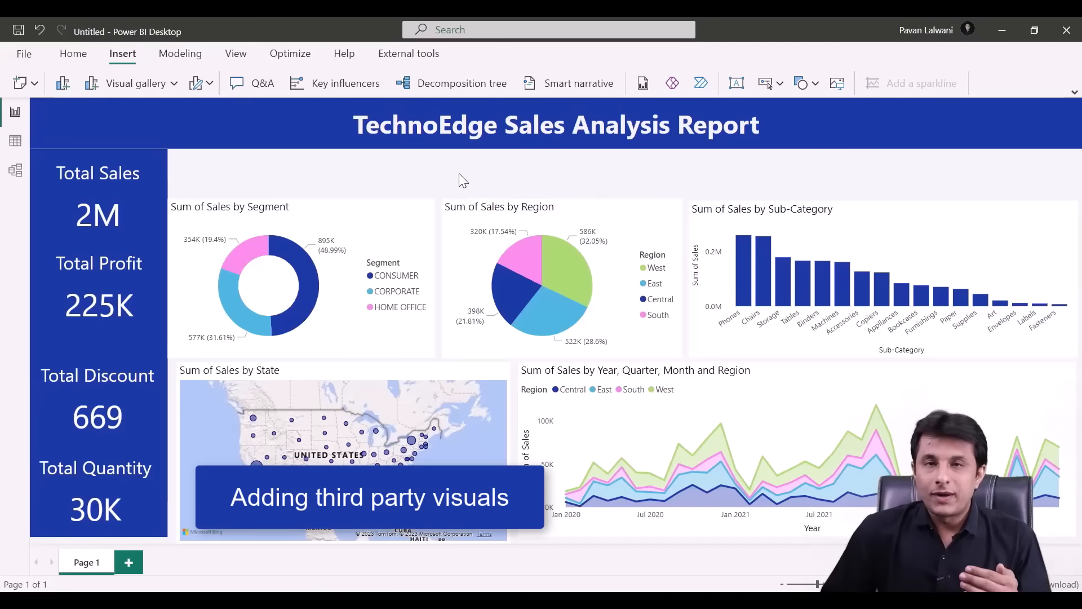
- Import the Scroller custom visual from AppSource after searching 'scroller' in Get more visuals
left_click(163, 83)
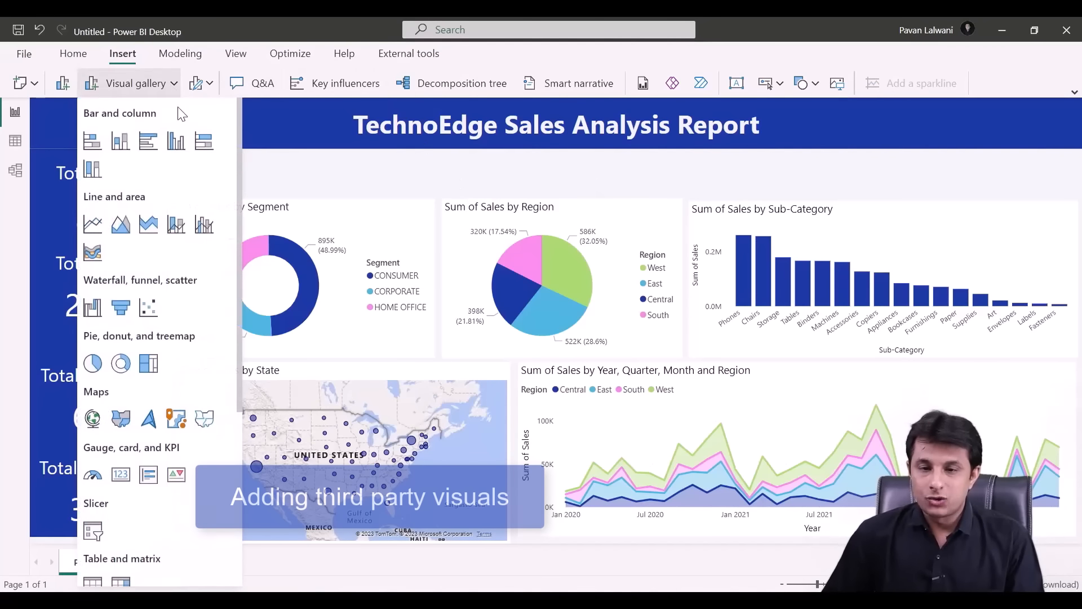
scroll(194, 342, "down", 5)
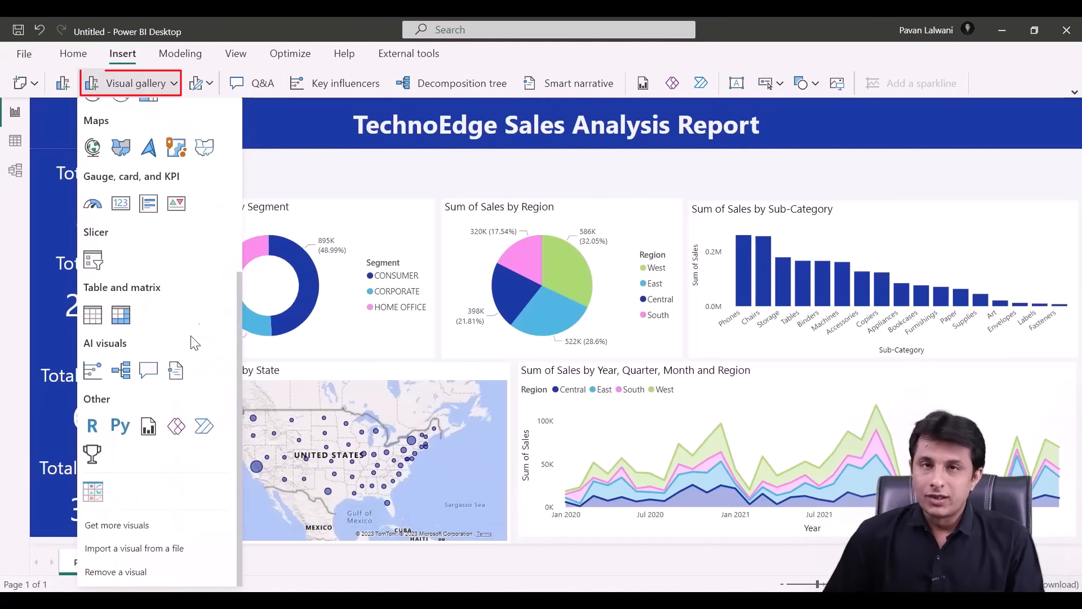
left_click(140, 529)
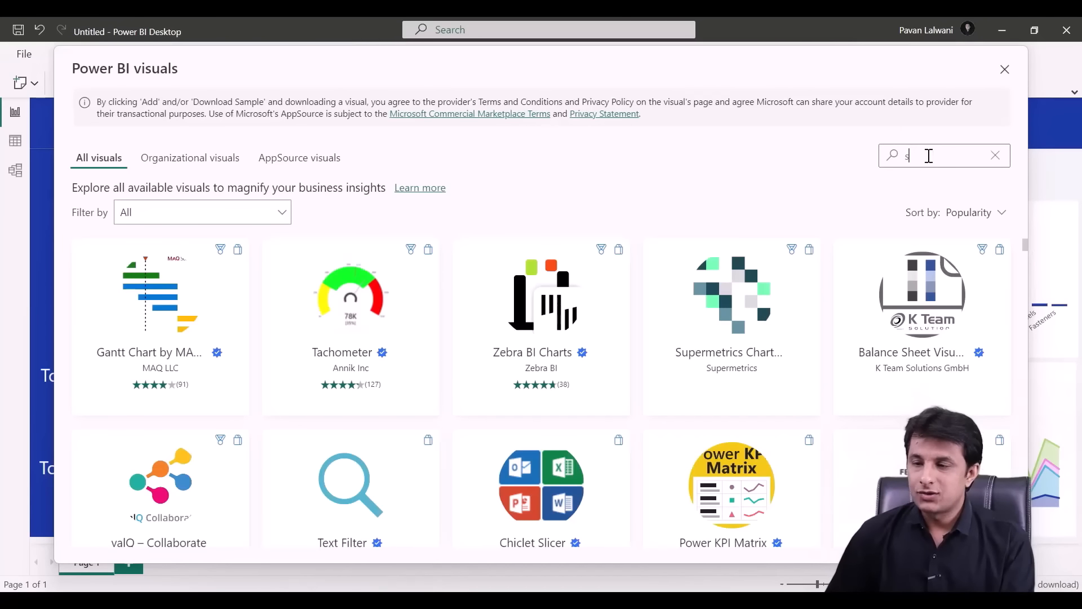
left_click(931, 161)
type("scroller")
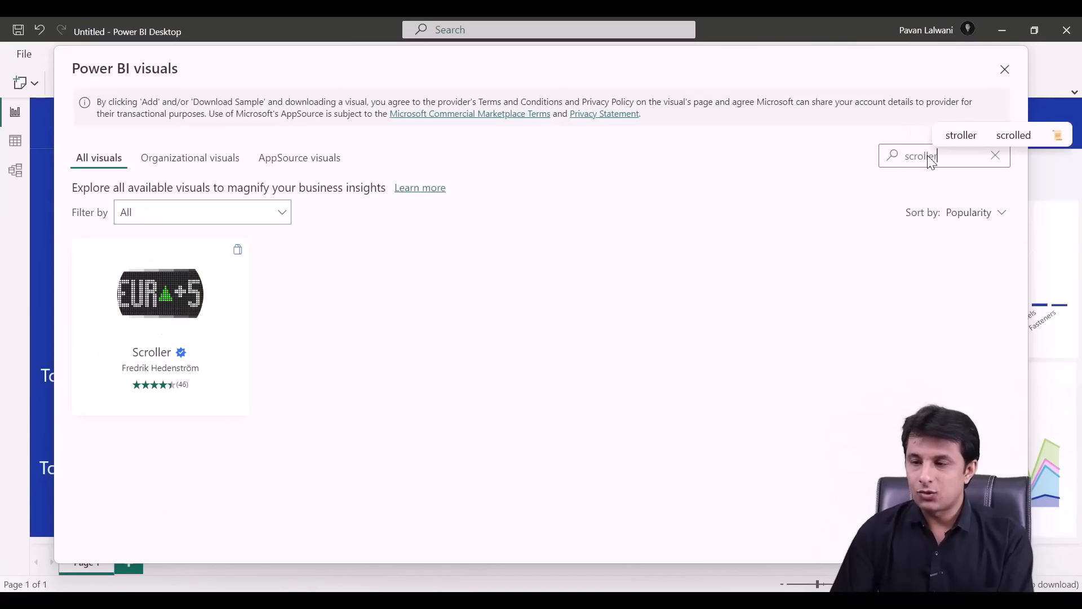
left_click(159, 336)
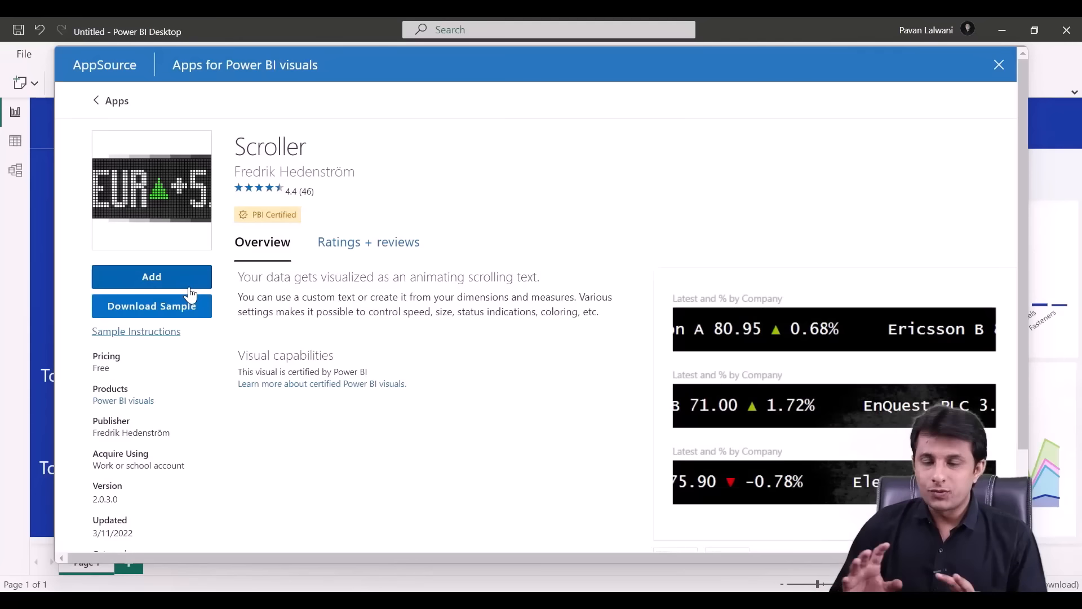
left_click(168, 281)
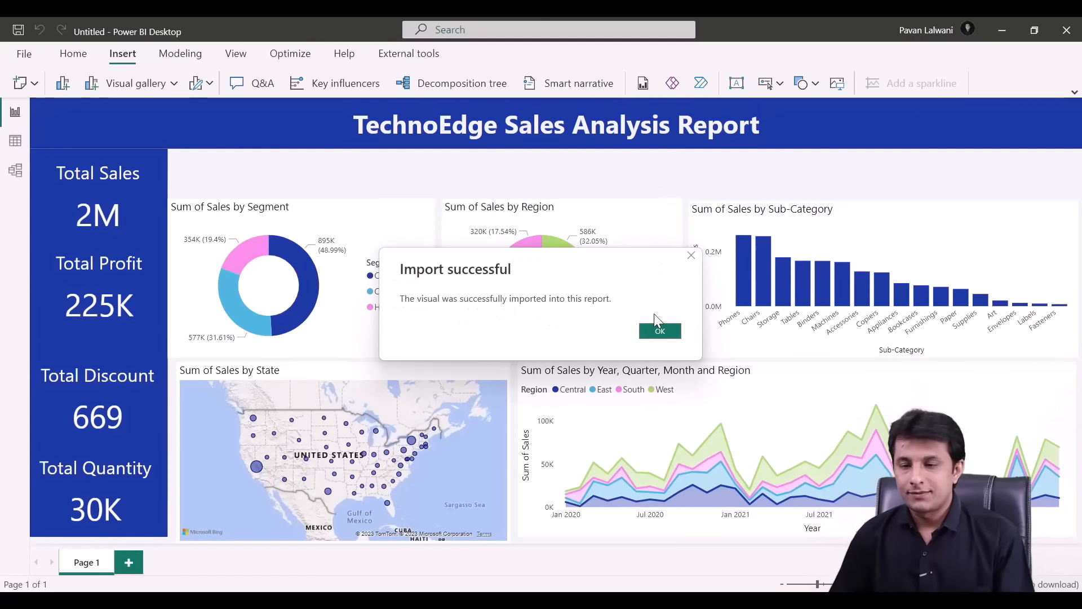
left_click(657, 328)
left_click(174, 84)
- Insert a Scroller visual with State as category, Sales as absolute measure and Profit as deviation measure
scroll(125, 496, "down", 3)
left_click(126, 498)
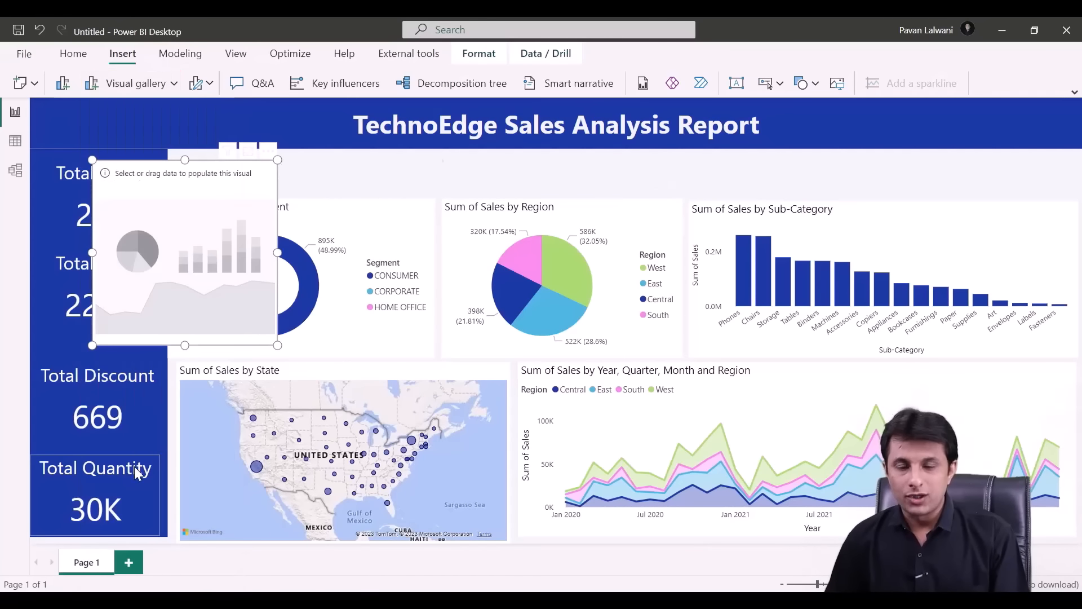
left_click(396, 286)
scroll(526, 385, "down", 2)
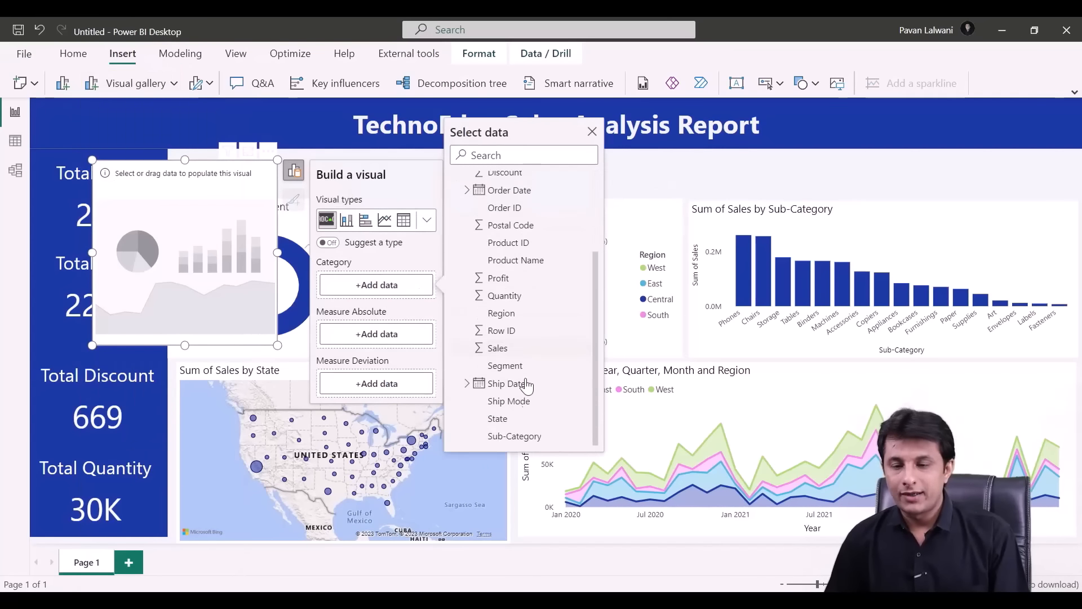
left_click(516, 418)
left_click(376, 334)
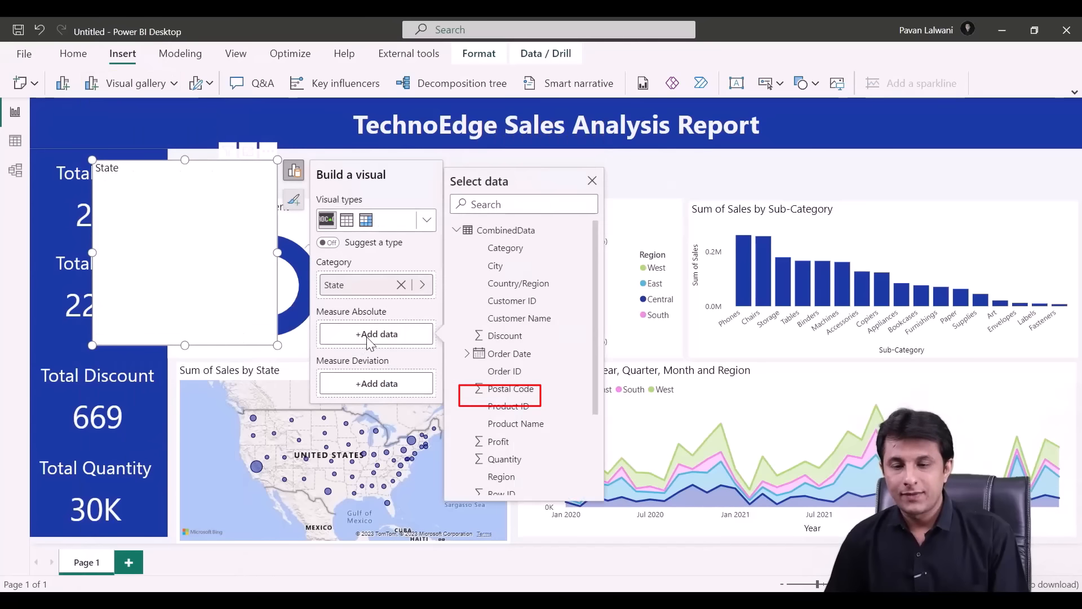
scroll(520, 411, "down", 2)
left_click(499, 398)
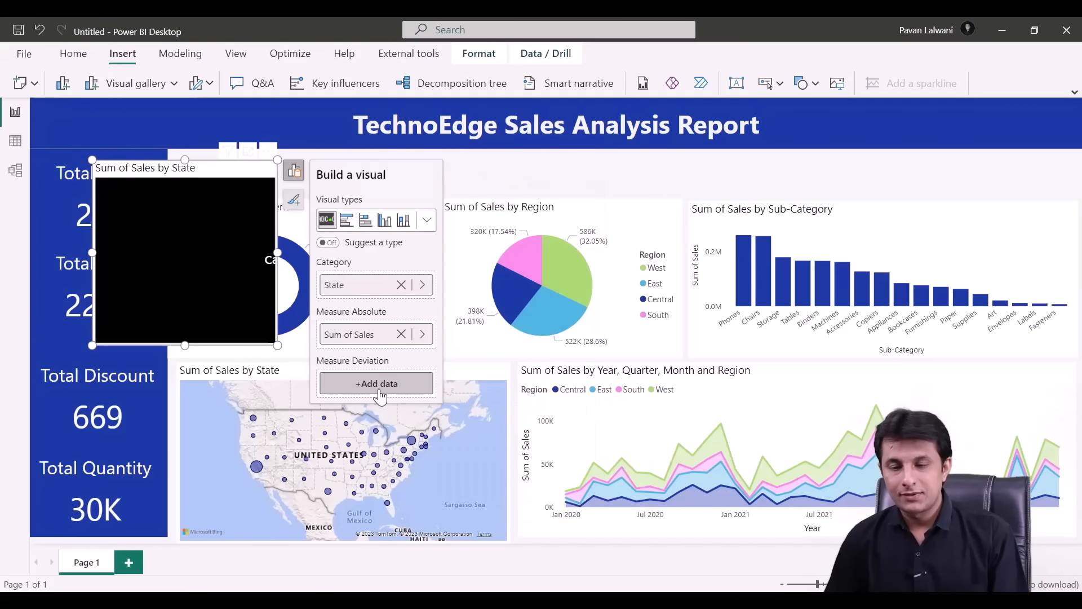
left_click(376, 383)
scroll(514, 428, "down", 2)
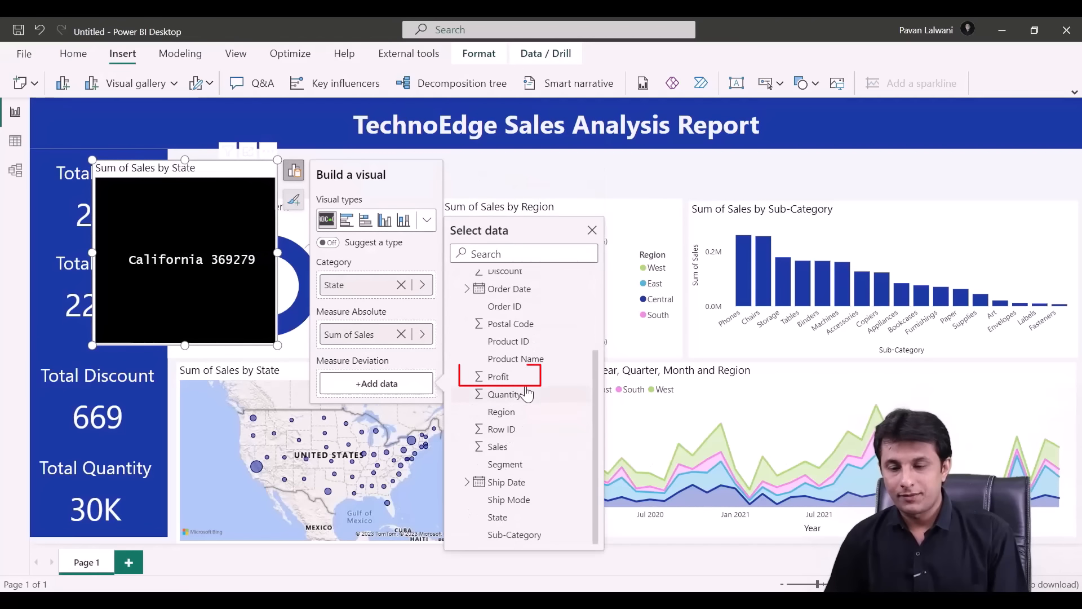
left_click(502, 377)
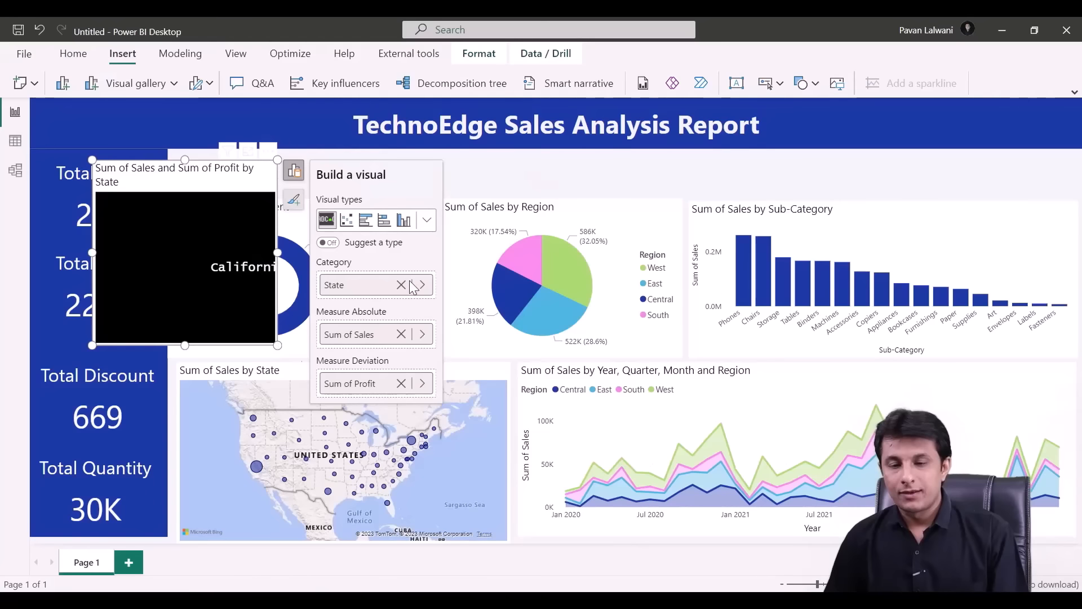
- Stretch the ticker into a wide, short strip just beneath the report title
left_click_drag(278, 345, 1078, 199)
left_click_drag(88, 158, 168, 149)
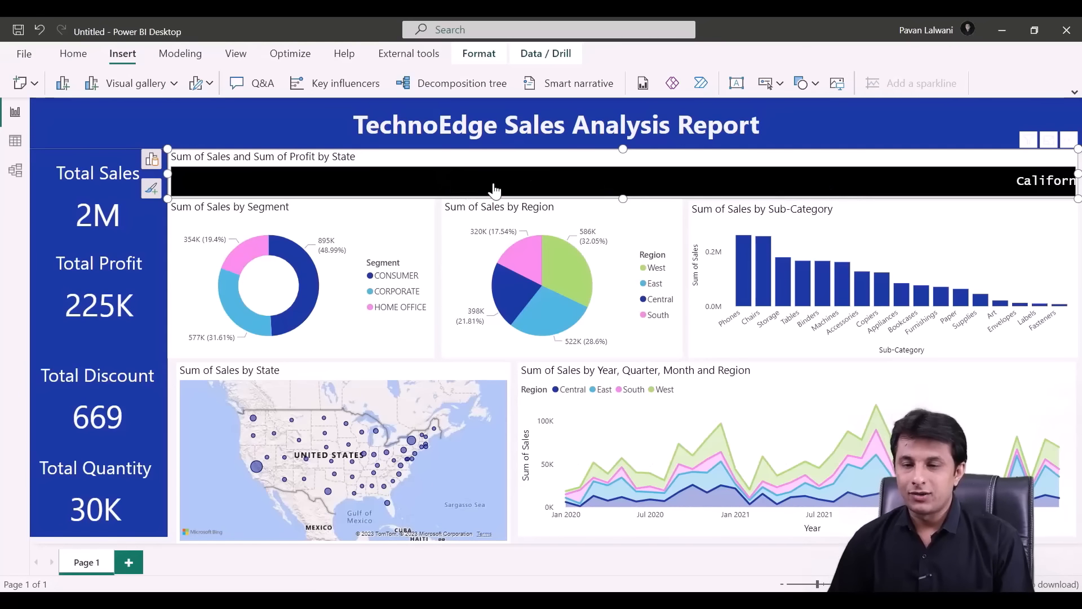
left_click(152, 193)
left_click(251, 242)
- Turn off the ticker's title, enable auto-size font and set scroll speed to 5
left_click(179, 218)
left_click(995, 203)
left_click(1009, 239)
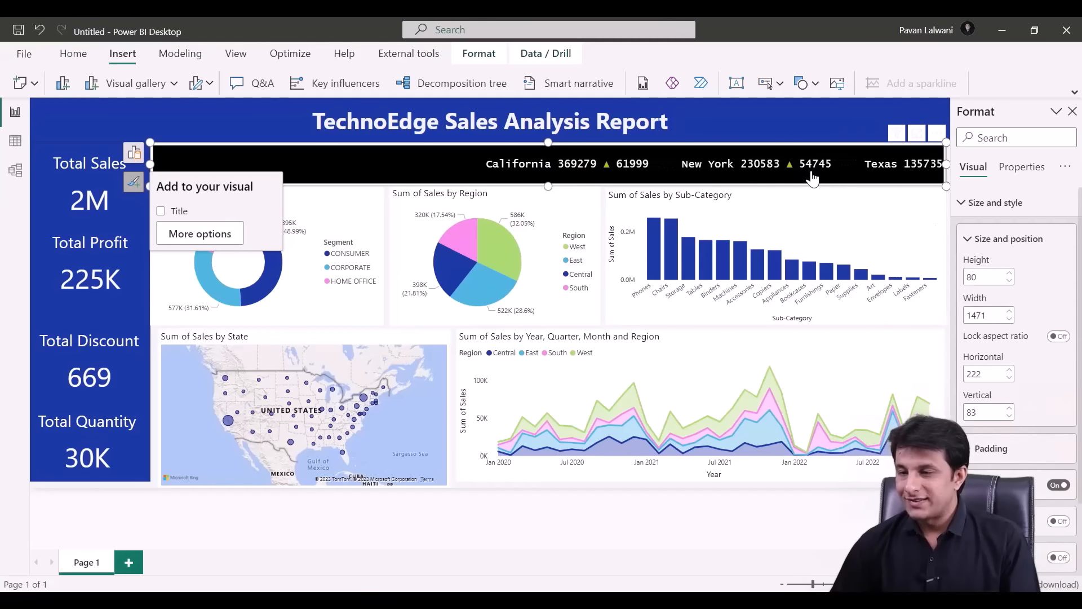
scroll(1015, 338, "down", 2)
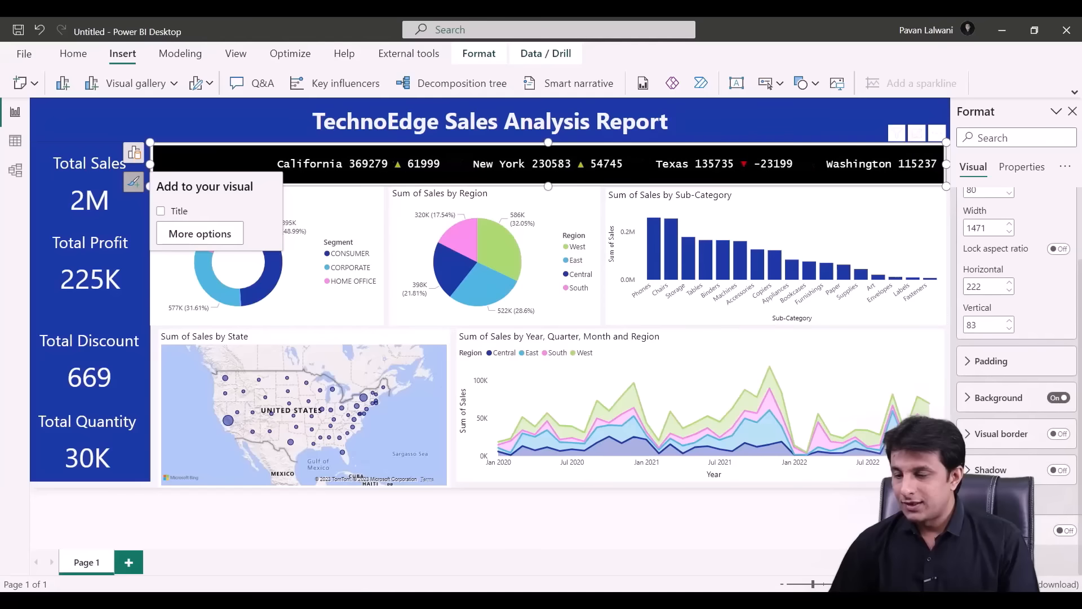
scroll(999, 464, "down", 5)
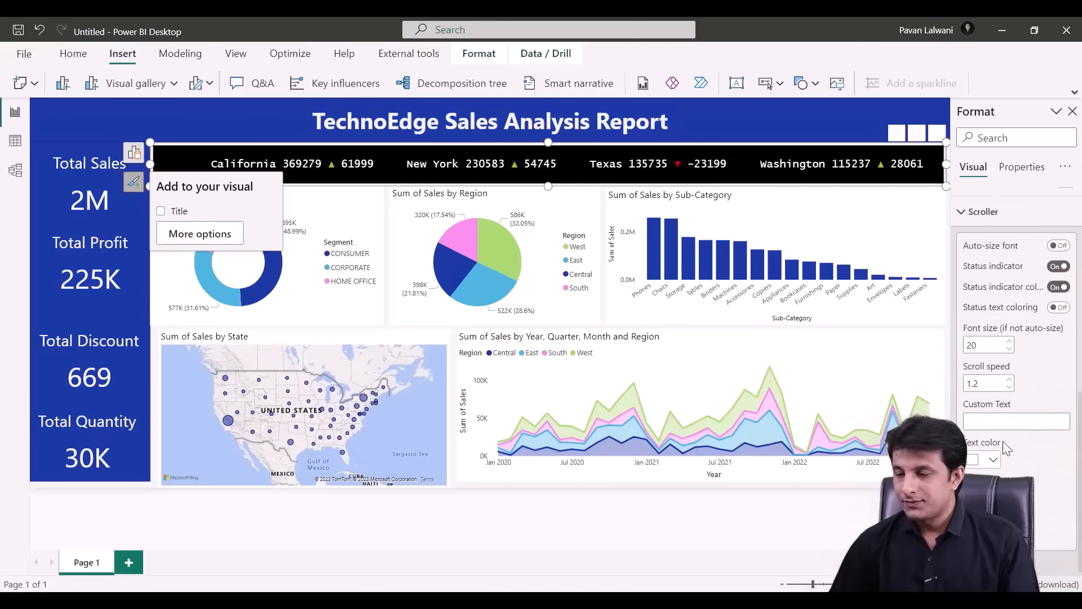
left_click(1060, 246)
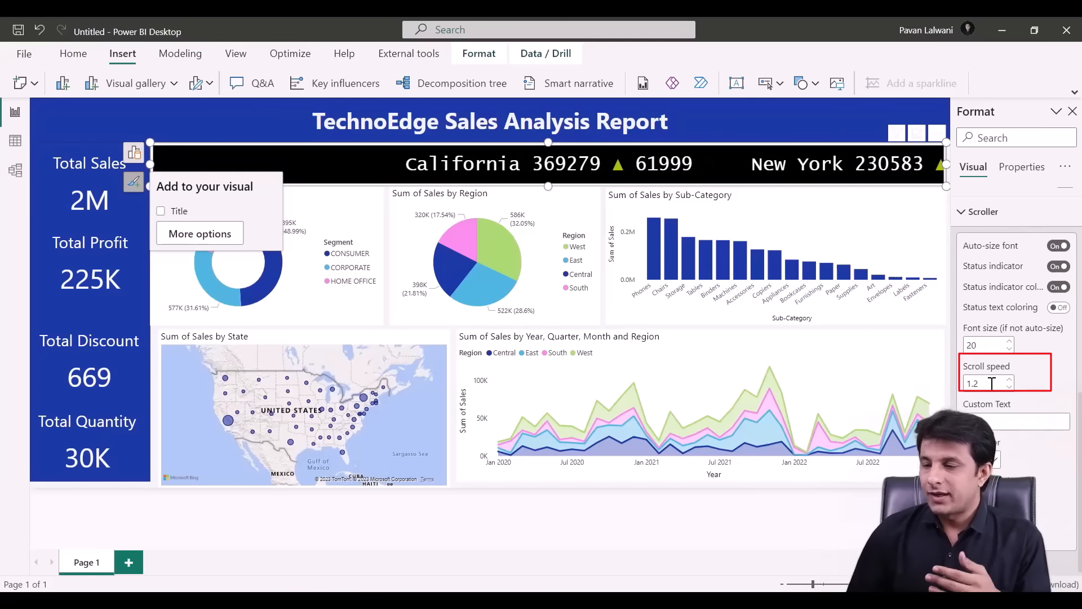
key("ctrl+a")
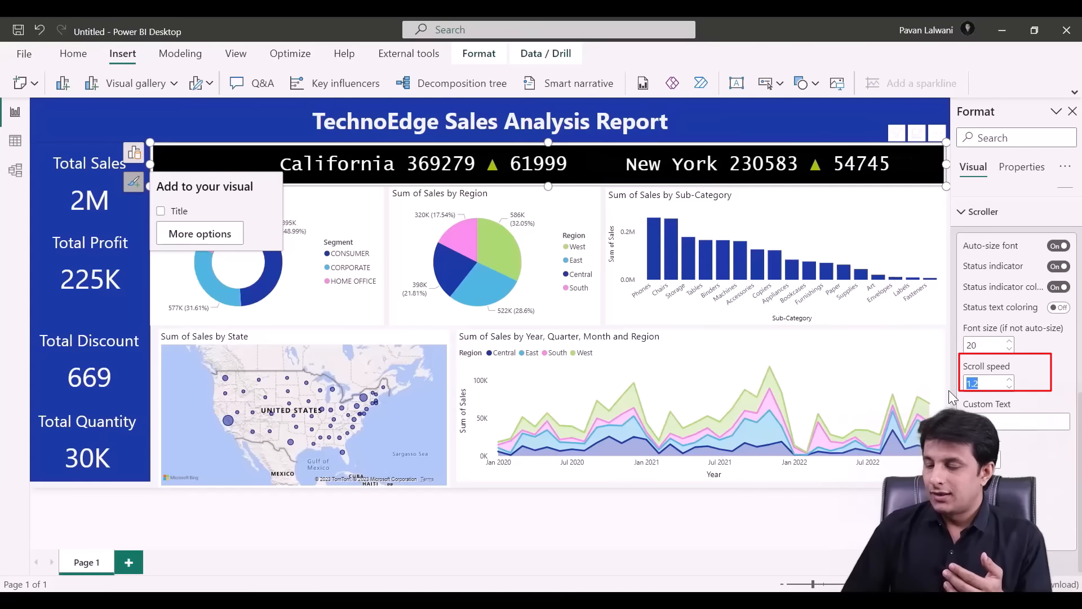
type("5")
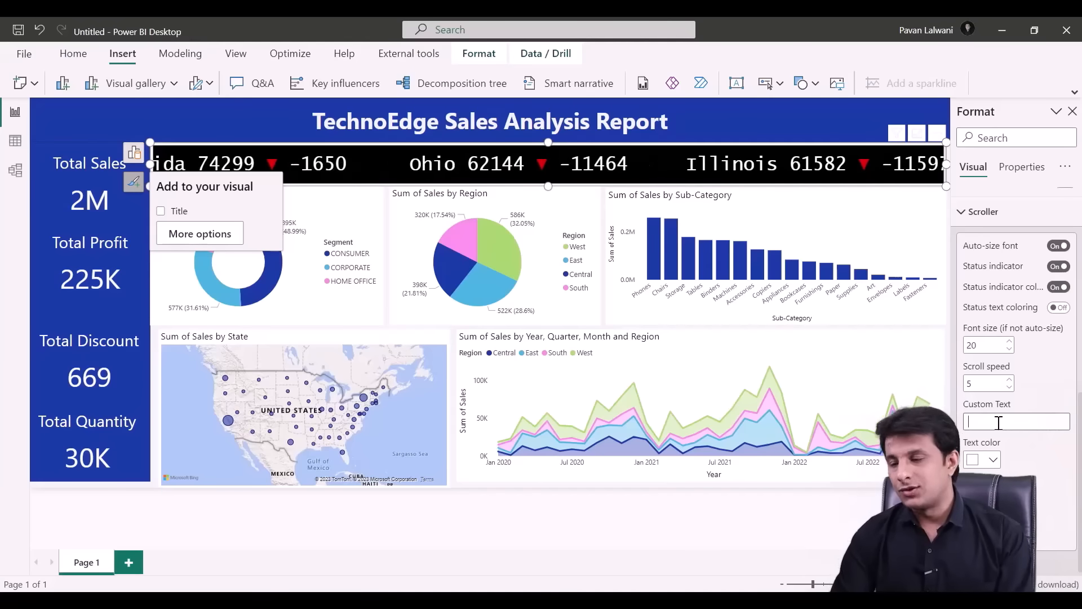
- Try a custom ticker text, then clear it and turn on status text colouring
left_click(998, 423)
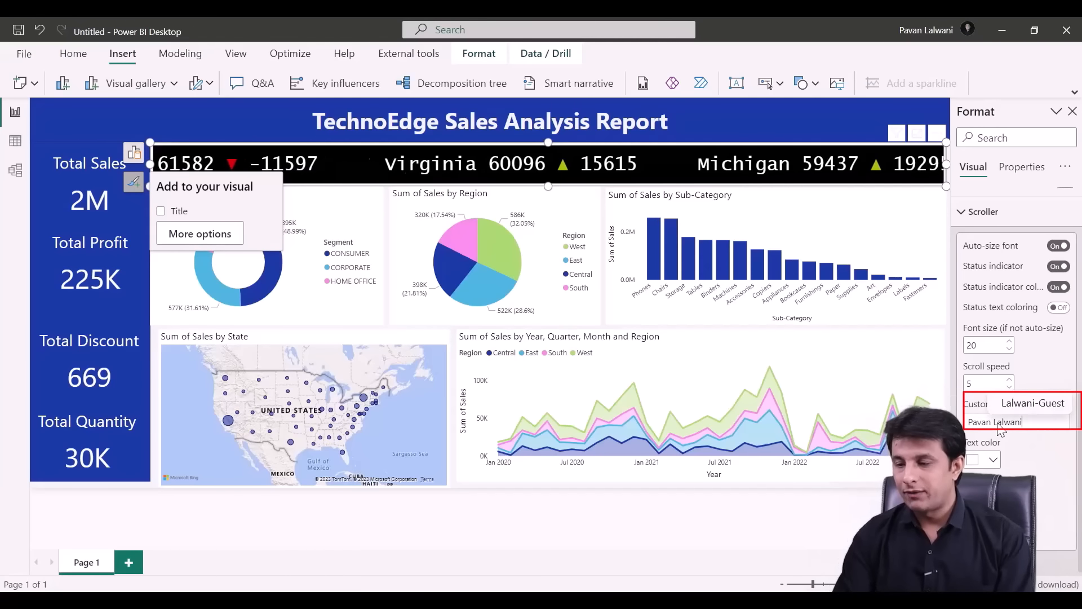
key("Return")
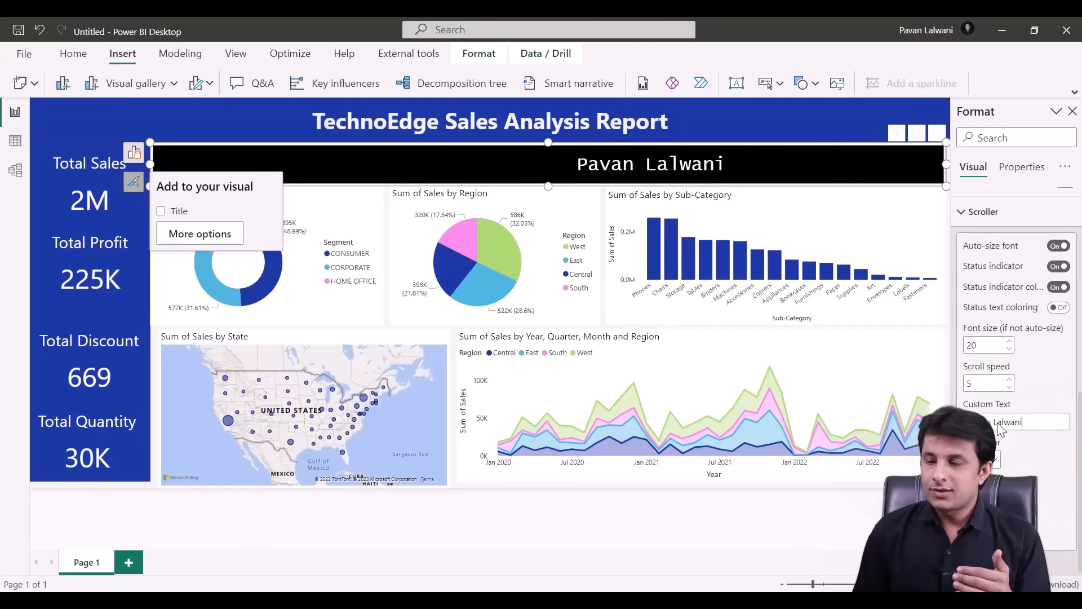
left_click_drag(1027, 422, 939, 424)
key("BackSpace")
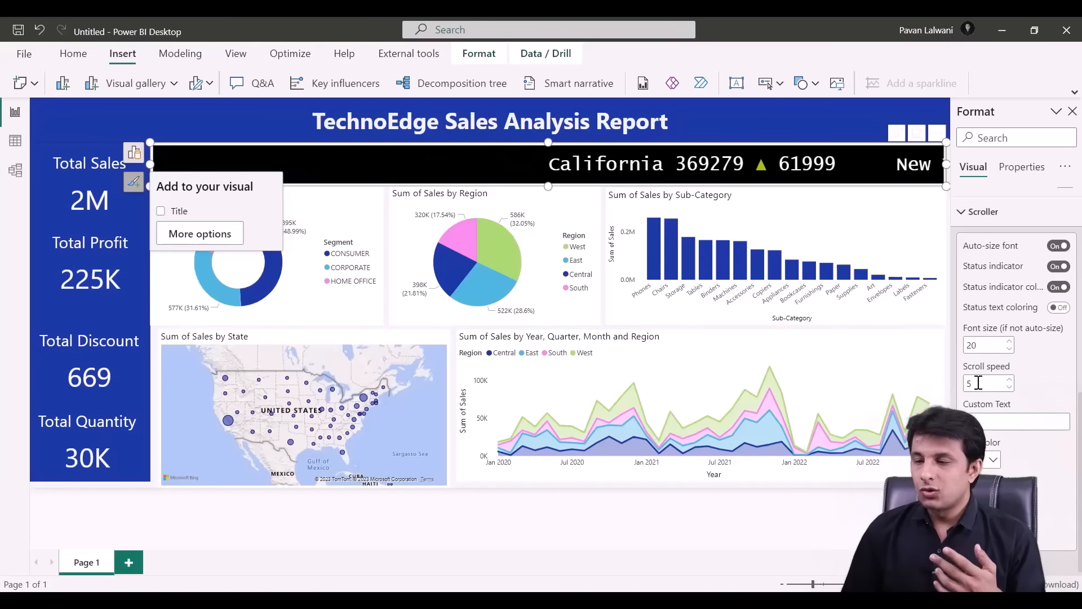
left_click(1060, 308)
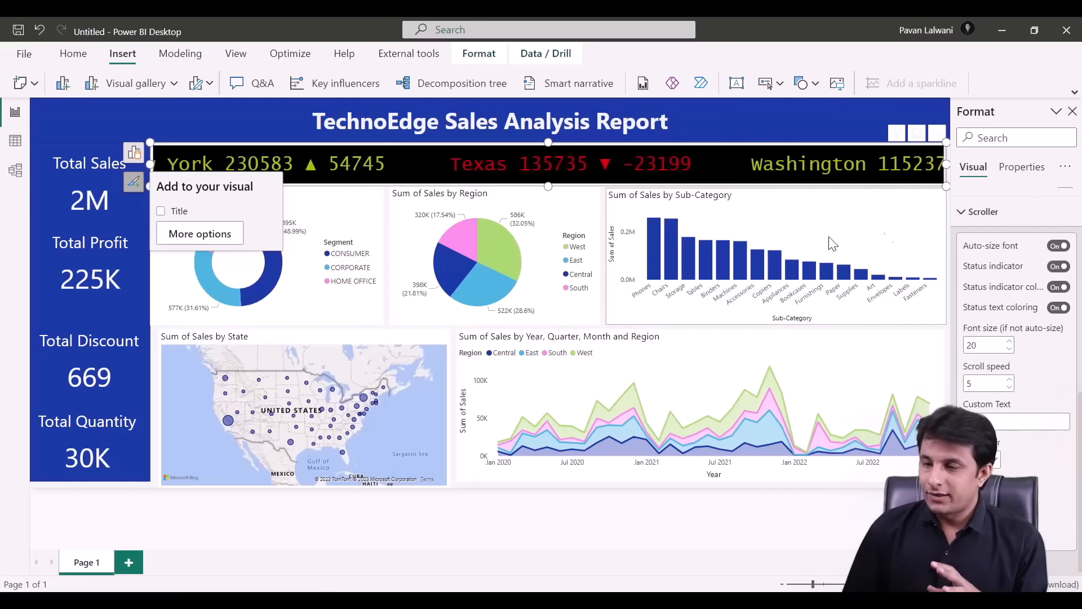
- Insert the Technoedge logo image, shrink it and place it in the title bar's left corner
left_click(1073, 111)
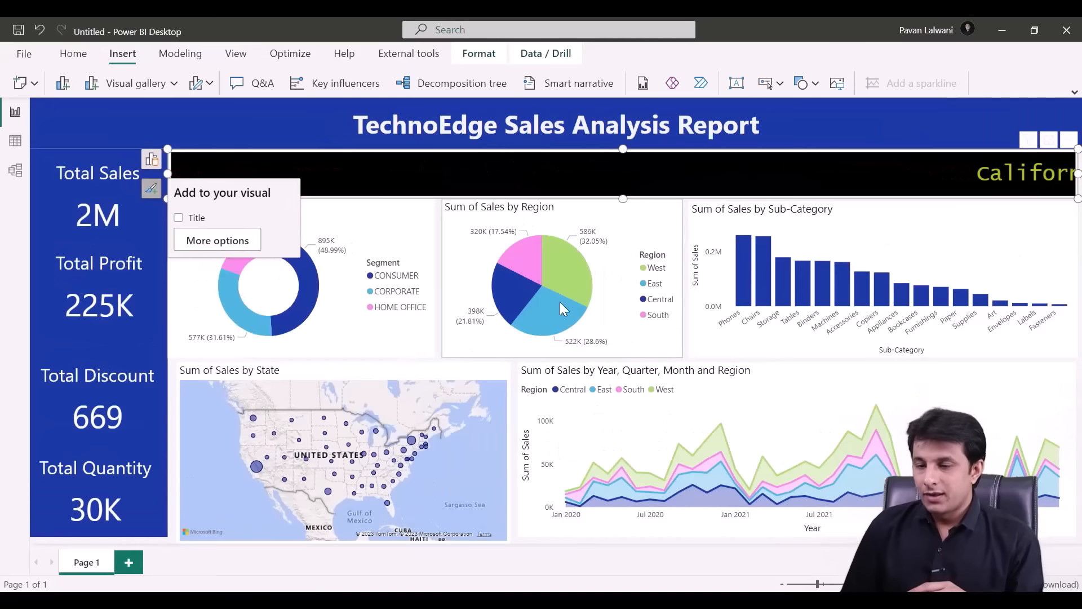
left_click(355, 243)
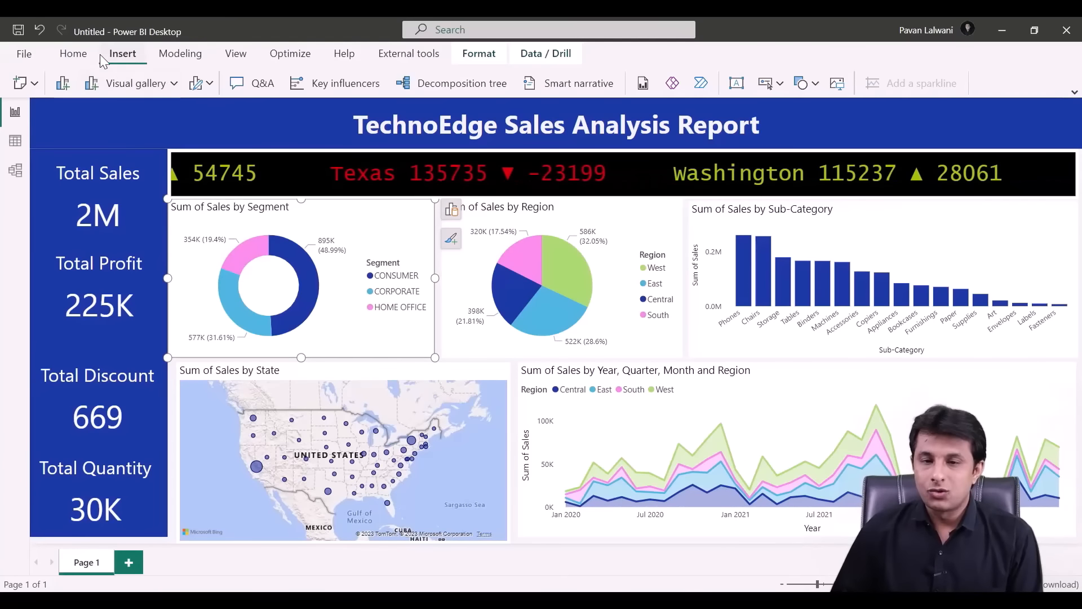
left_click(837, 82)
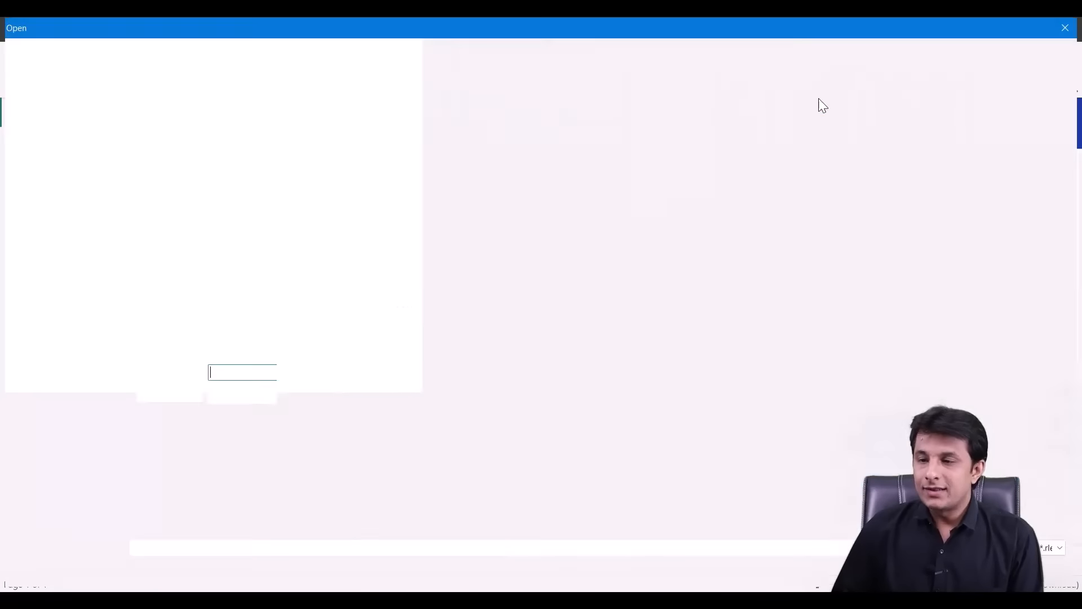
double_click(420, 148)
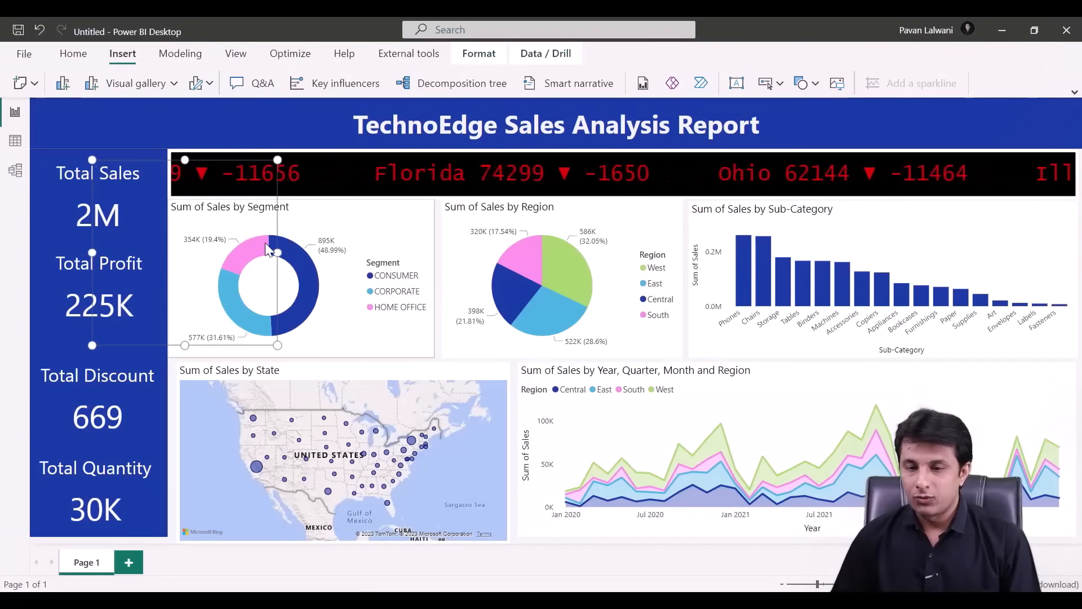
left_click_drag(277, 160, 167, 266)
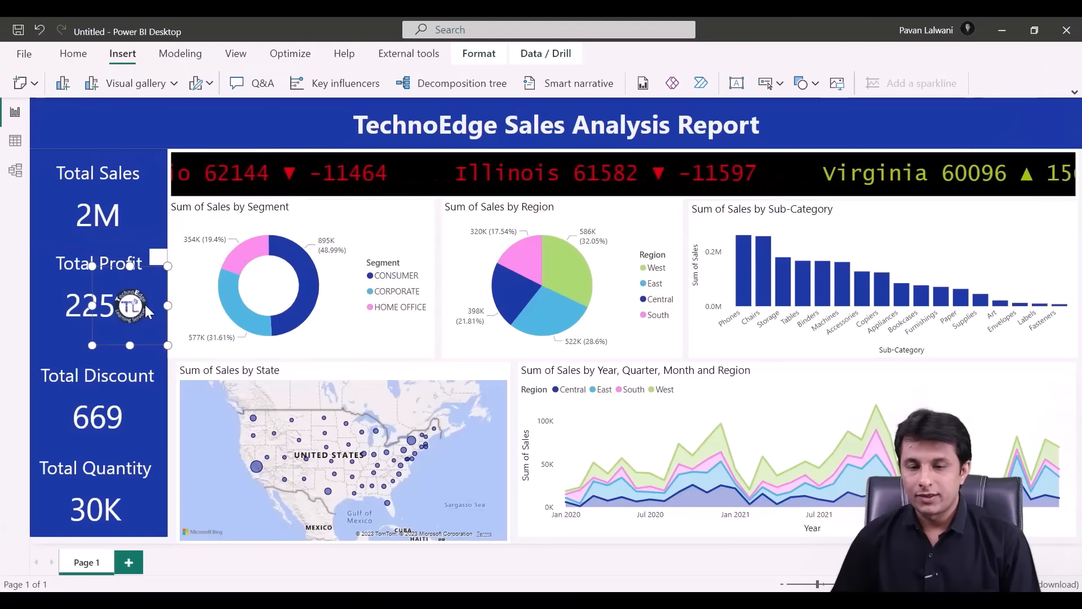
left_click_drag(144, 304, 121, 120)
- Insert the LinkedIn icon from F: > Power BI 2023 Material > 7. Images > Brand Images
left_click(387, 249)
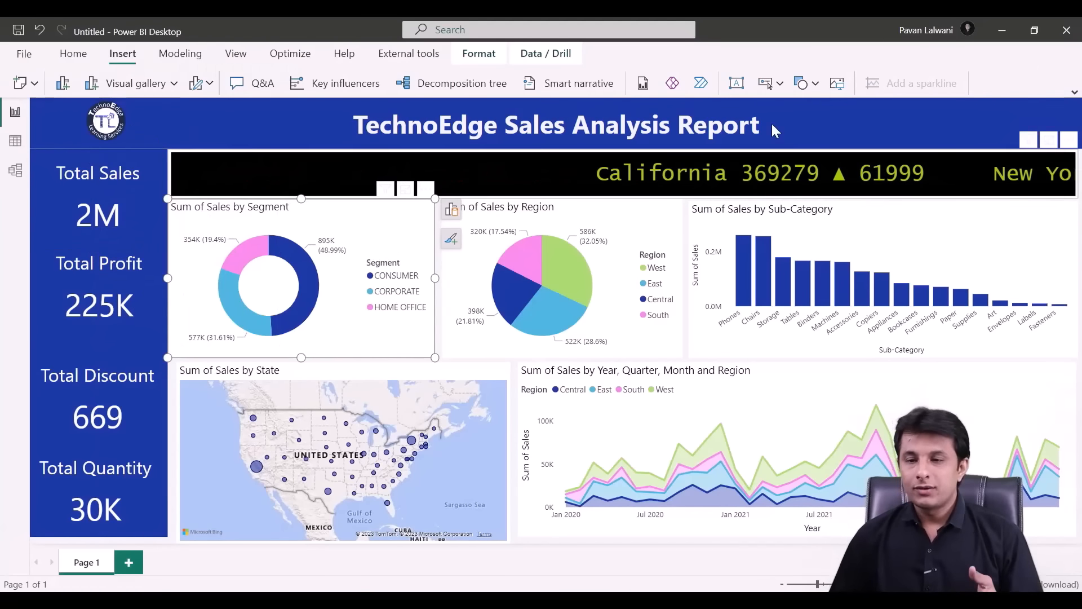
left_click(838, 83)
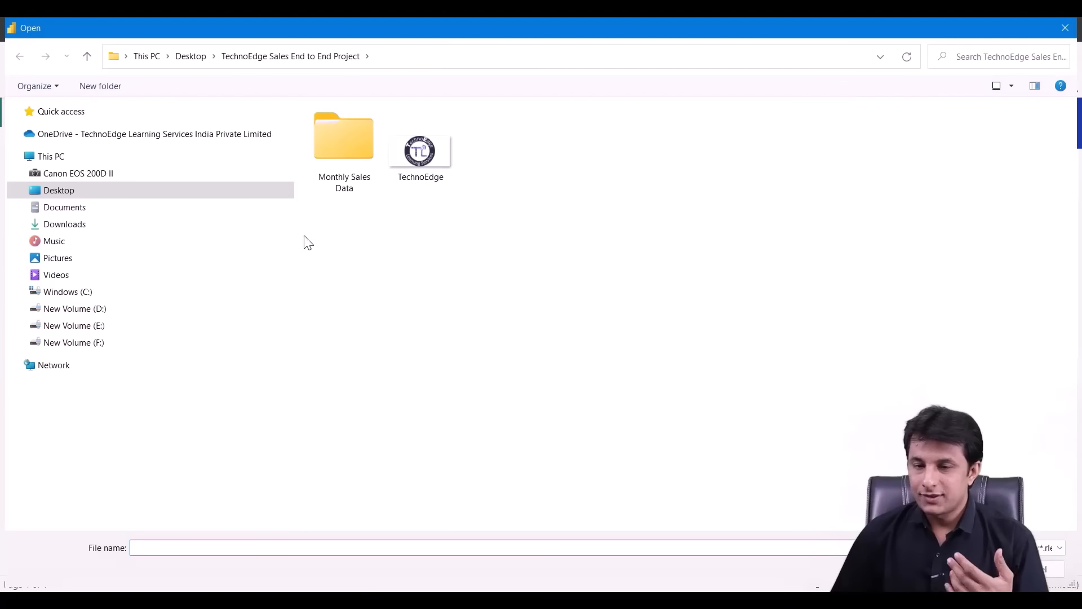
left_click(133, 343)
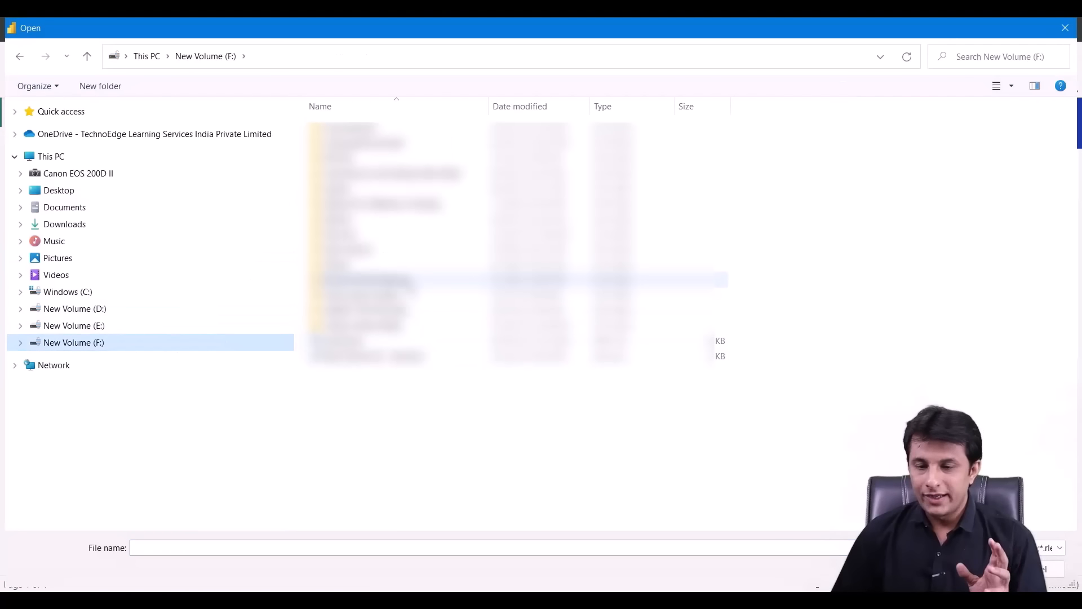
double_click(411, 280)
double_click(381, 218)
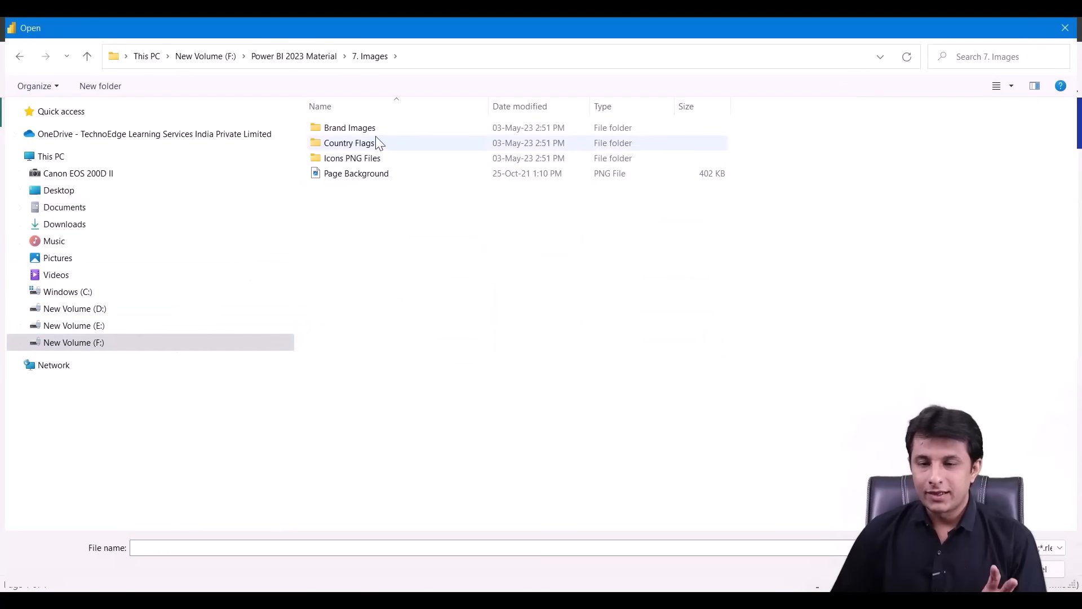
double_click(373, 127)
left_click(586, 255)
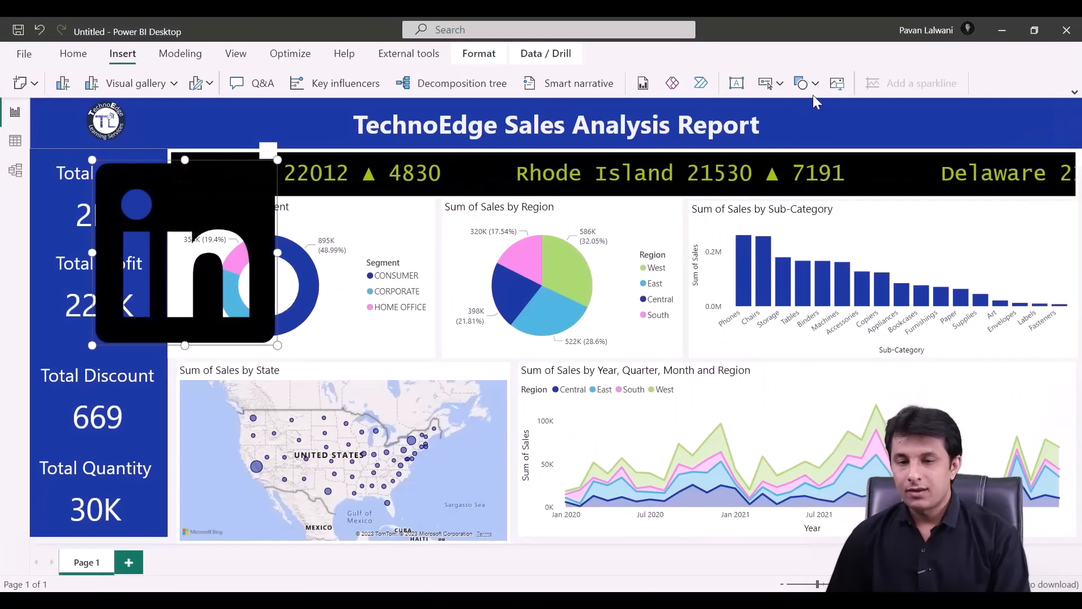
- Insert the Facebook icon and shrink it into the title bar's right end
left_click(836, 83)
left_click(604, 285)
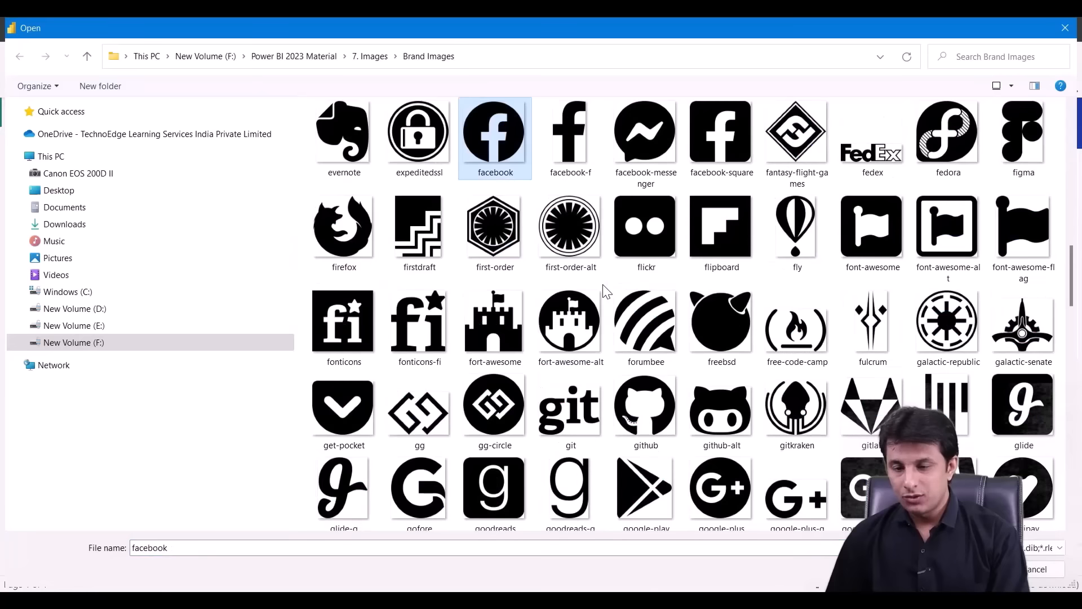
key("Return")
left_click_drag(213, 210, 896, 169)
left_click_drag(1041, 117, 1074, 111)
left_click_drag(898, 283, 928, 217)
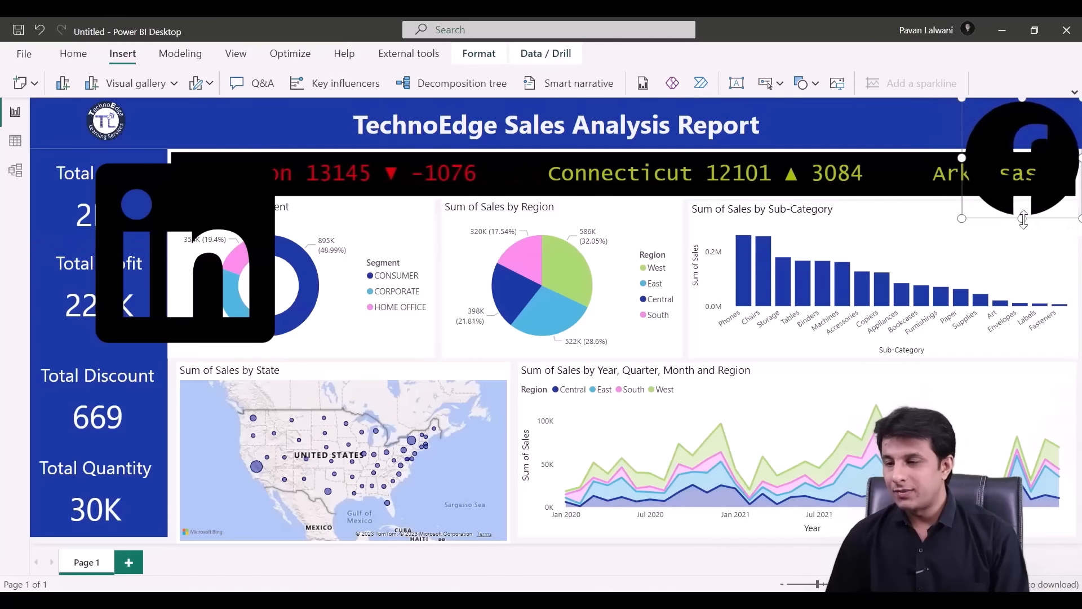
left_click_drag(1024, 220, 1022, 145)
- Resize the LinkedIn icon into the title bar and line it up beside the Facebook icon
left_click_drag(228, 220, 908, 129)
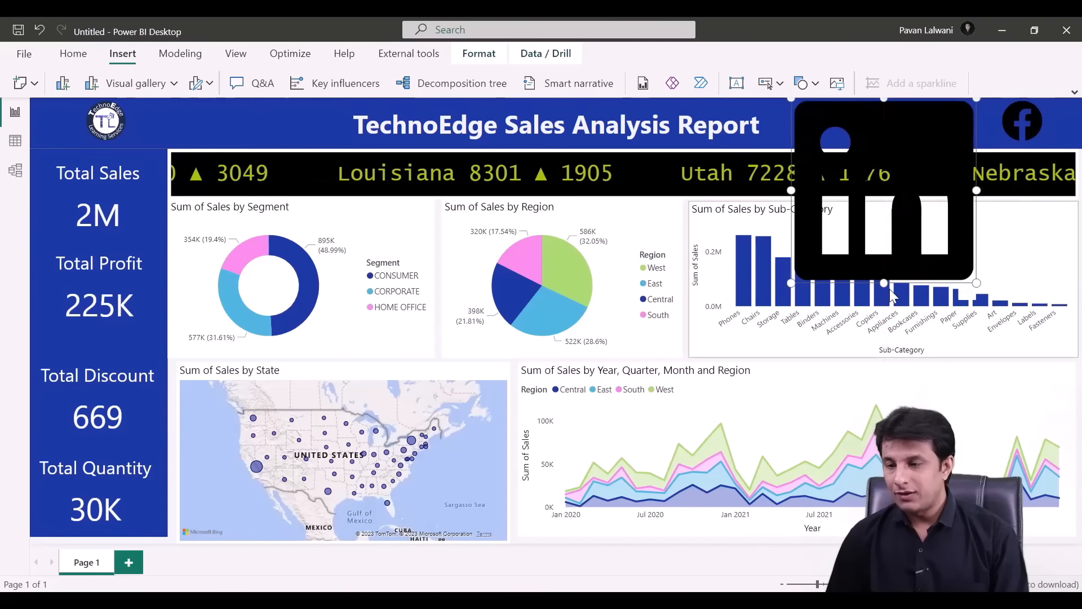
left_click_drag(890, 289, 881, 147)
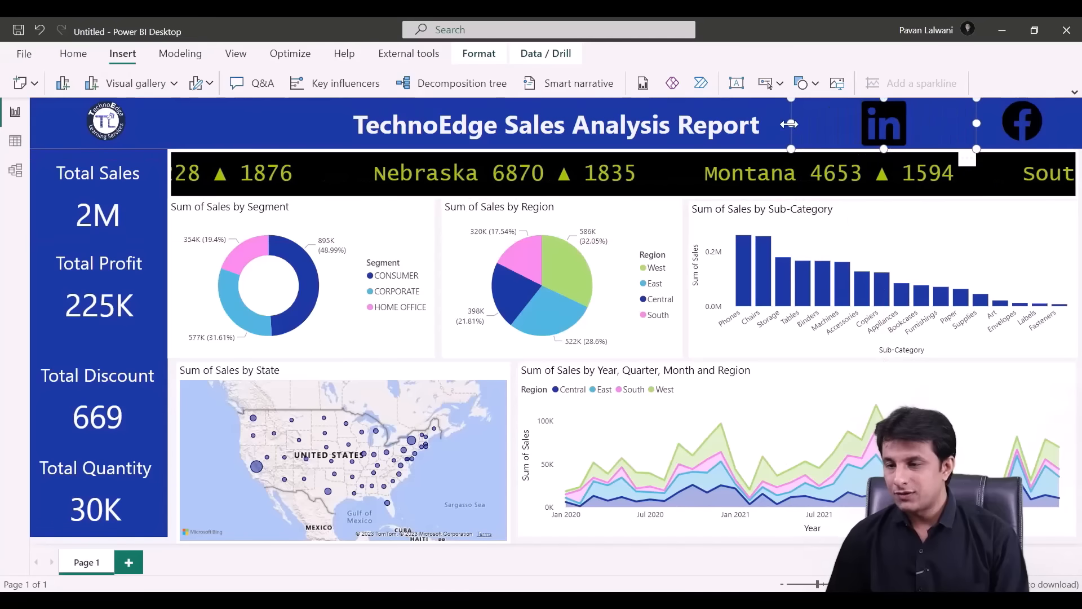
left_click_drag(789, 124, 816, 127)
left_click_drag(890, 126, 911, 126)
left_click(843, 251)
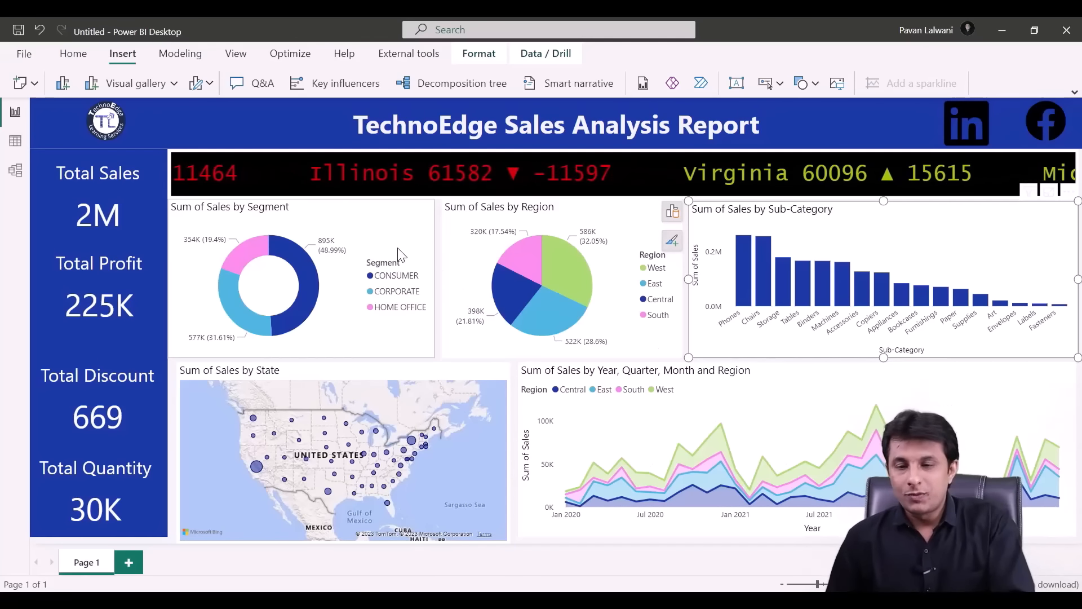
- Remove the legend from the Sum of Sales by Segment donut chart
left_click(402, 232)
left_click(451, 241)
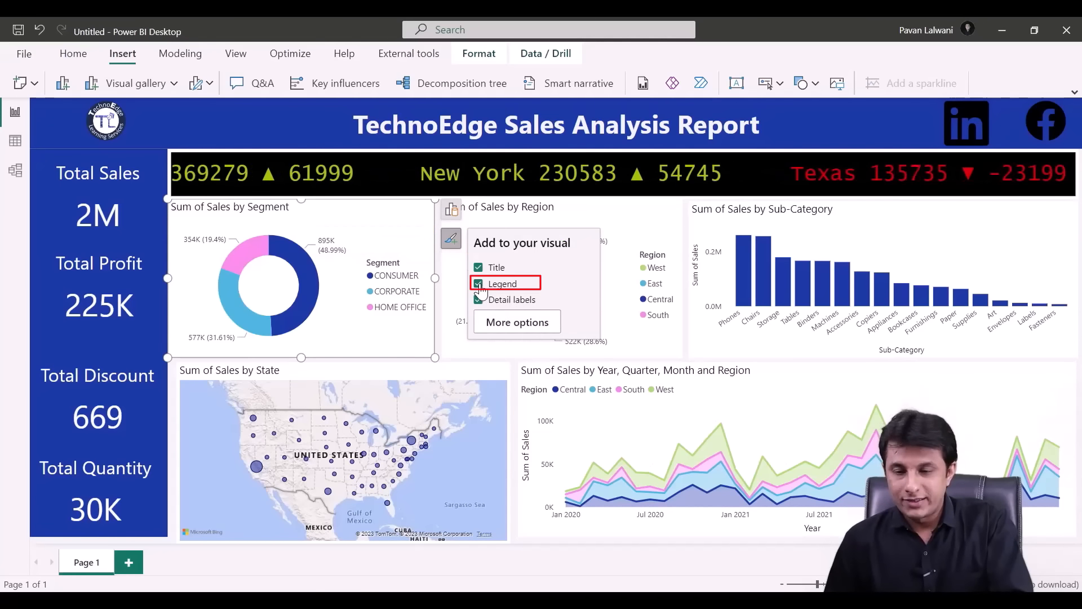
left_click(480, 284)
left_click(533, 322)
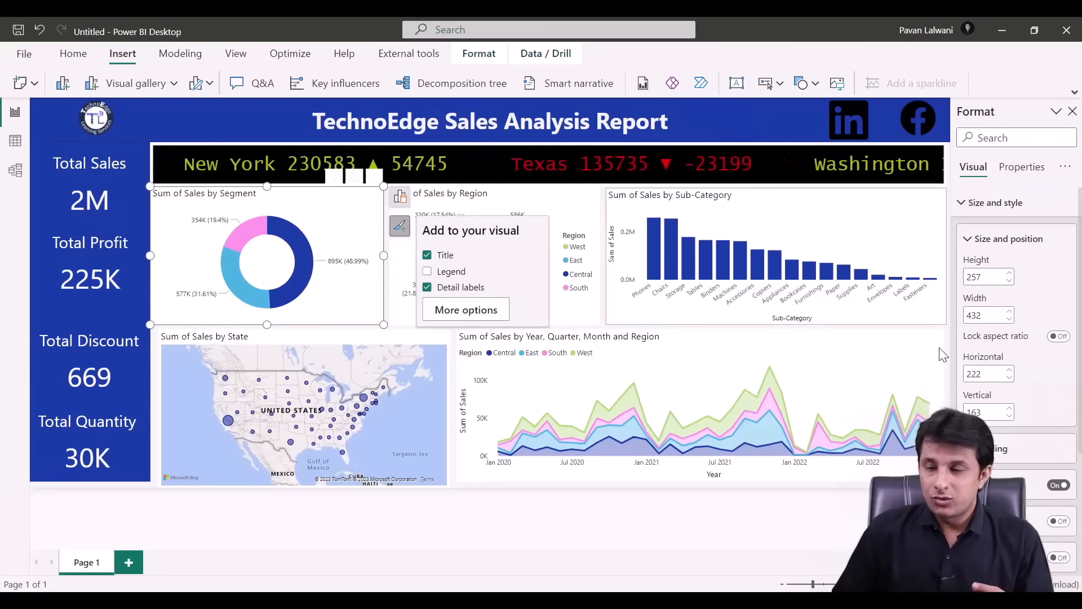
left_click(971, 239)
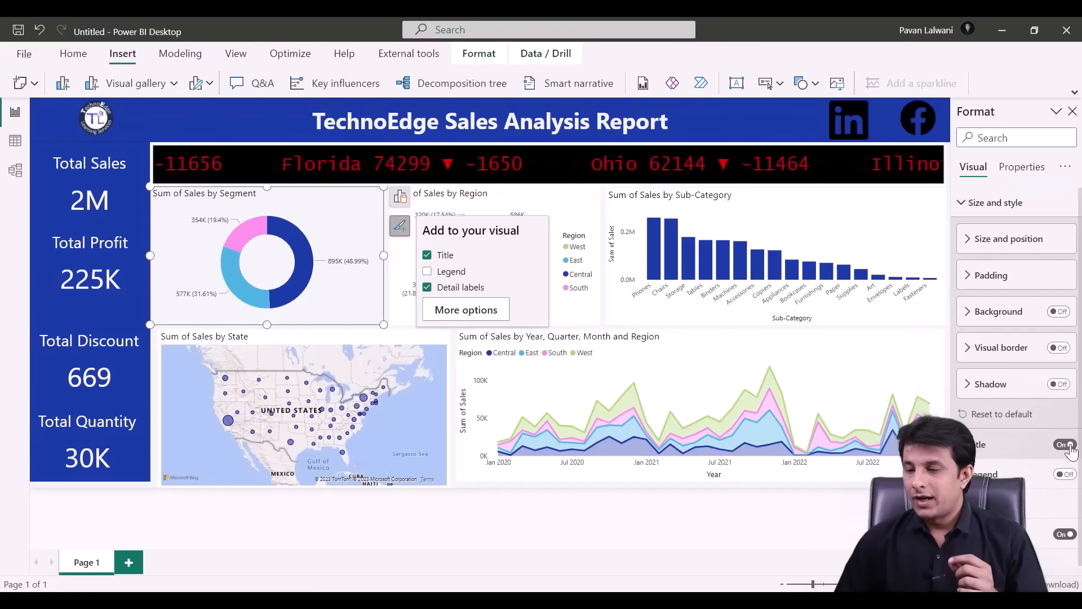
- Set the donut's detail labels to 'Category, percent of total' with black values
scroll(1006, 500, "down", 1)
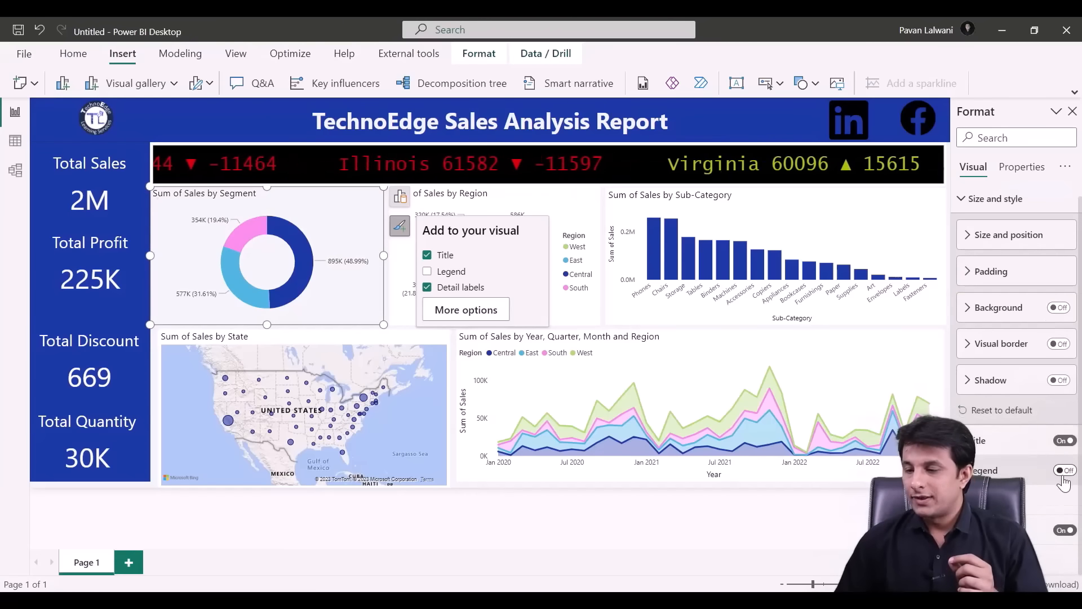
scroll(1006, 530, "down", 4)
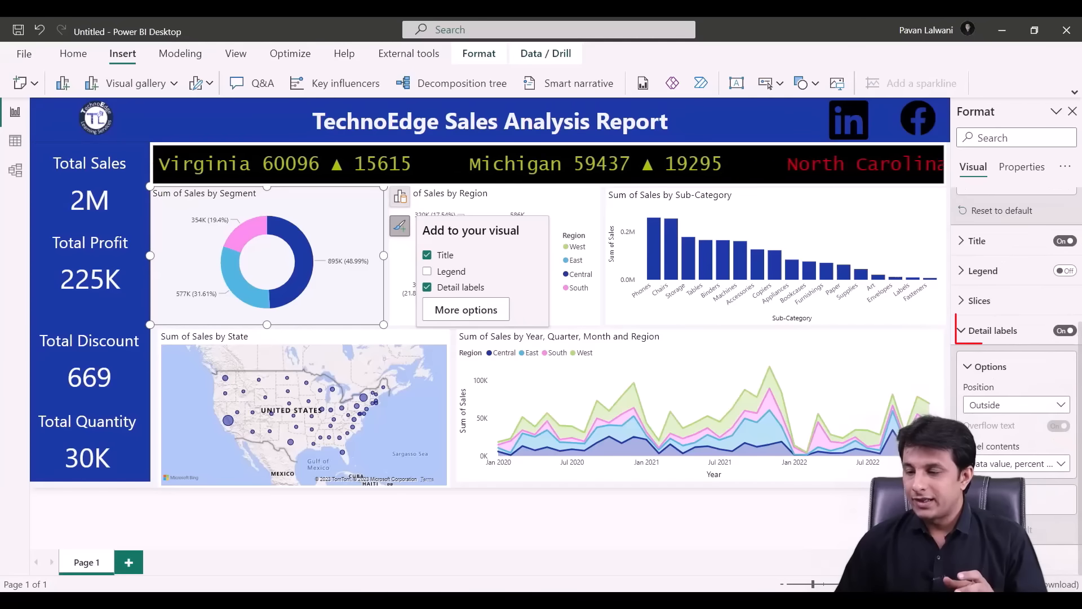
left_click(1029, 466)
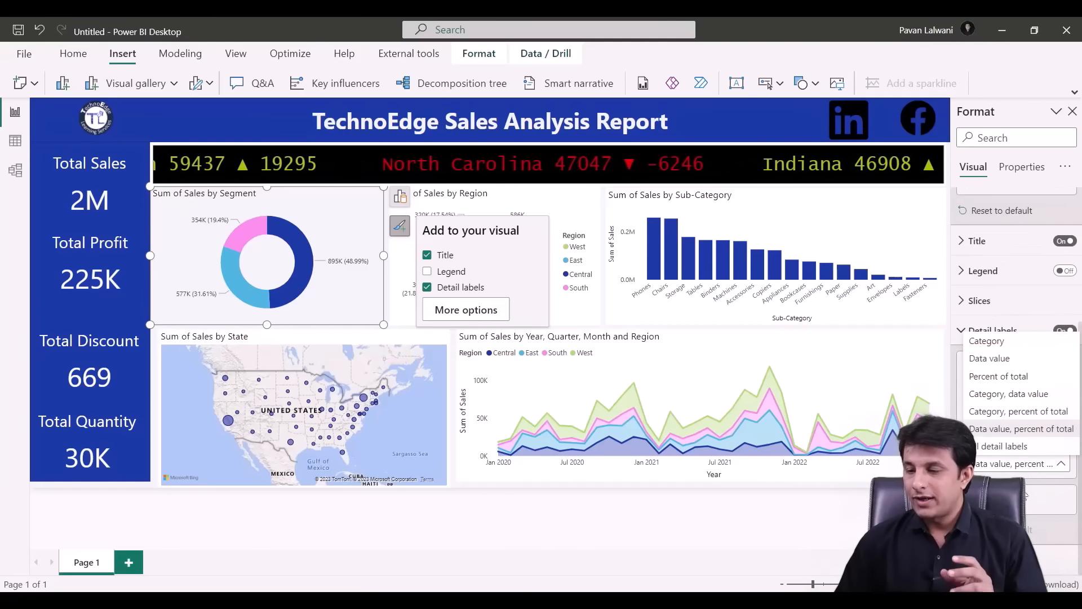
left_click(1017, 417)
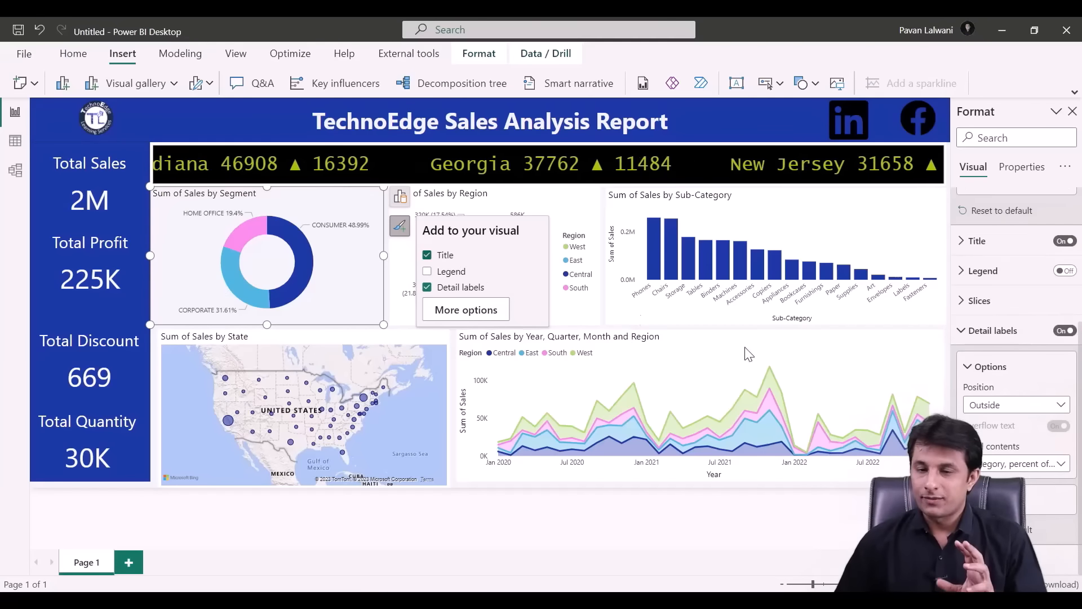
scroll(1015, 338, "down", 4)
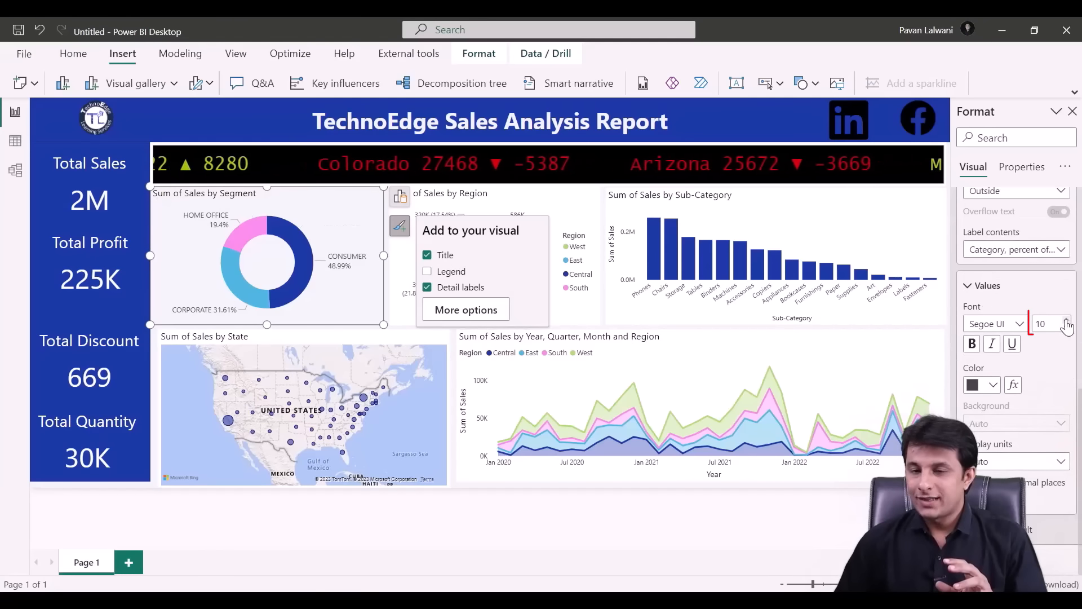
left_click(994, 387)
left_click(814, 321)
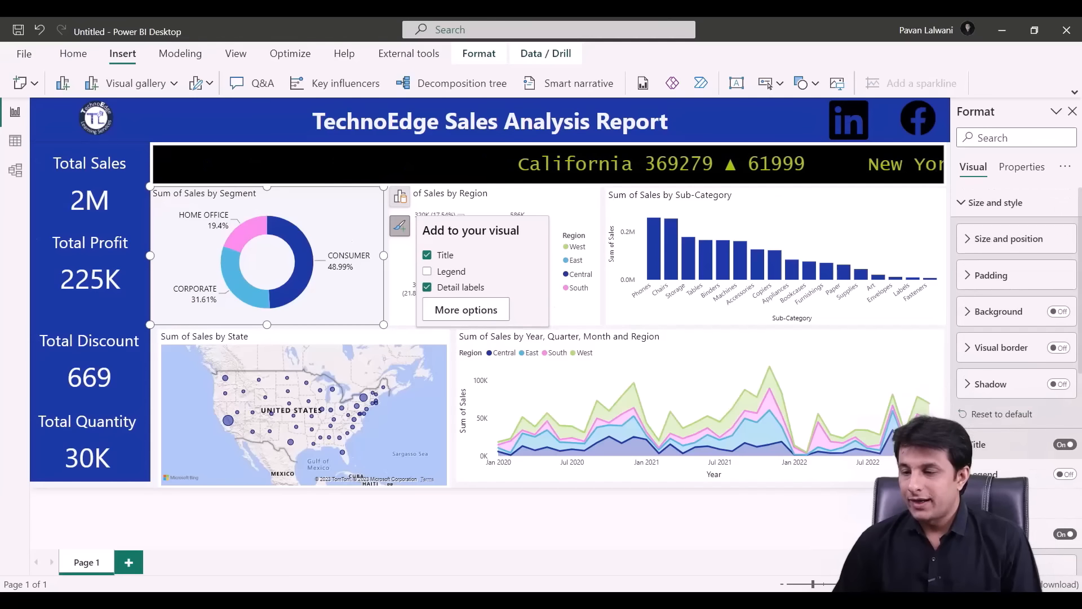
- Style the donut title centred, bold, font size 15, and add a drop shadow to the donut
left_click(1002, 444)
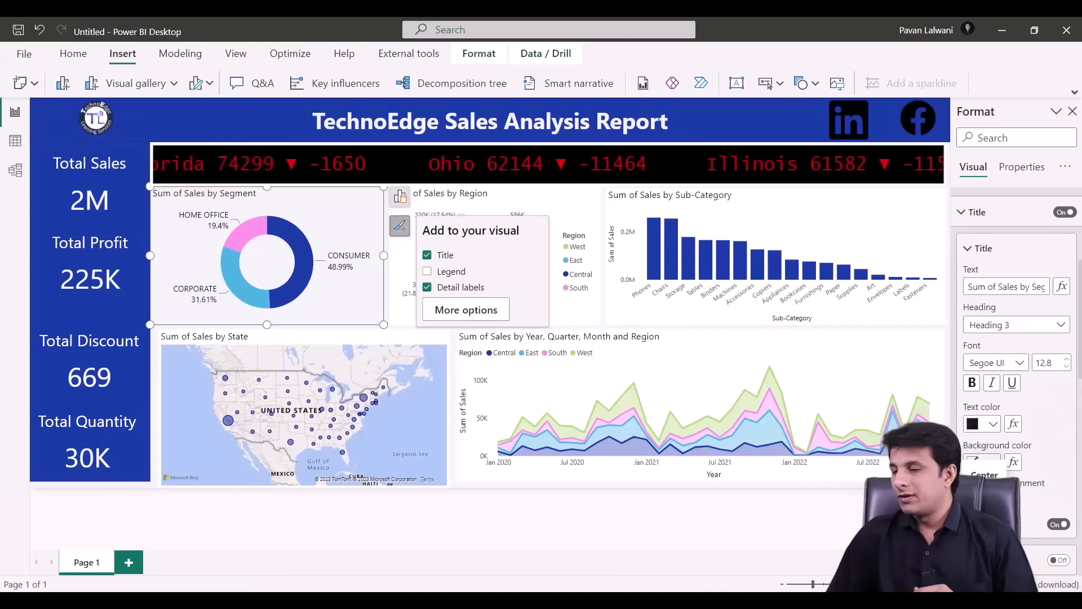
left_click(991, 501)
left_click(992, 426)
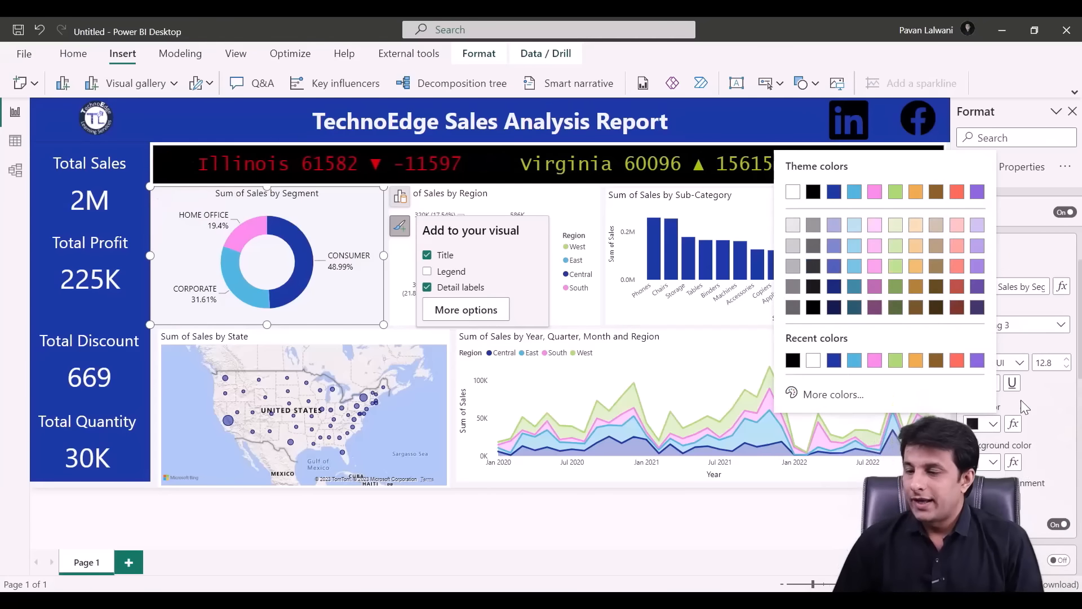
left_click(1022, 400)
left_click(971, 386)
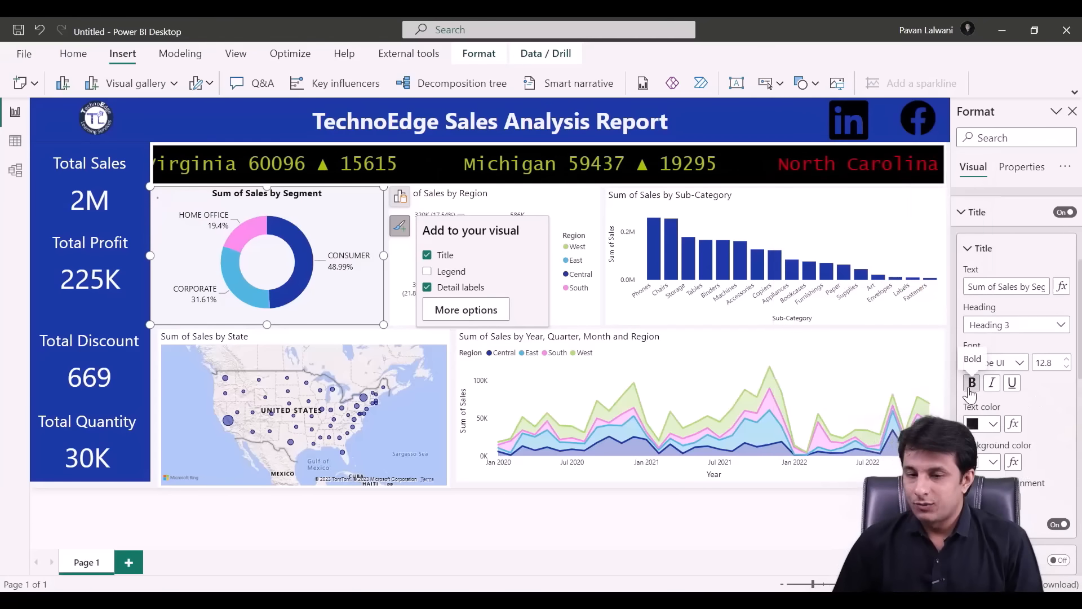
left_click(1067, 360)
left_click(1067, 360)
left_click(1068, 359)
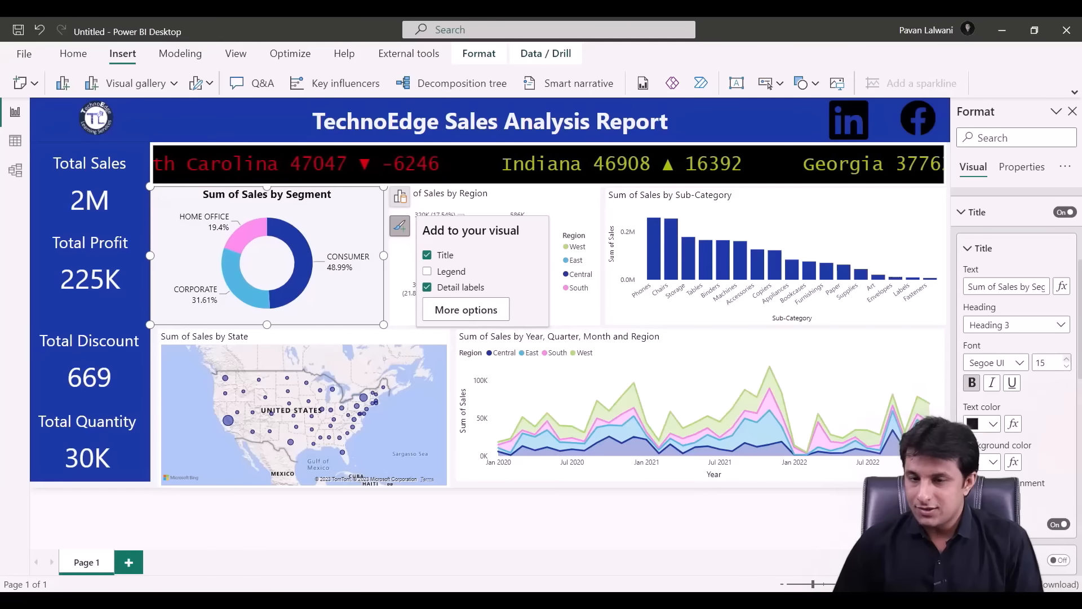
scroll(1009, 307, "up", 4)
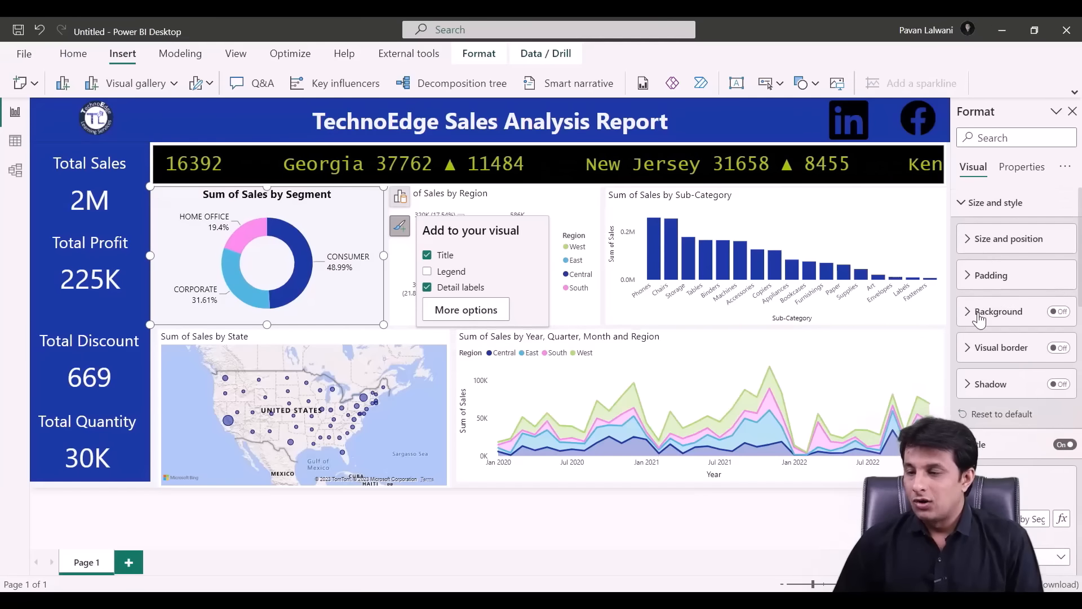
left_click(1062, 388)
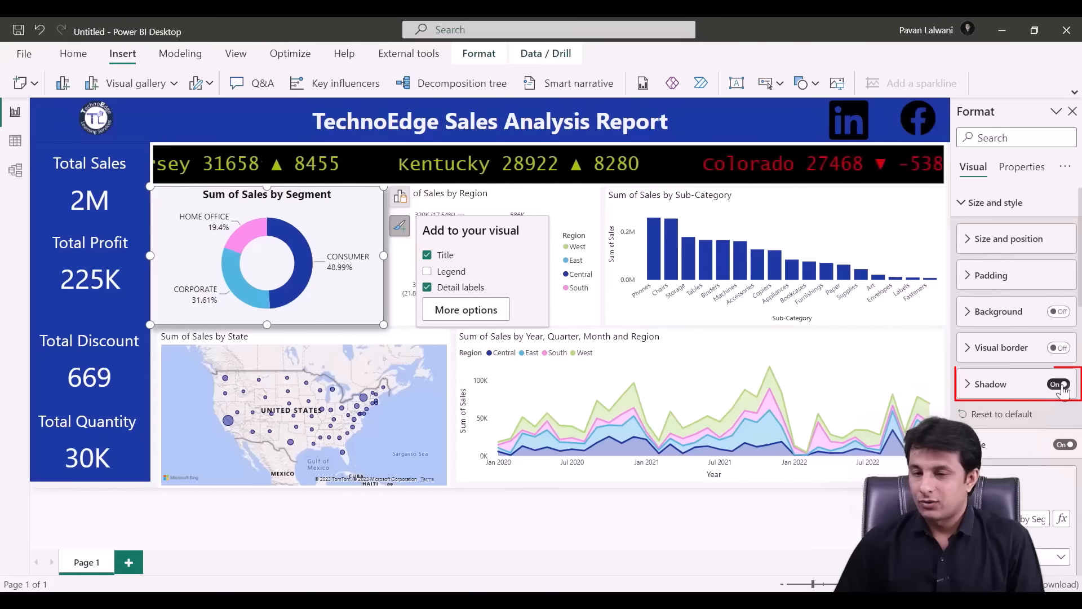
- Copy the donut's formatting onto the region pie, Sub-Category bar chart, state map and area chart
left_click(590, 286)
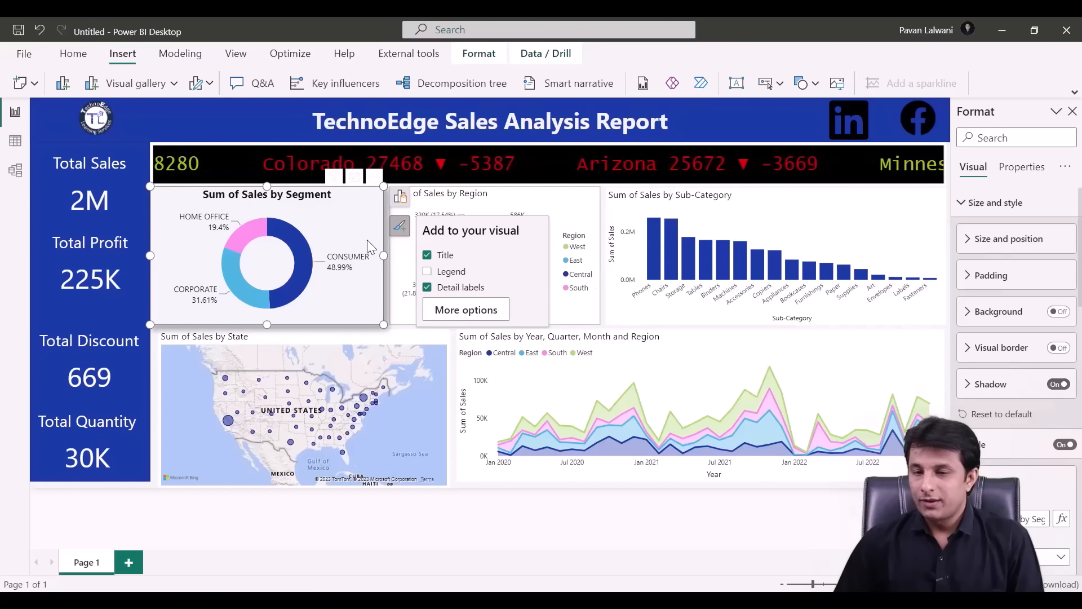
left_click(363, 228)
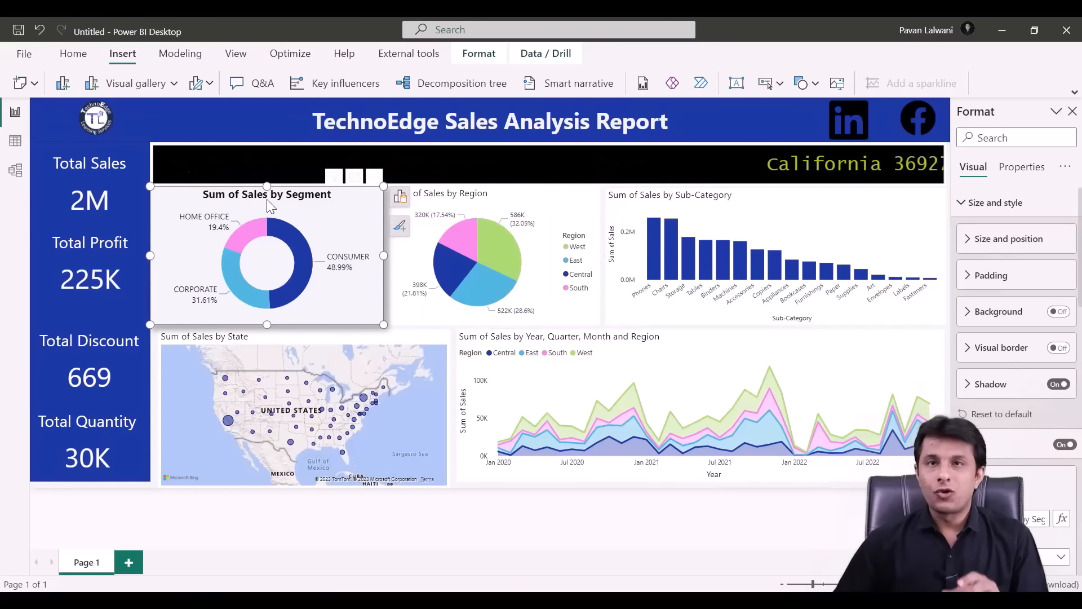
left_click(79, 59)
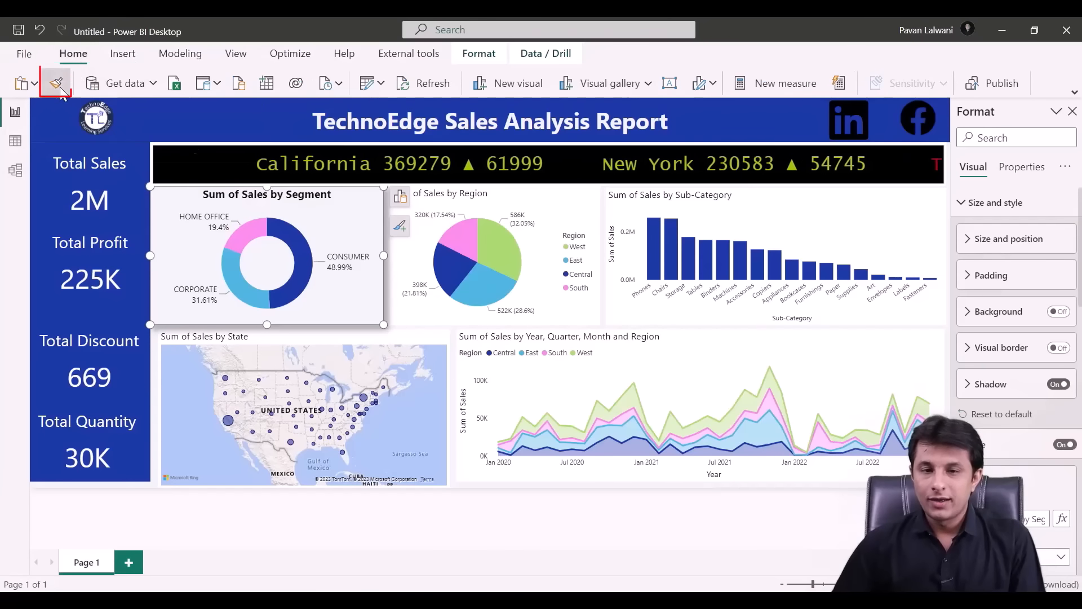
left_click(57, 83)
left_click(503, 212)
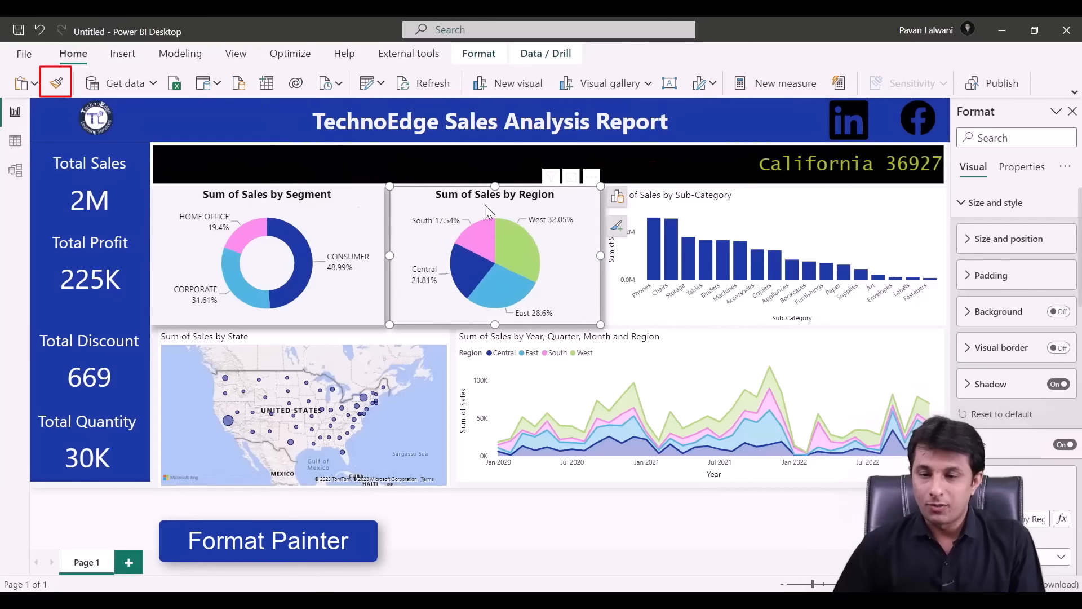
left_click(57, 83)
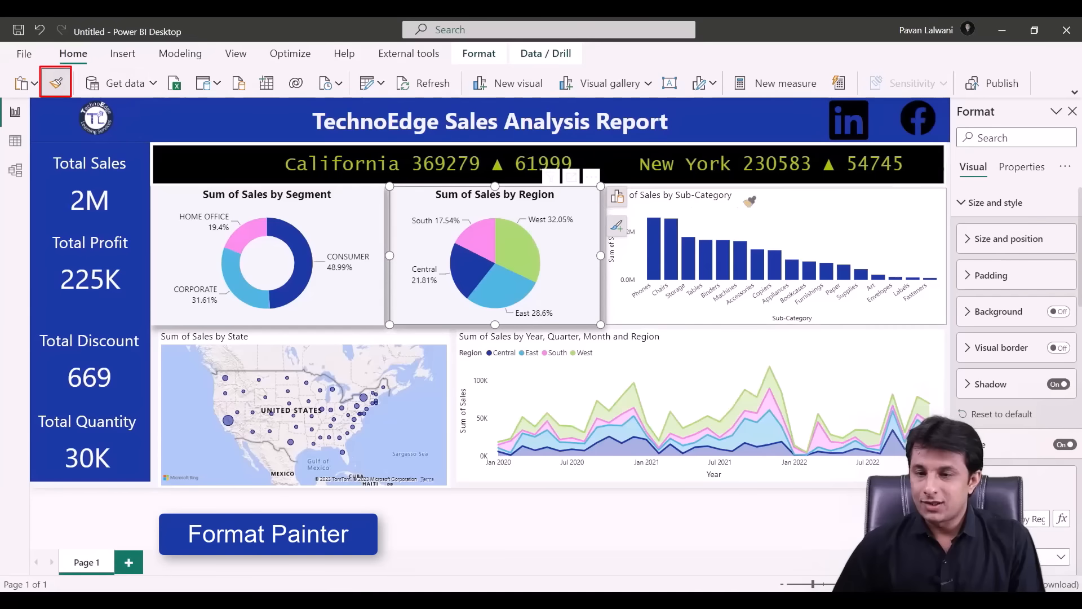
left_click(781, 203)
left_click(57, 83)
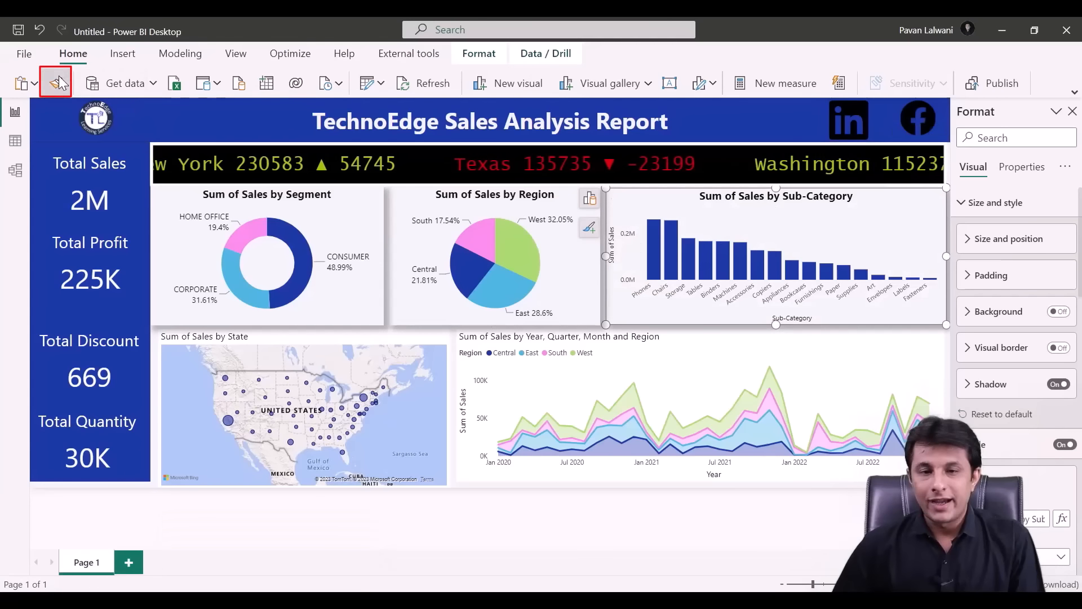
left_click(226, 340)
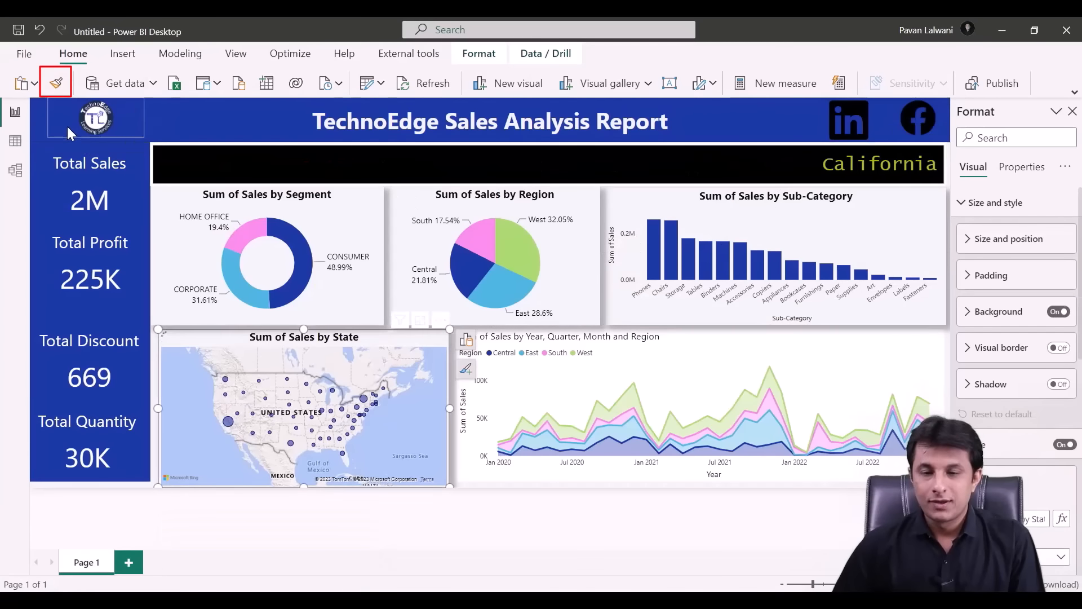
left_click(59, 85)
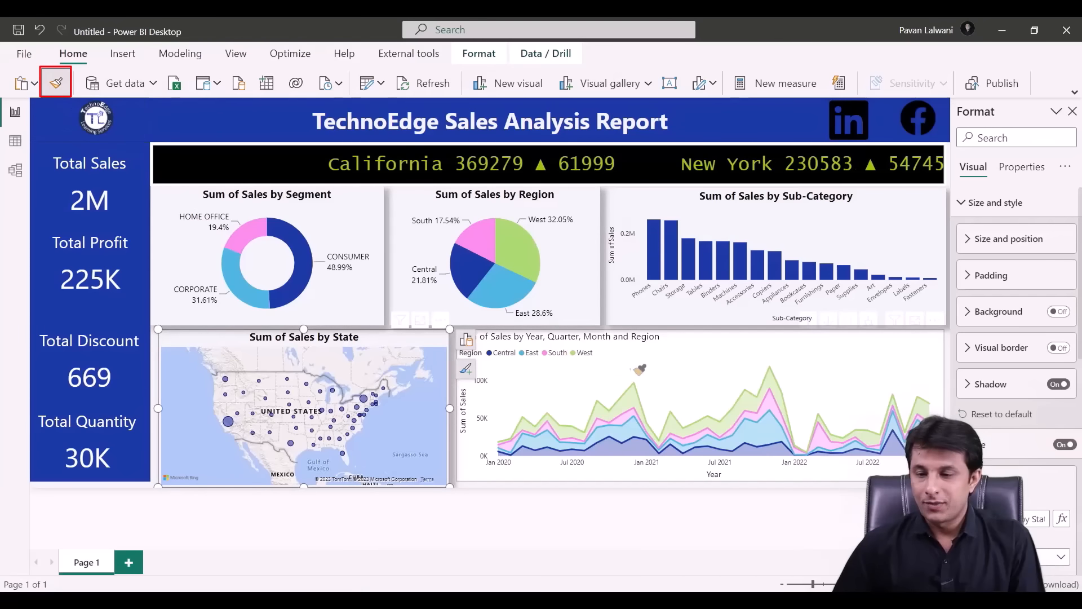
left_click(671, 395)
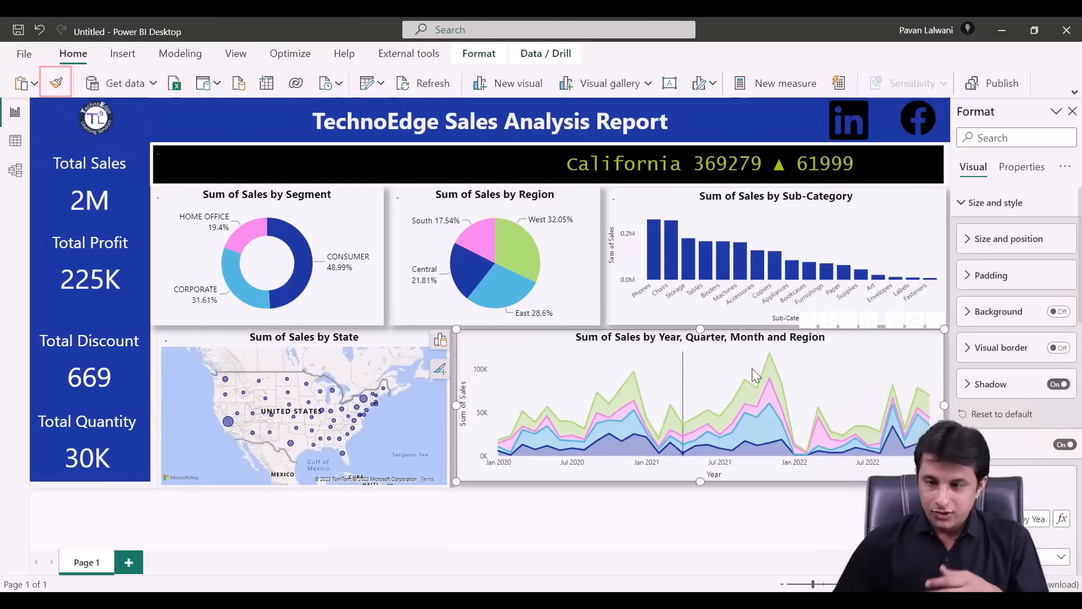
- Show data labels on the area chart
scroll(1023, 451, "down", 10)
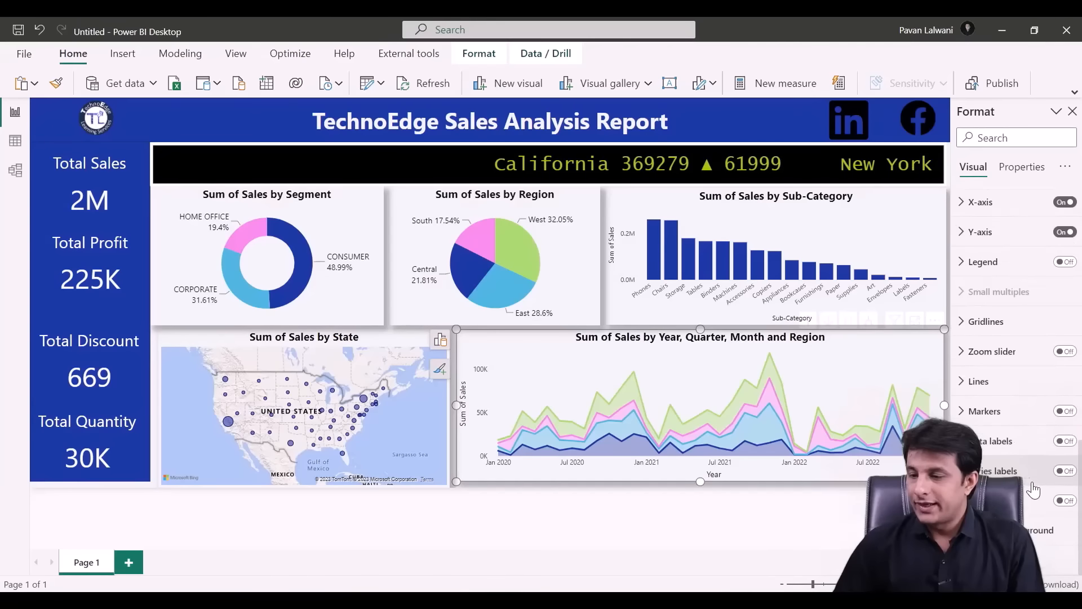
left_click(1065, 445)
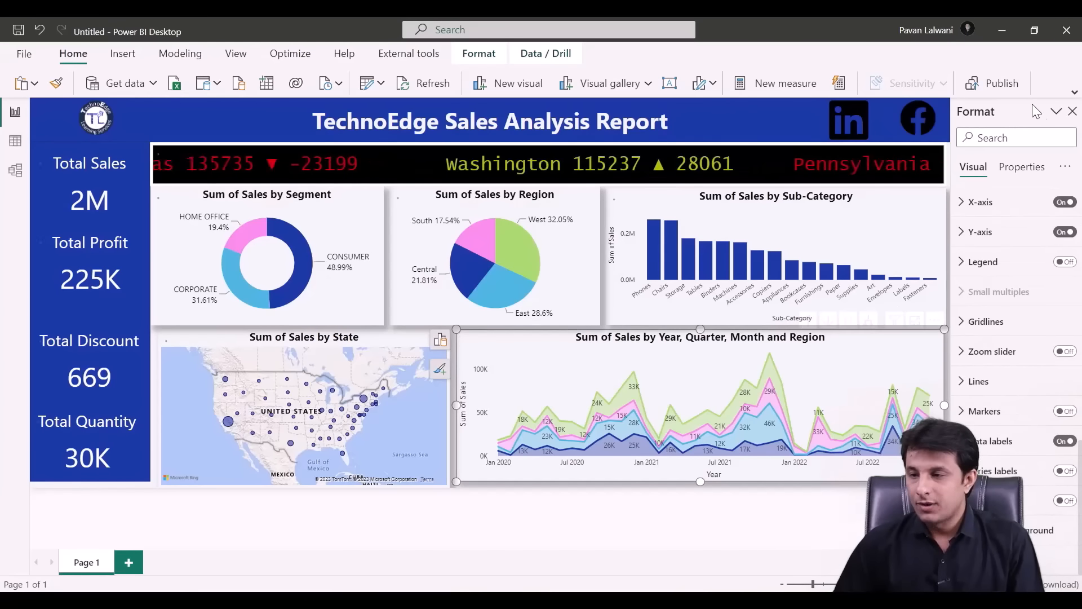
left_click(1073, 113)
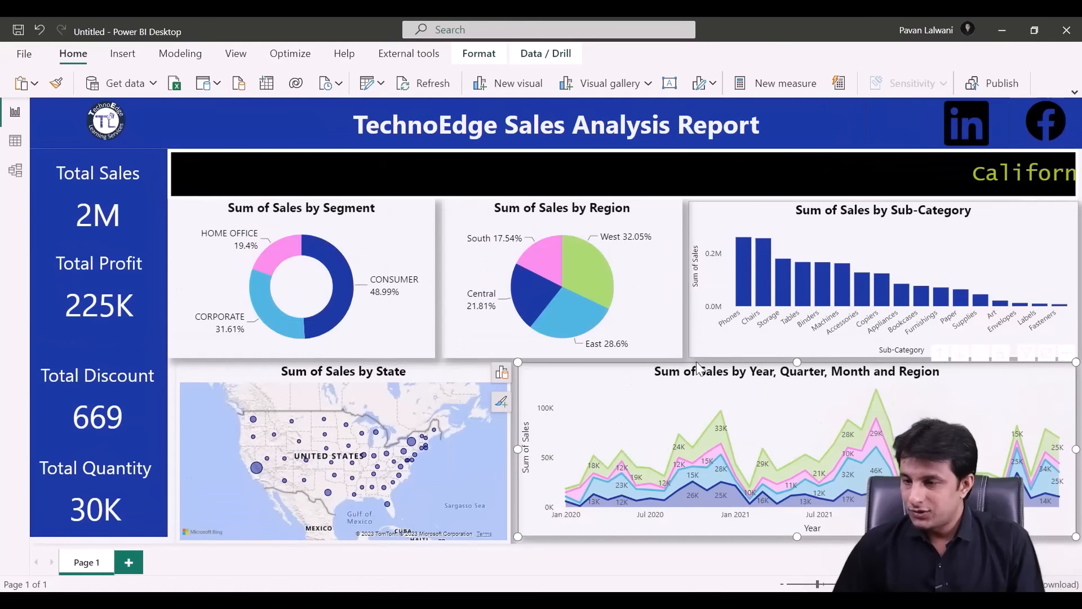
mouse_move(323, 337)
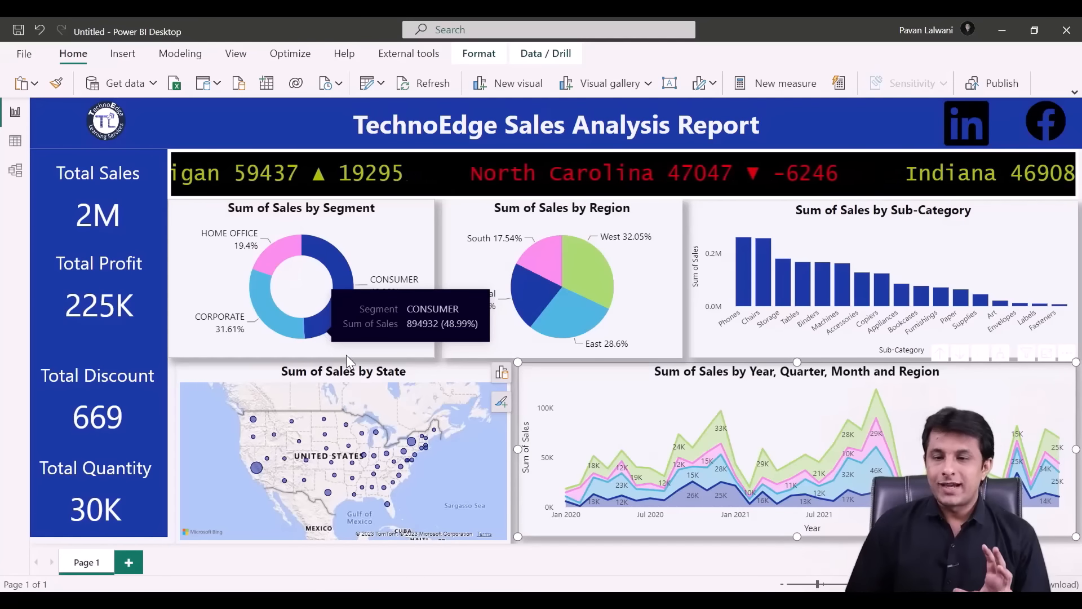
mouse_move(669, 419)
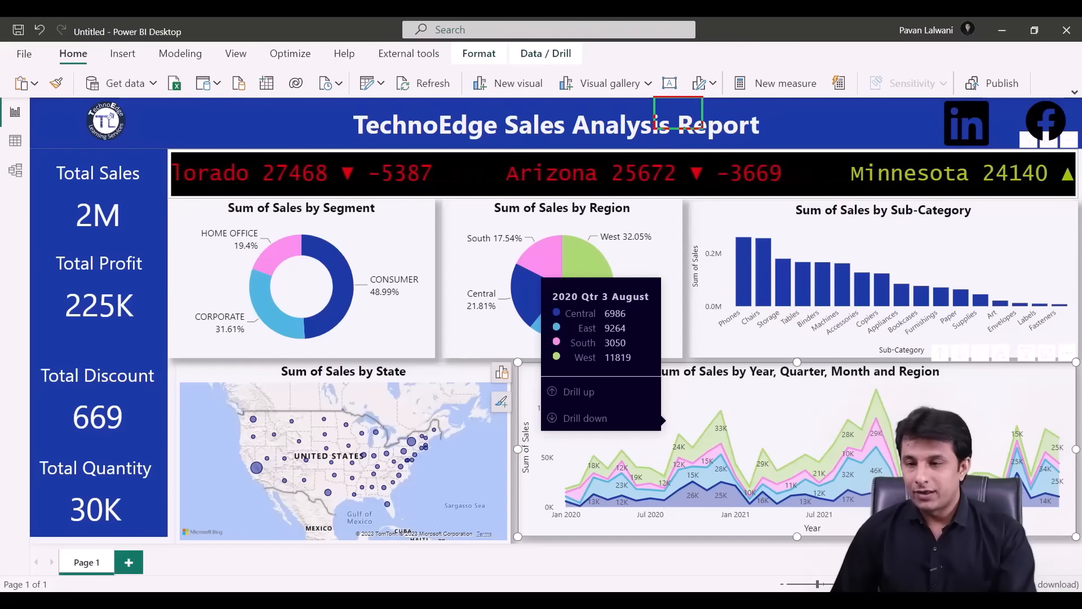
mouse_move(736, 458)
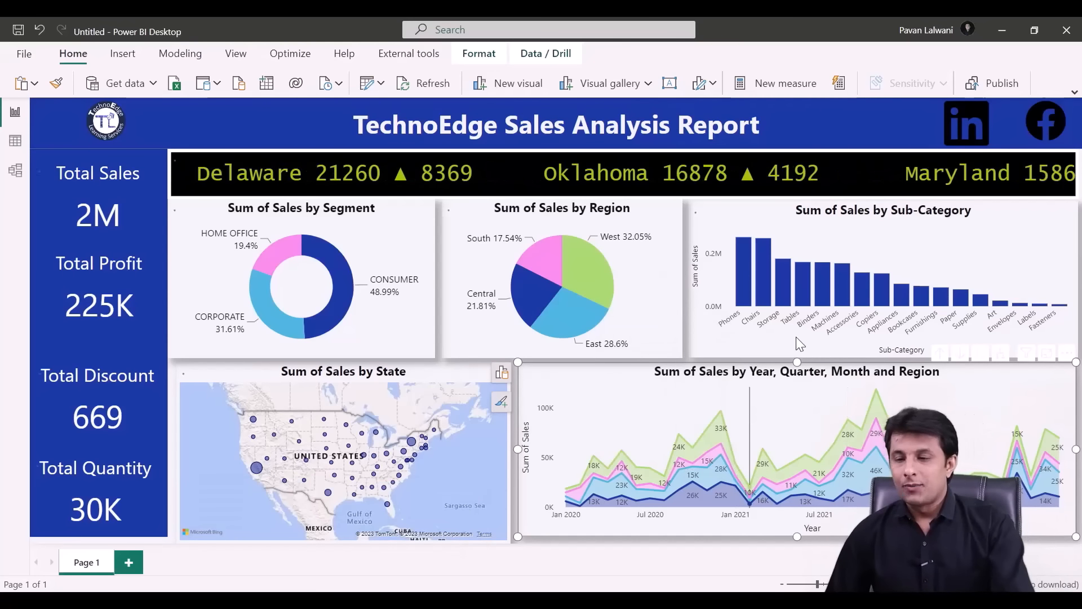
- Turn on Sub-Category bar chart data labels with display units set to Thousands
left_click(854, 240)
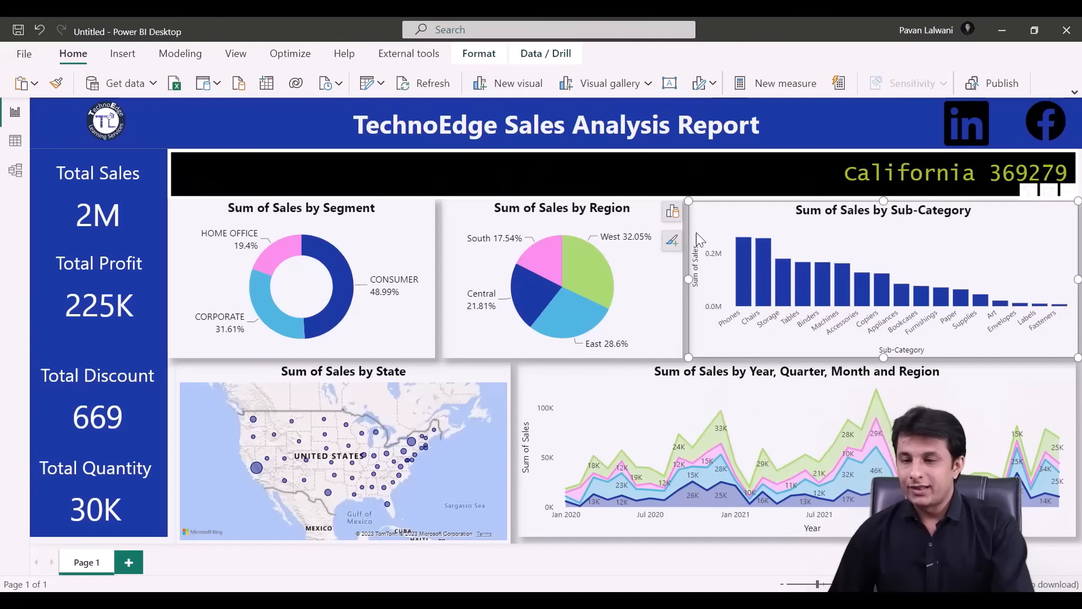
left_click(673, 240)
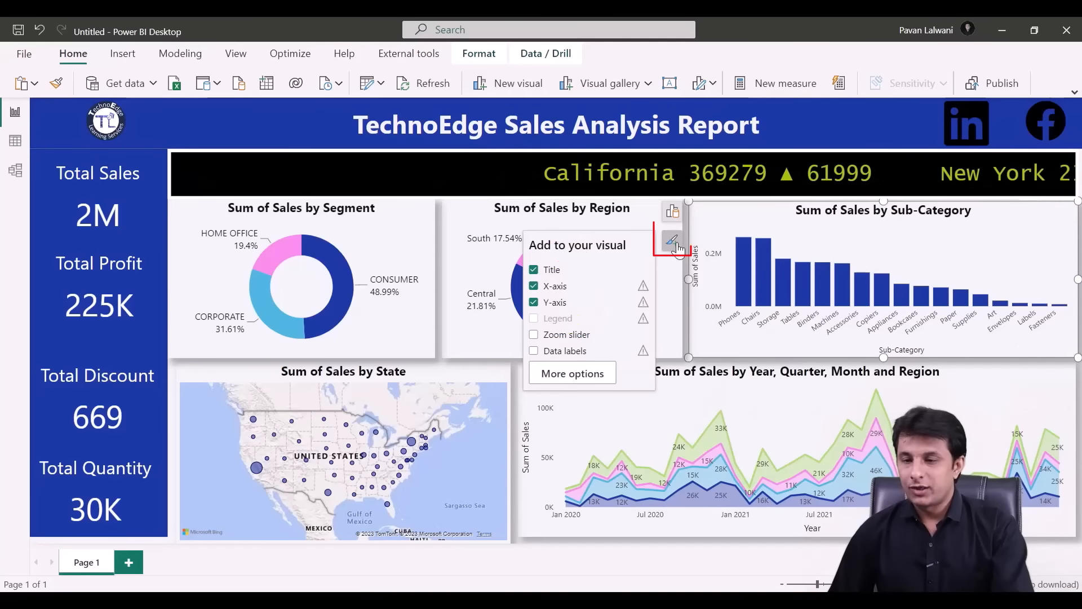
left_click(543, 353)
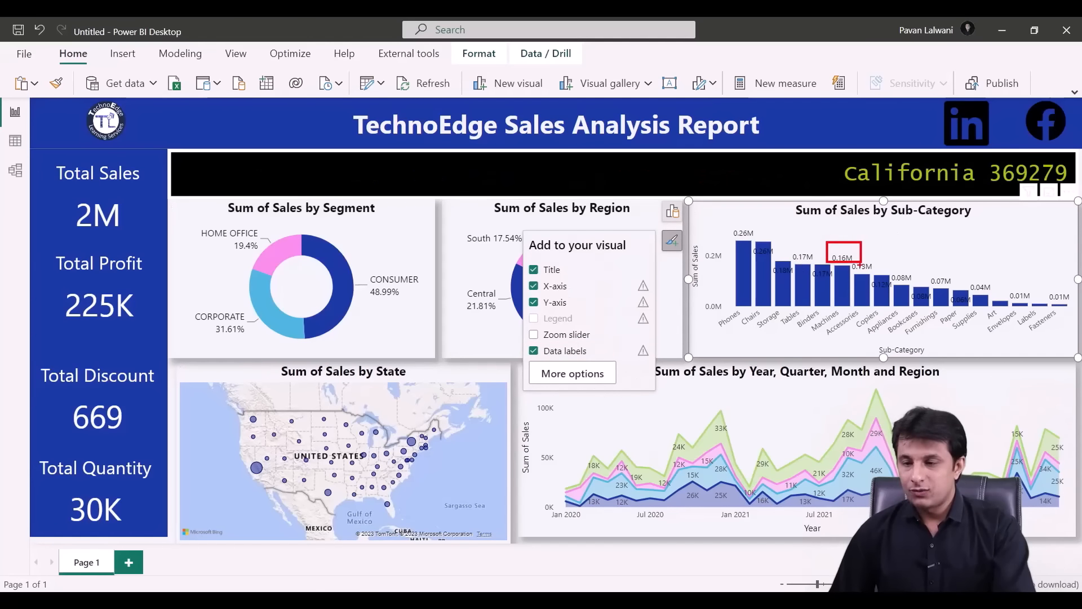
left_click(573, 373)
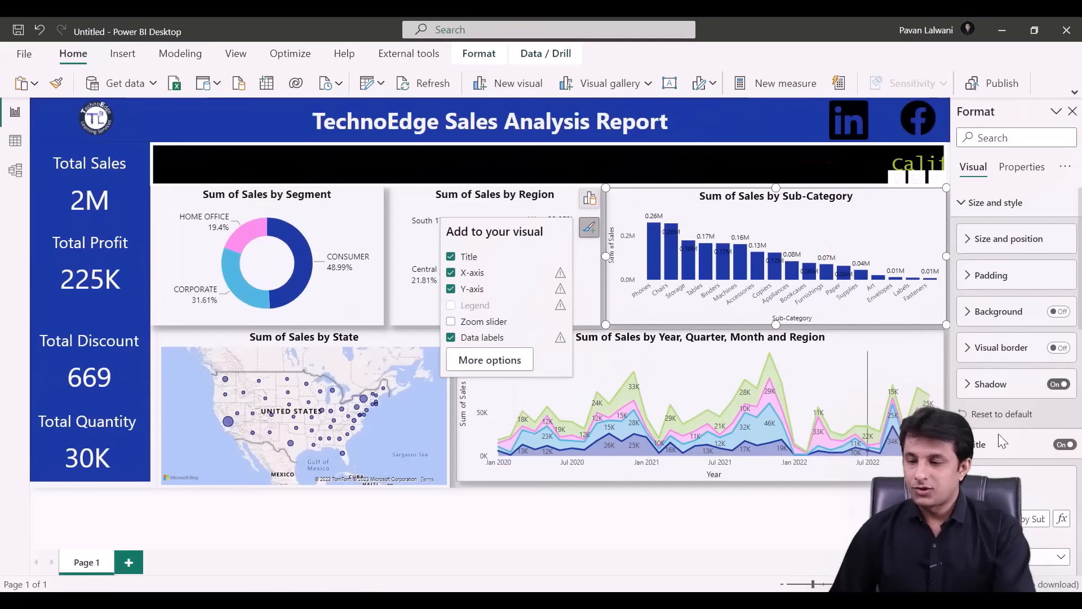
scroll(1000, 440, "down", 10)
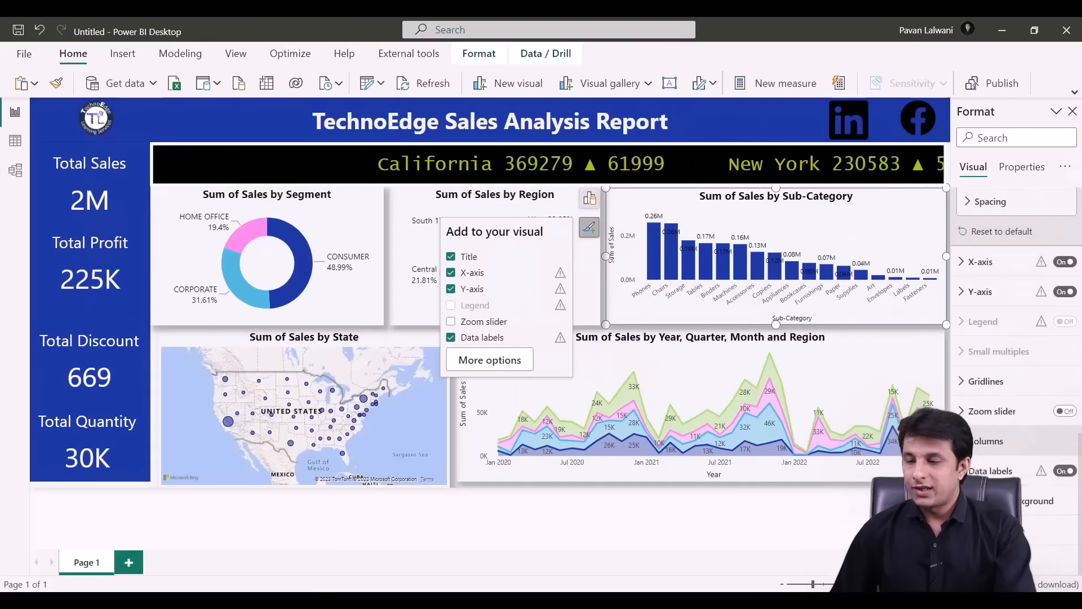
left_click(990, 470)
scroll(993, 417, "down", 4)
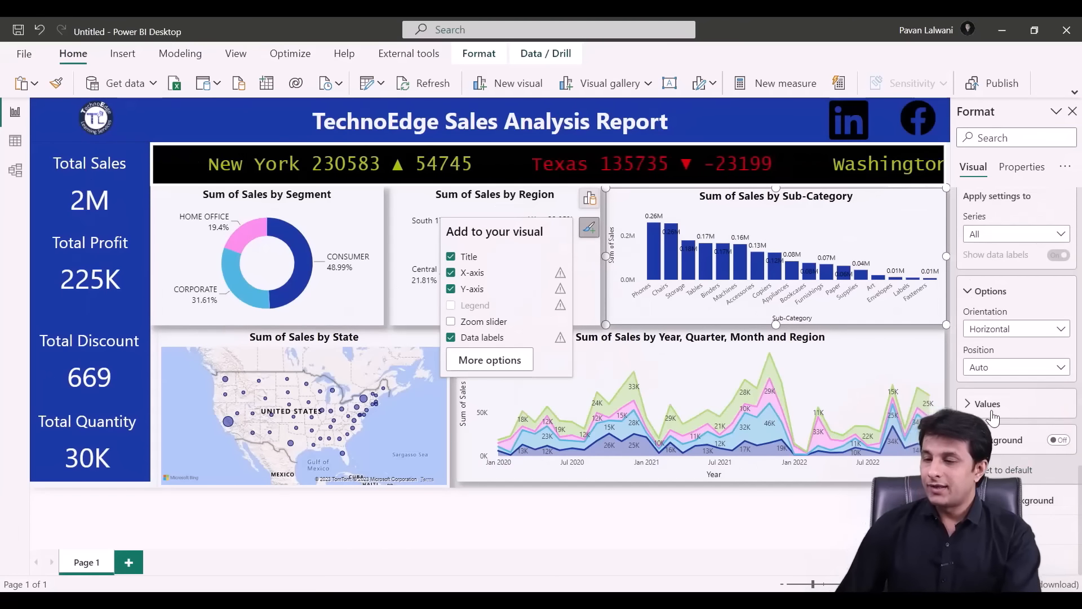
left_click(971, 414)
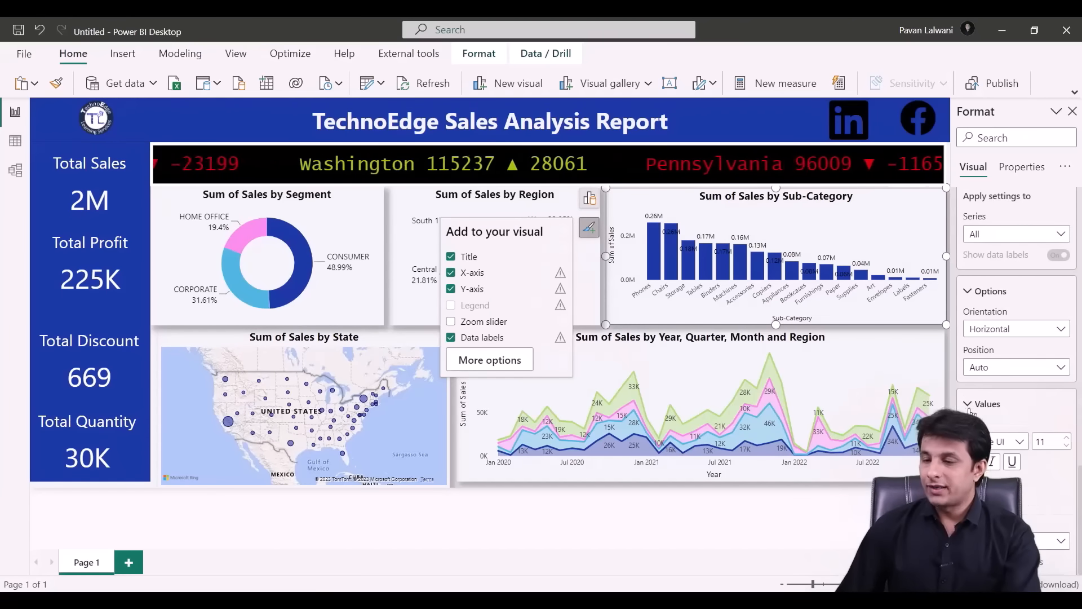
scroll(972, 411, "down", 3)
left_click(1000, 346)
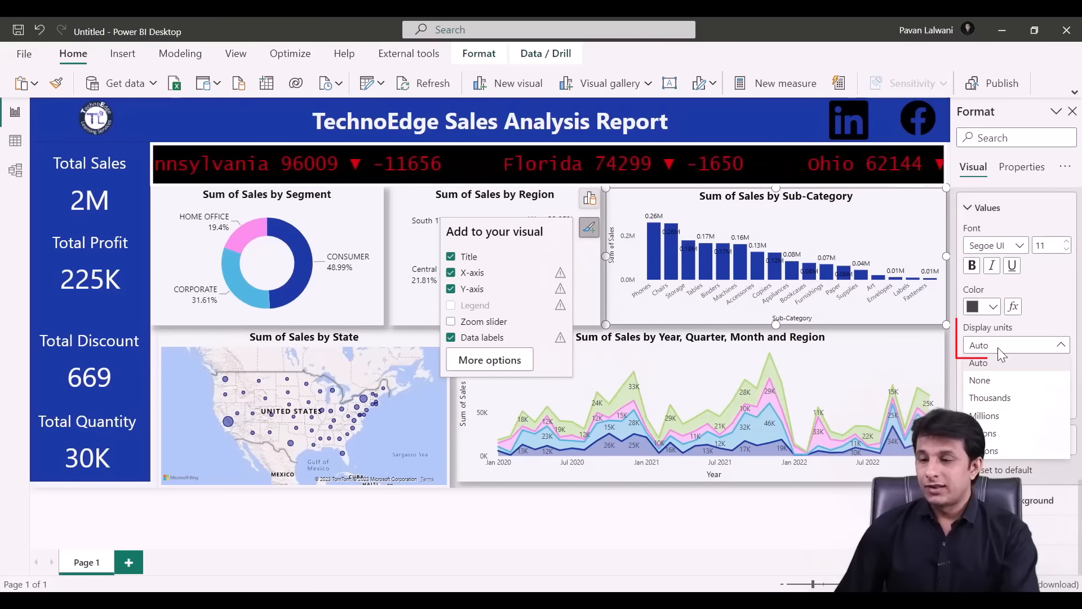
left_click(1001, 401)
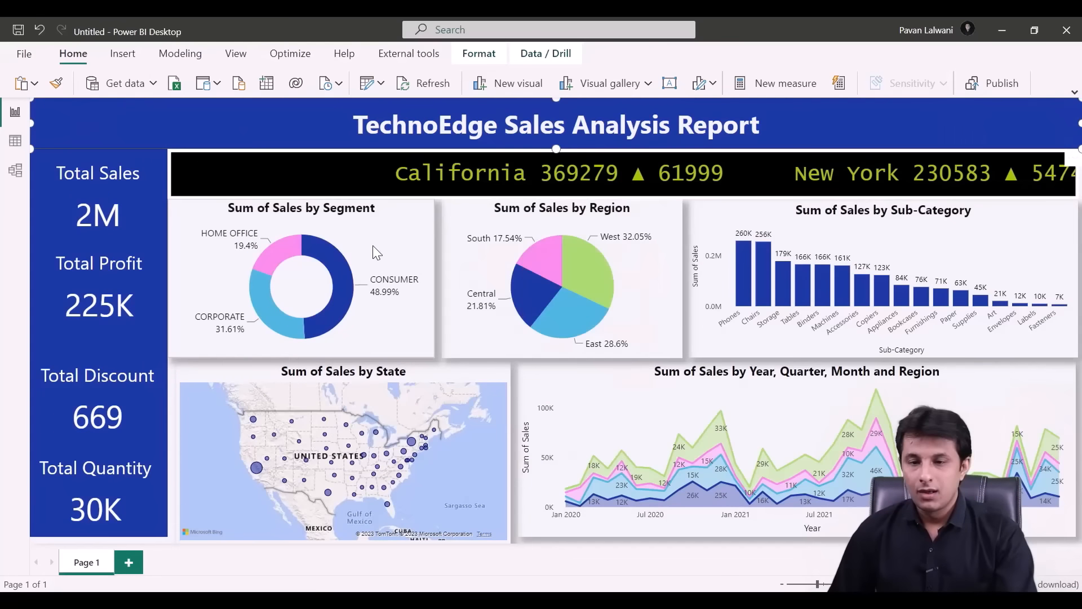
left_click(373, 246)
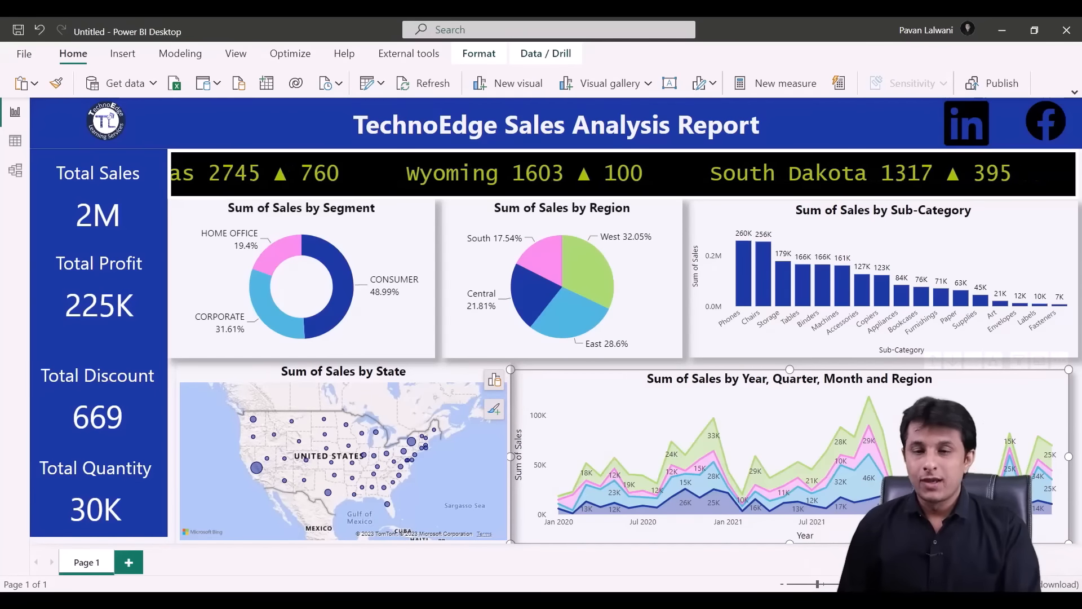
- Save the report as TechnoEdge Sales Analysis Report 2 in Desktop > TechnoEdge Sales End to End Project
left_click(995, 85)
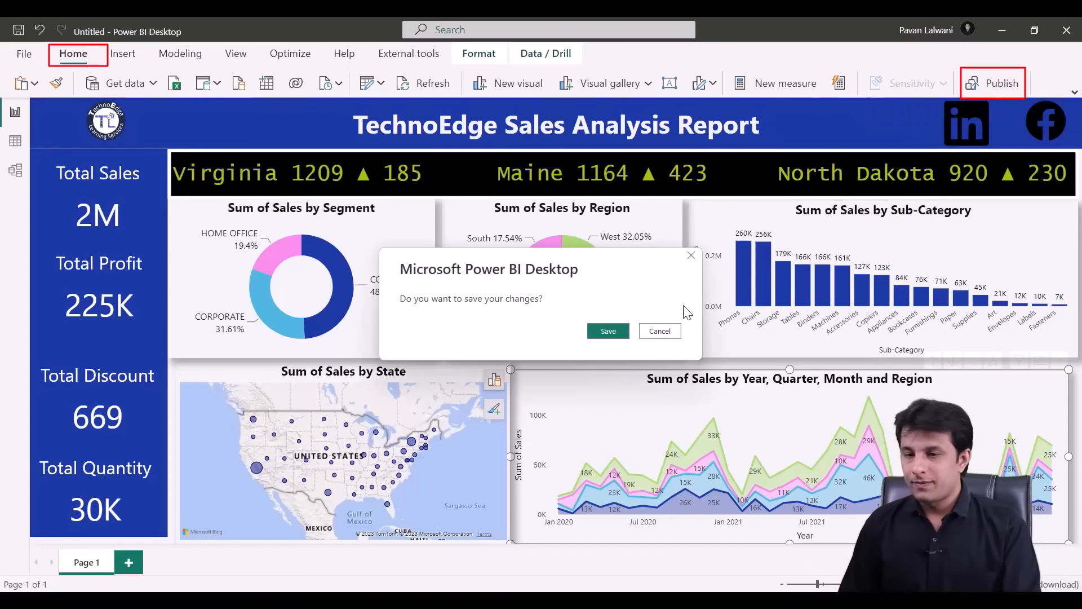
left_click(614, 332)
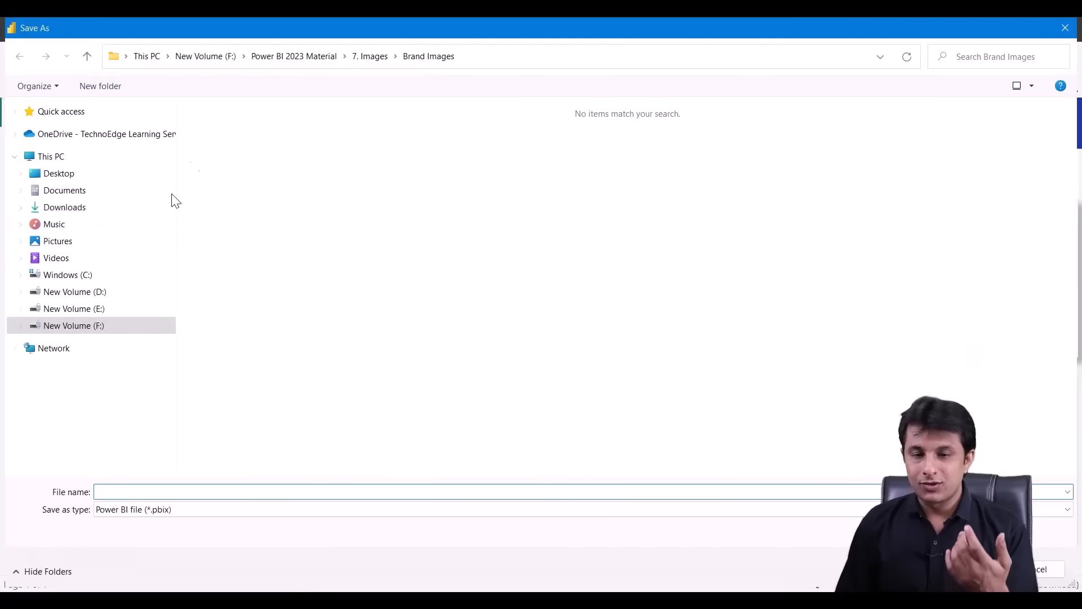
left_click(49, 180)
double_click(330, 151)
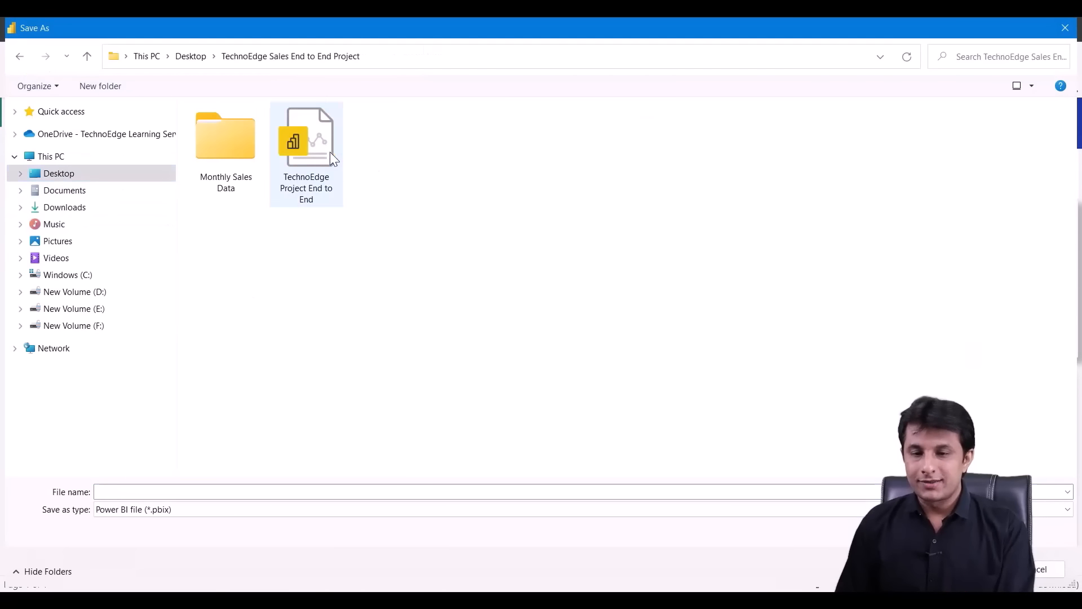
type("TechnoEdge Sales Analysis Repo")
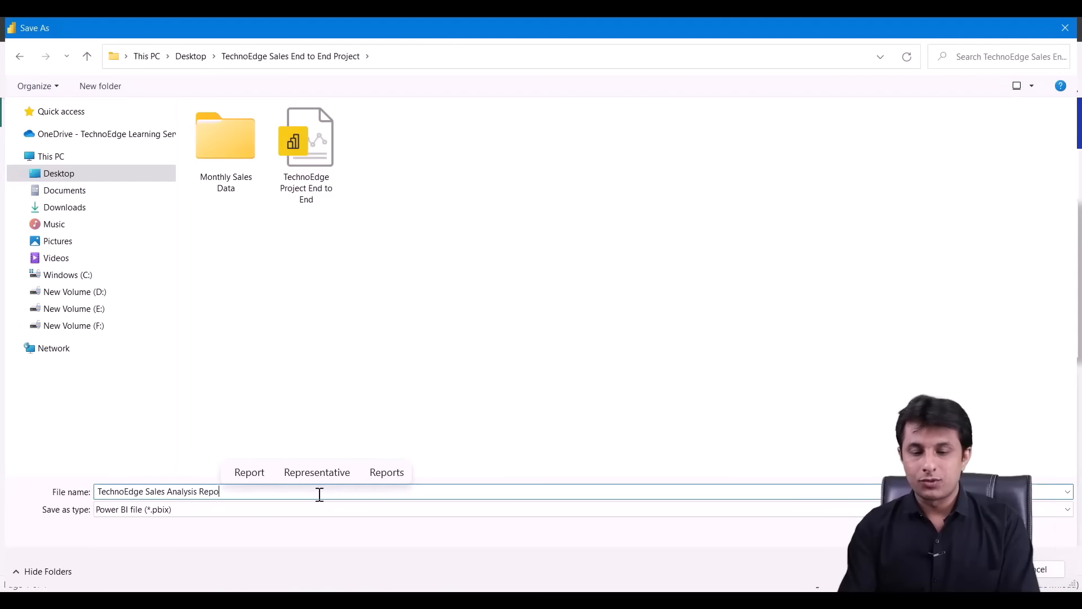
type("2")
key("Return")
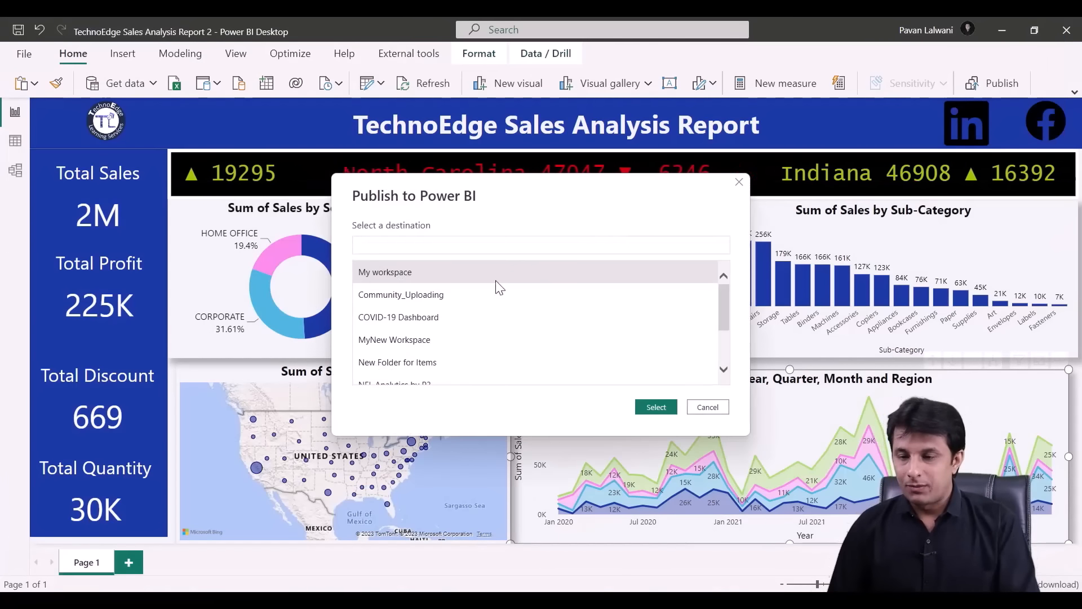
- Publish the report to My workspace and open it in Power BI Service
left_click(655, 407)
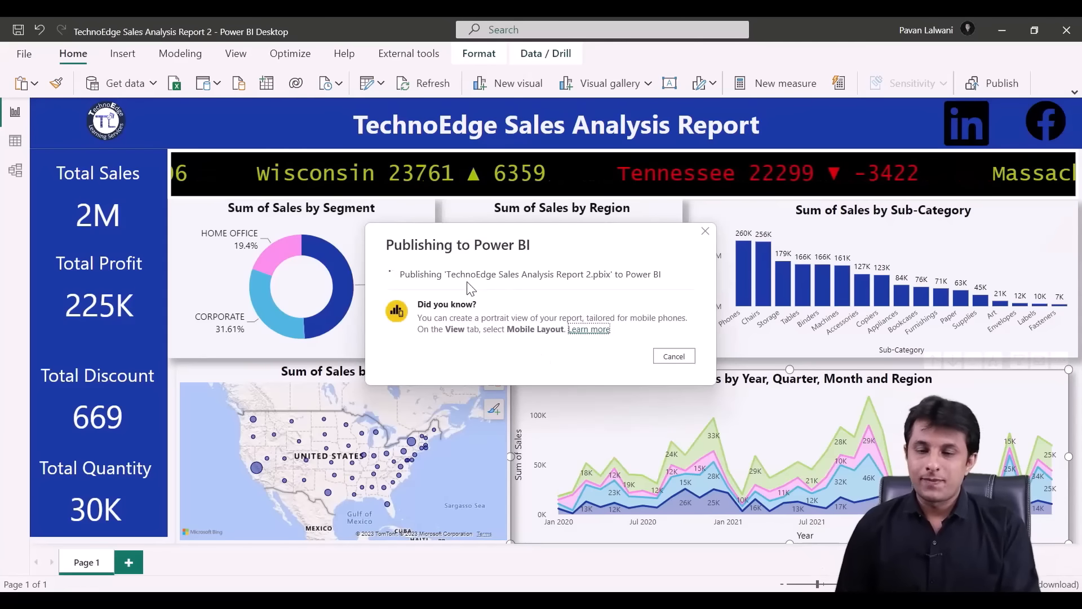
left_click(479, 303)
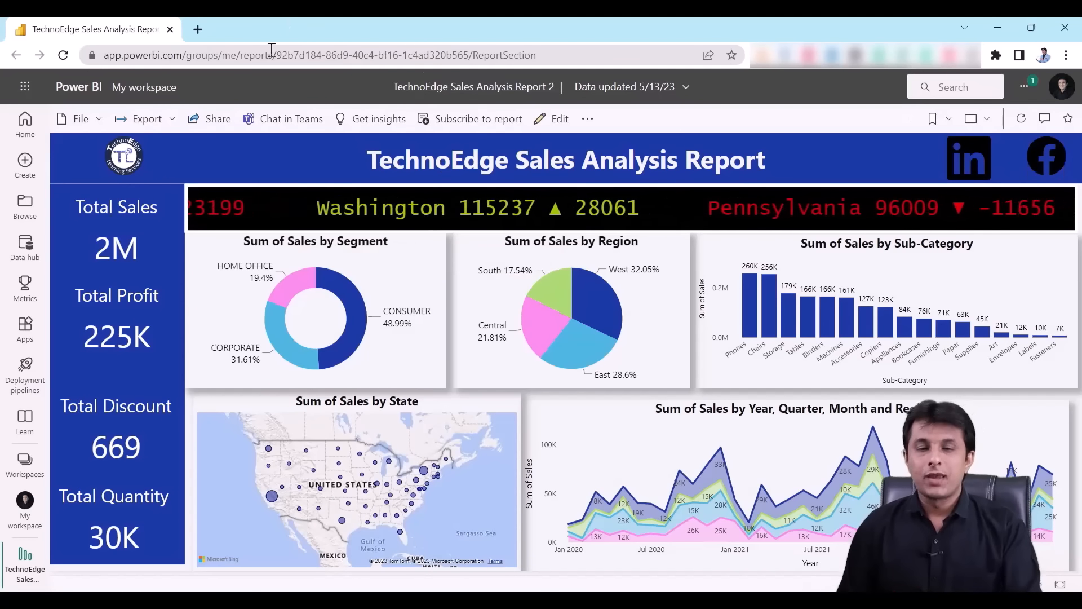
left_click(972, 123)
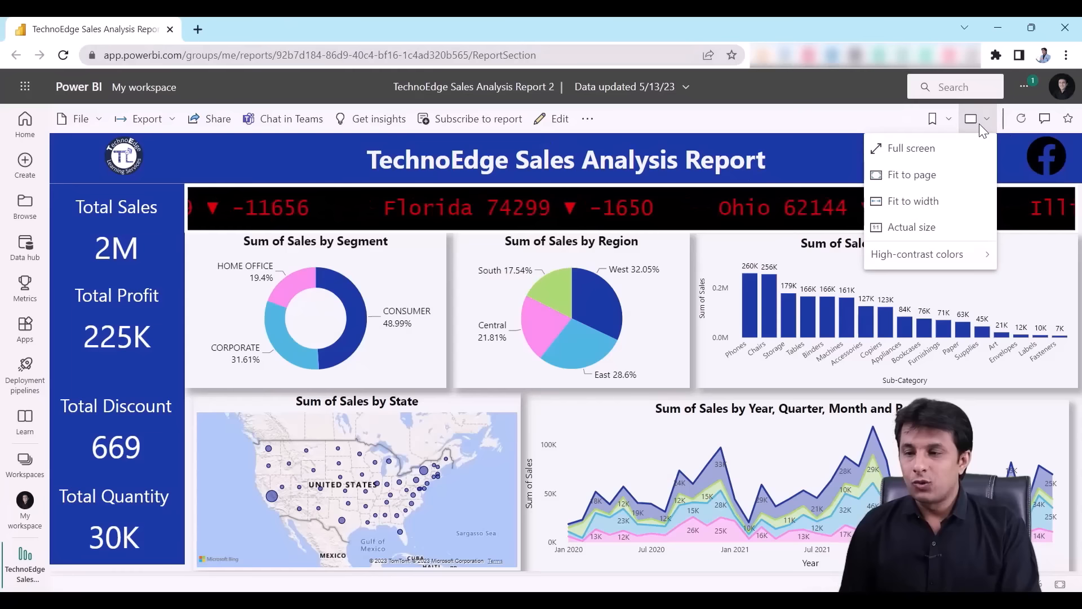
left_click(902, 147)
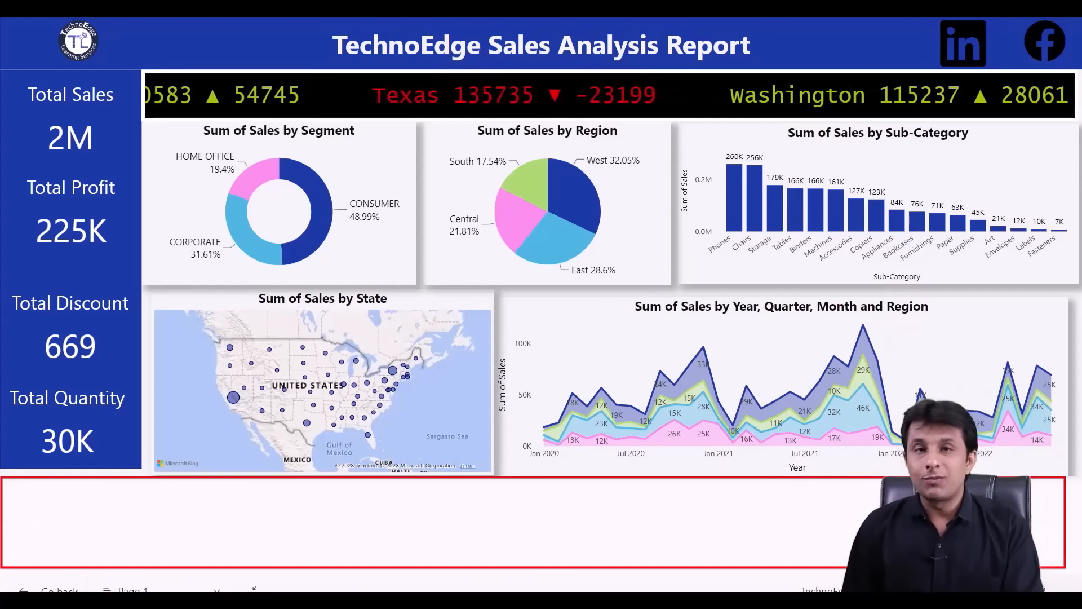
key("Escape")
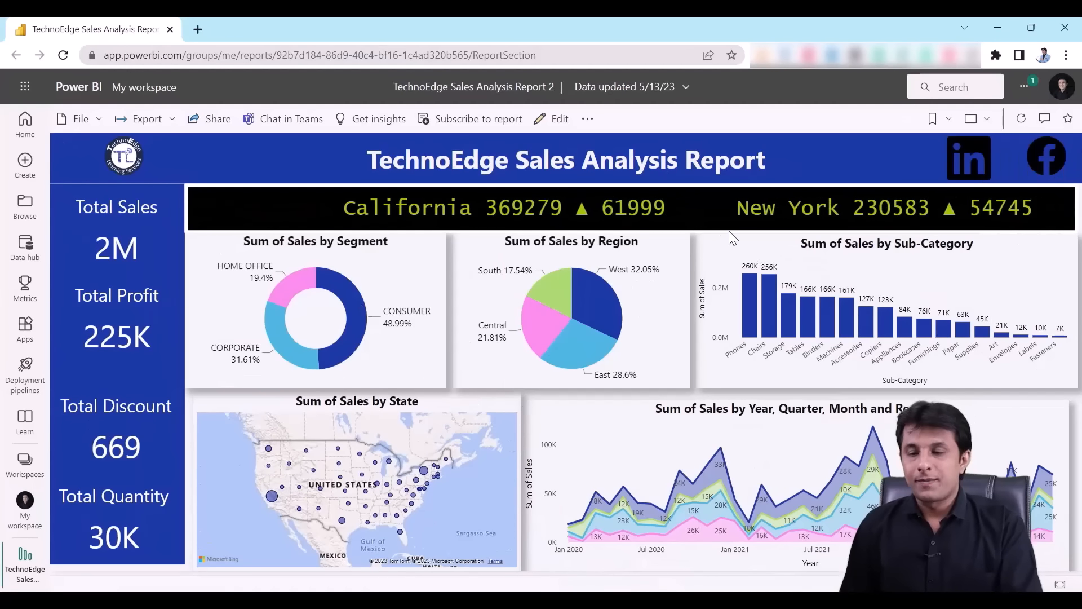
- Start a new email subscription for the report and add a suggested contact as recipient
left_click(469, 124)
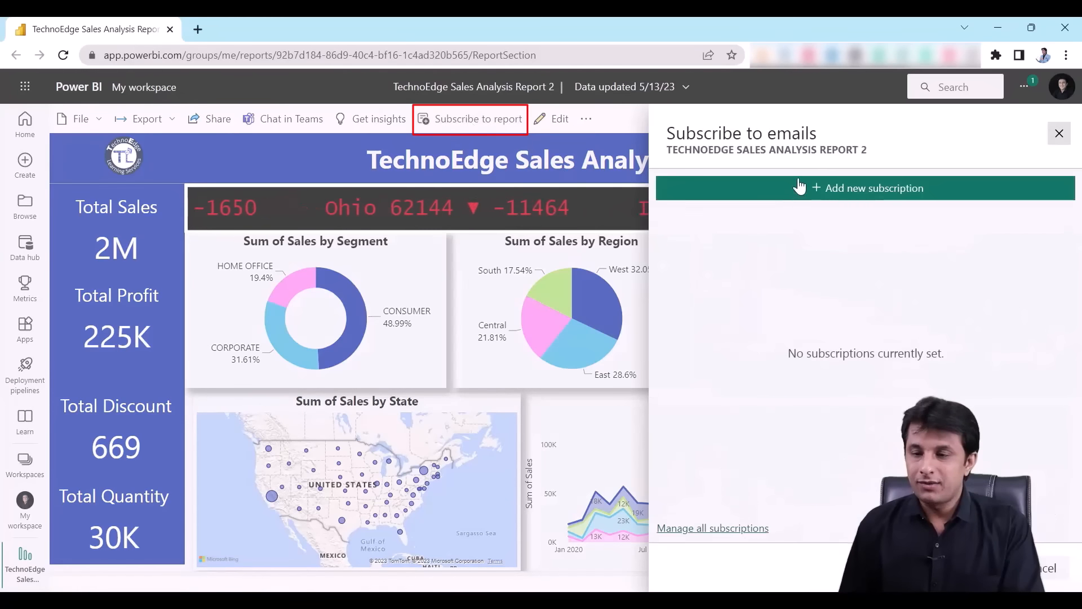
left_click(835, 192)
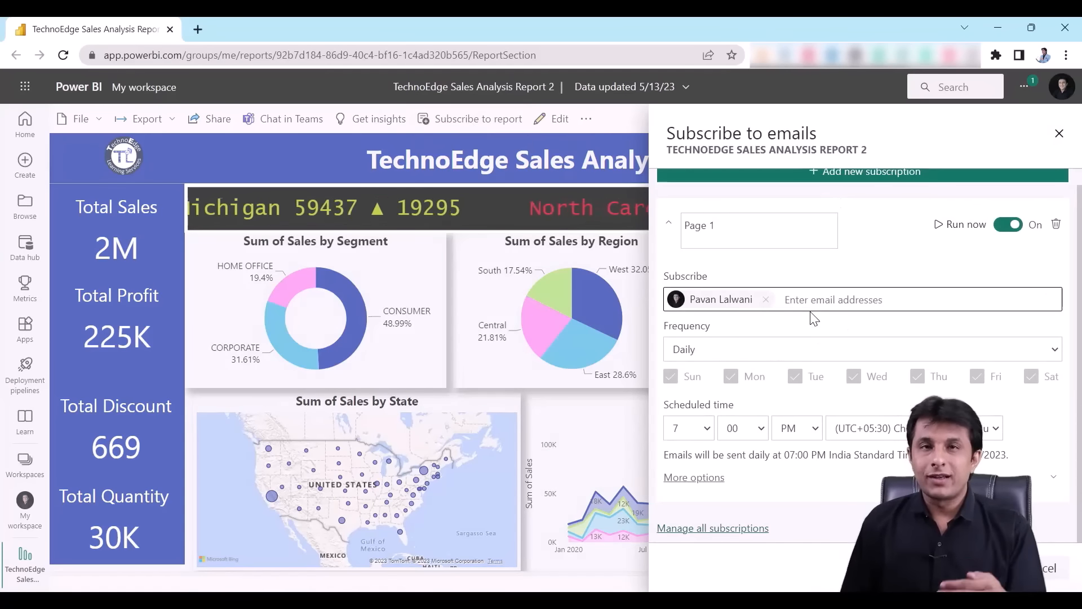
left_click(830, 291)
type("acc")
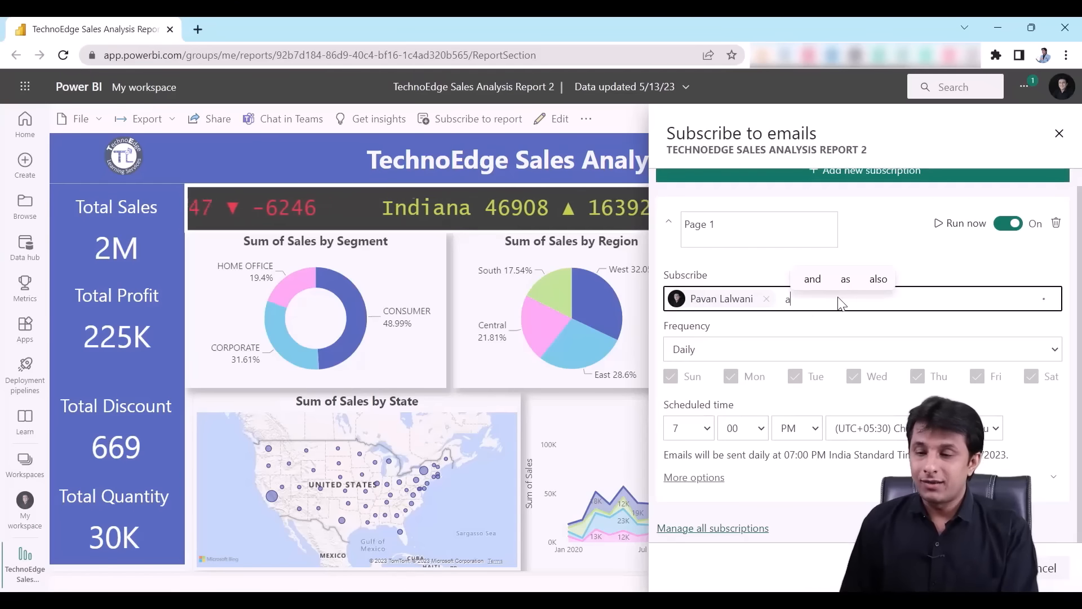
left_click(805, 346)
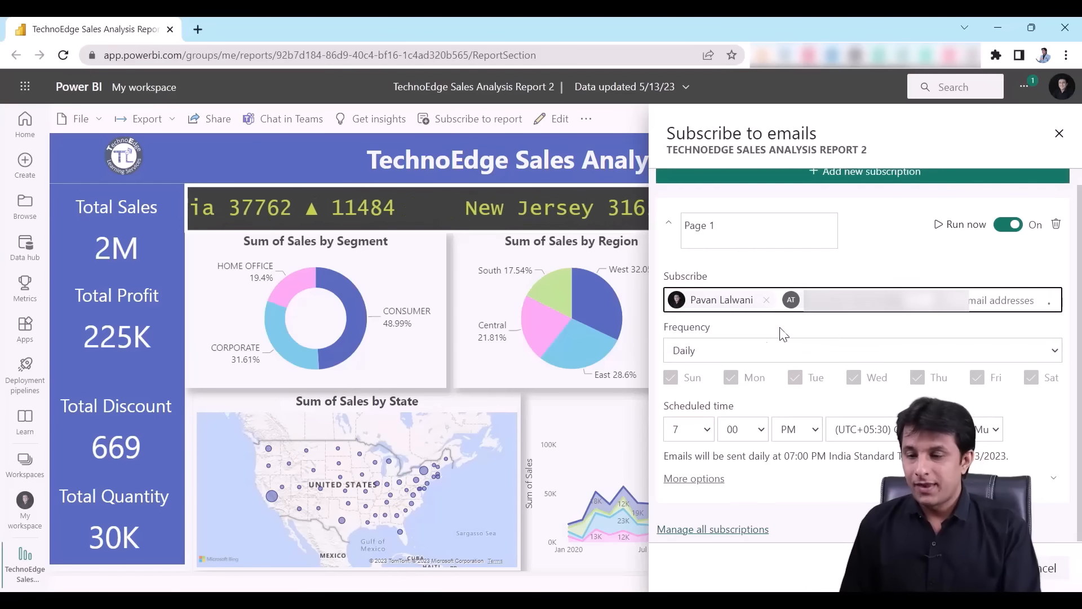
- Schedule the subscription weekly, Monday to Saturday, at 10:00 AM
left_click(740, 349)
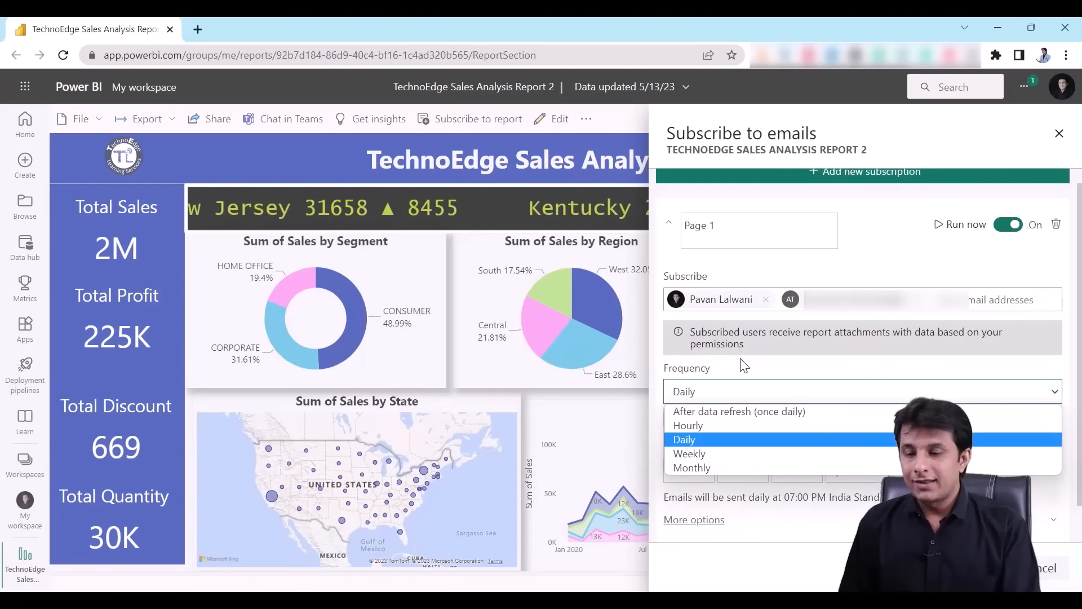
left_click(734, 454)
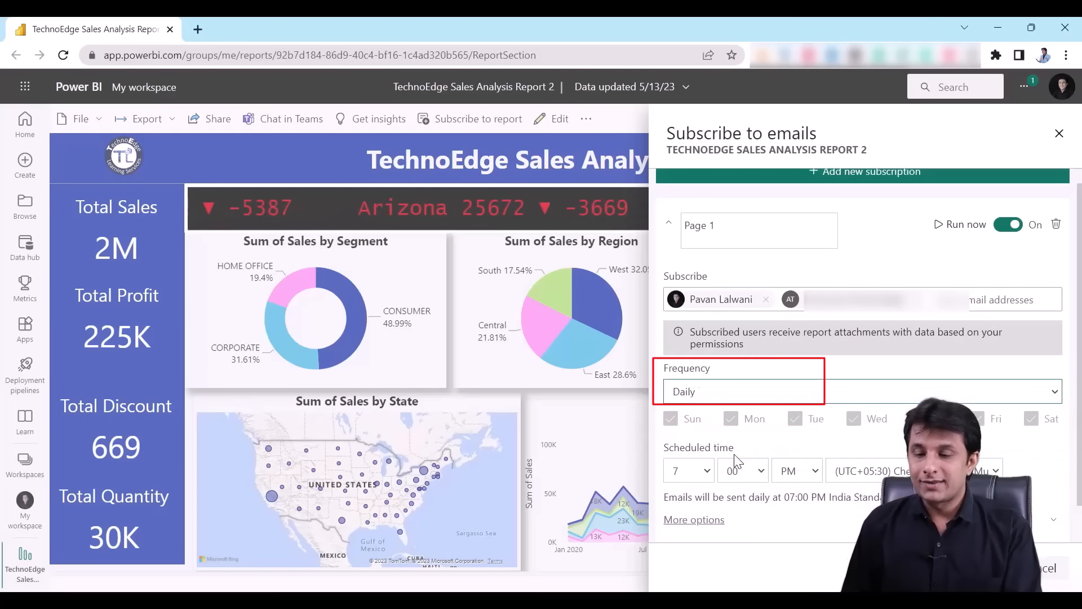
left_click(671, 419)
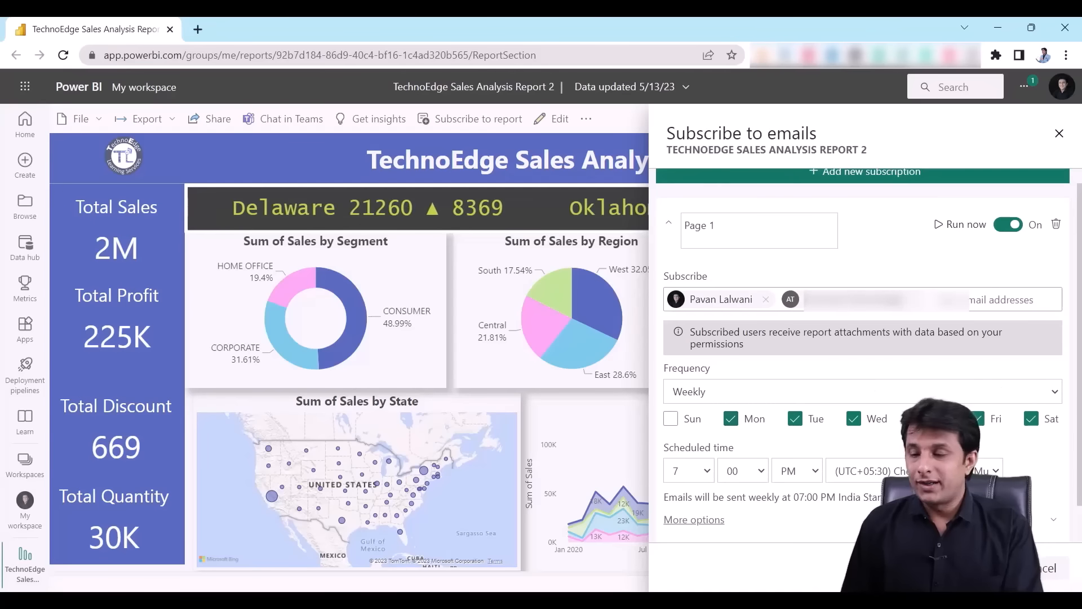
left_click(702, 475)
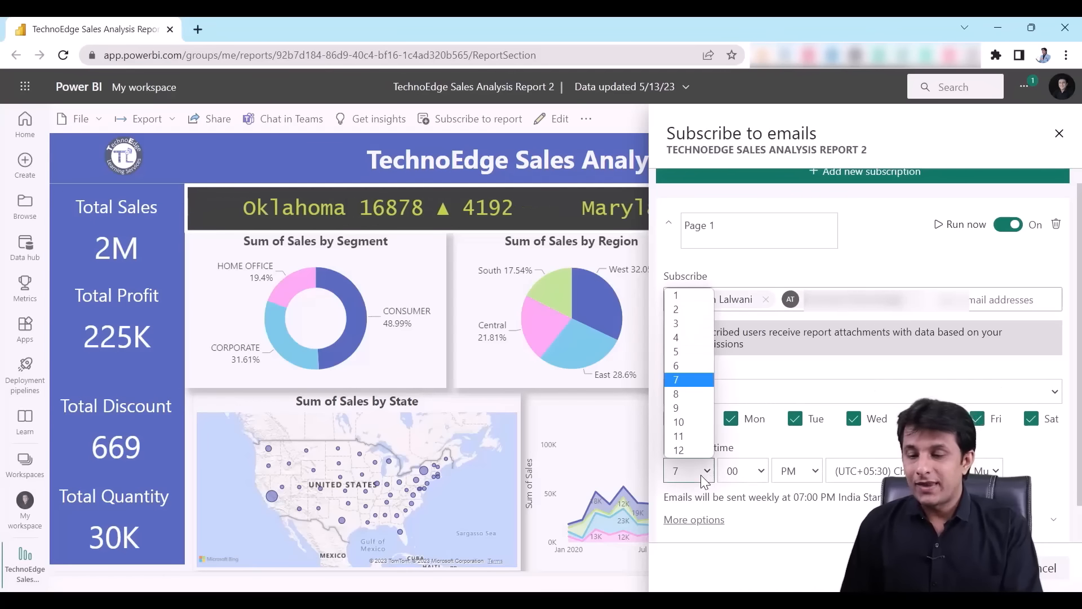
left_click(694, 422)
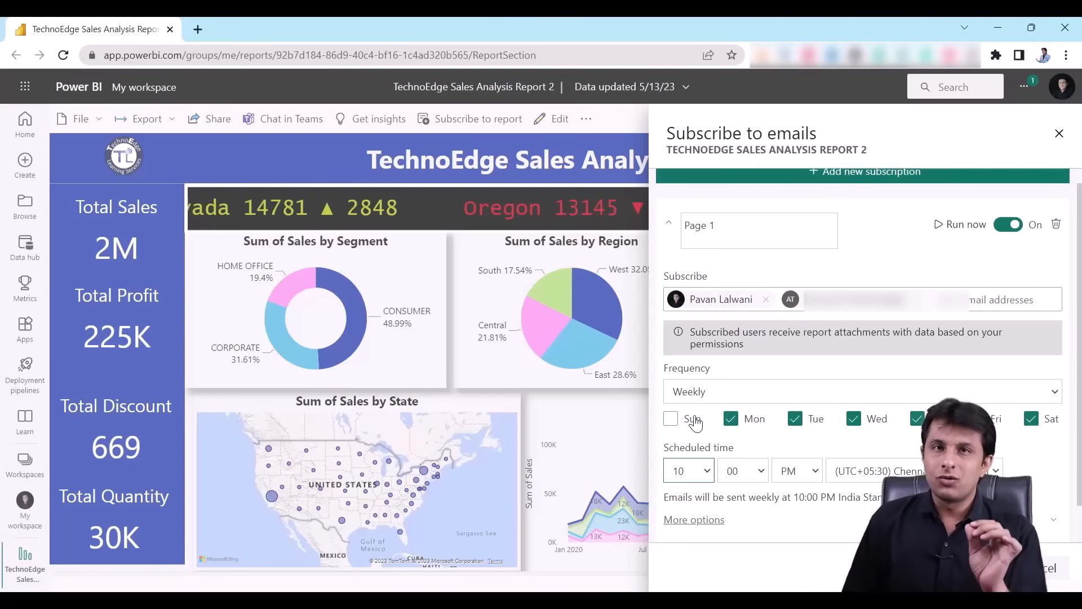
left_click(787, 478)
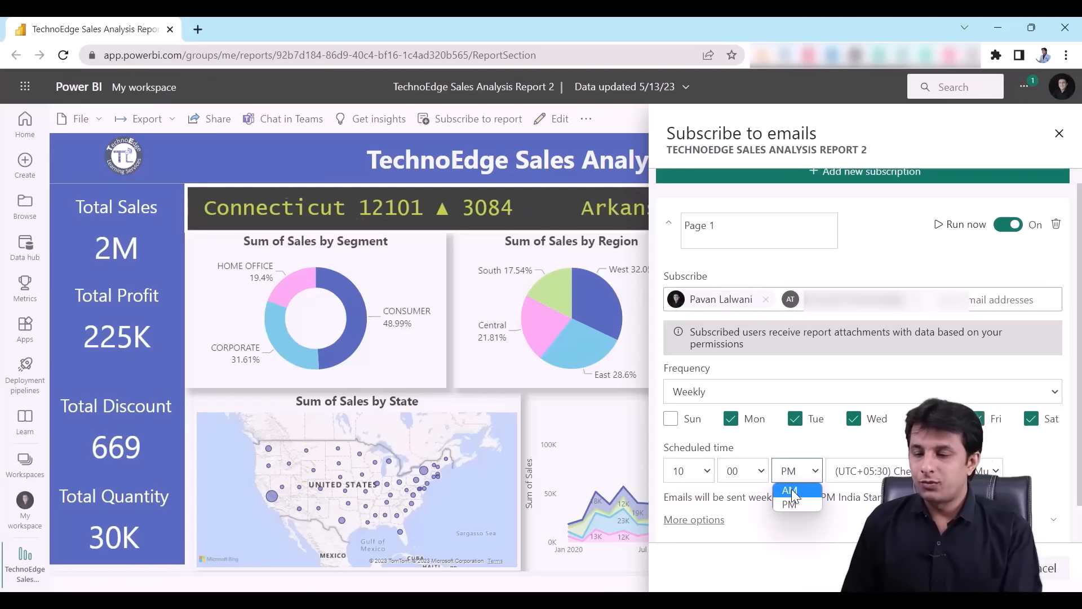
left_click(788, 486)
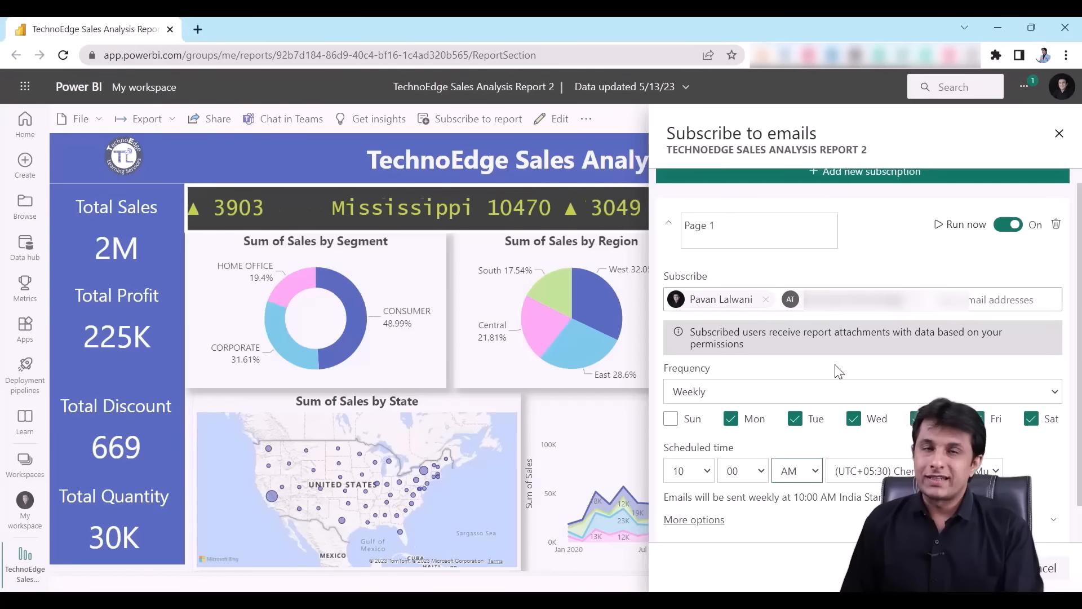
scroll(828, 395, "down", 1)
- Set the subject to 'Daily Sales Analysis Report' and write a short message saying the report is attached
left_click(697, 484)
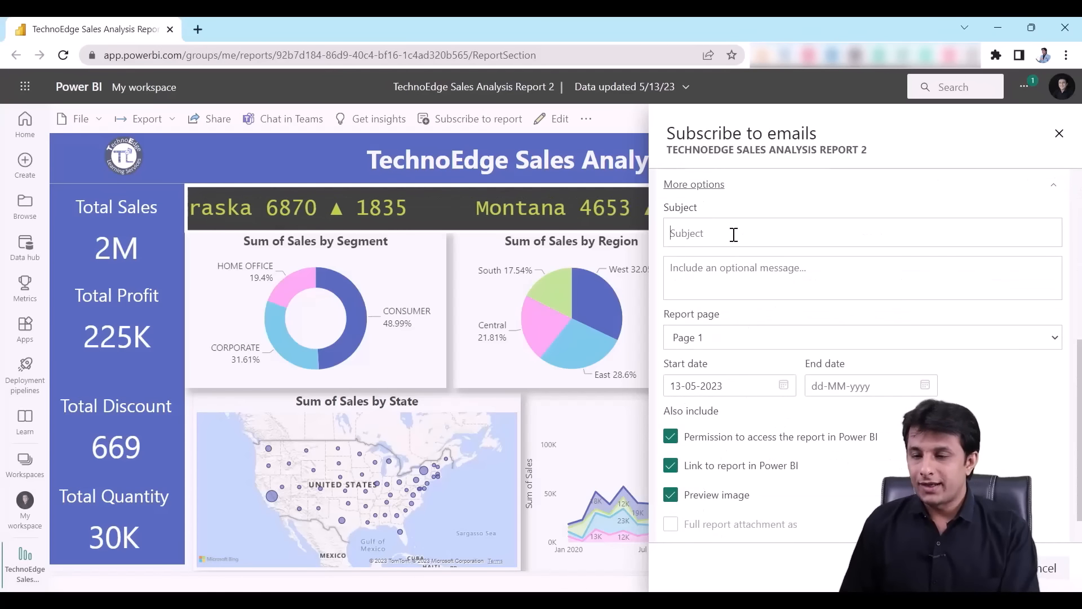
type("Weekly ")
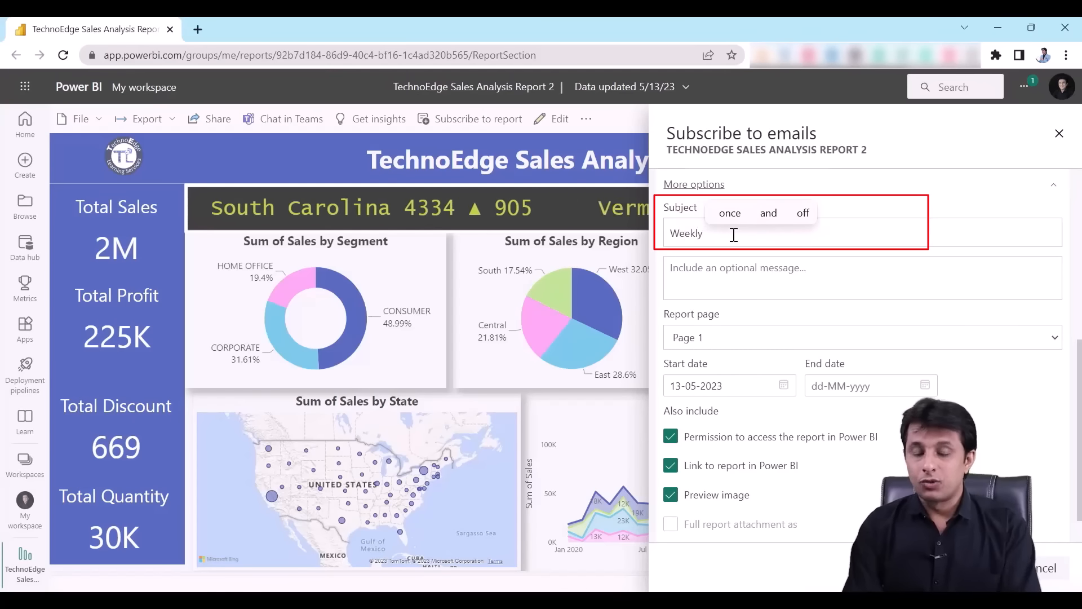
type("Daily Report")
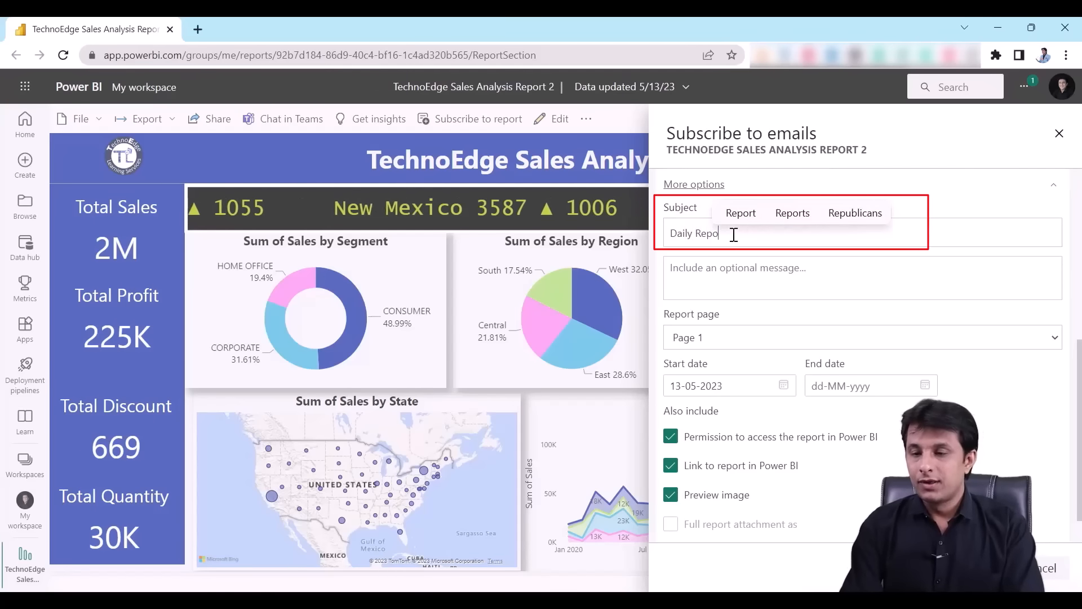
key("BackSpace")
key("BackSpace")
key("BackSpace")
key("BackSpace")
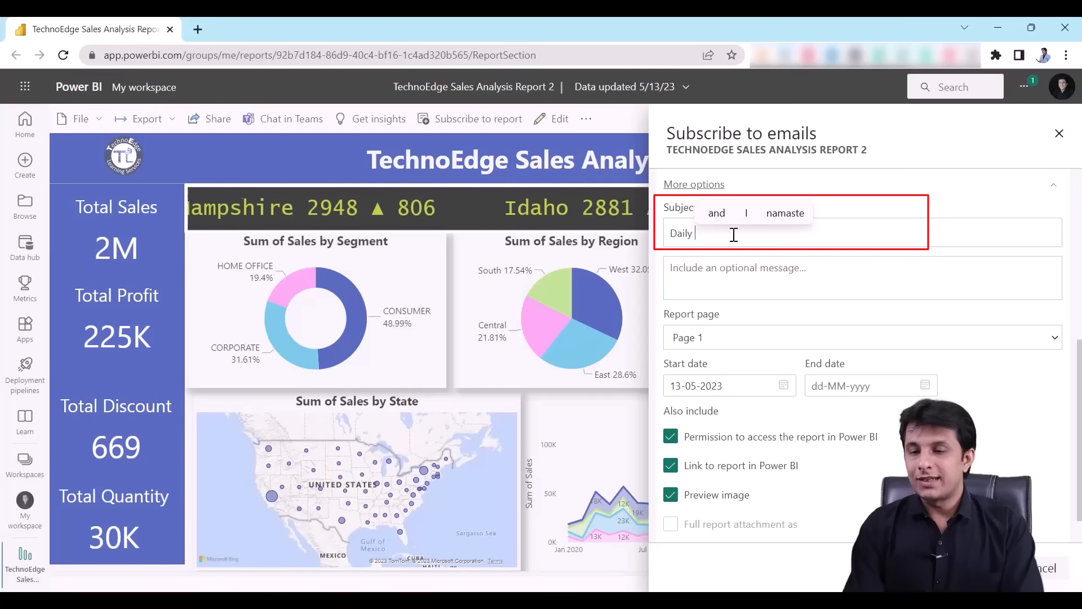
type("Sales Analysis Report")
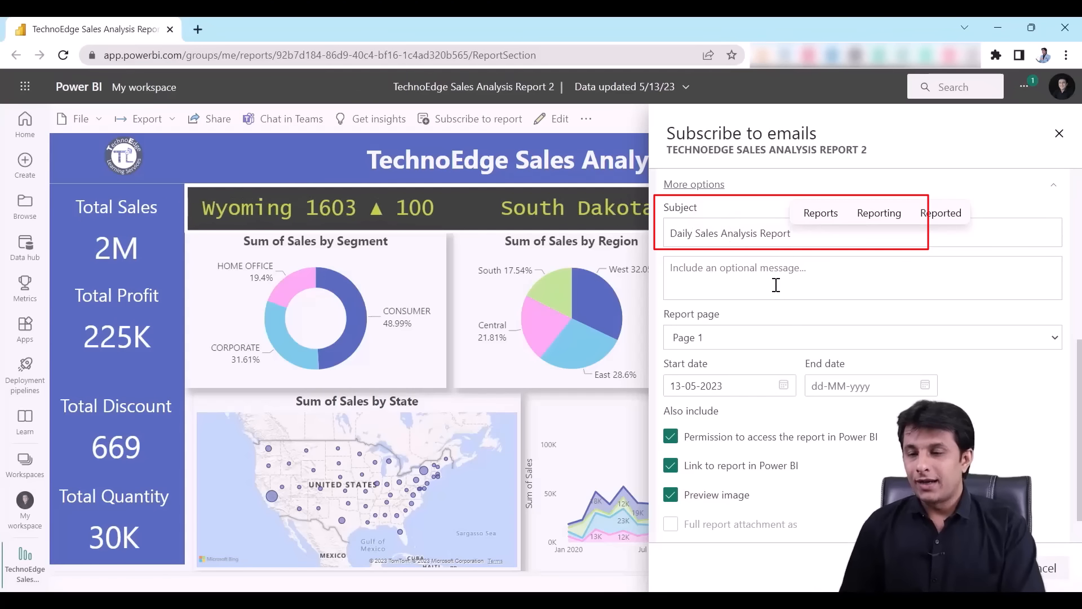
left_click(775, 284)
type("Hi TL,PF")
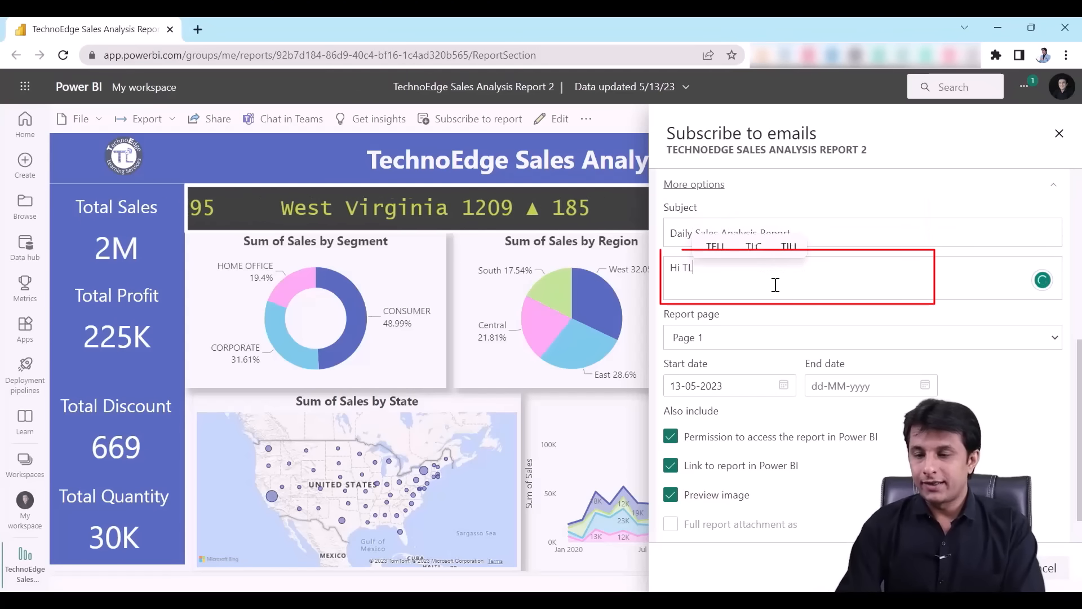
key("BackSpace")
key("BackSpace")
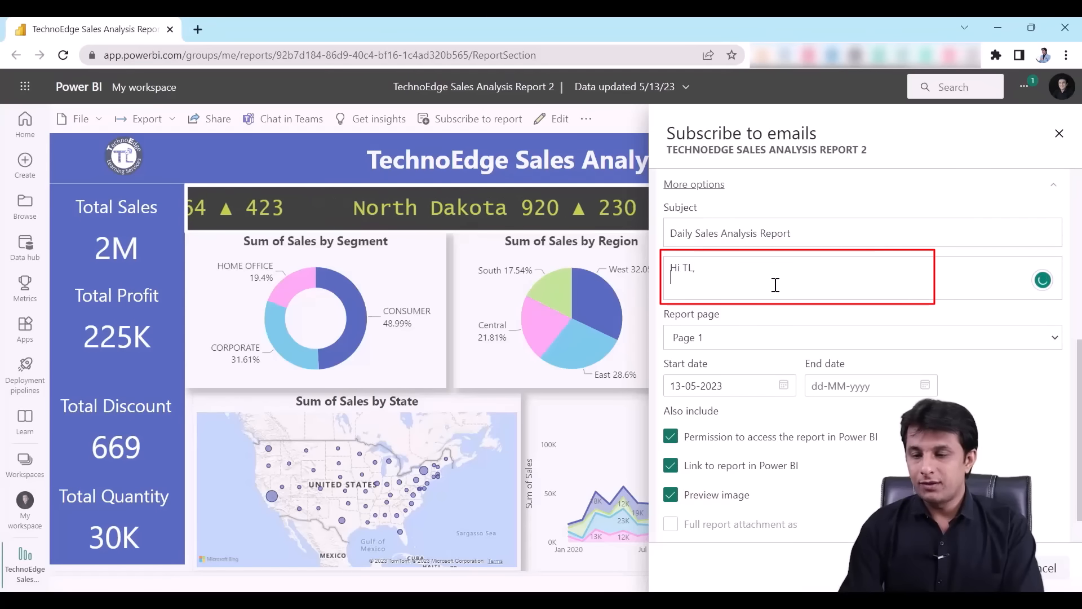
type("PFA of the r")
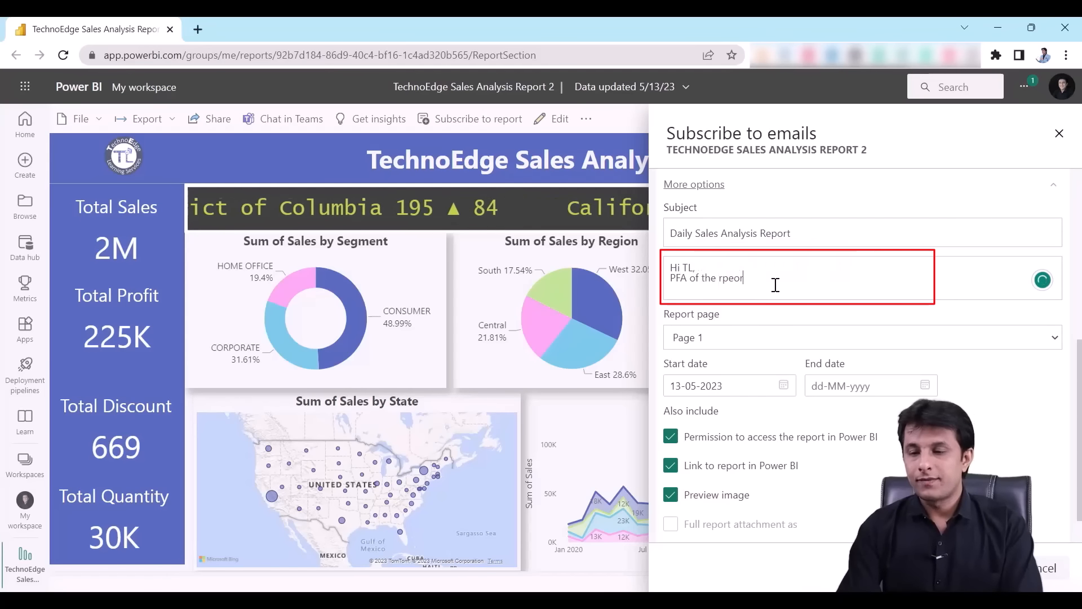
type("epor")
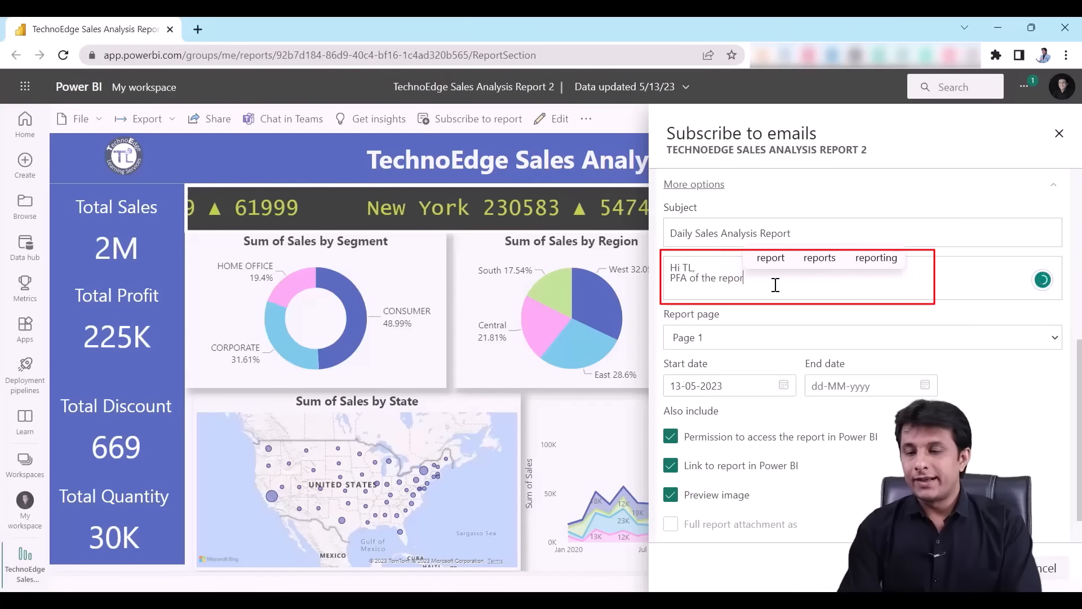
- Keep Page 1 as the page sent, check the End date, and close the subscription panel
left_click(729, 341)
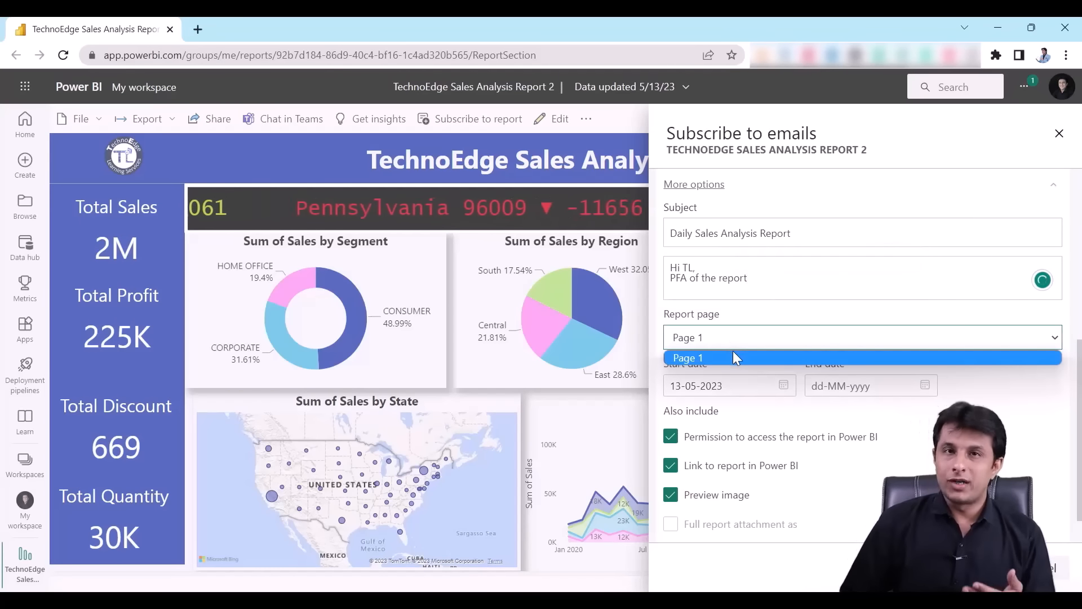
left_click(734, 354)
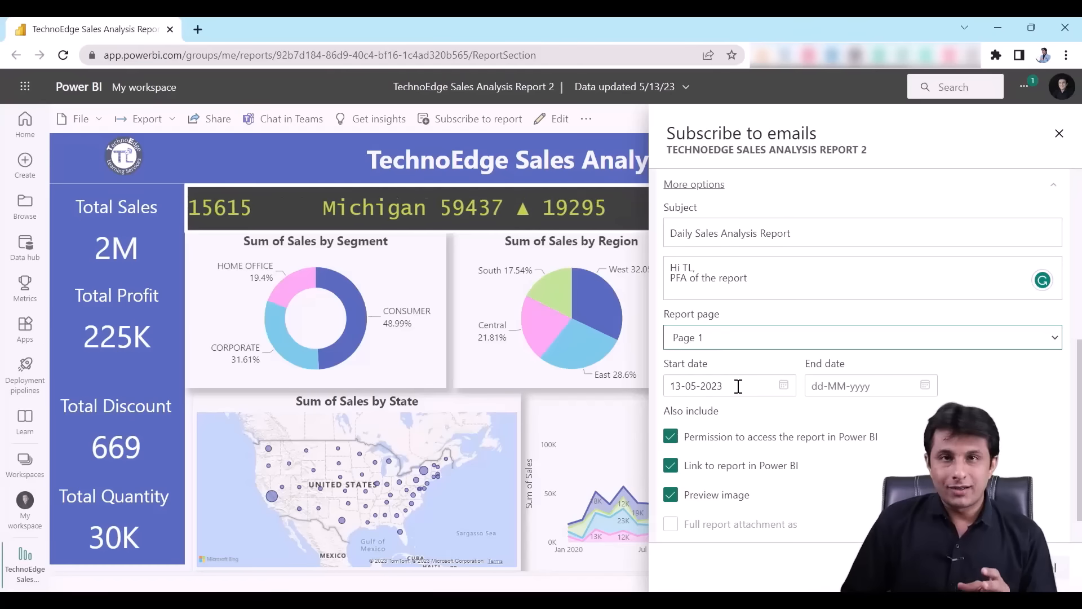
left_click(863, 386)
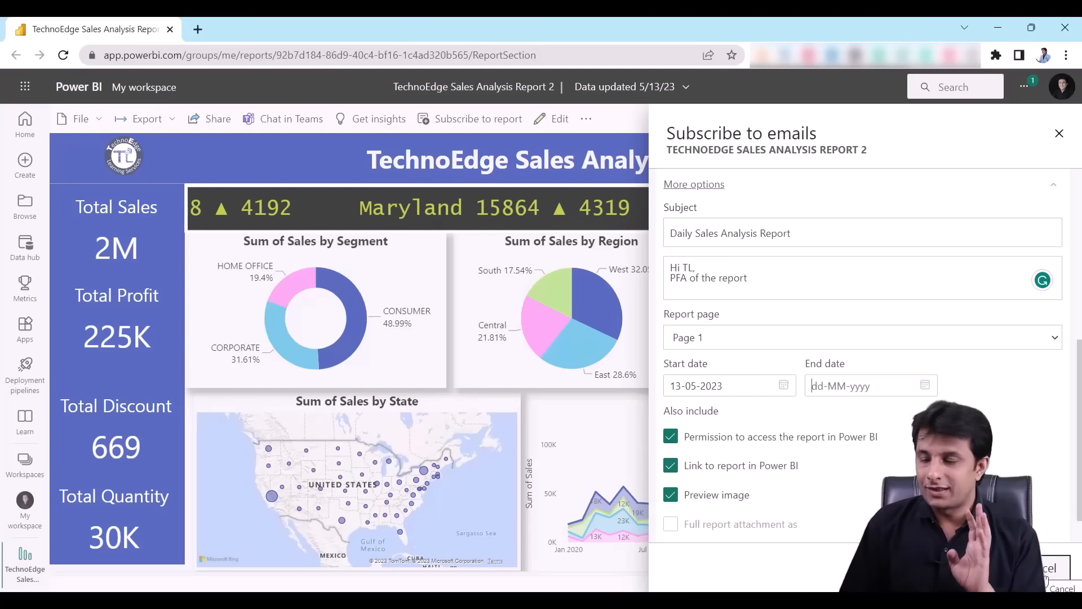
left_click(1046, 579)
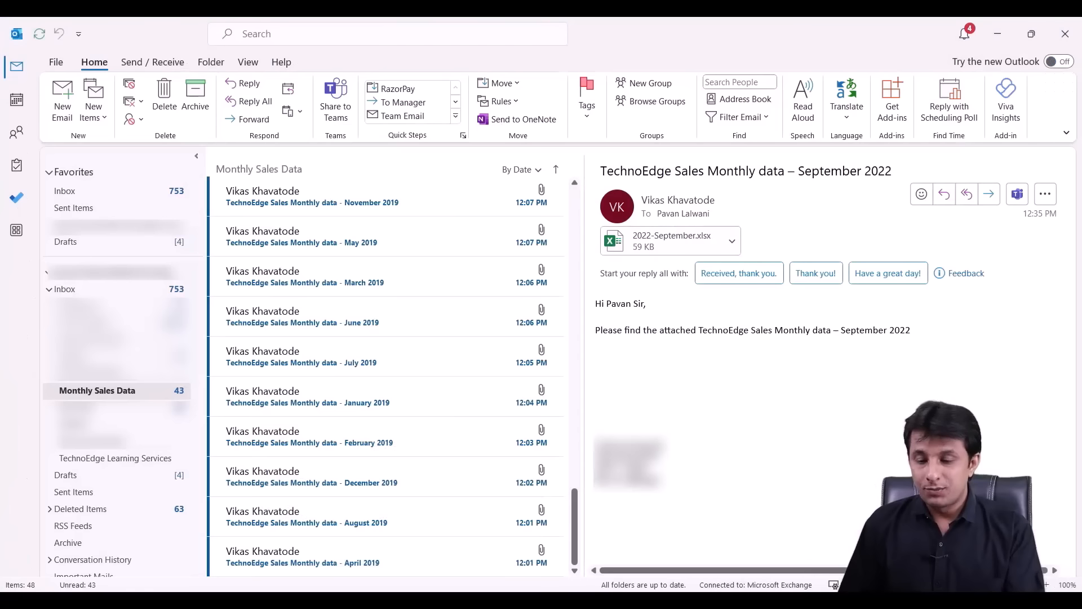
scroll(395, 304, "up", 2)
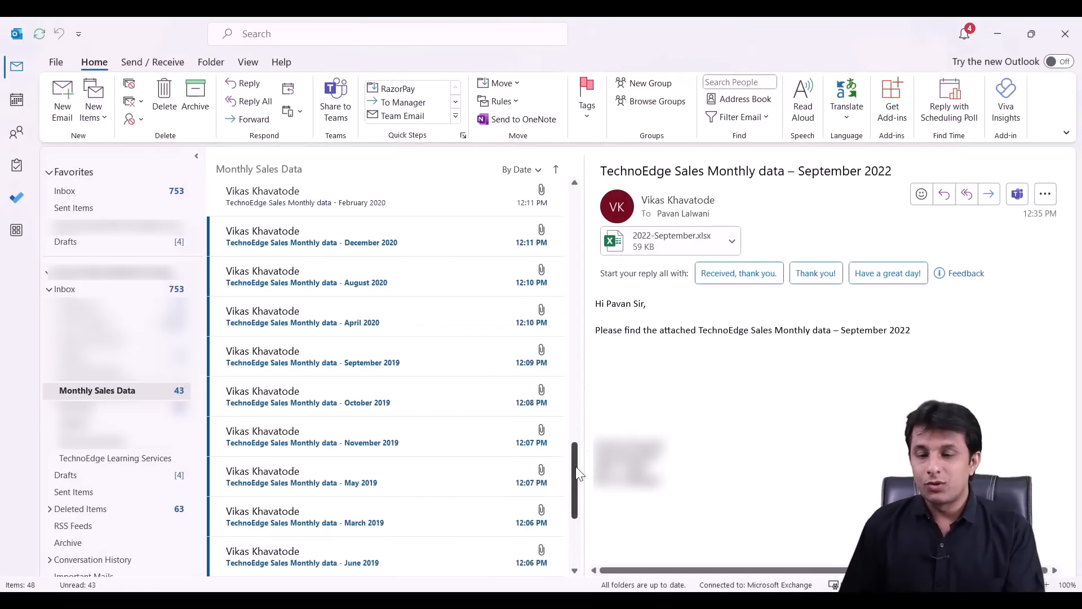
left_click_drag(576, 473, 579, 208)
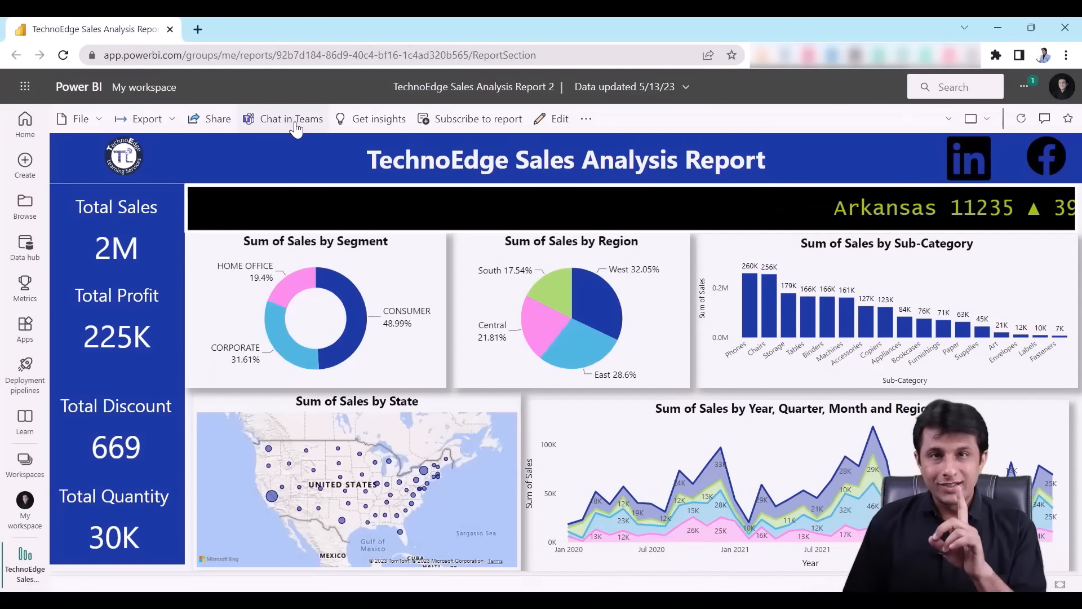
- Open the TechnoEdge dataset's Settings from My workspace, dismissing the feedback survey
left_click(21, 516)
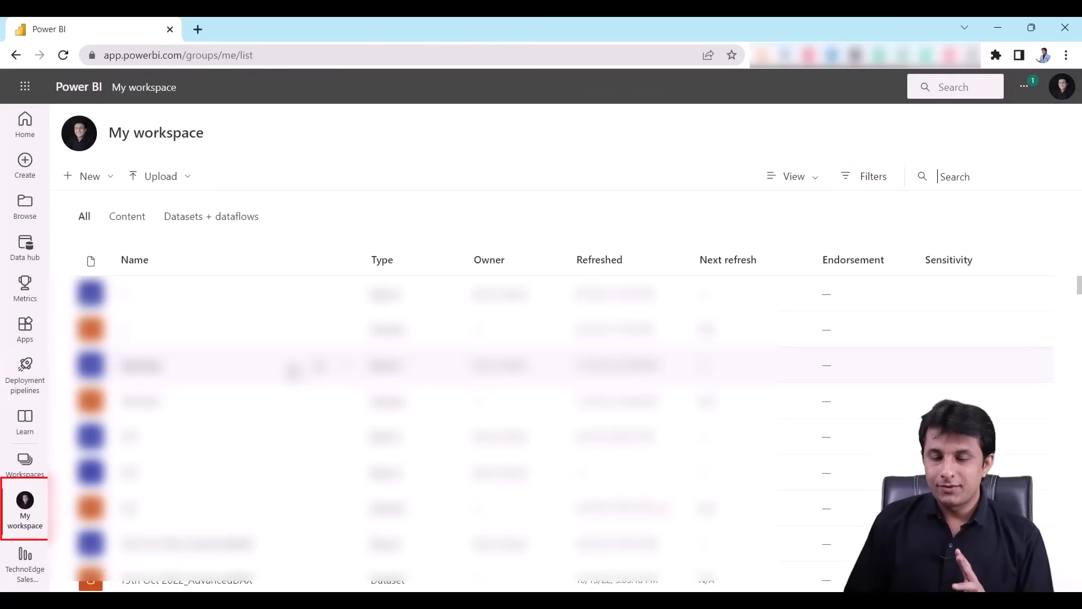
left_click(323, 435)
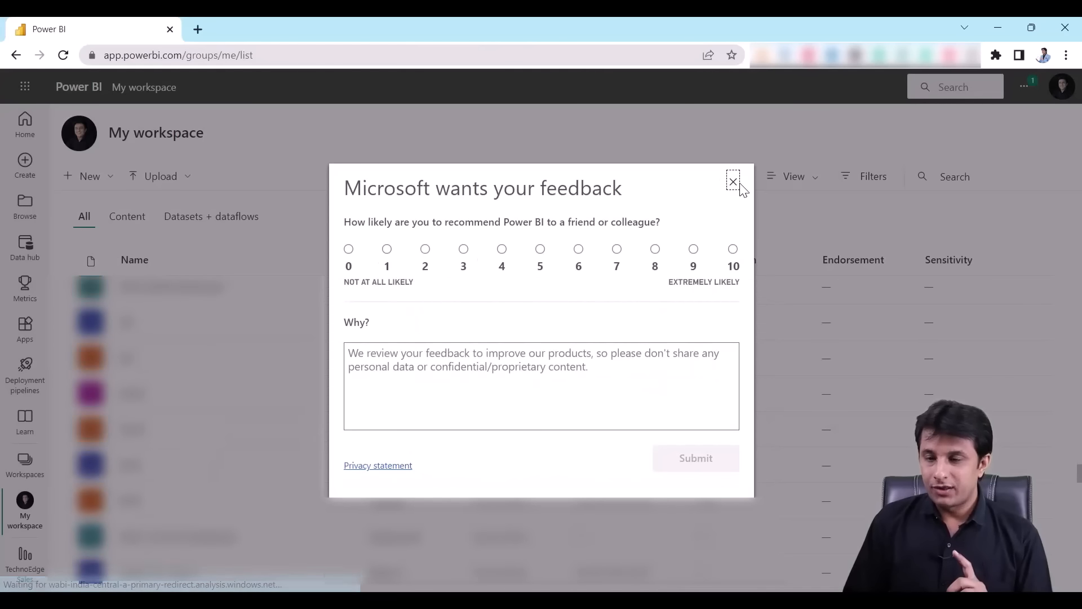
left_click(733, 181)
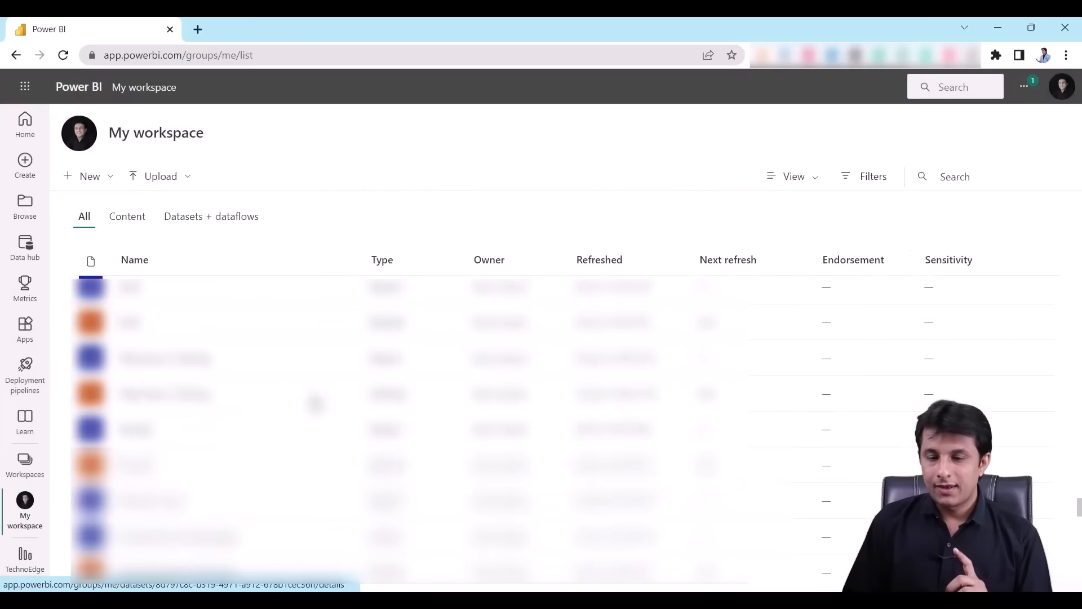
scroll(287, 501, "down", 3)
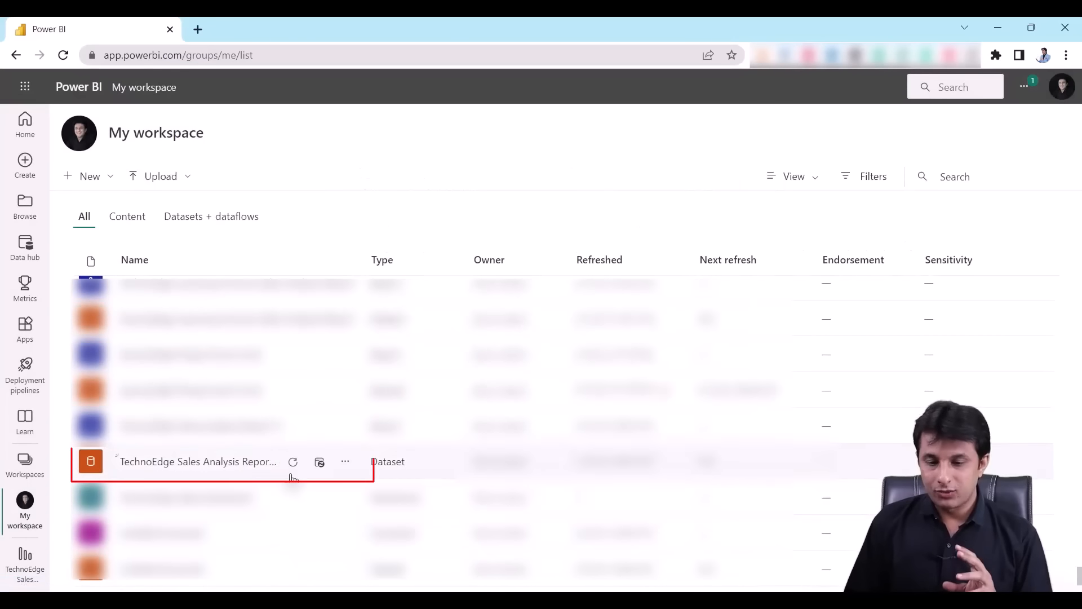
left_click(345, 462)
left_click(389, 351)
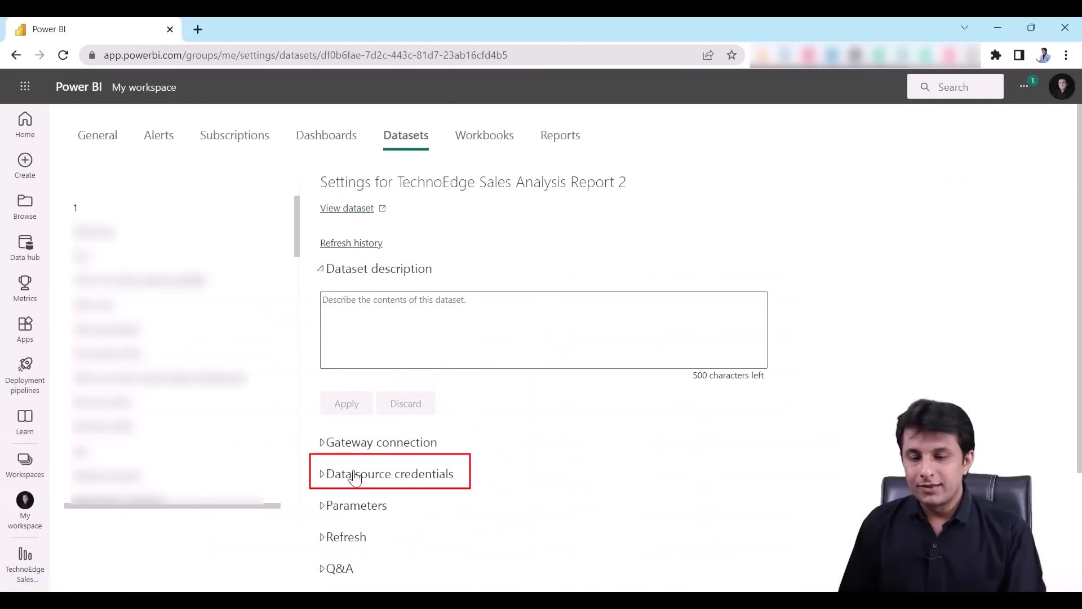
- Edit the Exchange data source credentials, keeping OAuth2 authentication and the Private privacy level
left_click(320, 475)
scroll(586, 432, "down", 2)
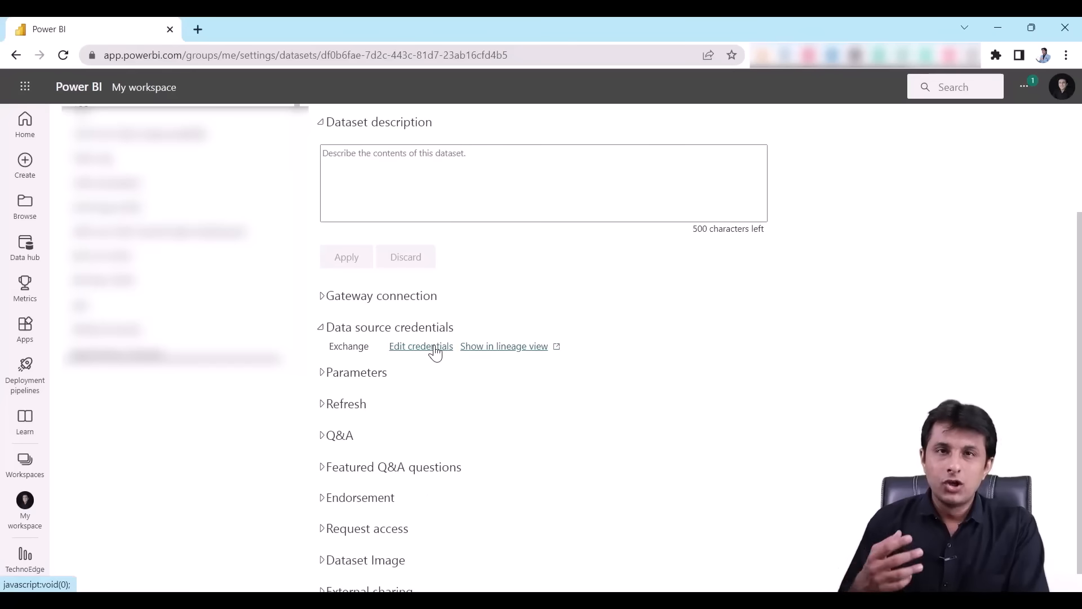
left_click(430, 353)
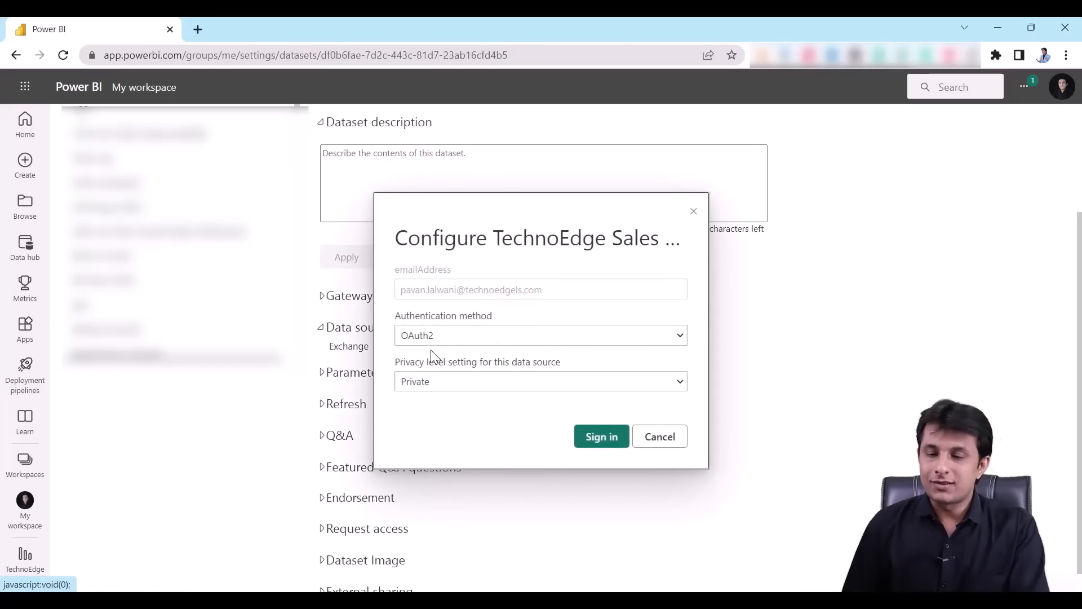
left_click(454, 387)
left_click(454, 387)
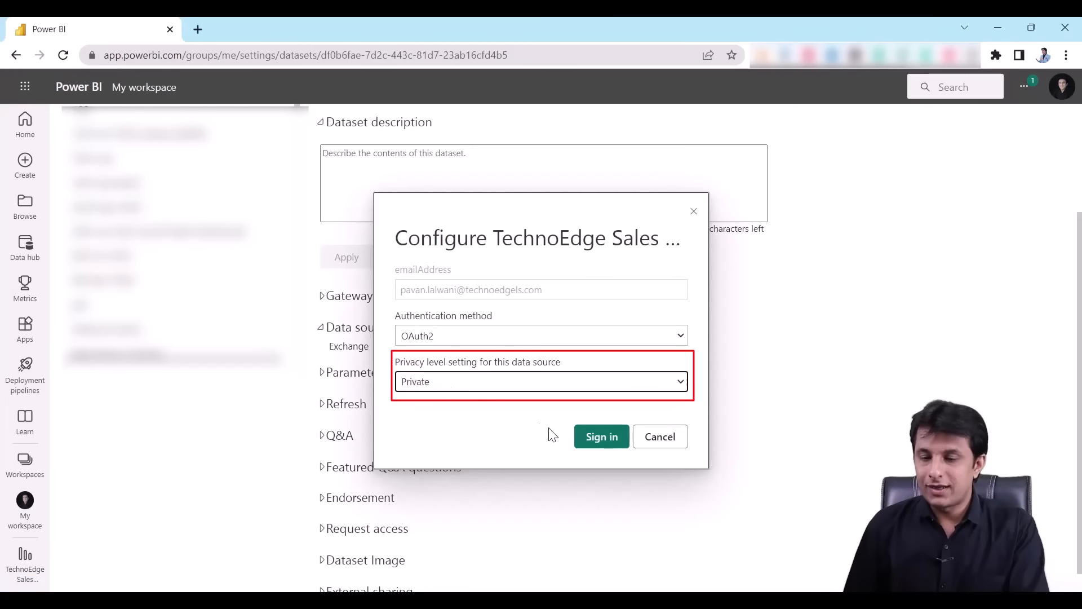
- Sign in with the chosen account, then return to Power BI Desktop and dismiss the publish message
left_click(592, 437)
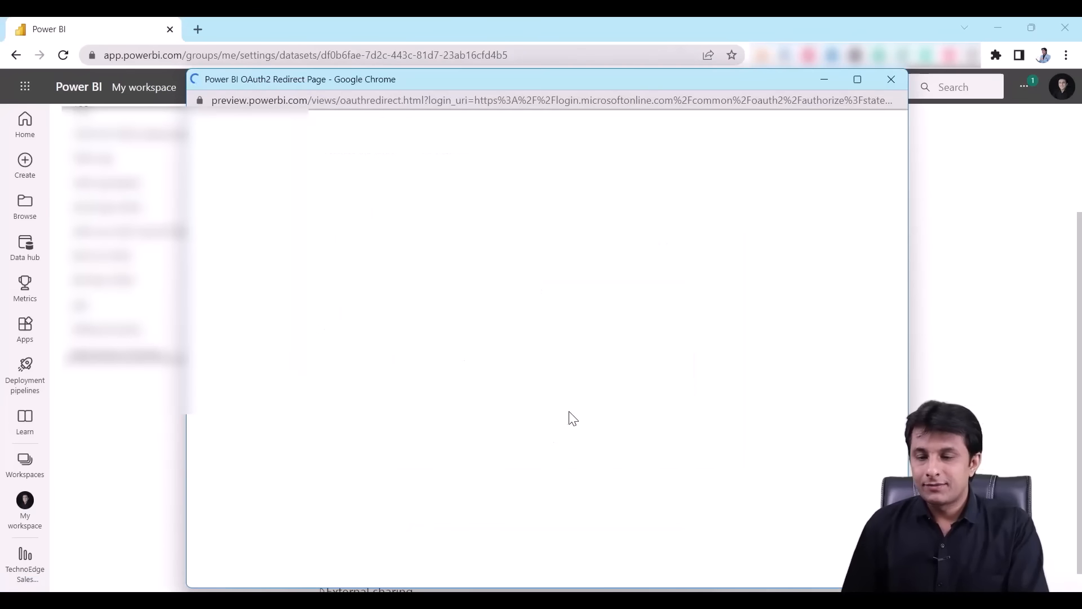
left_click(559, 338)
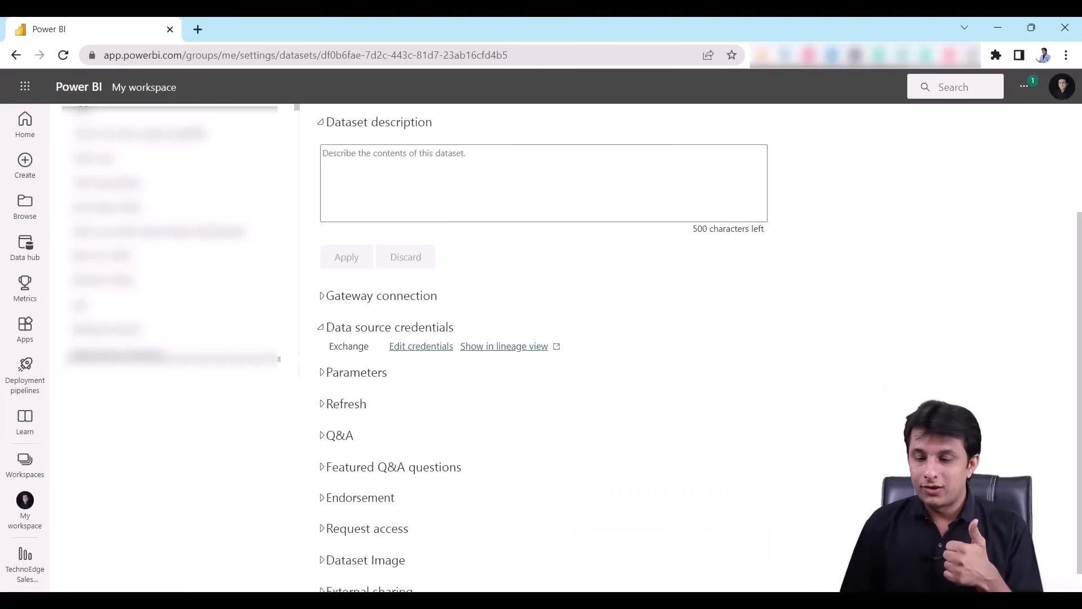
left_click(673, 601)
left_click(670, 400)
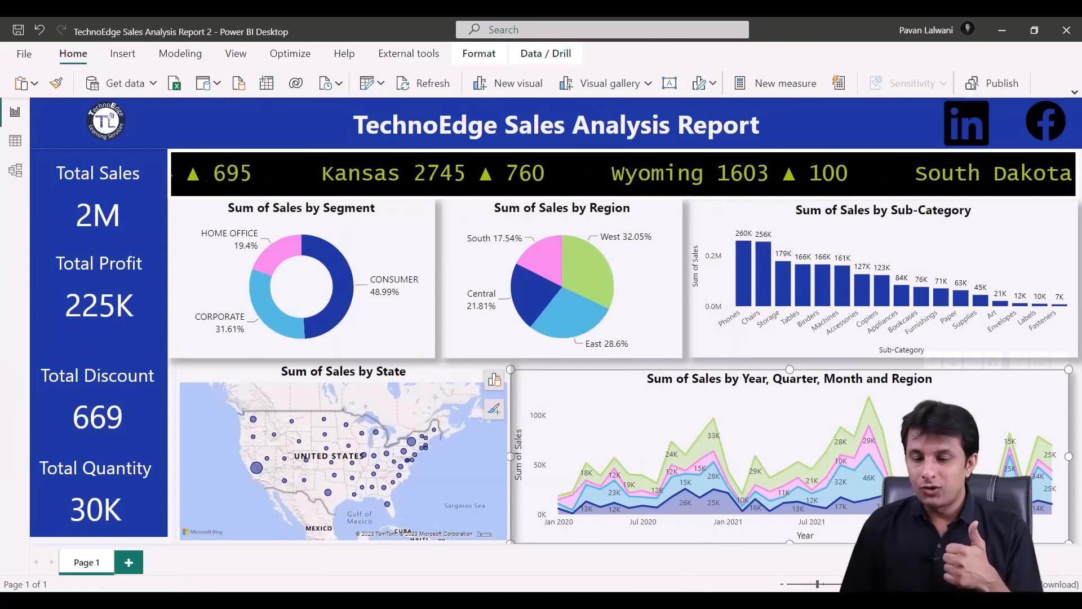
- Check the mail in Outlook, then go back to the browser's My workspace content list
left_click(592, 601)
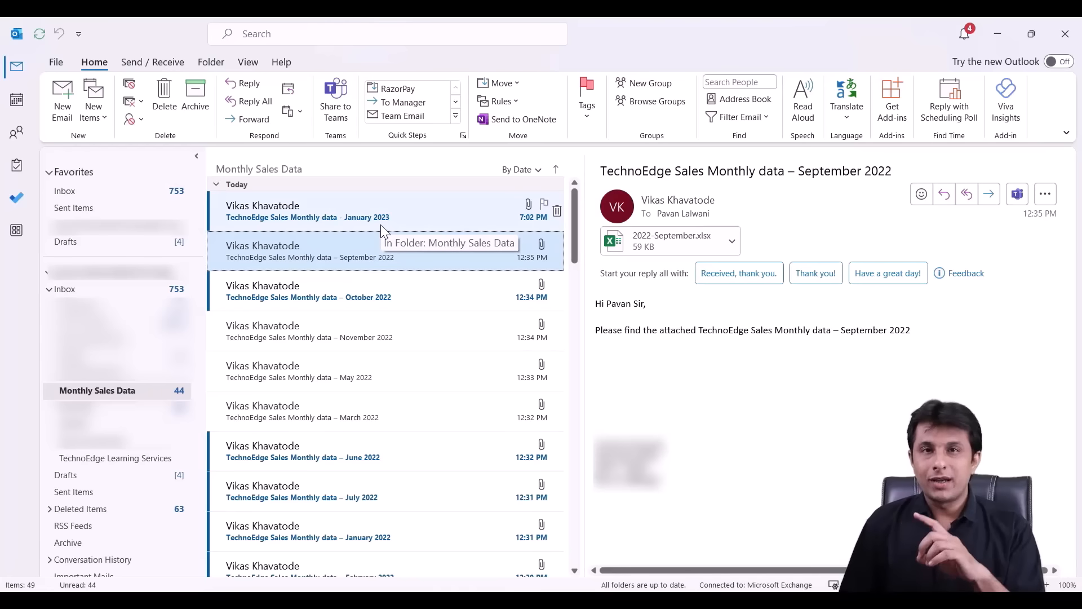
left_click(698, 600)
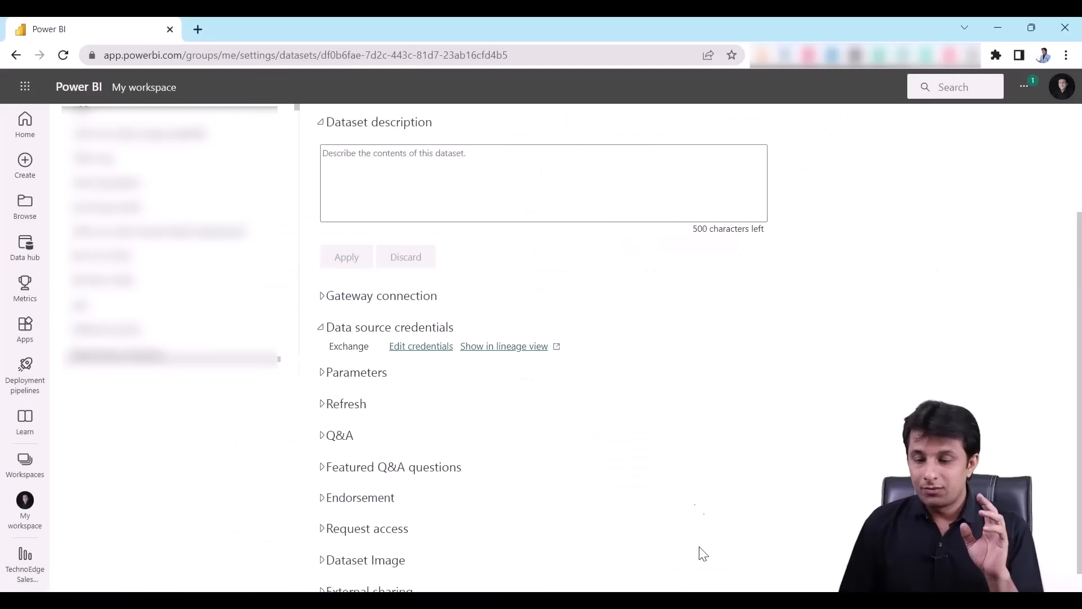
left_click(39, 513)
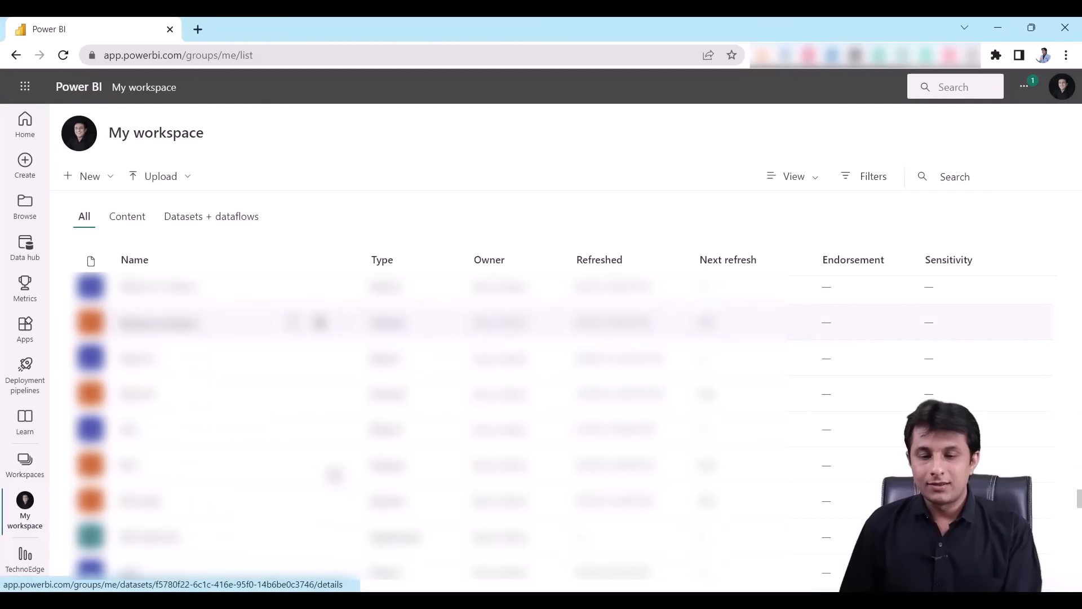
- Open TechnoEdge Sales Analysis Report 2 in a new tab, compare with Outlook, then return to the workspace list
scroll(316, 466, "down", 5)
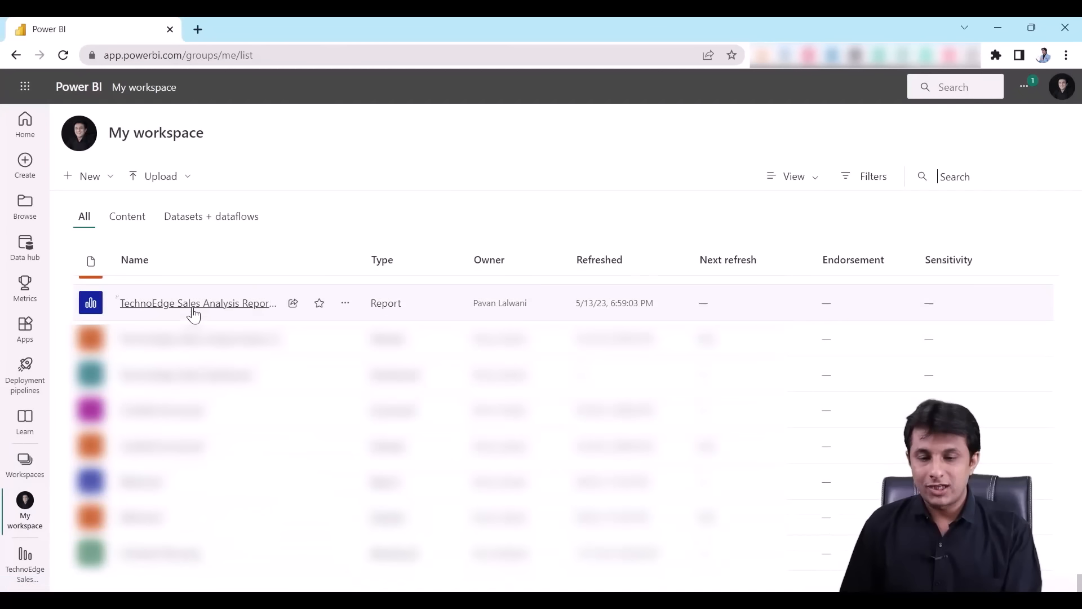
left_click(193, 308, "ctrl")
left_click(255, 23)
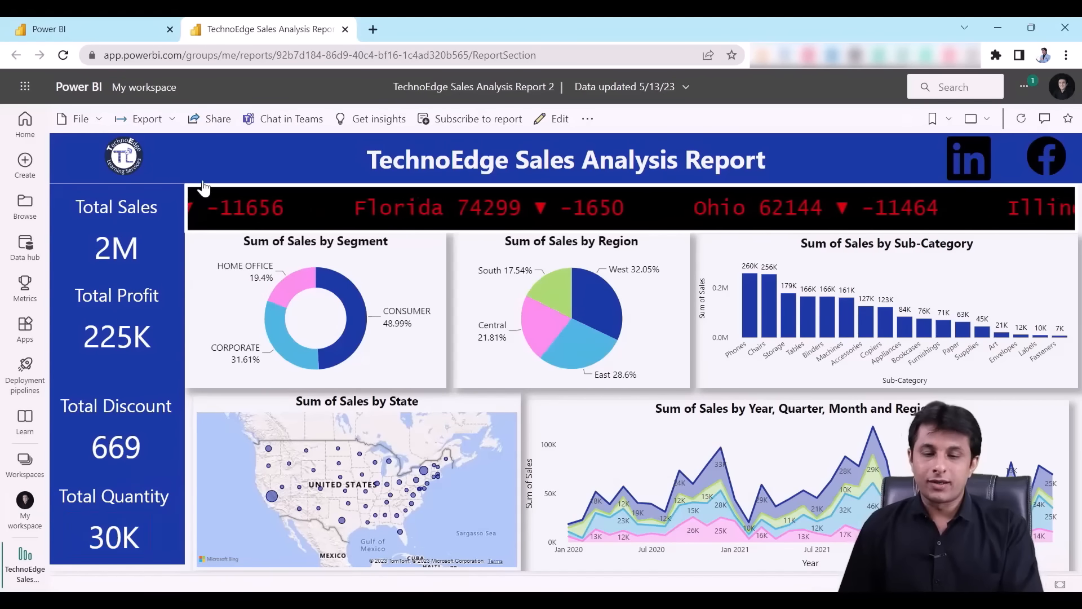
mouse_move(131, 32)
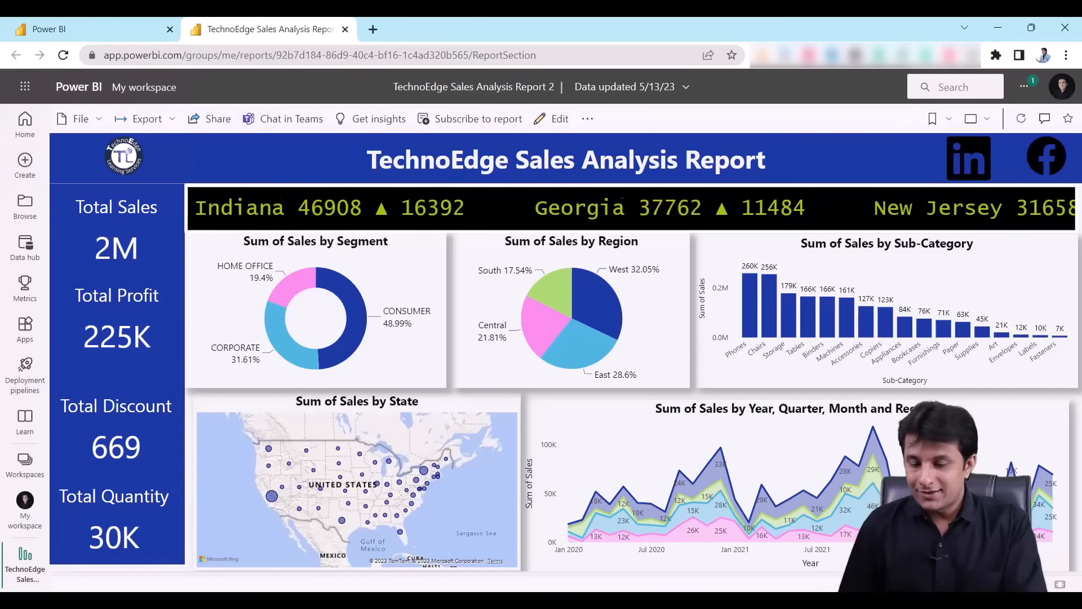
left_click(549, 601)
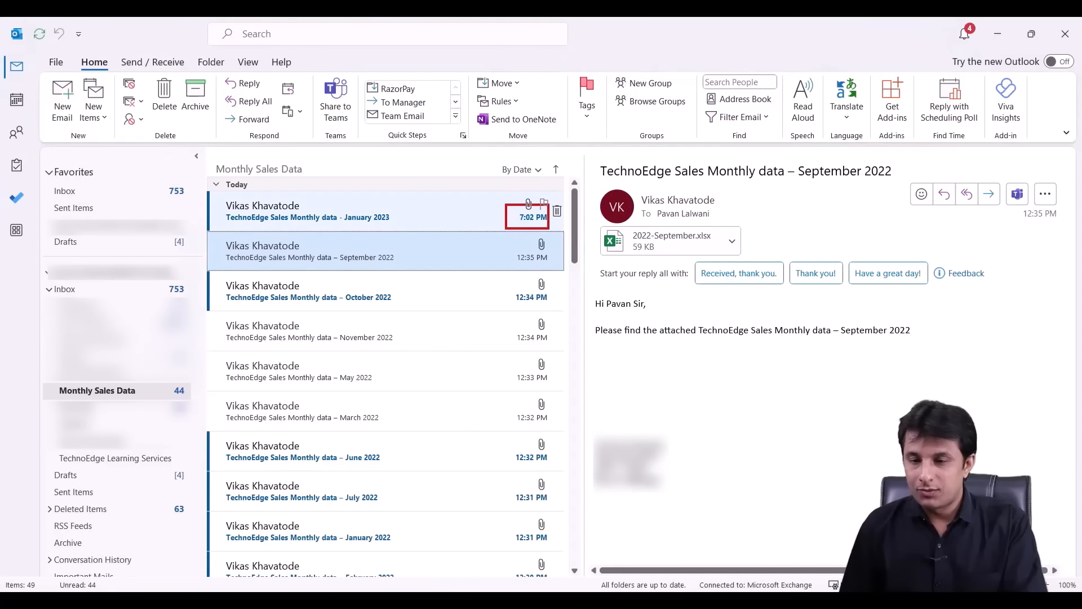
key("alt+Tab")
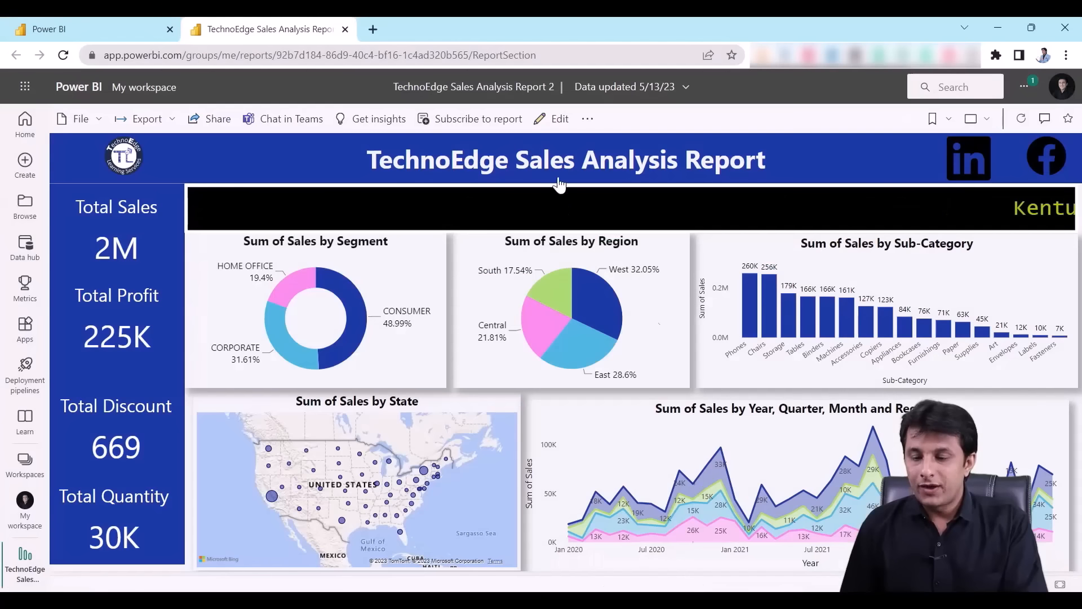
left_click(90, 19)
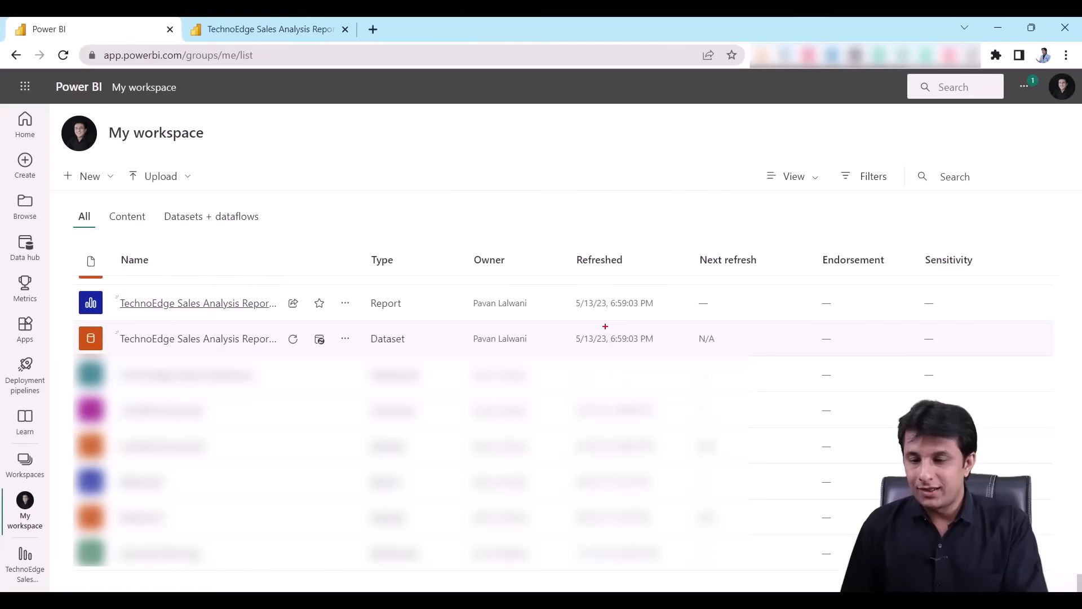
- Refresh the TechnoEdge dataset now and confirm its last refreshed time updates to 7:03:38 PM
left_click_drag(605, 326, 660, 351)
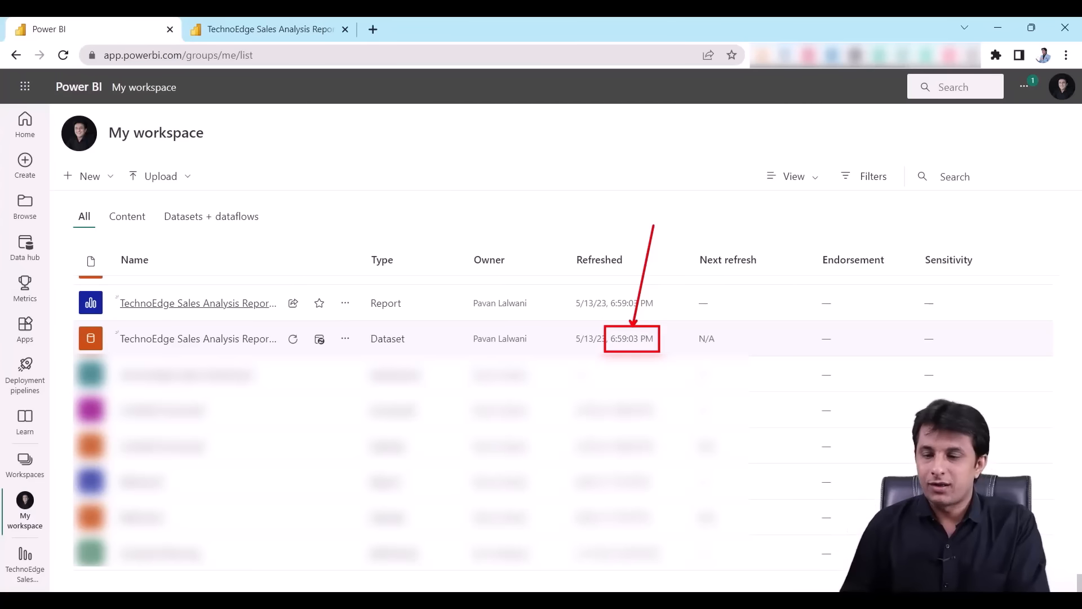
key("Escape")
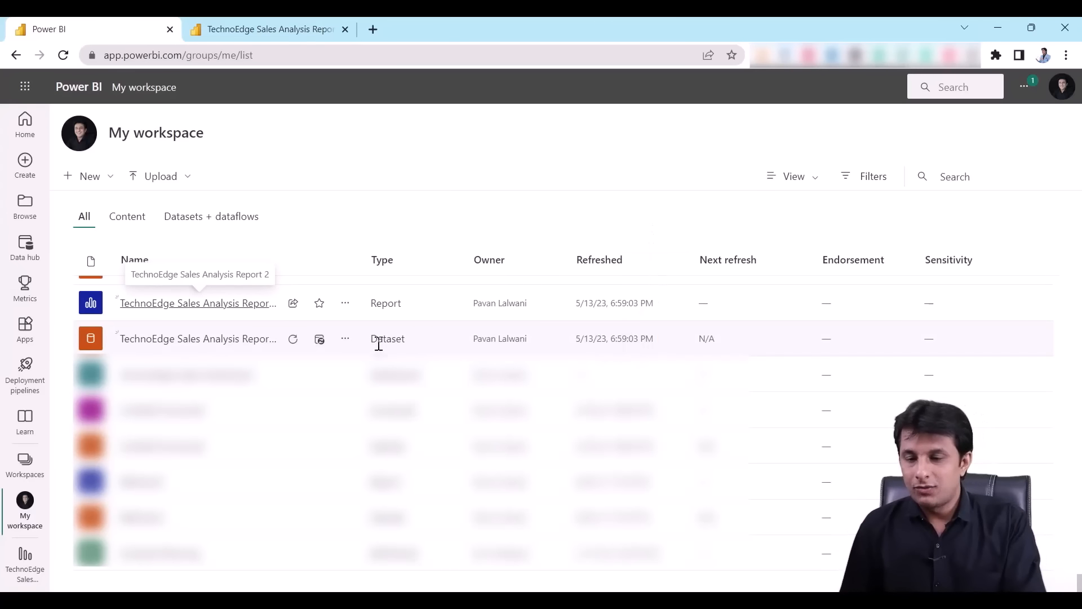
left_click(293, 341)
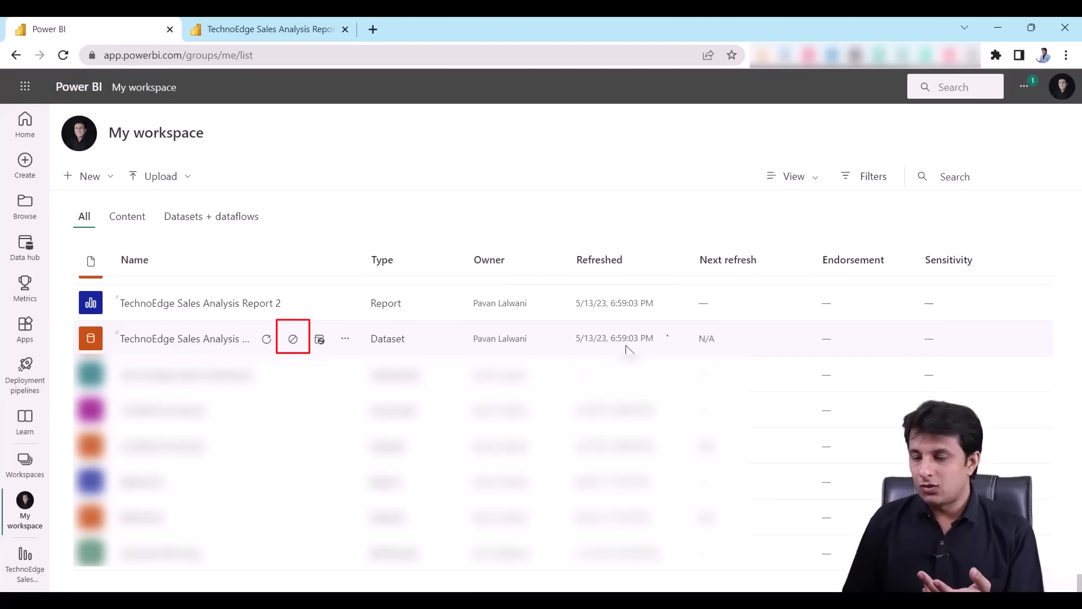
left_click_drag(603, 327, 673, 353)
left_click_drag(602, 289, 667, 315)
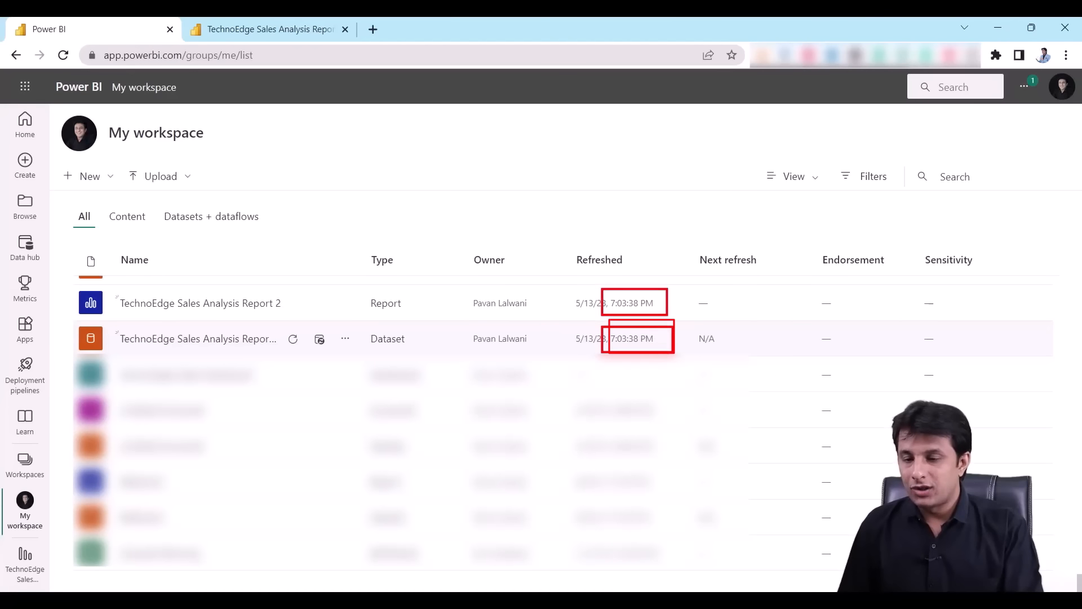
key("Escape")
mouse_move(349, 327)
left_mouse_down()
mouse_move(415, 349)
mouse_move(402, 303)
mouse_move(416, 320)
left_mouse_up()
key("Escape")
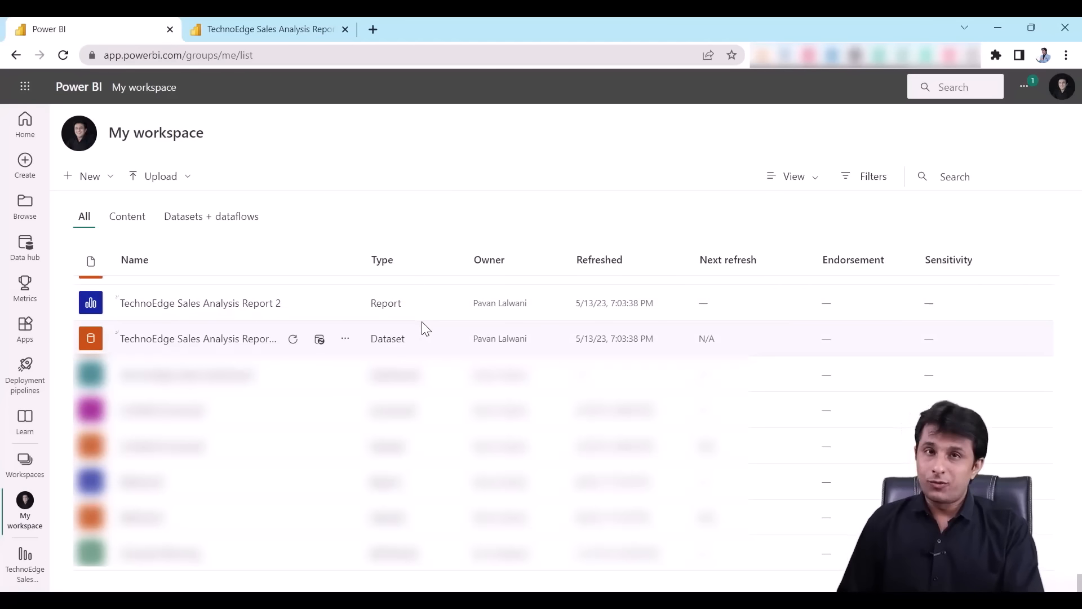
- Reopen the report in another tab to view refreshed figures like 233K profit and 31K quantity
left_click(292, 29)
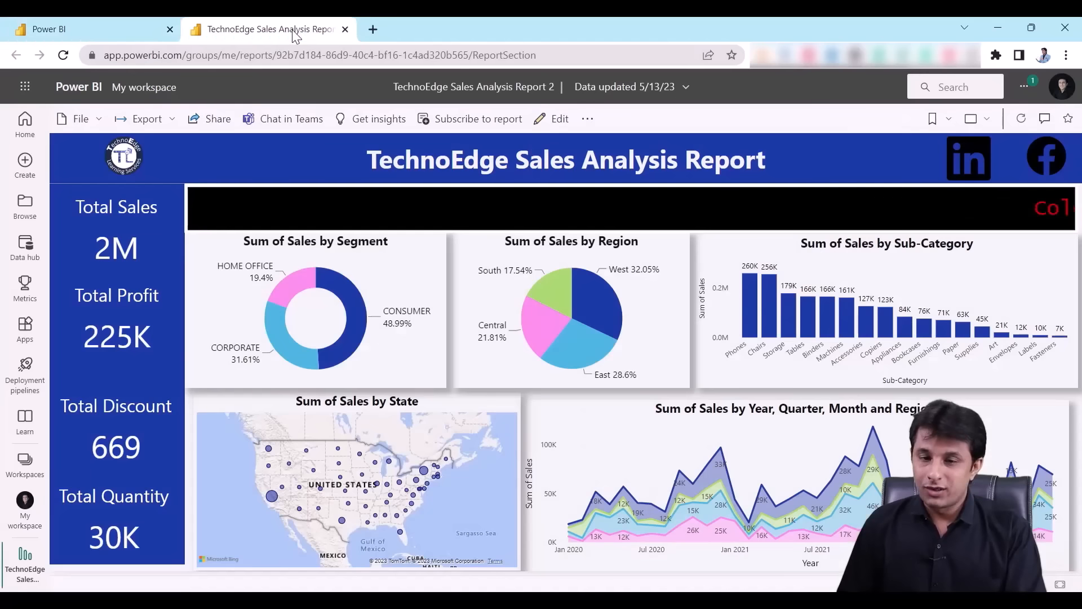
left_click(110, 26)
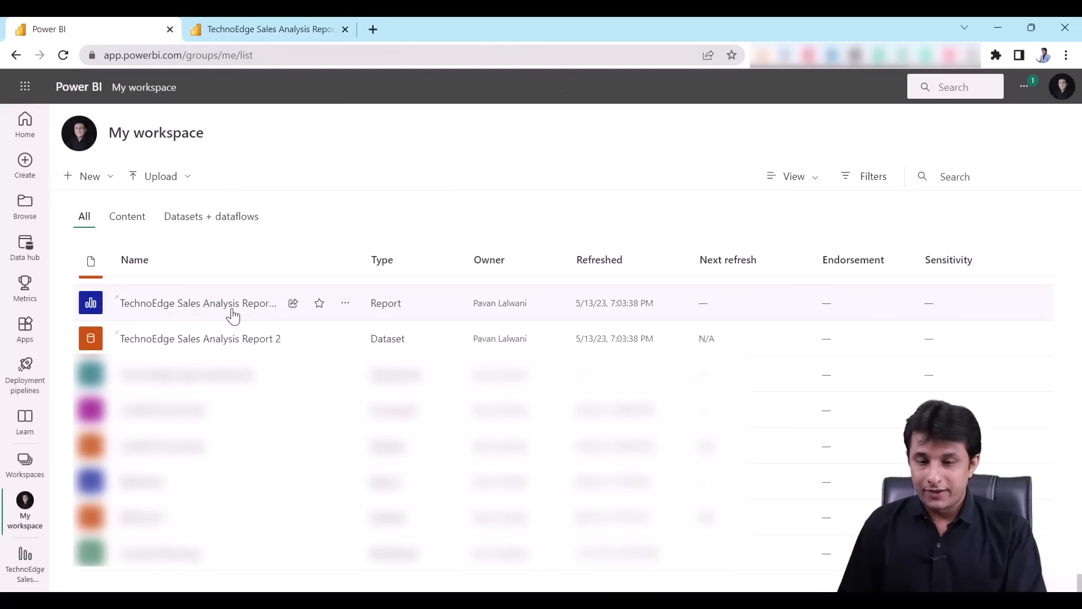
middle_click(233, 304)
left_click(440, 22)
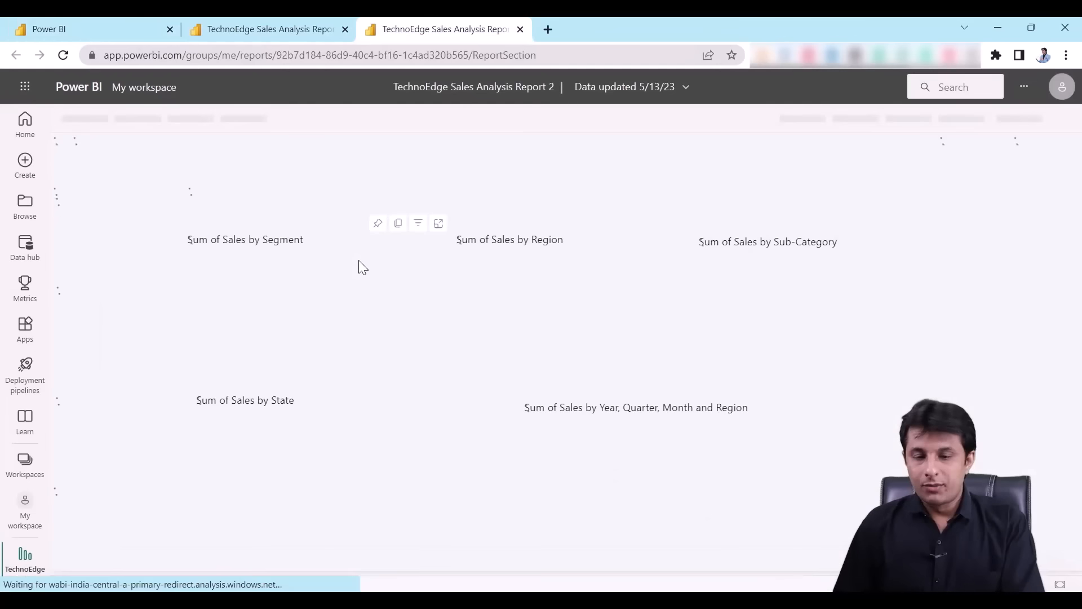